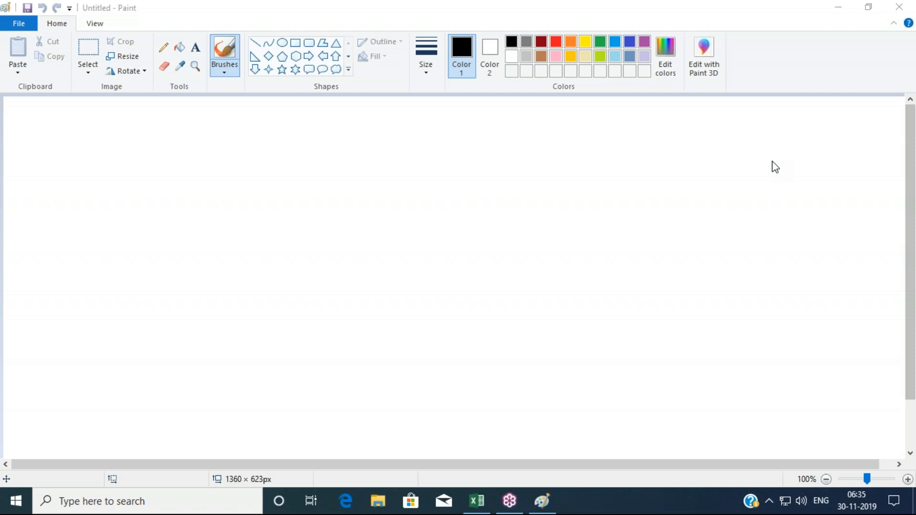
{"action": "key", "text": "super+r"}
{"action": "key", "text": "Return"}
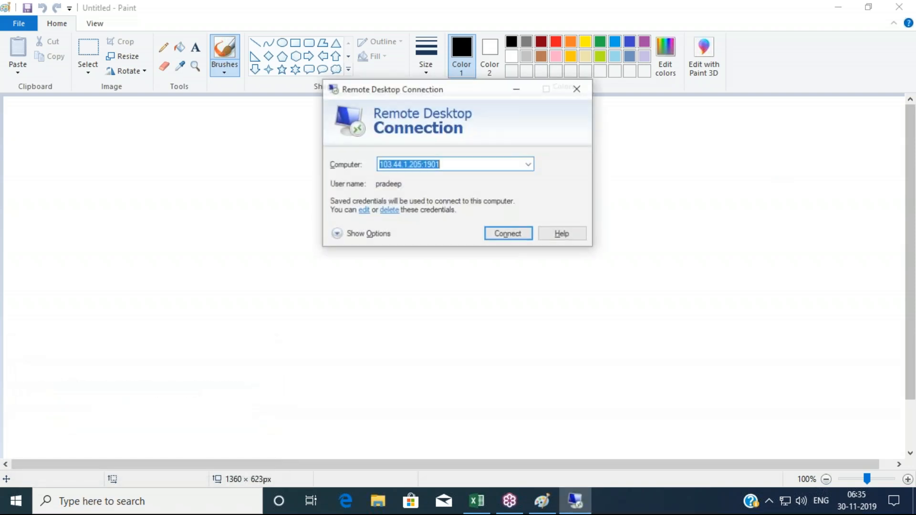
{"action": "left_click", "coordinate": [503, 236]}
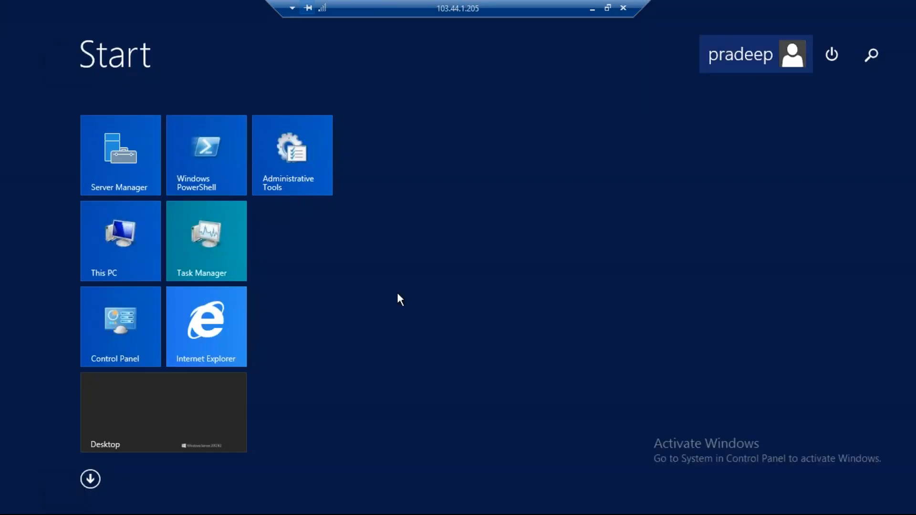
Step: Launch SAP Logon from the remote desktop and open the s4hana 1809 connection
{"action": "left_click", "coordinate": [150, 377]}
{"action": "double_click", "coordinate": [31, 260]}
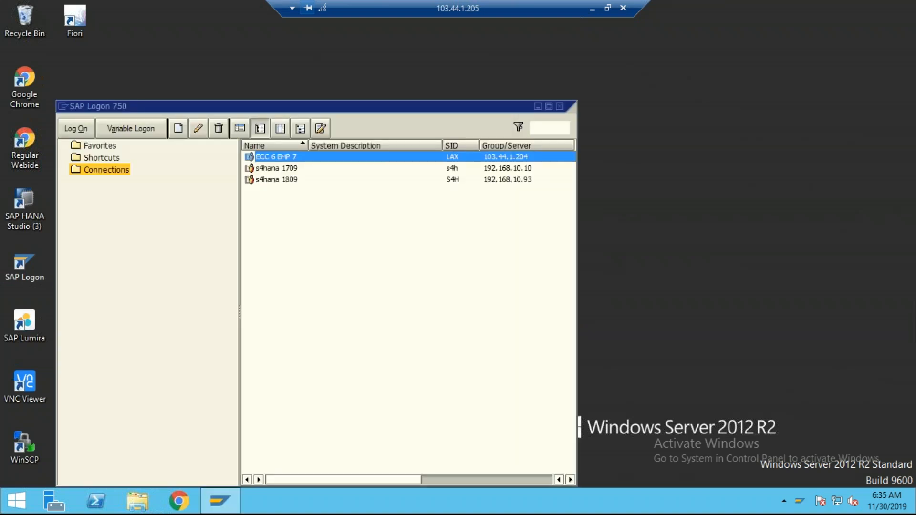
{"action": "left_click", "coordinate": [277, 180]}
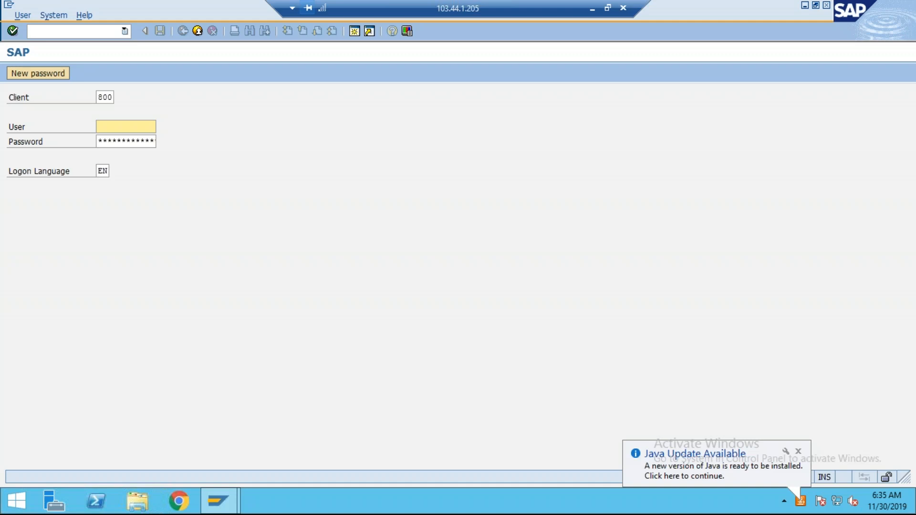
Step: Log on to client 800 with the user name and the account password
{"action": "type", "text": "p"}
{"action": "key", "text": "Down"}
{"action": "key", "text": "Return"}
{"action": "key", "text": "Tab"}
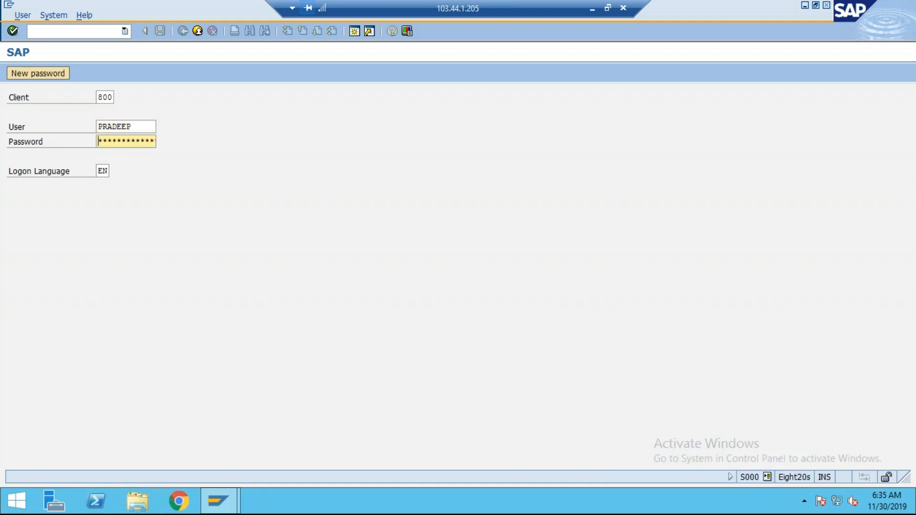
{"action": "type", "text": "********"}
{"action": "key", "text": "Return"}
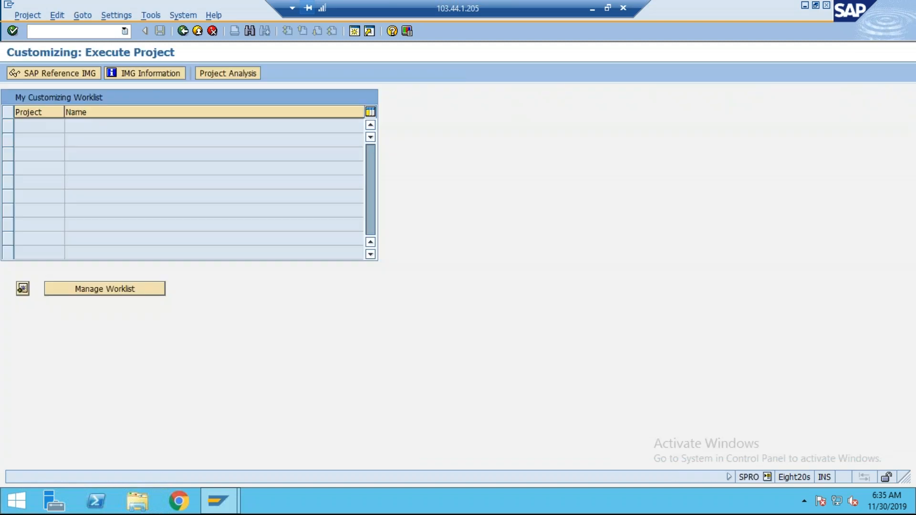
Step: Open the SAP Reference IMG and expand Conversion of Accounting to SAP S/4HANA, under Asset Accounting, down to Migration for New Asset Accounting
{"action": "left_click", "coordinate": [59, 72]}
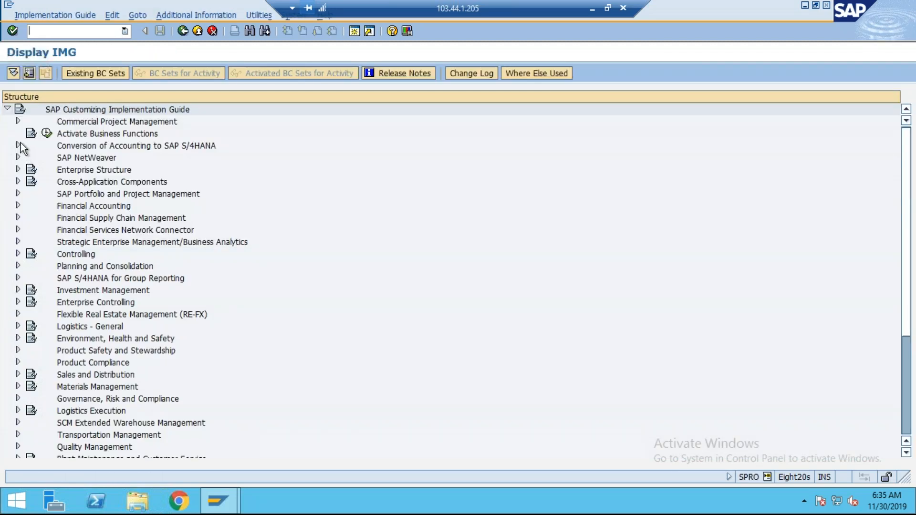
{"action": "left_click", "coordinate": [18, 146]}
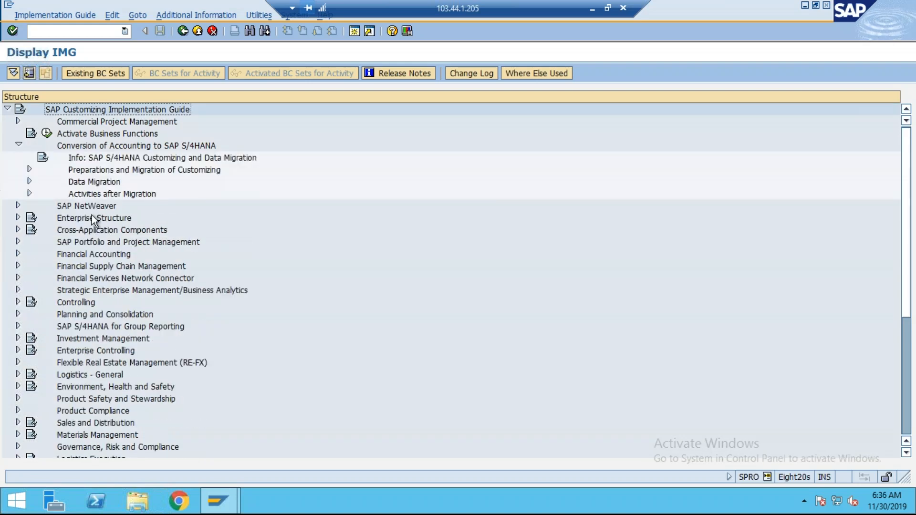
{"action": "left_click", "coordinate": [29, 169]}
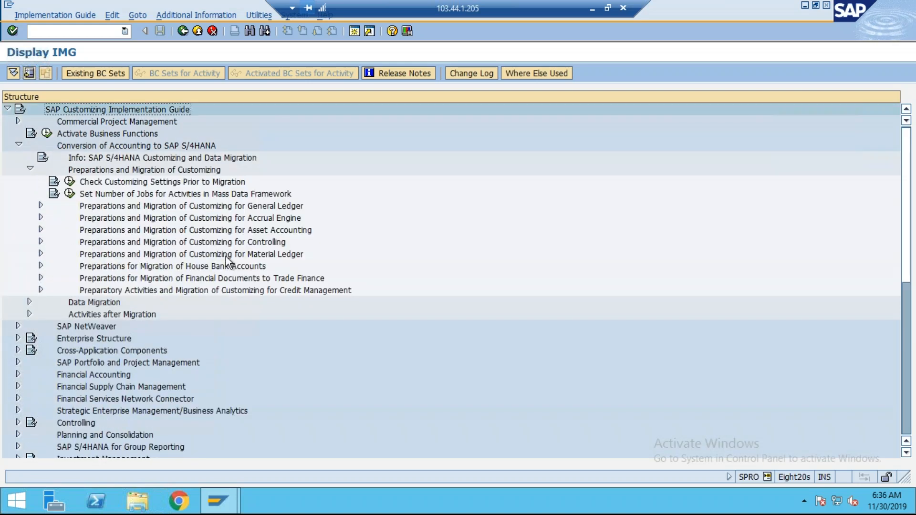
{"action": "left_click", "coordinate": [40, 230]}
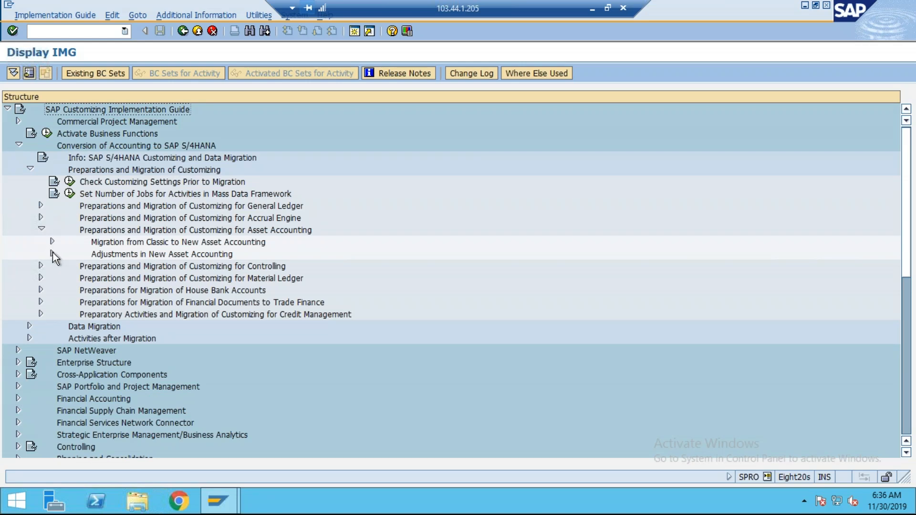
{"action": "left_click", "coordinate": [52, 241]}
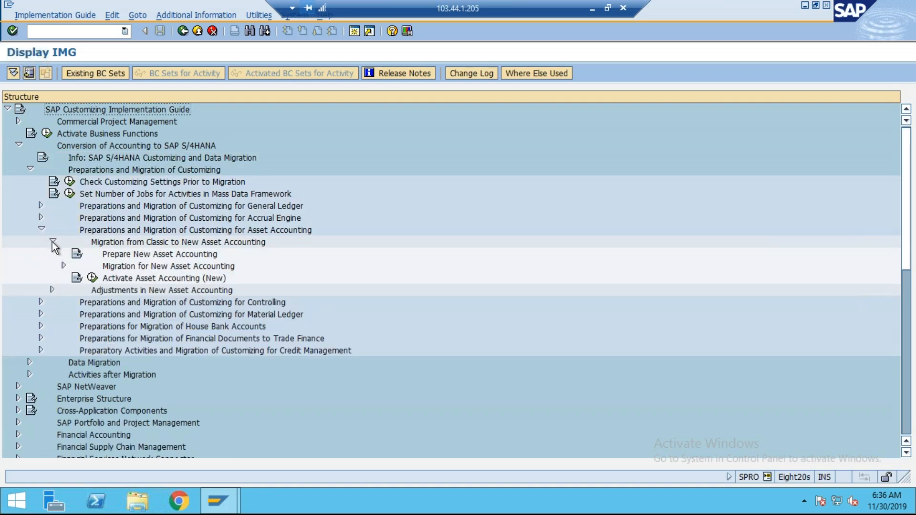
{"action": "left_click", "coordinate": [64, 265]}
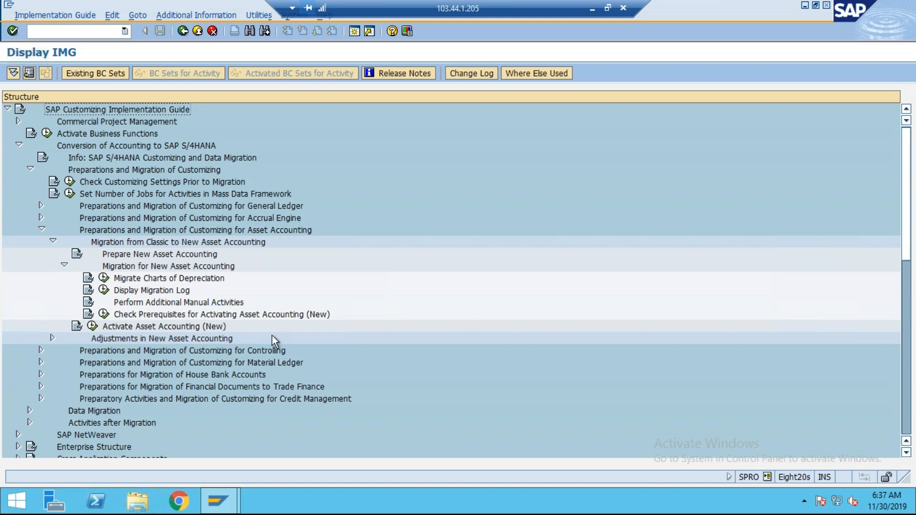
Step: Exit the SAP session with the /nex command and close SAP Logon
{"action": "left_click", "coordinate": [79, 32]}
{"action": "type", "text": "/nex"}
{"action": "key", "text": "Return"}
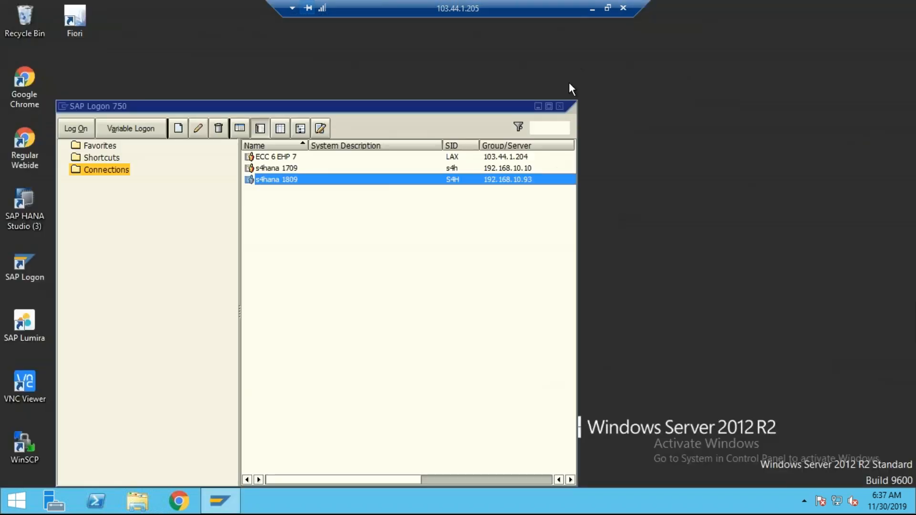
{"action": "left_click", "coordinate": [559, 106]}
Step: End the remote desktop session on 103.44.1.205 with the server's power options
{"action": "left_click", "coordinate": [16, 500]}
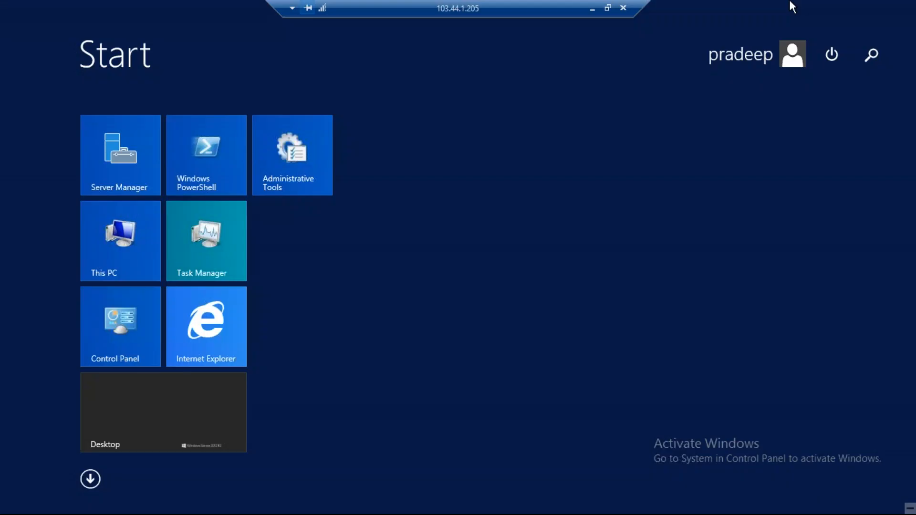
{"action": "left_click", "coordinate": [826, 54]}
{"action": "left_click", "coordinate": [828, 101]}
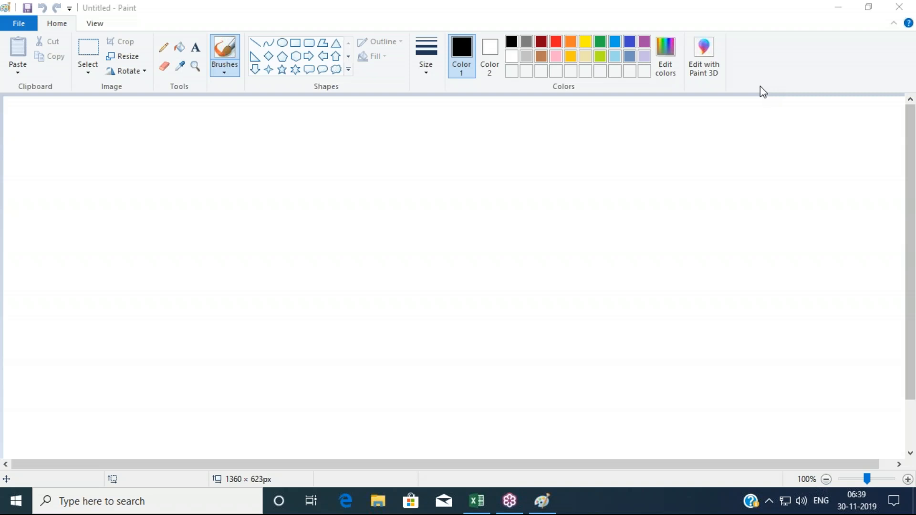
Step: Reconnect to the remote computer 103.44.1.205:1901 and launch SAP Logon from its desktop
{"action": "key", "text": "super+r"}
{"action": "key", "text": "Escape"}
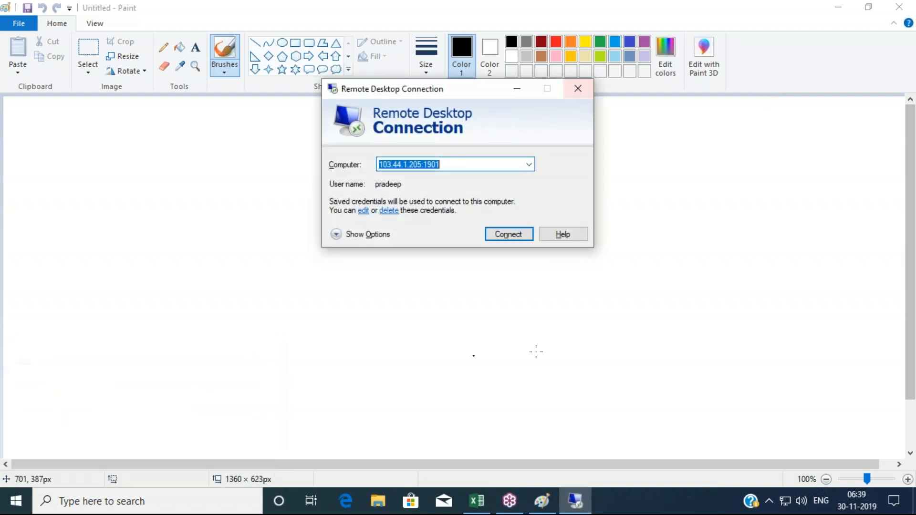
{"action": "left_click", "coordinate": [510, 234]}
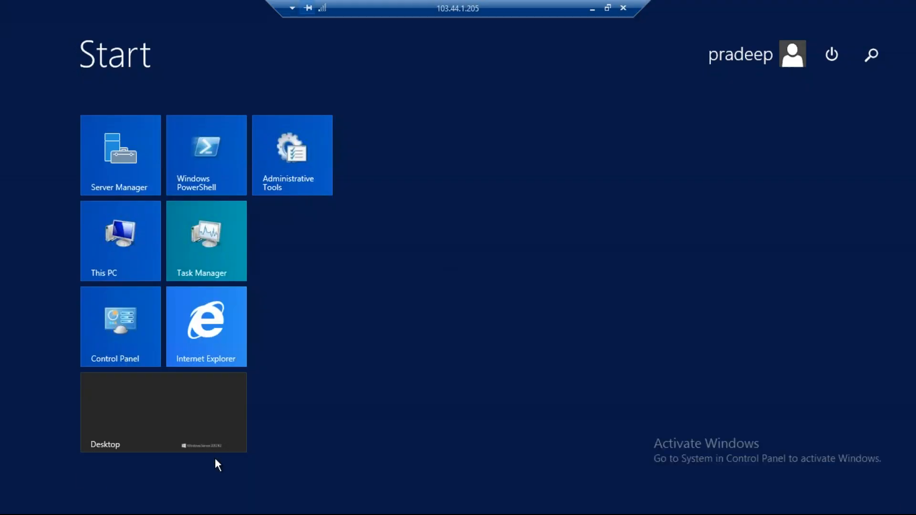
{"action": "left_click", "coordinate": [582, 419]}
{"action": "left_click", "coordinate": [45, 271]}
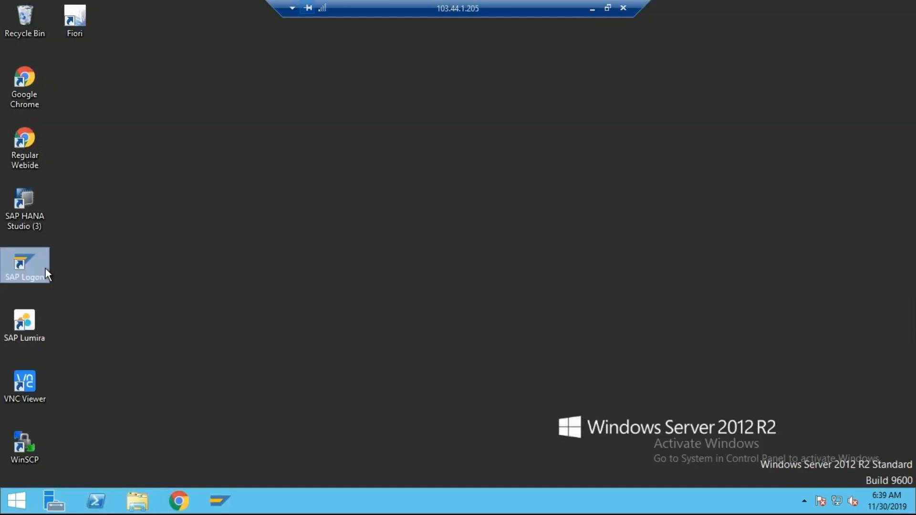
{"action": "double_click", "coordinate": [45, 268]}
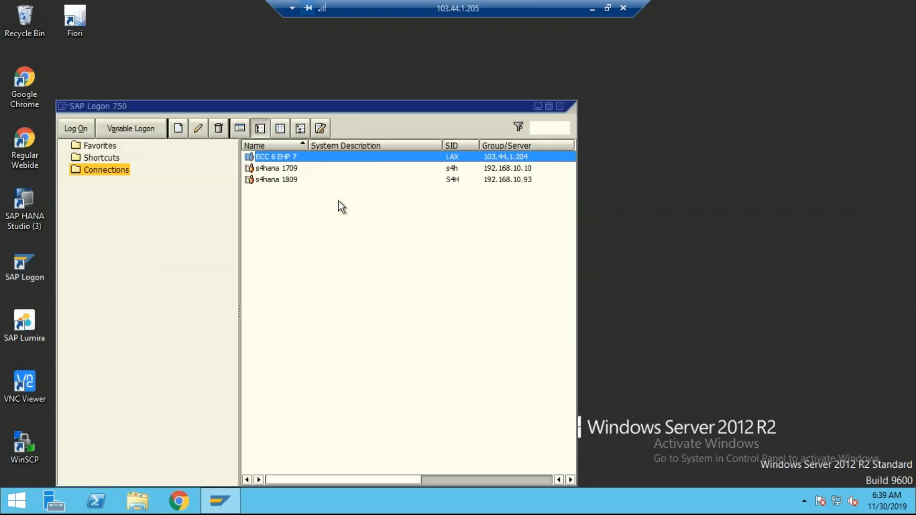
Step: Log on to the ECC 6 EHP 7 system, client 800, with the user name and account password
{"action": "key", "text": "Return"}
{"action": "type", "text": "PRADEEP"}
{"action": "key", "text": "Tab"}
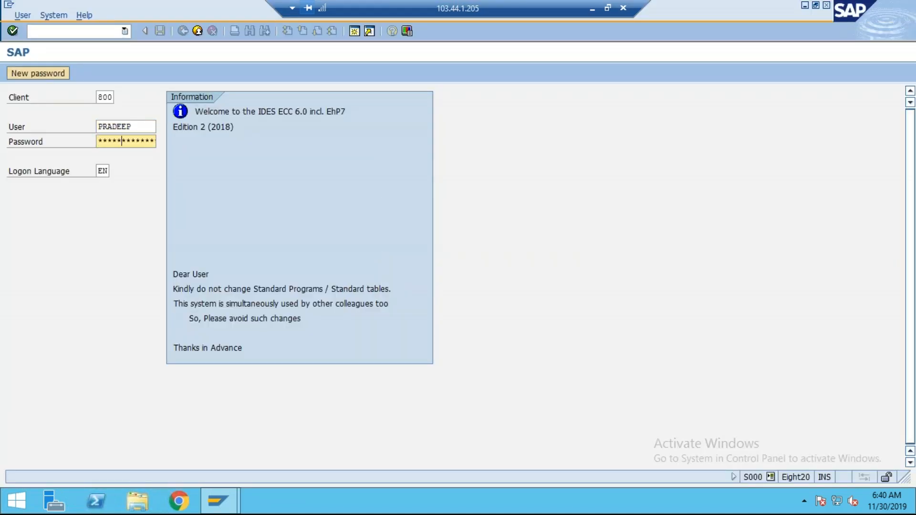
{"action": "key", "text": "Return"}
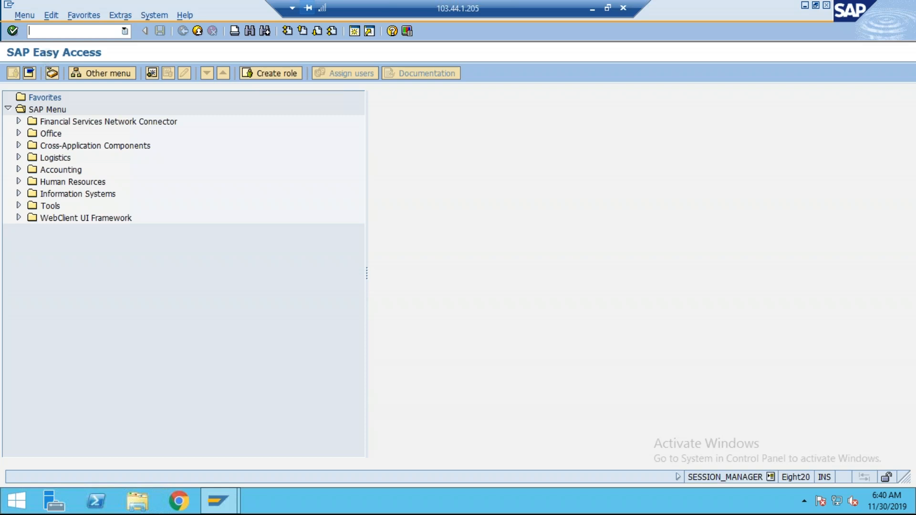
Step: Open the Document List selection of transaction FB03
{"action": "type", "text": "fb03"}
{"action": "key", "text": "Return"}
{"action": "left_click", "coordinate": [75, 73]}
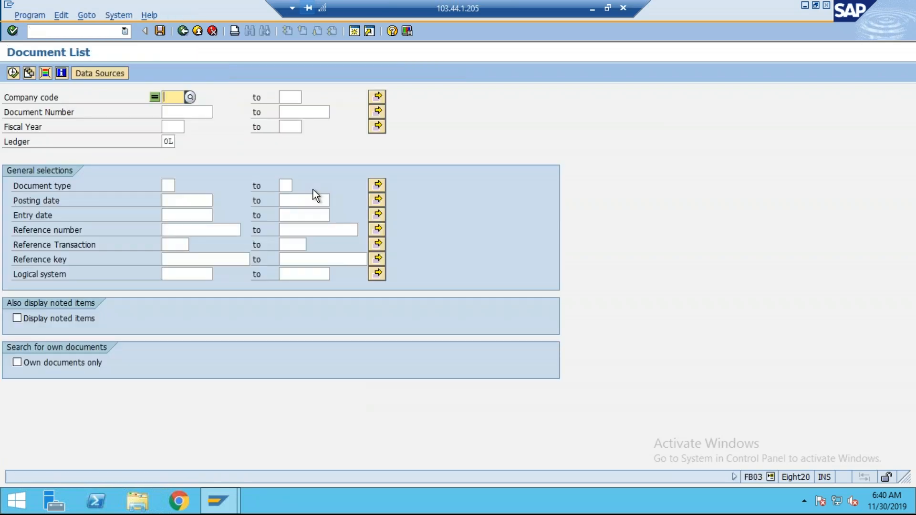
Step: Search the document list for company code TY06 and document type AA
{"action": "type", "text": "TY06"}
{"action": "left_click", "coordinate": [13, 73]}
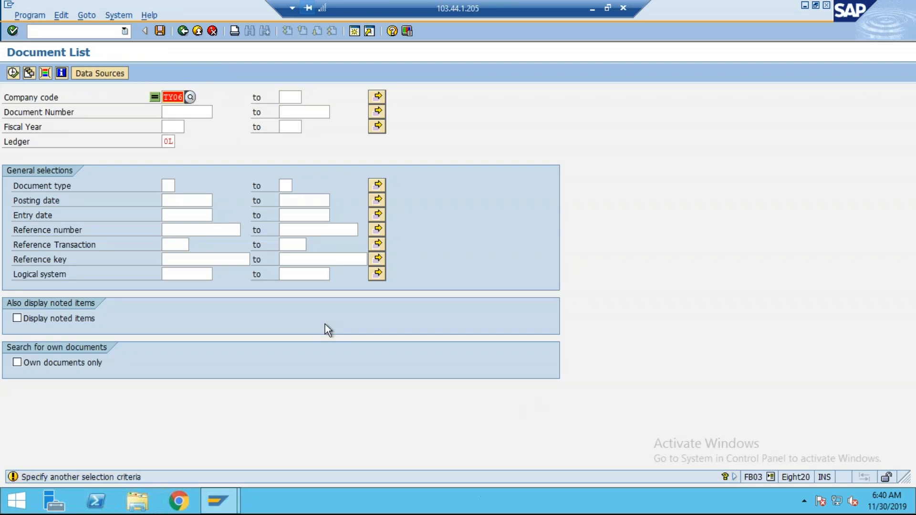
{"action": "left_click", "coordinate": [170, 186]}
{"action": "type", "text": "AA"}
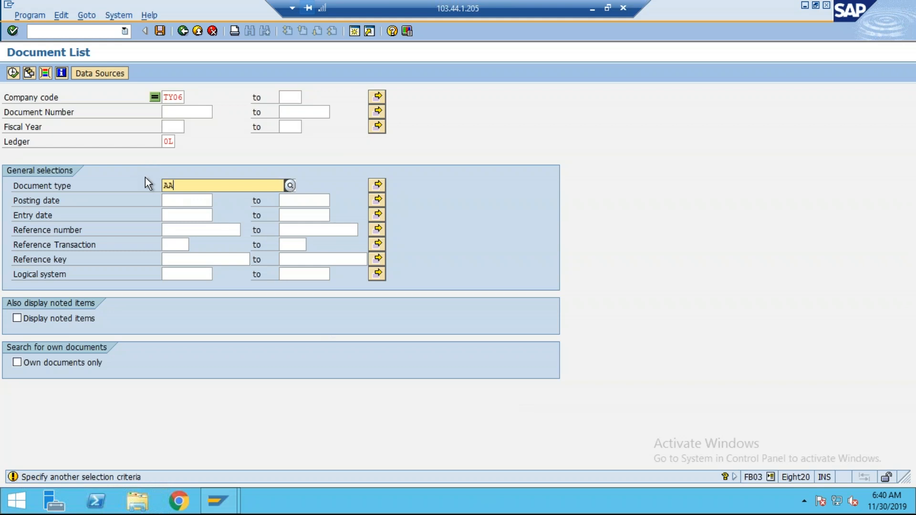
{"action": "left_click", "coordinate": [190, 211]}
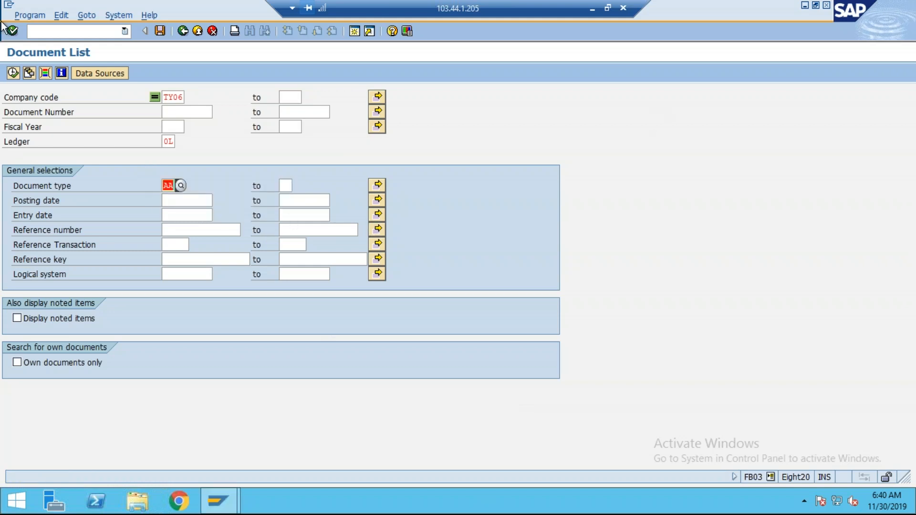
{"action": "left_click", "coordinate": [13, 73]}
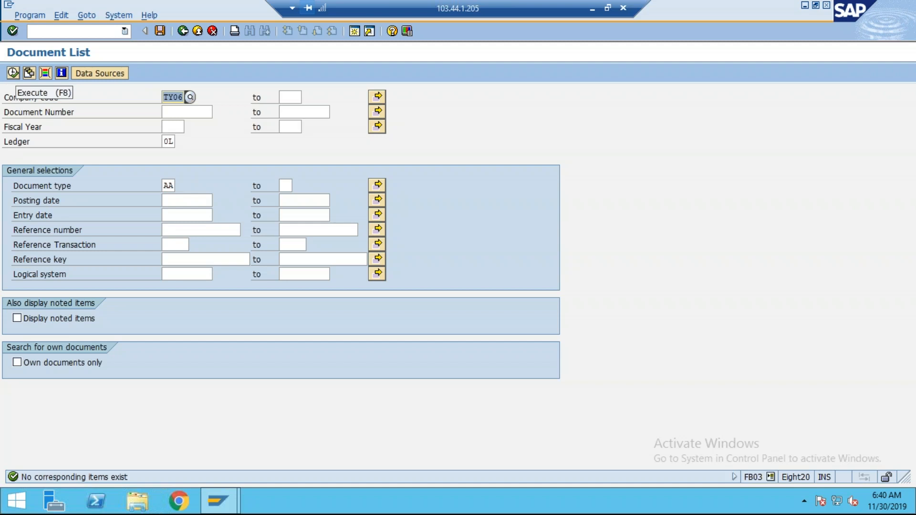
Step: Switch to G/L Account Line Item Display with transaction /NFBL3N
{"action": "left_click", "coordinate": [71, 31]}
{"action": "type", "text": "/NFBL3N"}
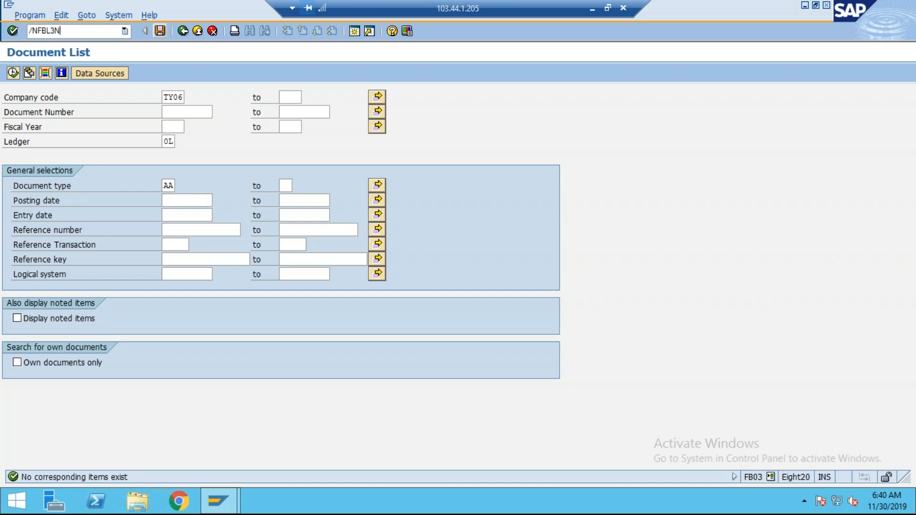
{"action": "key", "text": "Return"}
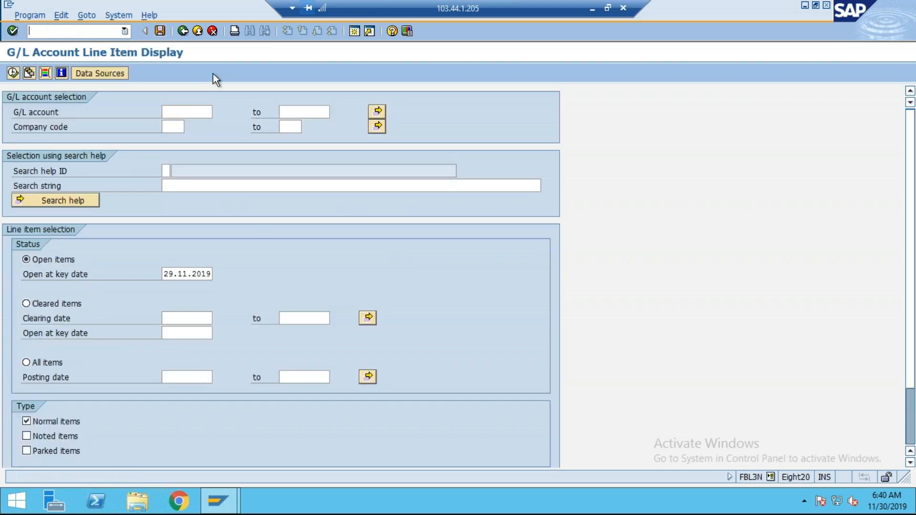
Step: Open a new SAP session and start the Asset Explorer with transaction AW01N
{"action": "type", "text": "/"}
{"action": "left_click", "coordinate": [353, 32]}
{"action": "type", "text": "AW01N"}
{"action": "key", "text": "Return"}
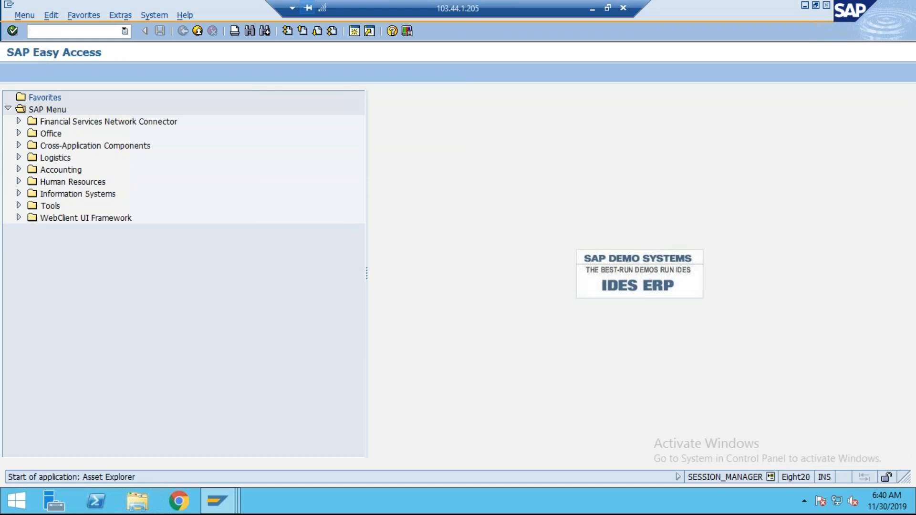
Step: Look up assets 1 and 2 of company code TY06 in the Asset Explorer, one after the other
{"action": "type", "text": "TY"}
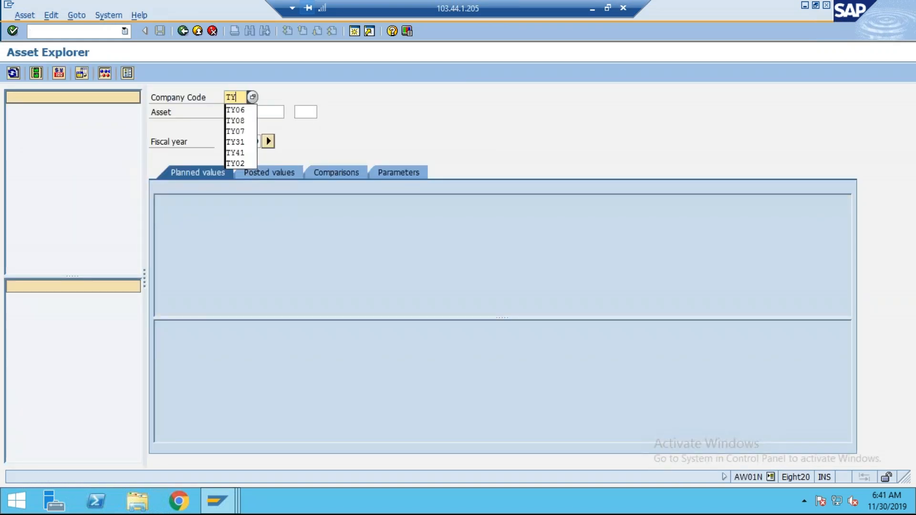
{"action": "type", "text": "061"}
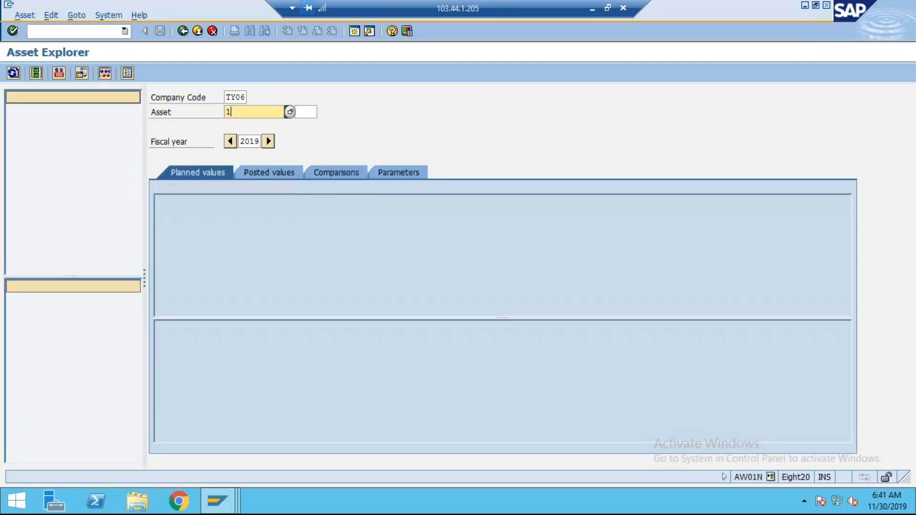
{"action": "key", "text": "Return"}
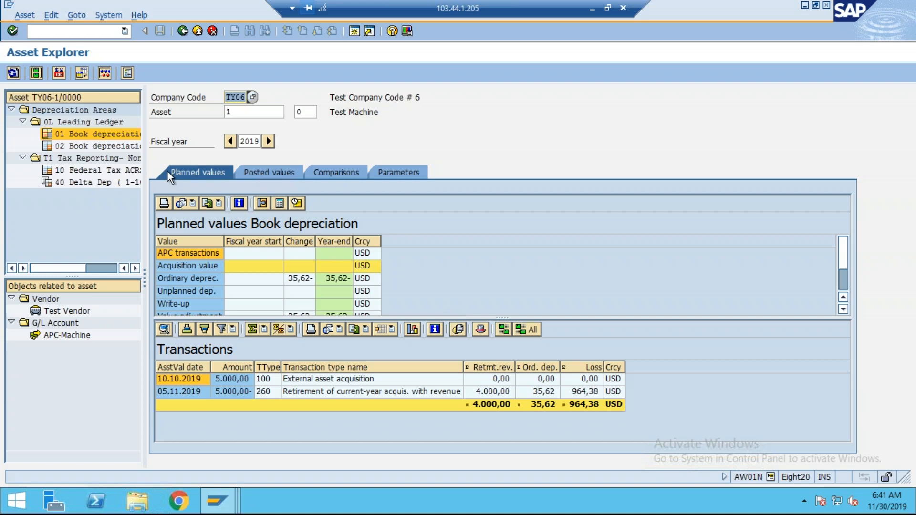
{"action": "key", "text": "Tab"}
{"action": "type", "text": "2"}
{"action": "key", "text": "Return"}
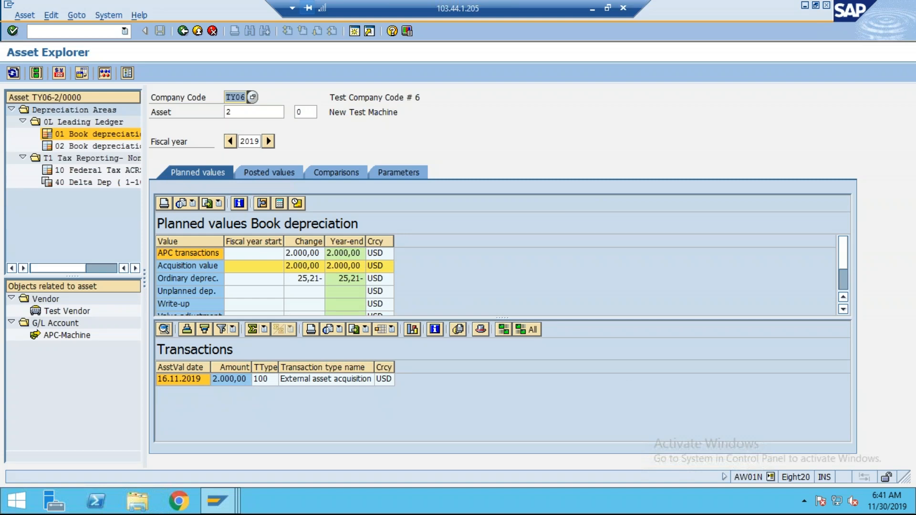
Step: Switch to the G/L Account Line Item Display session and enter company code TY06
{"action": "left_click", "coordinate": [217, 501]}
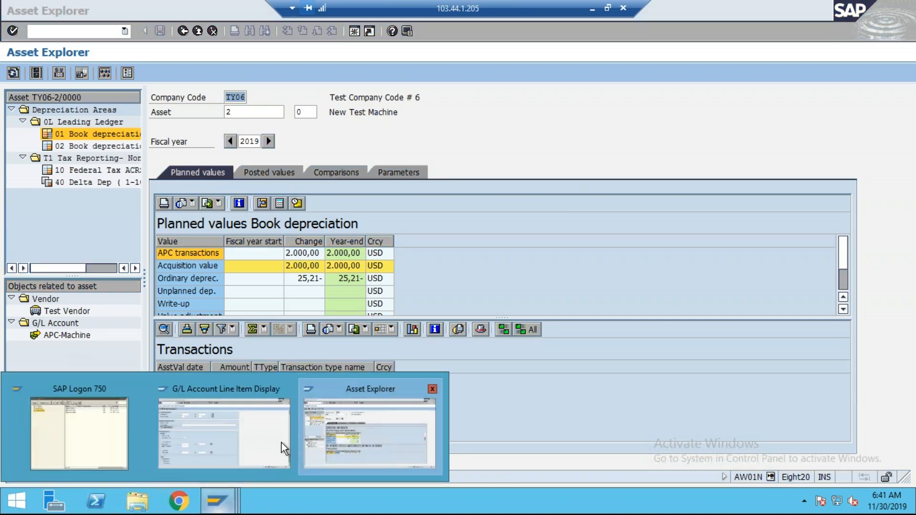
{"action": "left_click", "coordinate": [281, 442]}
{"action": "left_click", "coordinate": [165, 127]}
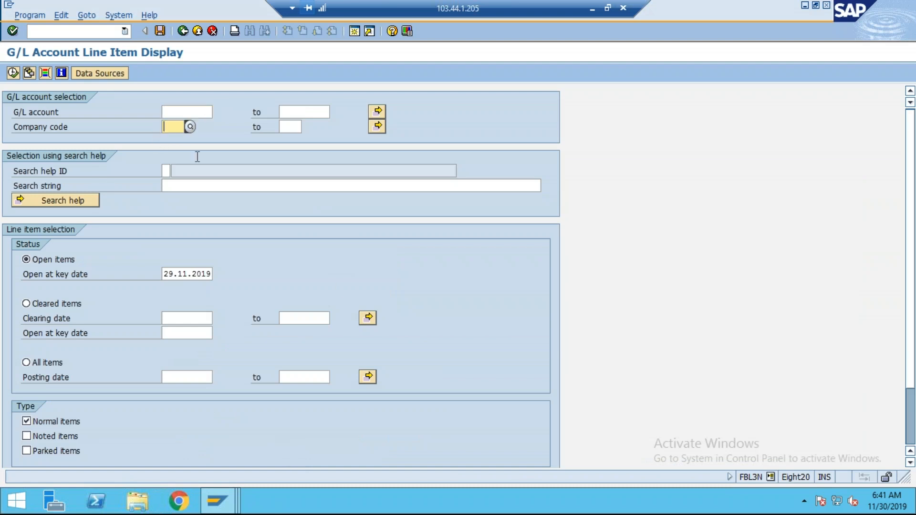
{"action": "type", "text": "TY06"}
Step: Search the G/L accounts of chart of accounts TY06 and select account 2000, APC-Machine
{"action": "left_click", "coordinate": [202, 114]}
{"action": "left_click", "coordinate": [219, 113]}
{"action": "type", "text": "TY06"}
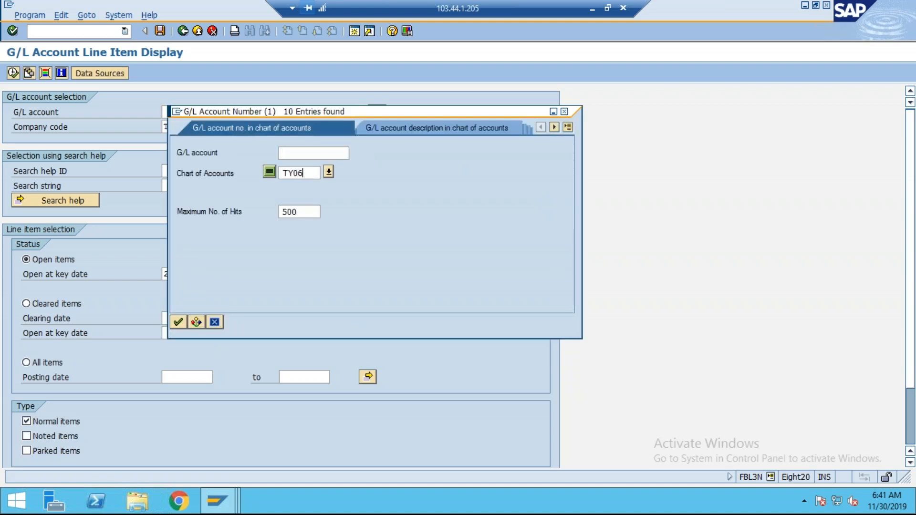
{"action": "key", "text": "Return"}
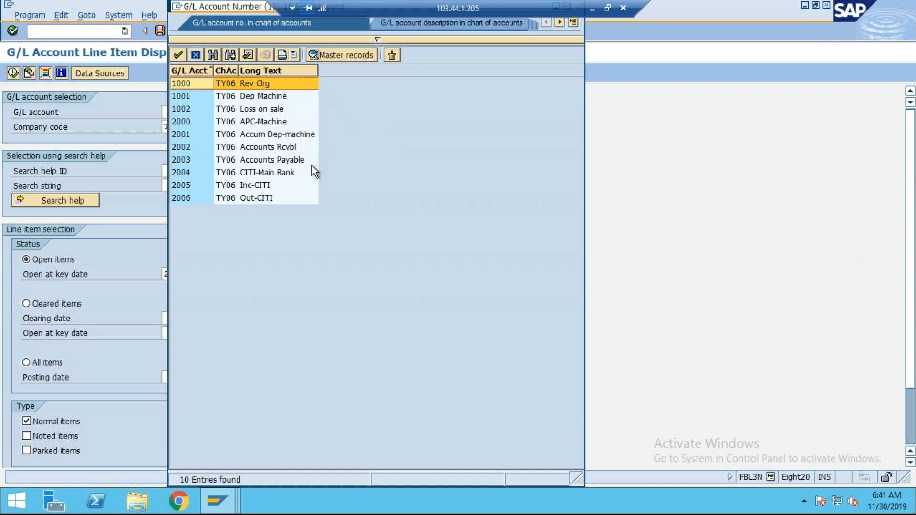
{"action": "double_click", "coordinate": [259, 124]}
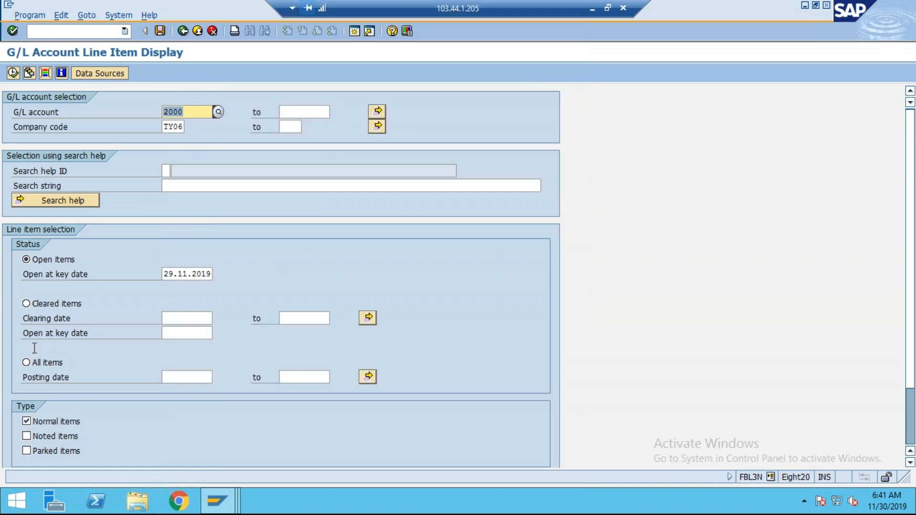
Step: Display all line items of the selected G/L account and examine their document types
{"action": "left_click", "coordinate": [40, 364]}
{"action": "left_click", "coordinate": [14, 73]}
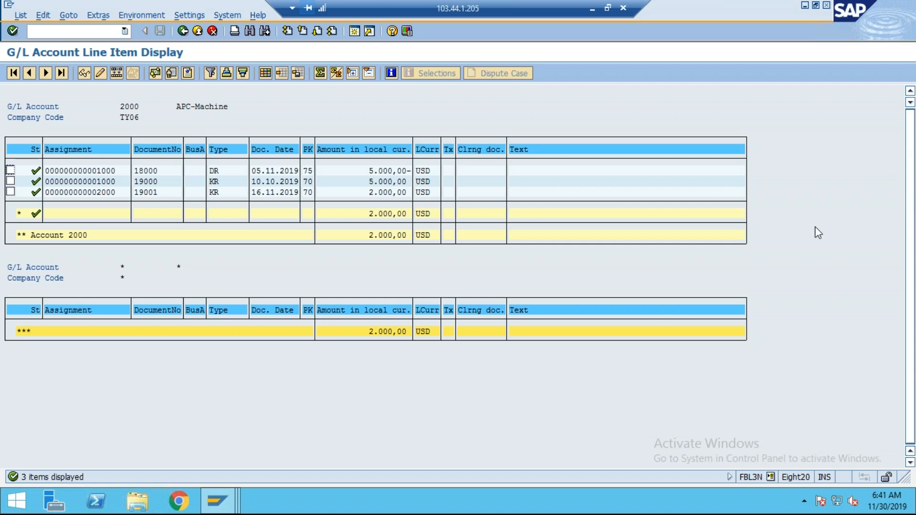
{"action": "mouse_move", "coordinate": [233, 205]}
{"action": "left_mouse_down"}
{"action": "mouse_move", "coordinate": [205, 134]}
{"action": "mouse_move", "coordinate": [243, 195]}
{"action": "mouse_move", "coordinate": [229, 211]}
{"action": "left_mouse_up"}
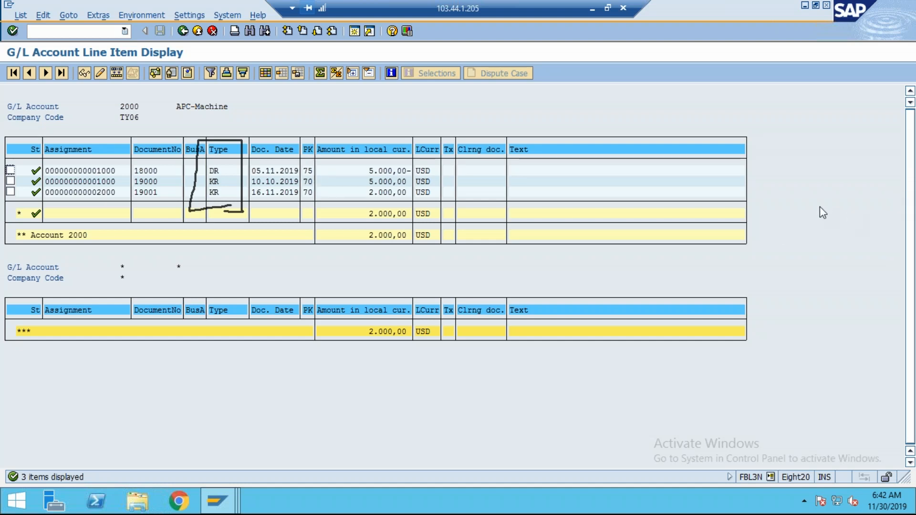
Step: Switch to the TA01 workbook in Excel and add a new worksheet
{"action": "left_click", "coordinate": [592, 11]}
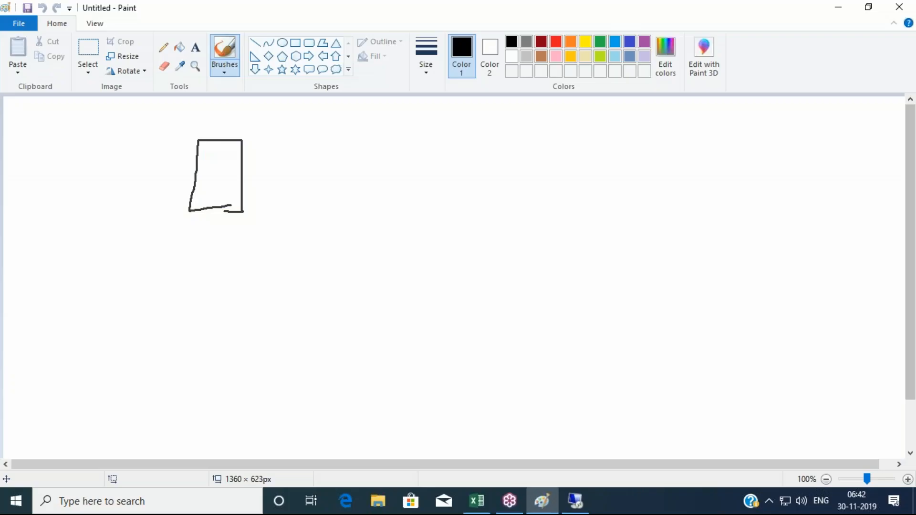
{"action": "left_click", "coordinate": [477, 503]}
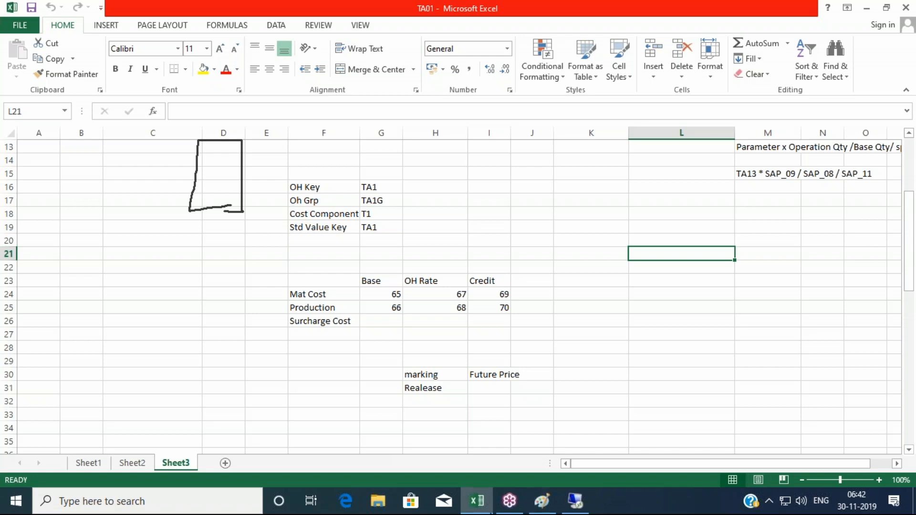
{"action": "left_click", "coordinate": [225, 463]}
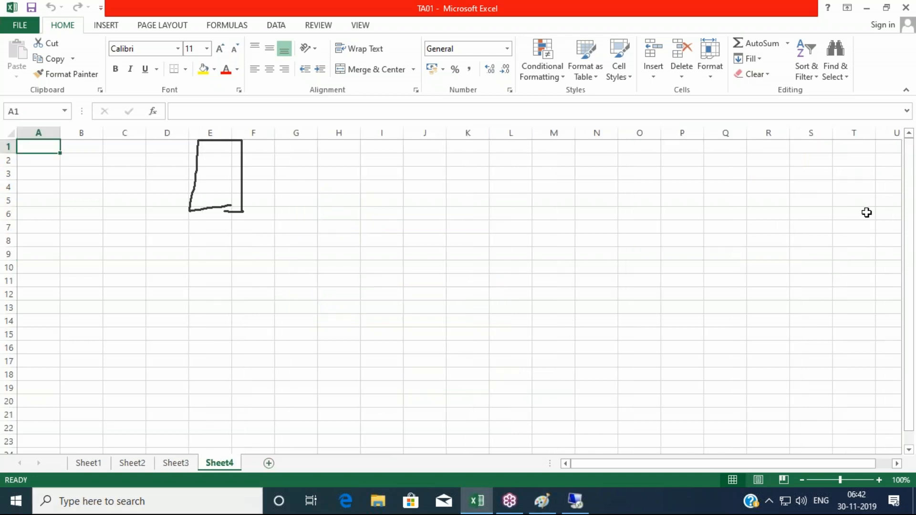
{"action": "left_click", "coordinate": [822, 287]}
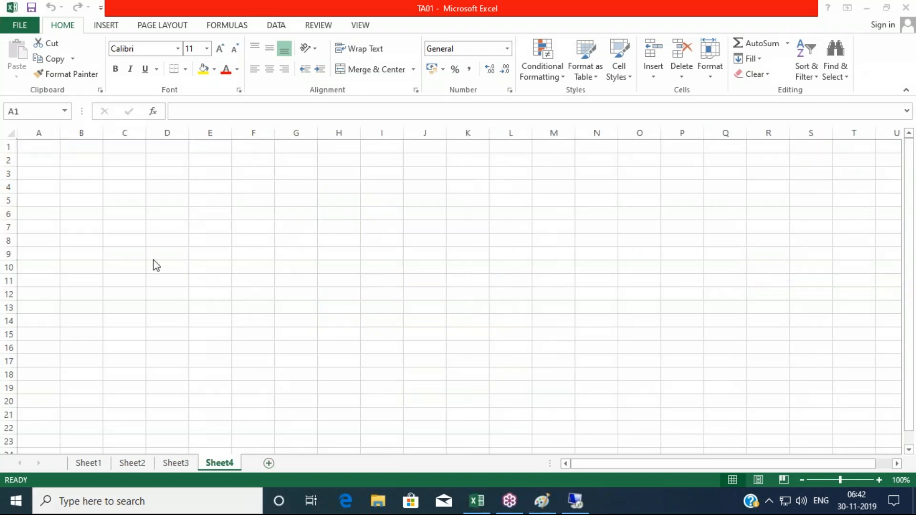
Step: Enter "Reconcilation between GL & AA" in cell E2 and widen column E to fit the text
{"action": "left_click", "coordinate": [208, 165]}
{"action": "left_click", "coordinate": [209, 166]}
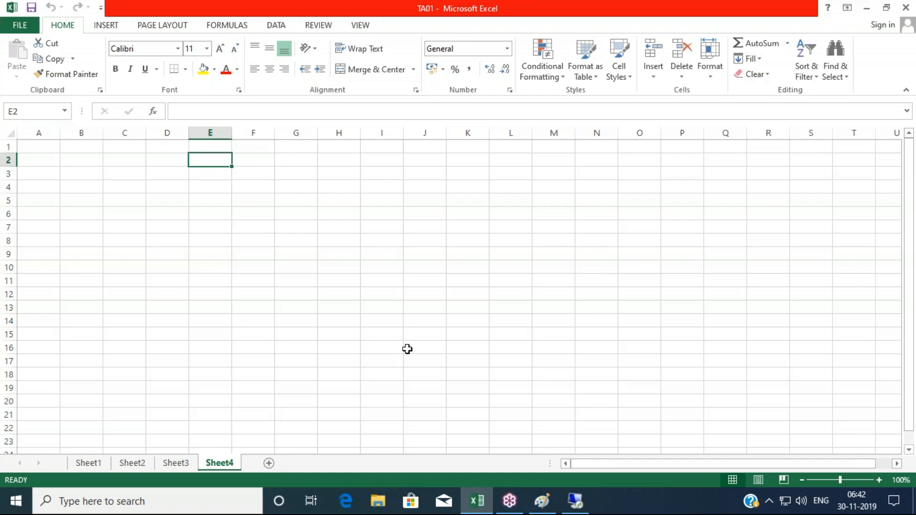
{"action": "type", "text": "Reconc"}
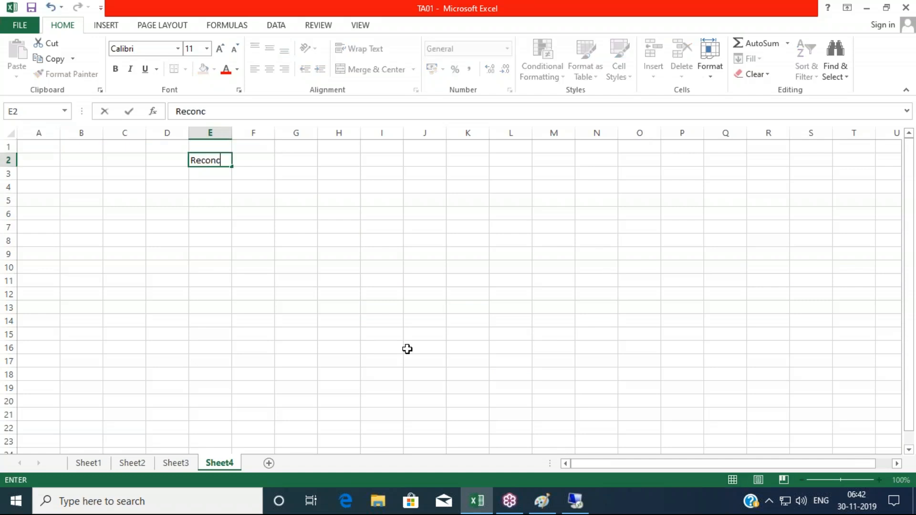
{"action": "type", "text": "ilation be"}
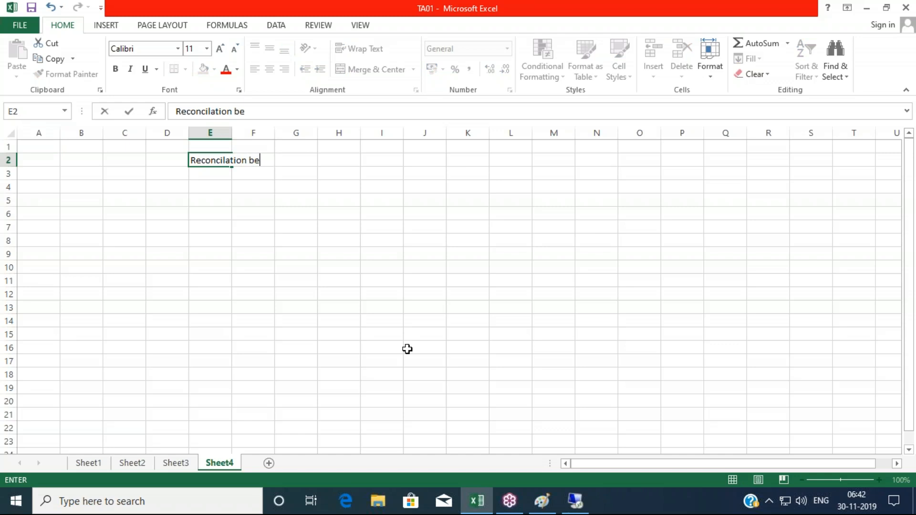
{"action": "type", "text": "tween GL"}
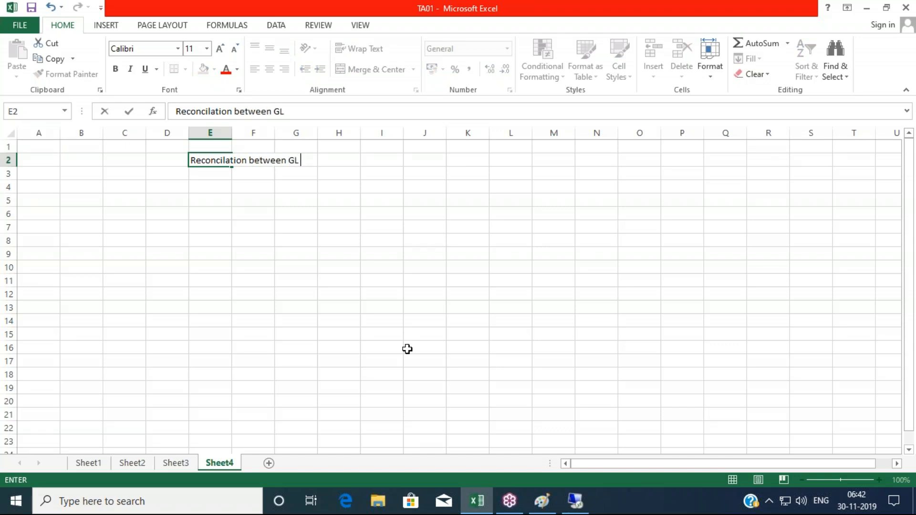
{"action": "type", "text": " & AA"}
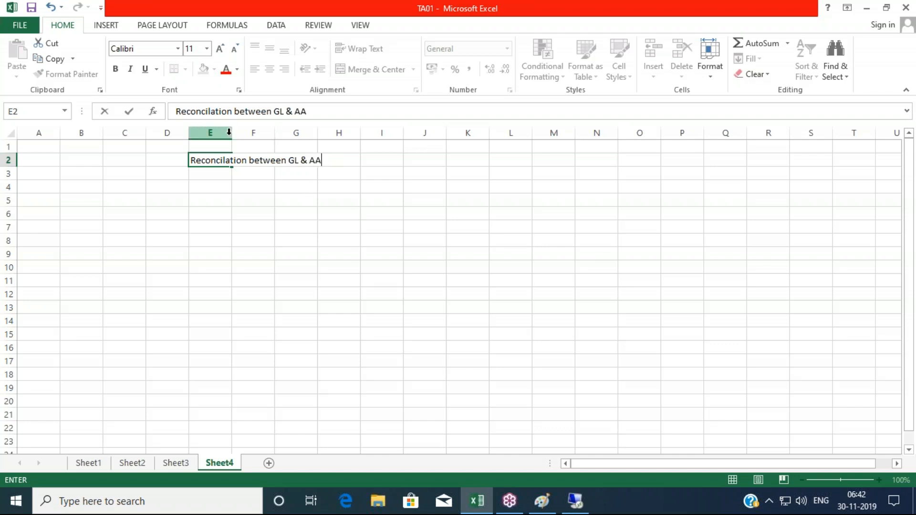
{"action": "left_click", "coordinate": [258, 255]}
{"action": "left_click", "coordinate": [206, 167]}
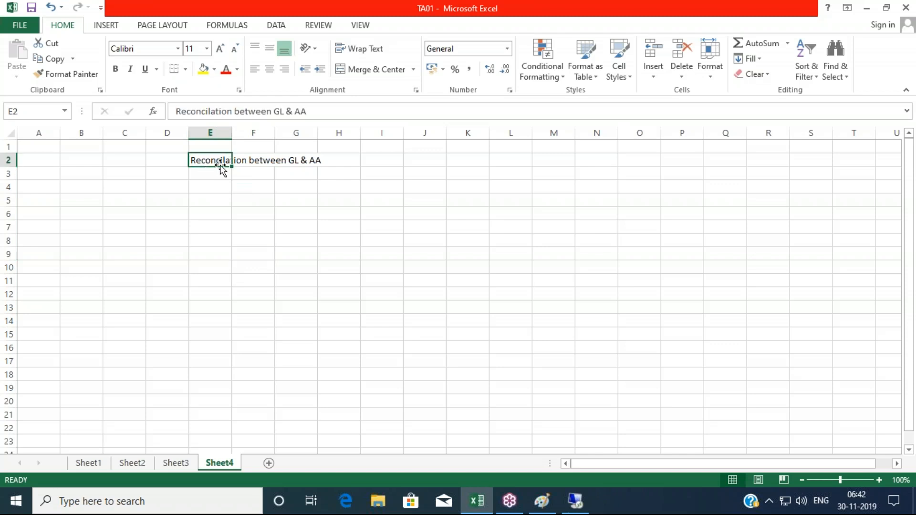
{"action": "left_click_drag", "start_coordinate": [235, 132], "coordinate": [364, 143]}
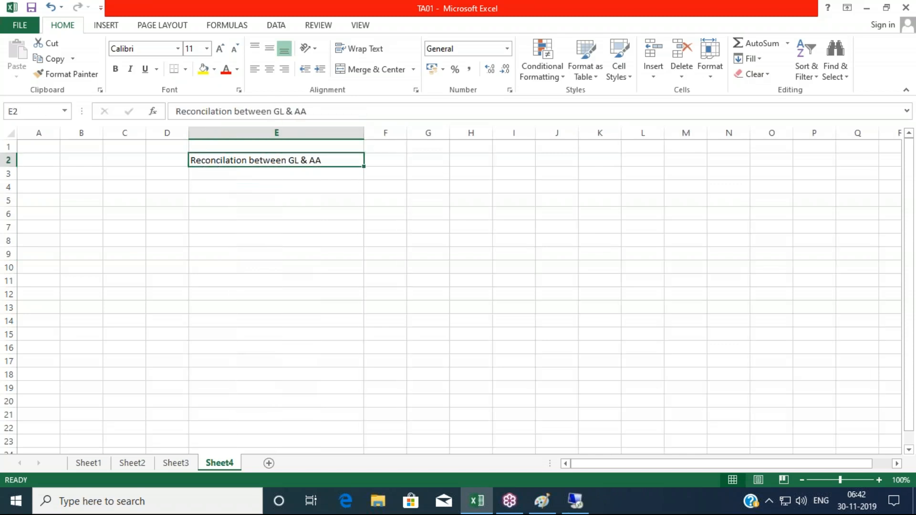
Step: Enter the heading ECC in cell F1 and the transaction code ABST2 in cell F2
{"action": "left_click", "coordinate": [427, 170]}
{"action": "left_click", "coordinate": [395, 146]}
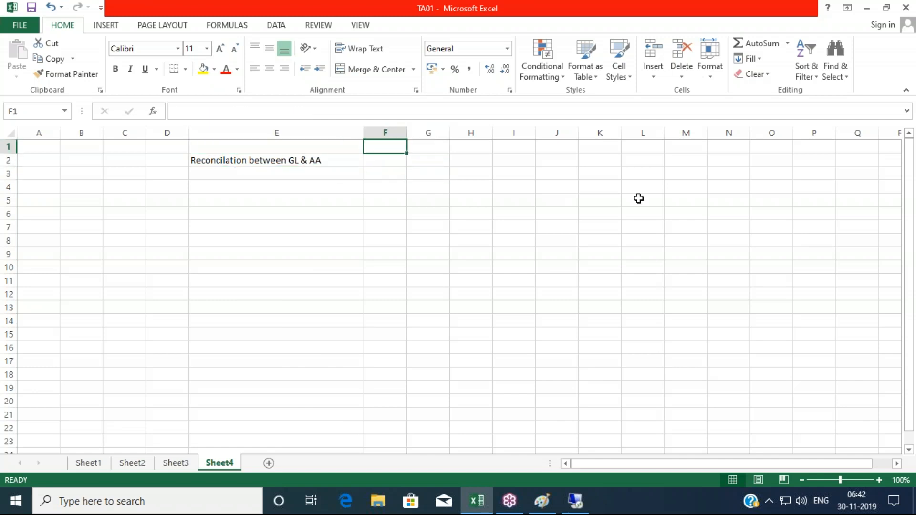
{"action": "type", "text": "ECC"}
{"action": "key", "text": "Tab"}
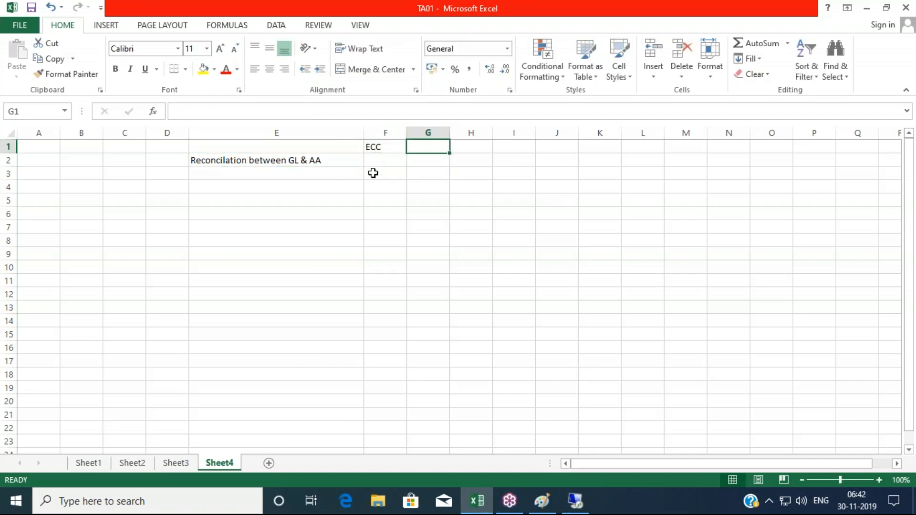
{"action": "left_click", "coordinate": [385, 161]}
{"action": "type", "text": "ABST2"}
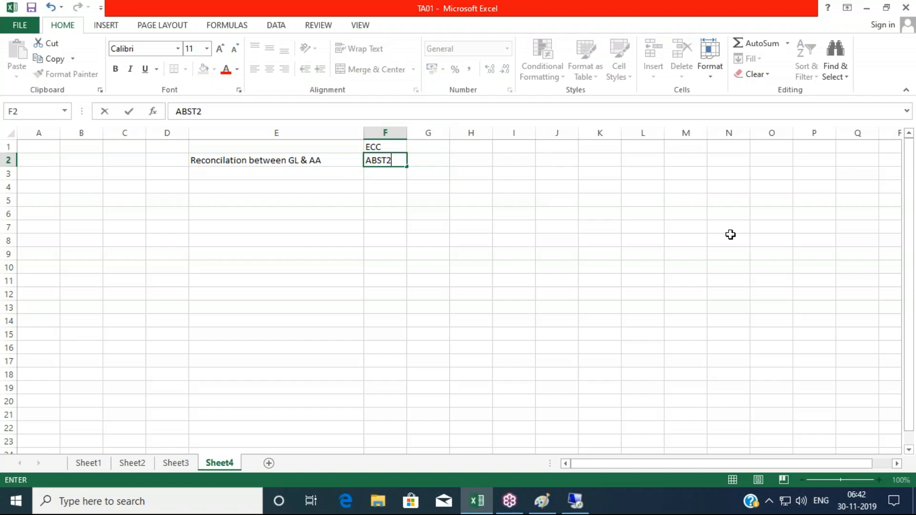
{"action": "key", "text": "Tab"}
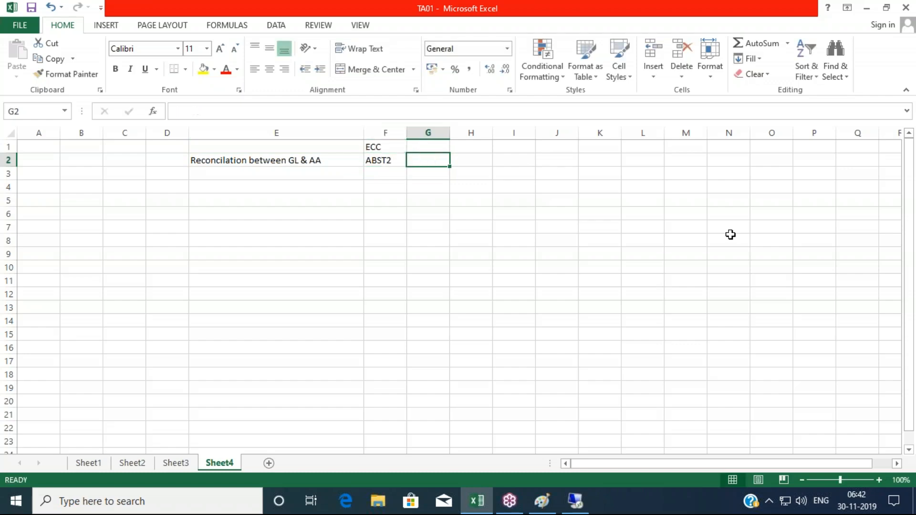
Step: Switch back to the SAP session and leave the line item list for the SAP Easy Access screen
{"action": "left_click", "coordinate": [574, 503]}
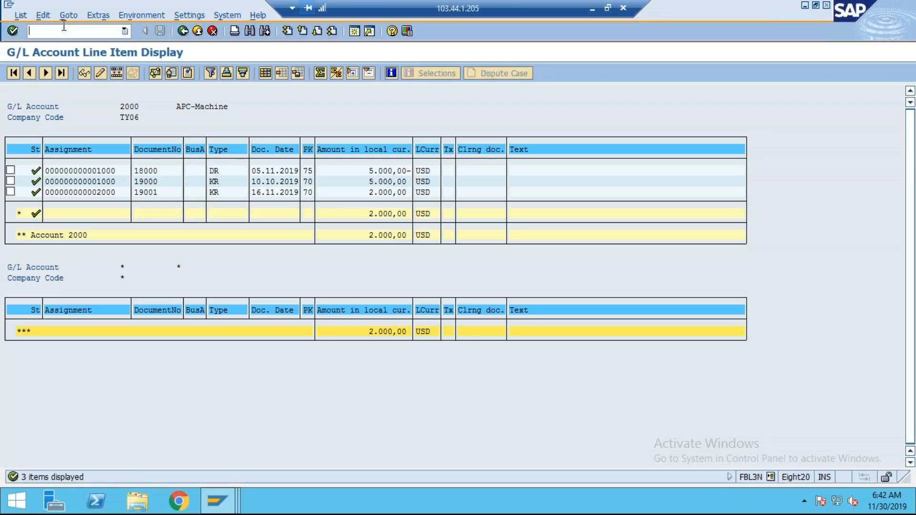
{"action": "type", "text": "/n"}
{"action": "key", "text": "Return"}
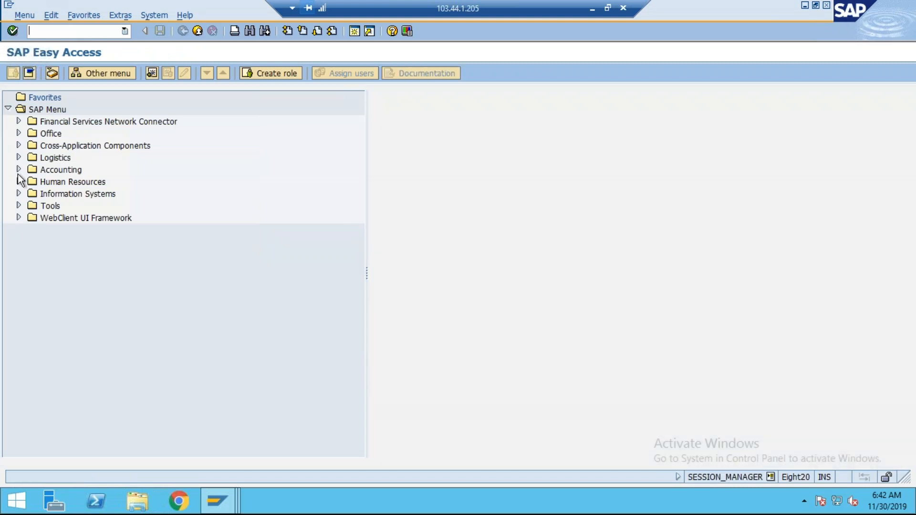
Step: Expand the SAP menu tree through Accounting and Financial Accounting to the contents of Fixed Assets
{"action": "left_click", "coordinate": [19, 170]}
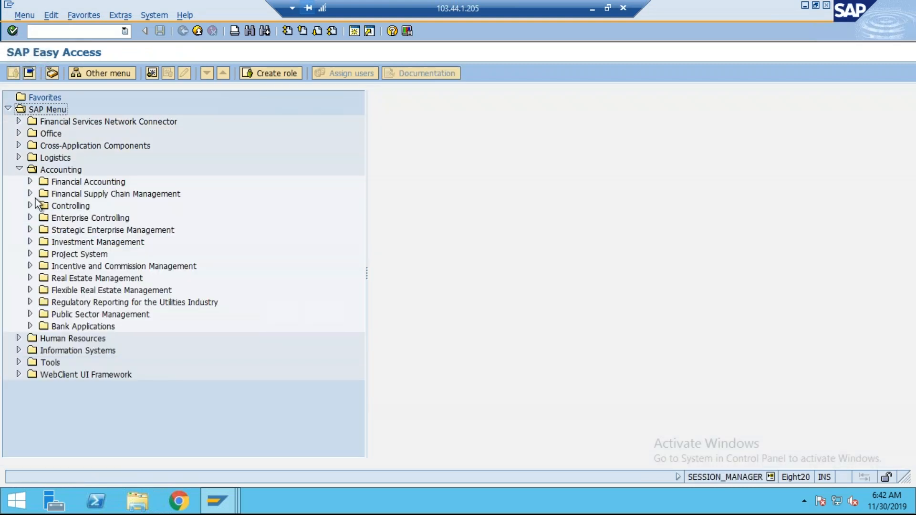
{"action": "left_click", "coordinate": [30, 182]}
{"action": "left_click", "coordinate": [30, 182]}
{"action": "left_click", "coordinate": [29, 183]}
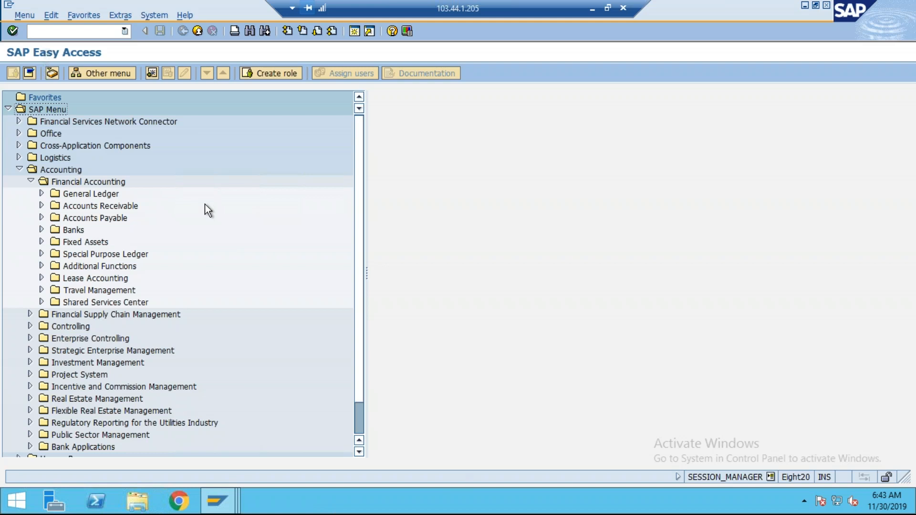
{"action": "left_click", "coordinate": [40, 242]}
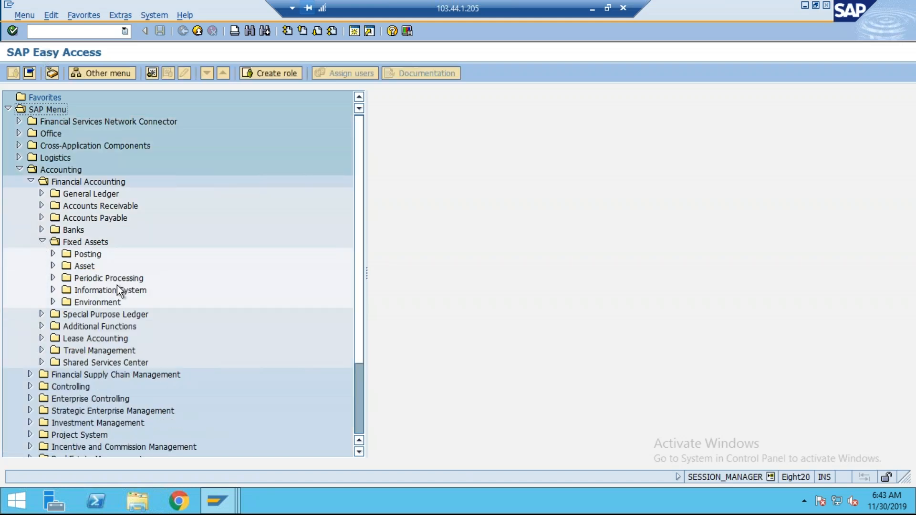
Step: Locate ABST2 - Account Reconciliation under Periodic Processing, Year-End Closing in the Fixed Assets folder
{"action": "left_click", "coordinate": [87, 281]}
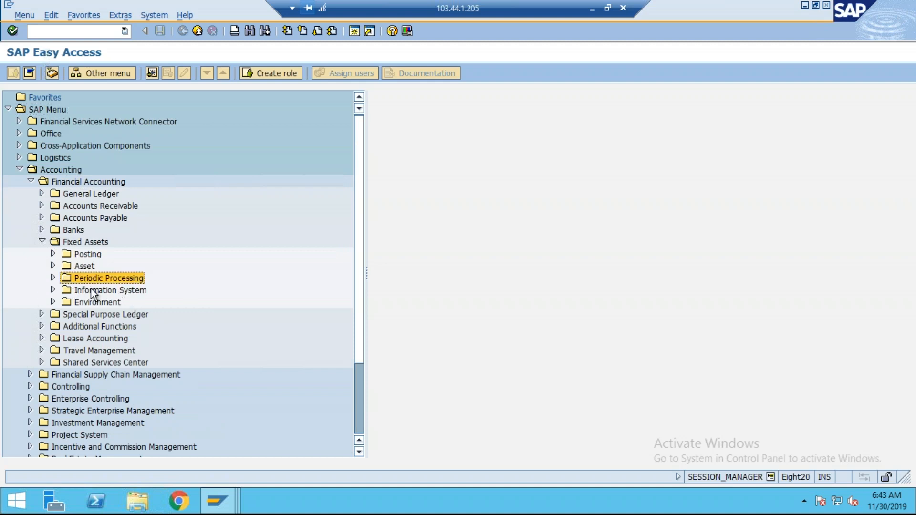
{"action": "left_click", "coordinate": [53, 278]}
{"action": "scroll", "coordinate": [146, 375], "scroll_direction": "down", "scroll_amount": 2}
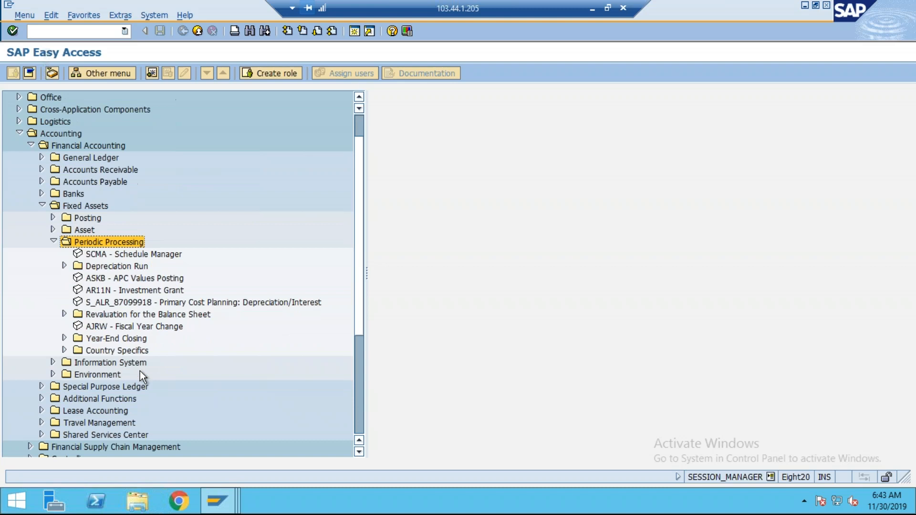
{"action": "scroll", "coordinate": [85, 320], "scroll_direction": "down", "scroll_amount": 1}
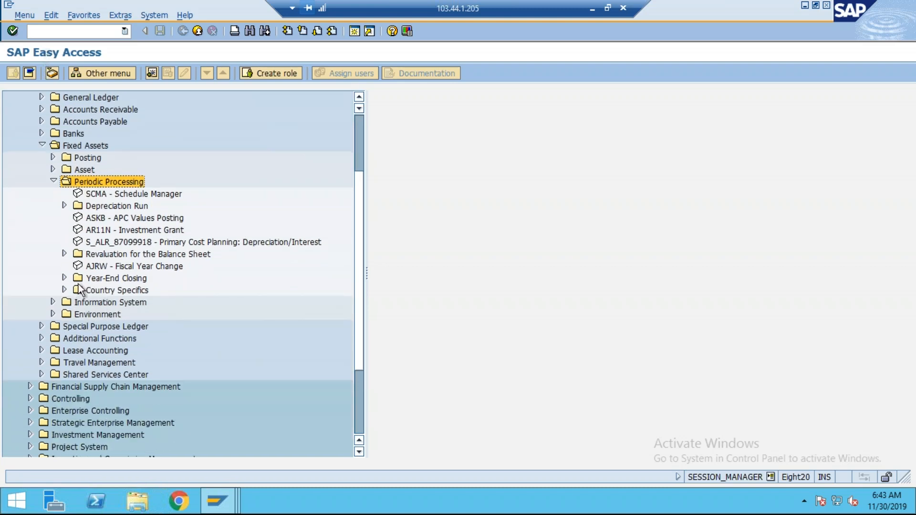
{"action": "double_click", "coordinate": [111, 278]}
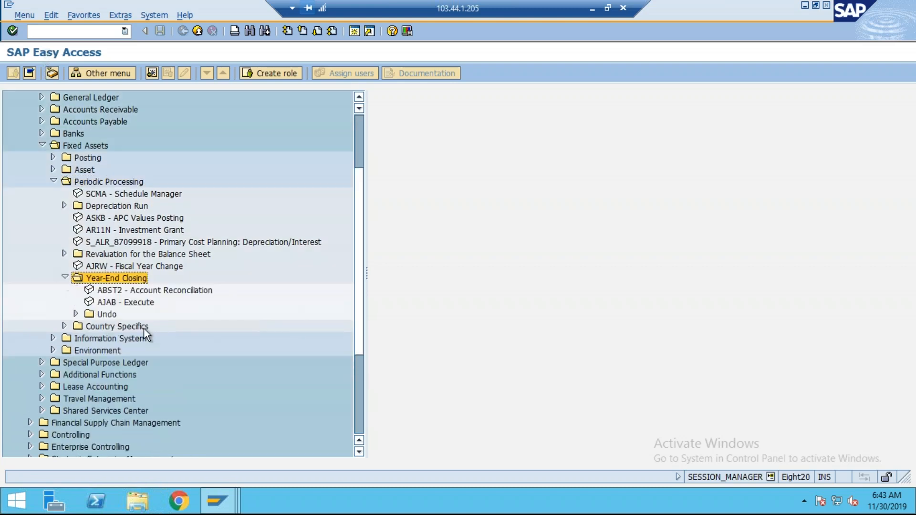
{"action": "left_click", "coordinate": [158, 290]}
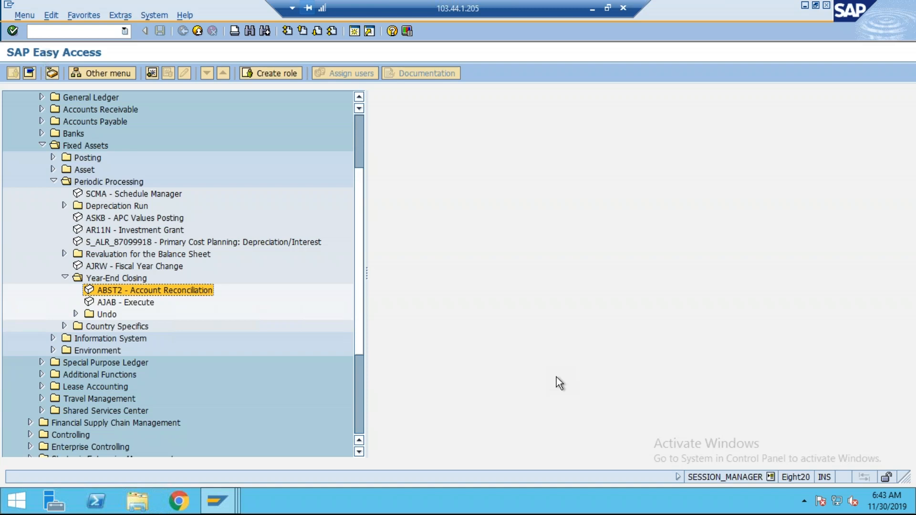
Step: Switch to the Excel workbook and copy the reconciliation text from cell E2 into cell G2
{"action": "left_click", "coordinate": [593, 8]}
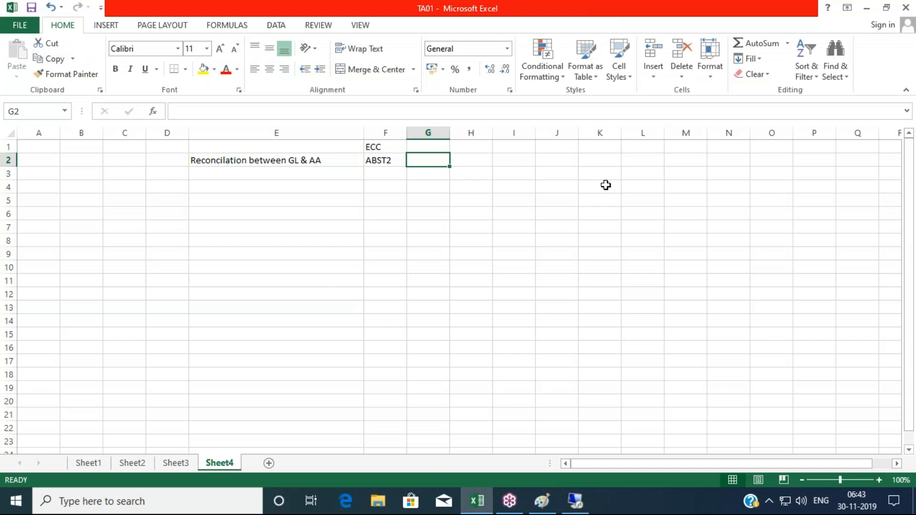
{"action": "left_click", "coordinate": [255, 163]}
{"action": "key", "text": "ctrl+c"}
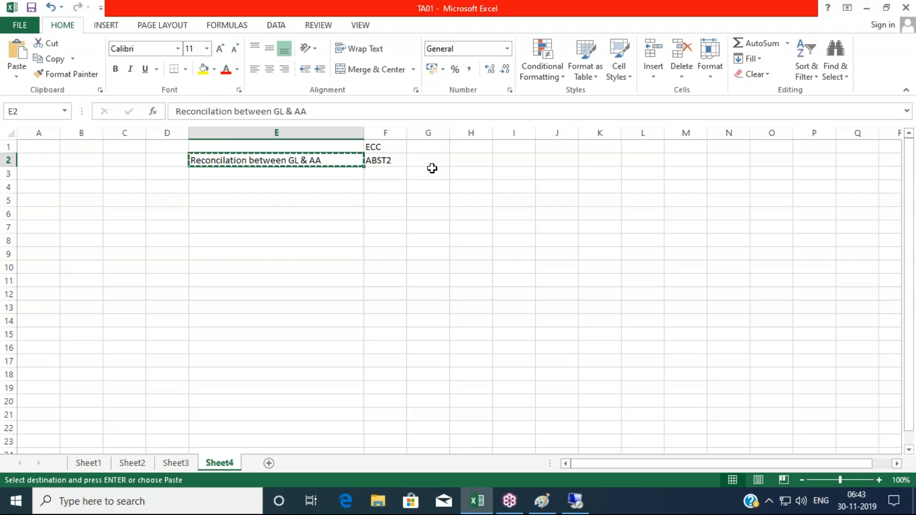
{"action": "left_click", "coordinate": [436, 160]}
{"action": "double_click", "coordinate": [436, 160]}
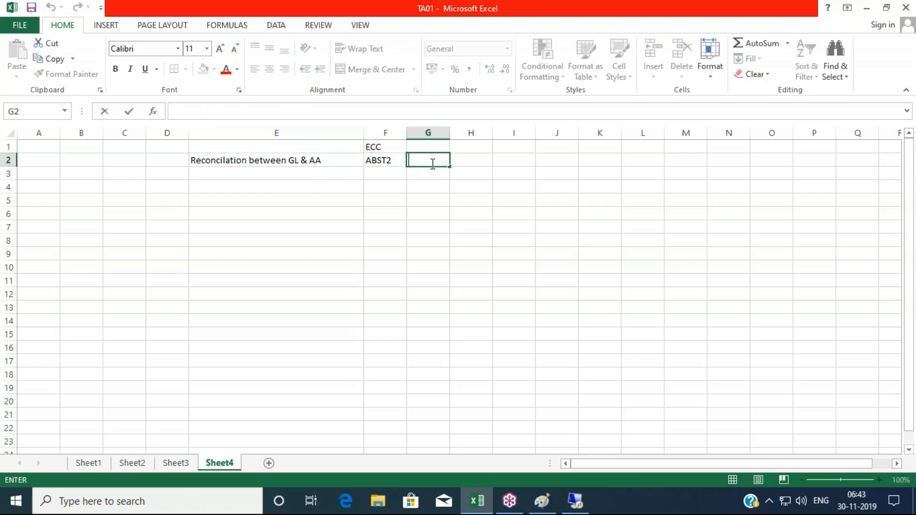
{"action": "left_click", "coordinate": [463, 223]}
{"action": "left_click", "coordinate": [432, 161]}
{"action": "left_click", "coordinate": [259, 160]}
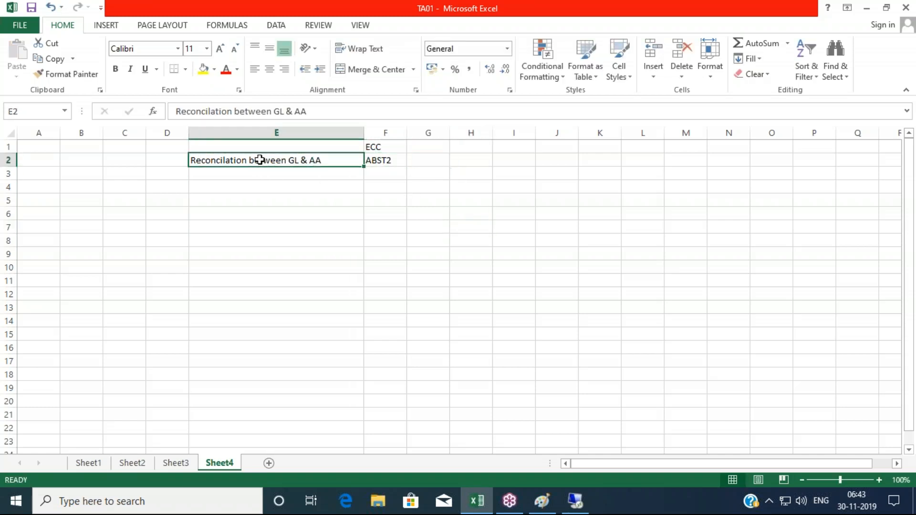
{"action": "key", "text": "ctrl+c"}
{"action": "left_click", "coordinate": [438, 164]}
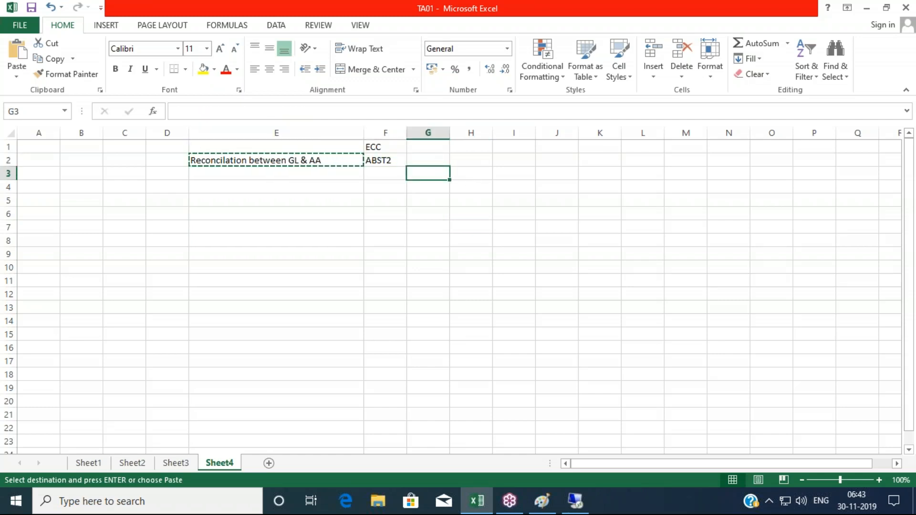
{"action": "key", "text": "ctrl+v"}
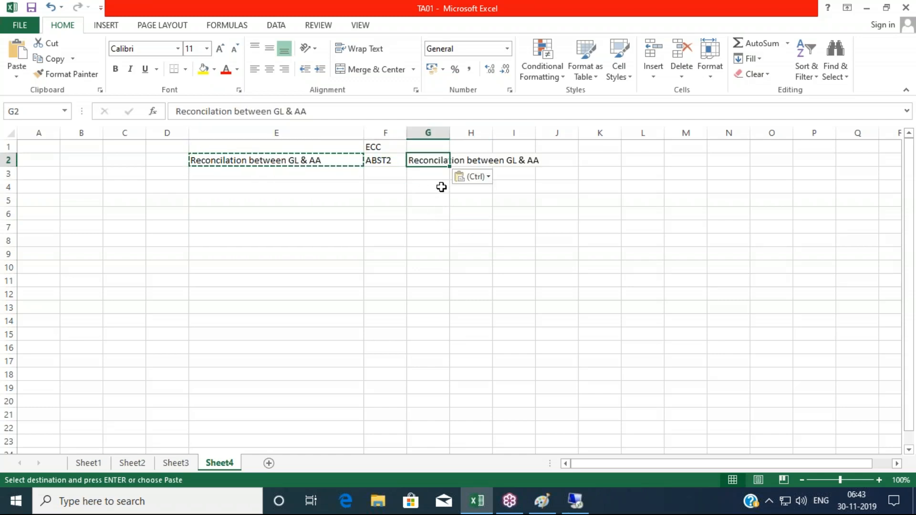
Step: Append "by Design" to the text in cell G2 and widen column G to fit it
{"action": "key", "text": "Escape"}
{"action": "left_click", "coordinate": [333, 113]}
{"action": "type", "text": "BY"}
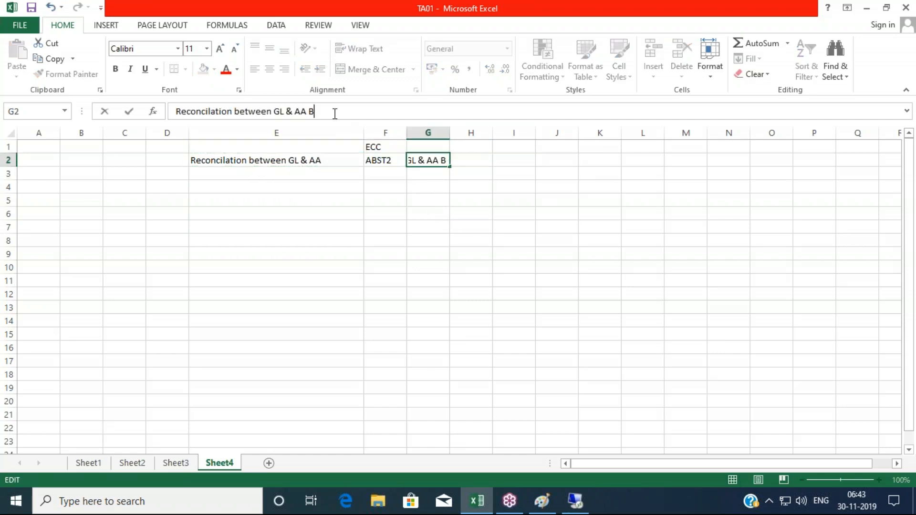
{"action": "key", "text": "BackSpace"}
{"action": "key", "text": "BackSpace"}
{"action": "key", "text": "BackSpace"}
{"action": "type", "text": "by Design"}
{"action": "key", "text": "Tab"}
{"action": "left_click_drag", "start_coordinate": [449, 132], "coordinate": [585, 133]}
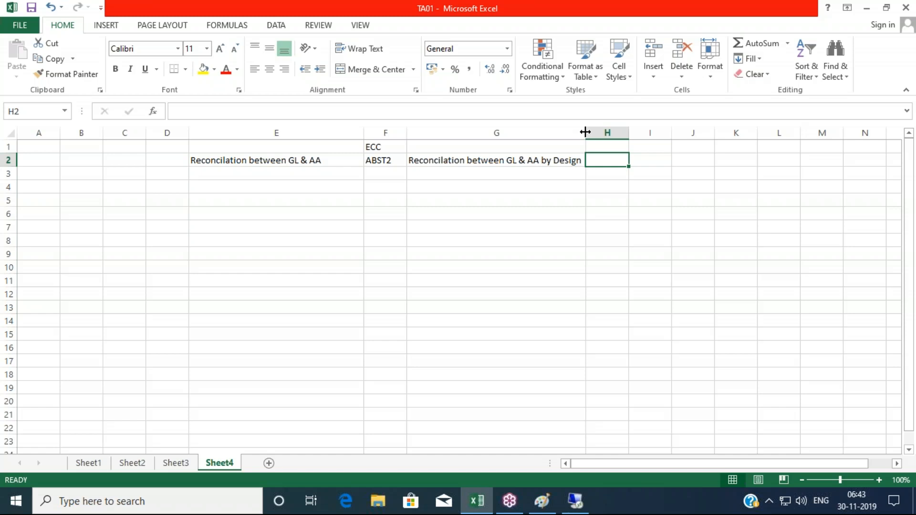
Step: Enter the heading New Features in cell H1 and widen column H to fit it
{"action": "key", "text": "Up"}
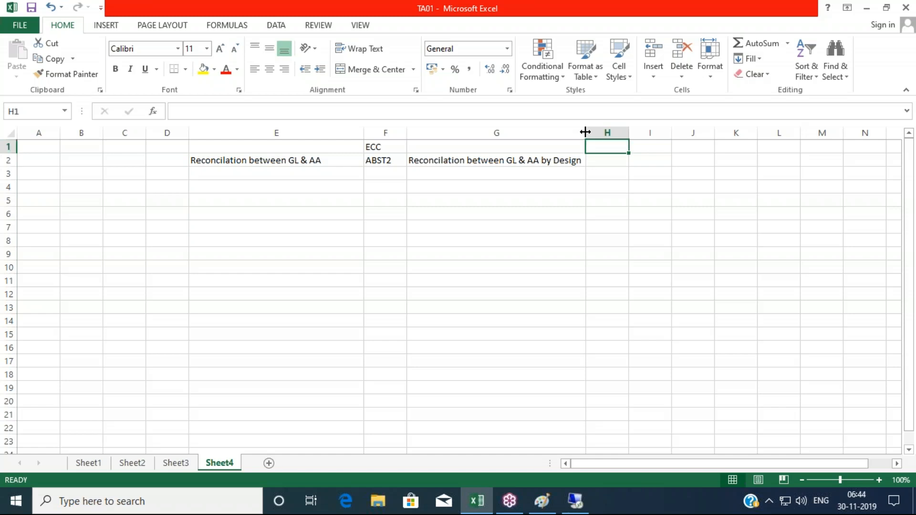
{"action": "type", "text": "New Fe"}
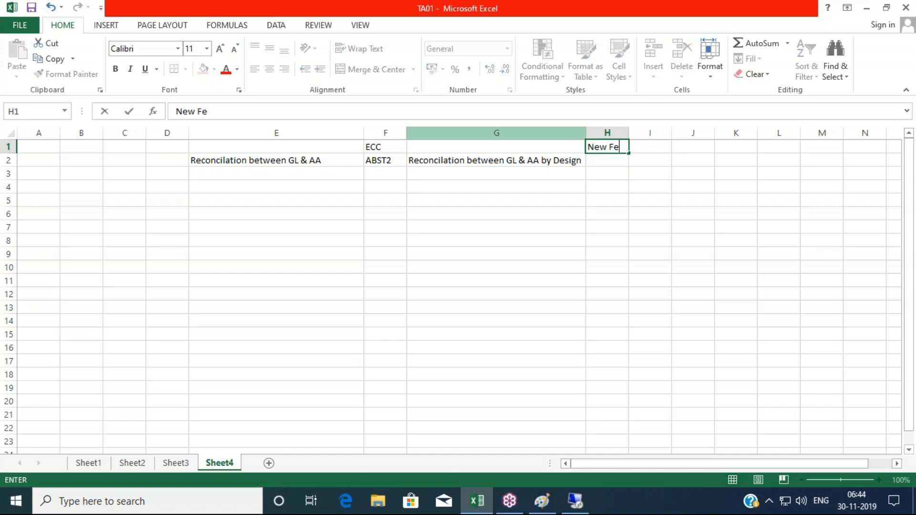
{"action": "type", "text": "atures"}
{"action": "key", "text": "Tab"}
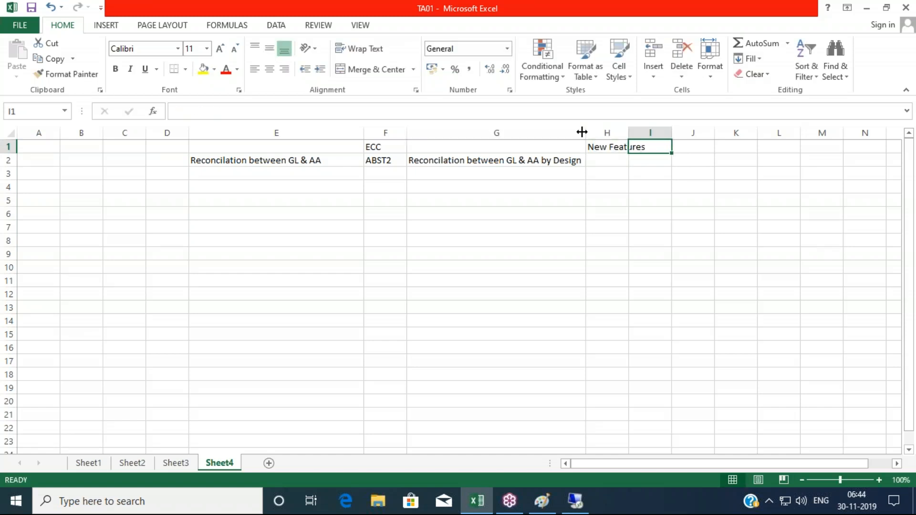
{"action": "left_click_drag", "start_coordinate": [629, 133], "coordinate": [657, 133]}
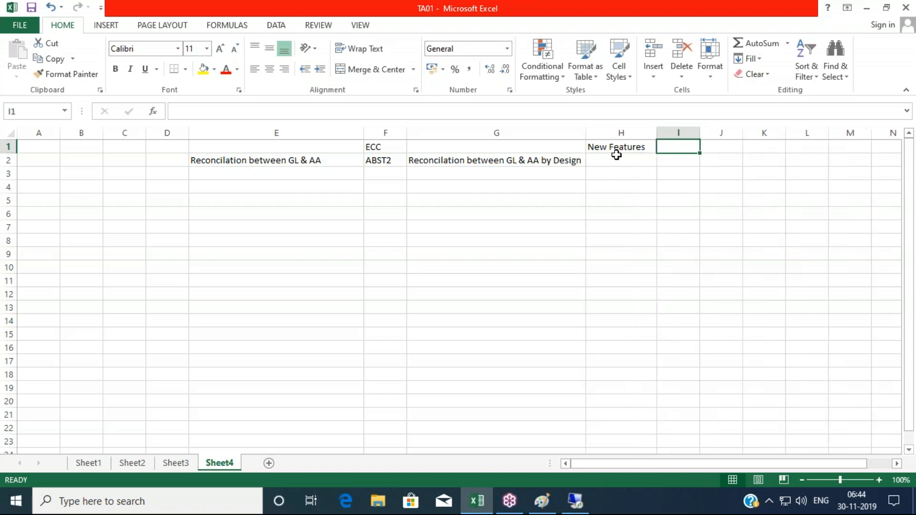
Step: Enter Tech Clrg acct in cell H2 under the New Features heading
{"action": "left_click", "coordinate": [615, 159]}
{"action": "type", "text": "Tech"}
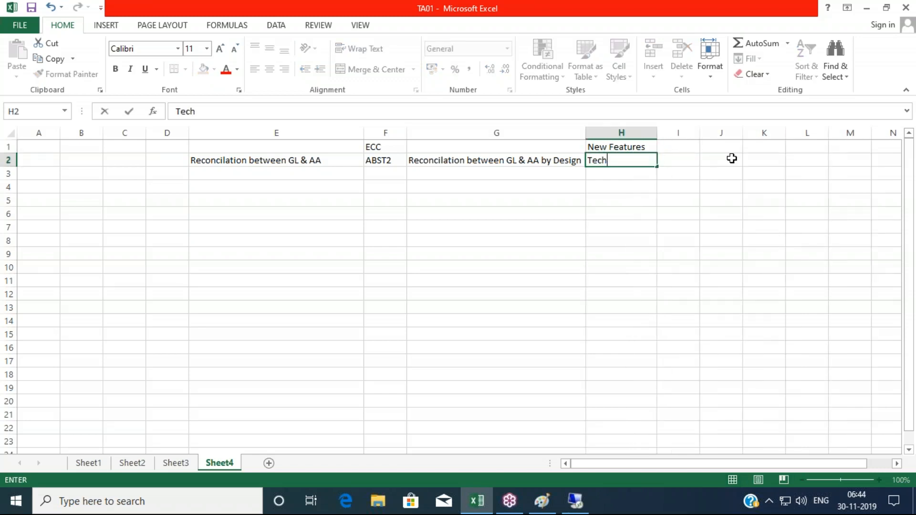
{"action": "type", "text": " Clrg acct"}
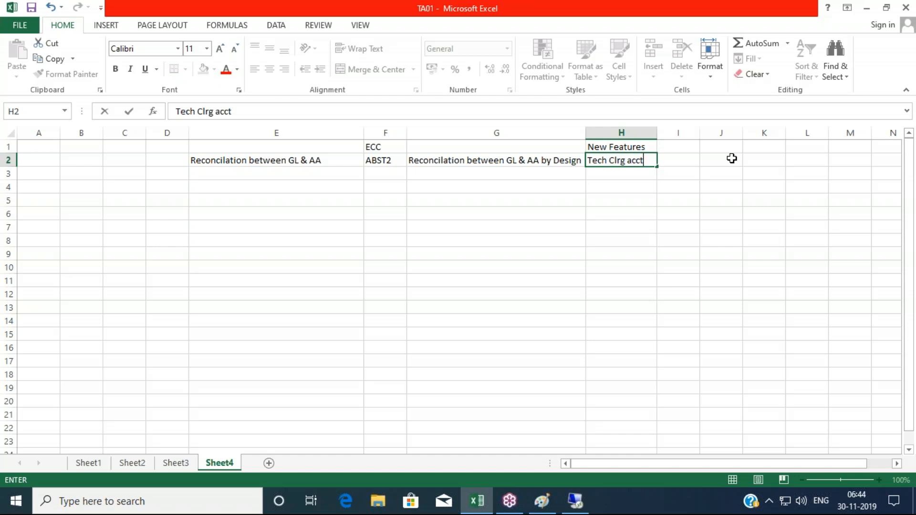
{"action": "key", "text": "Tab"}
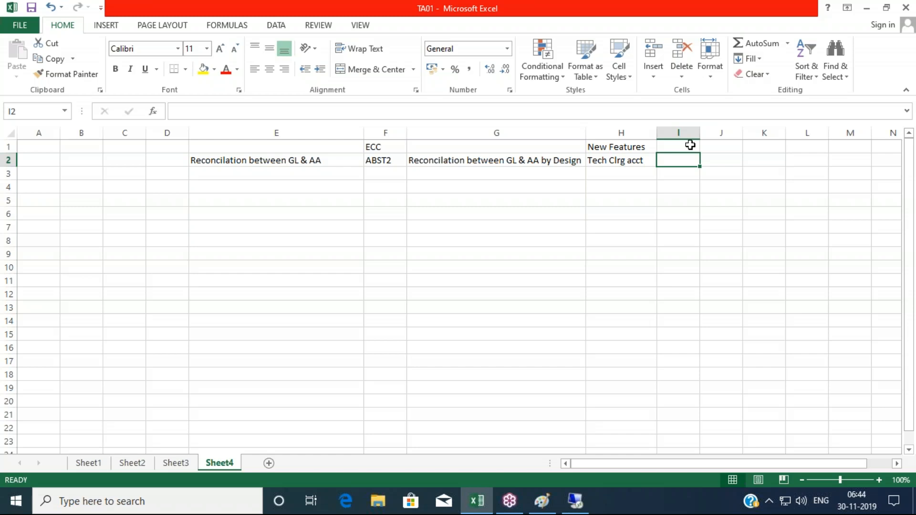
Step: Enter the label Book Dep in cell D12 and the amount 1000 in cell E12
{"action": "left_click", "coordinate": [156, 290]}
{"action": "type", "text": "Boo"}
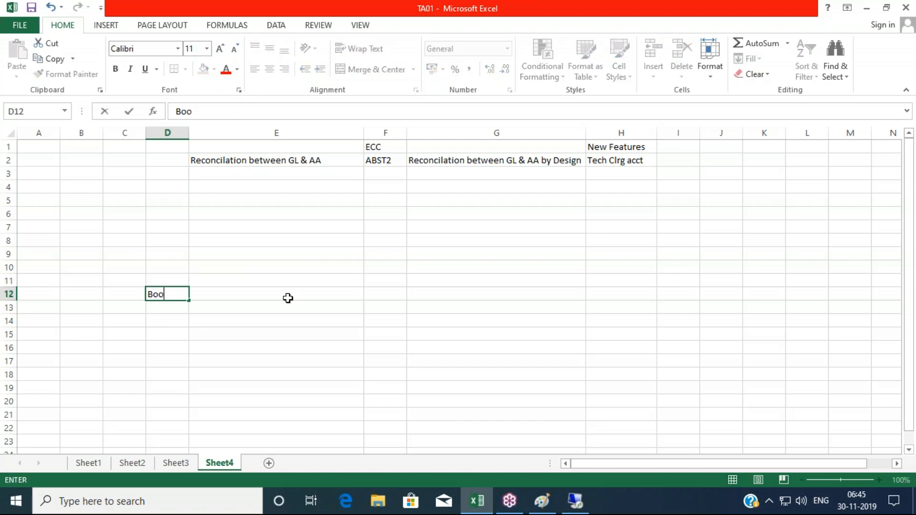
{"action": "type", "text": "k Dep"}
{"action": "key", "text": "Tab"}
{"action": "type", "text": "10000"}
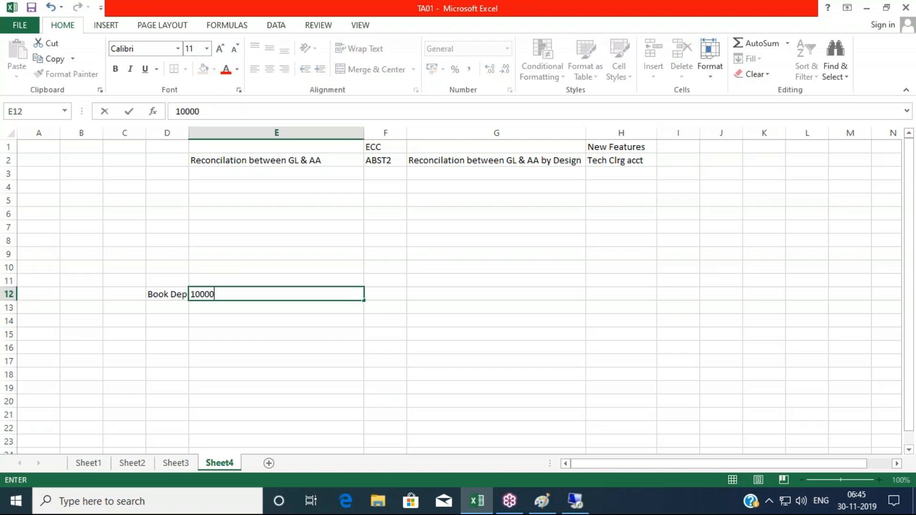
{"action": "key", "text": "BackSpace"}
{"action": "key", "text": "Tab"}
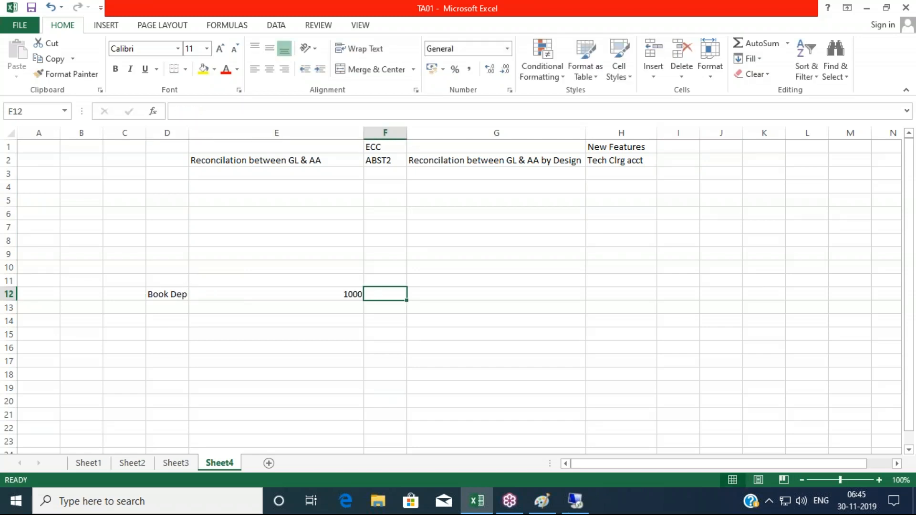
Step: Enter the label Tax Dep in cell D13 and the amount 800 in cell E13
{"action": "left_click", "coordinate": [177, 308]}
{"action": "type", "text": "Tax"}
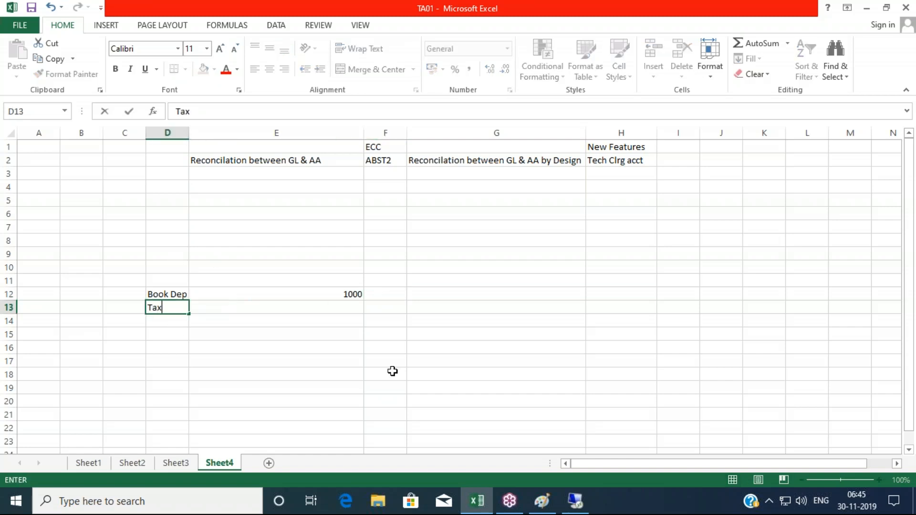
{"action": "type", "text": " Deo"}
{"action": "key", "text": "Tab"}
{"action": "key", "text": "Left"}
{"action": "type", "text": "T"}
{"action": "key", "text": "BackSpace"}
{"action": "type", "text": "Tax Dep"}
{"action": "key", "text": "Tab"}
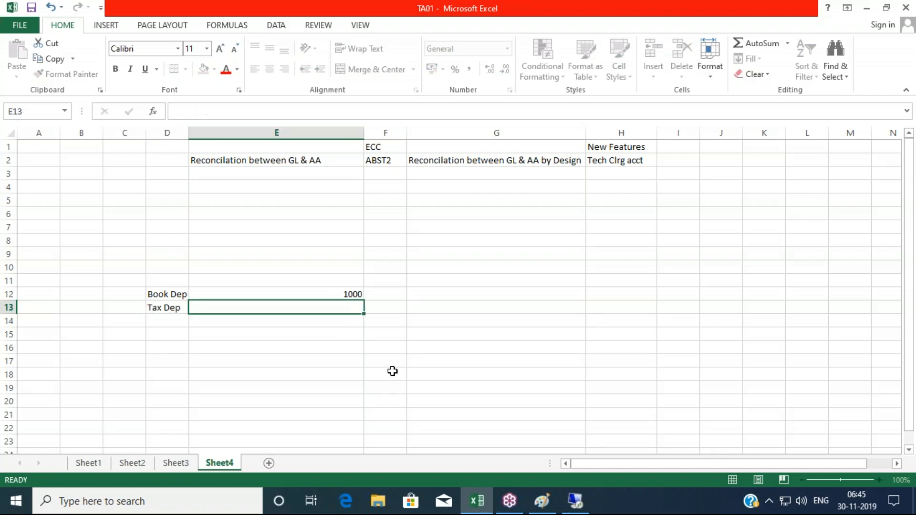
{"action": "type", "text": "800"}
{"action": "key", "text": "Tab"}
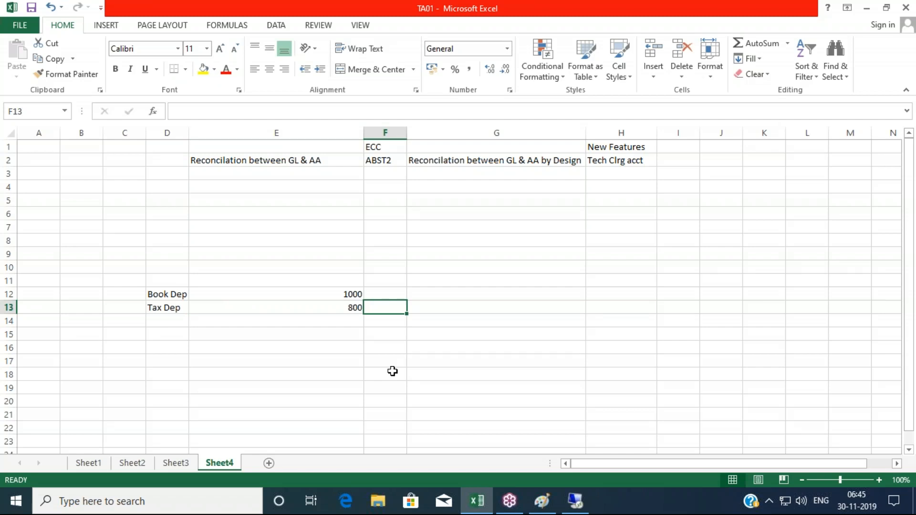
Step: Enter the label Delta Dep in cell D14 and the amount 200 in cell E14
{"action": "key", "text": "Down"}
{"action": "key", "text": "Left"}
{"action": "key", "text": "Left"}
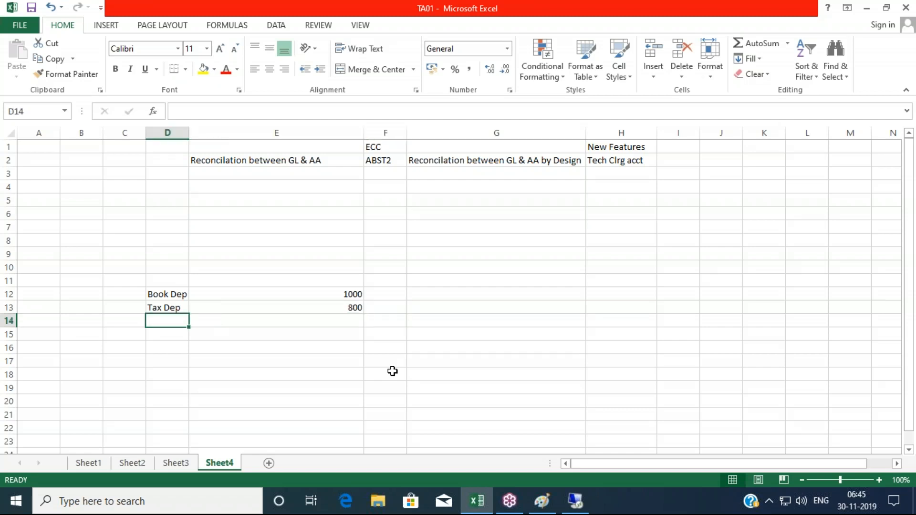
{"action": "type", "text": "Dep"}
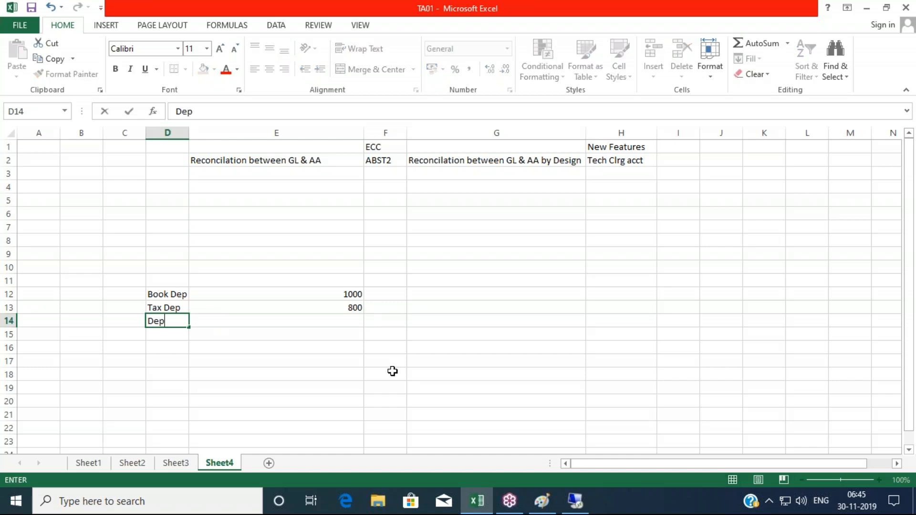
{"action": "key", "text": "BackSpace"}
{"action": "key", "text": "BackSpace"}
{"action": "key", "text": "BackSpace"}
{"action": "type", "text": "Delta Dep"}
{"action": "key", "text": "Tab"}
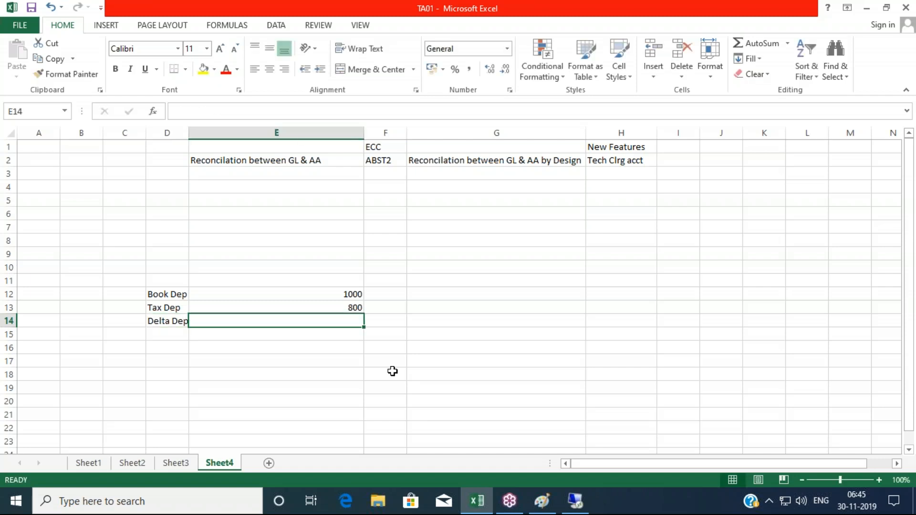
{"action": "type", "text": "200"}
{"action": "key", "text": "Tab"}
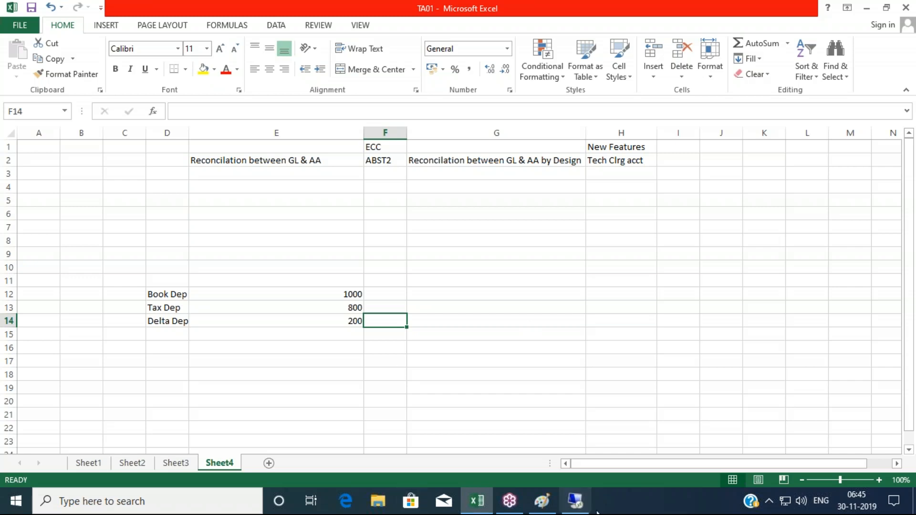
Step: Switch to the SAP session, collapse Year-End Closing and open ASKB - APC Values Posting to view its selection fields
{"action": "left_click", "coordinate": [575, 501]}
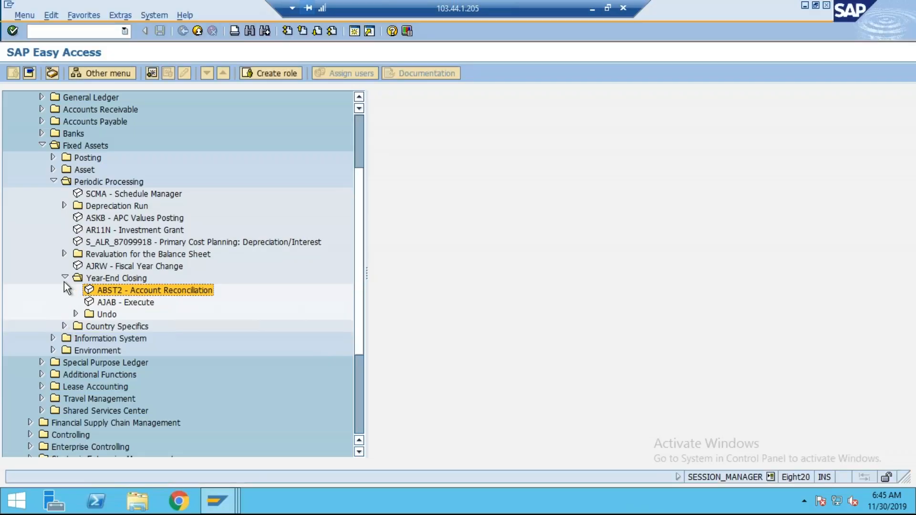
{"action": "left_click", "coordinate": [65, 278]}
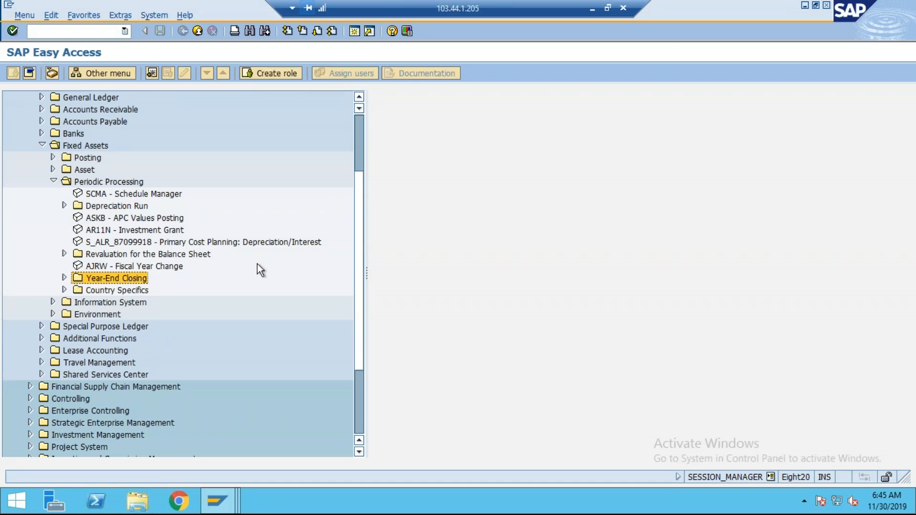
{"action": "left_click", "coordinate": [119, 218]}
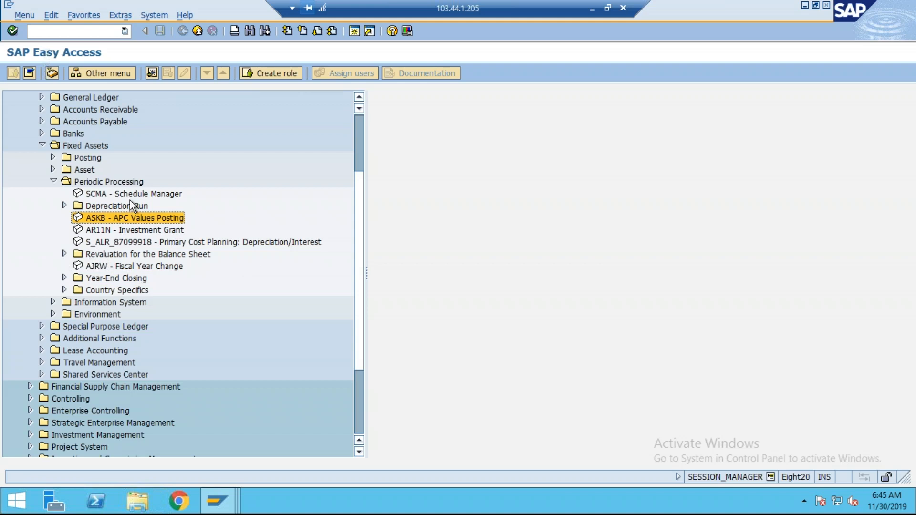
{"action": "double_click", "coordinate": [153, 217]}
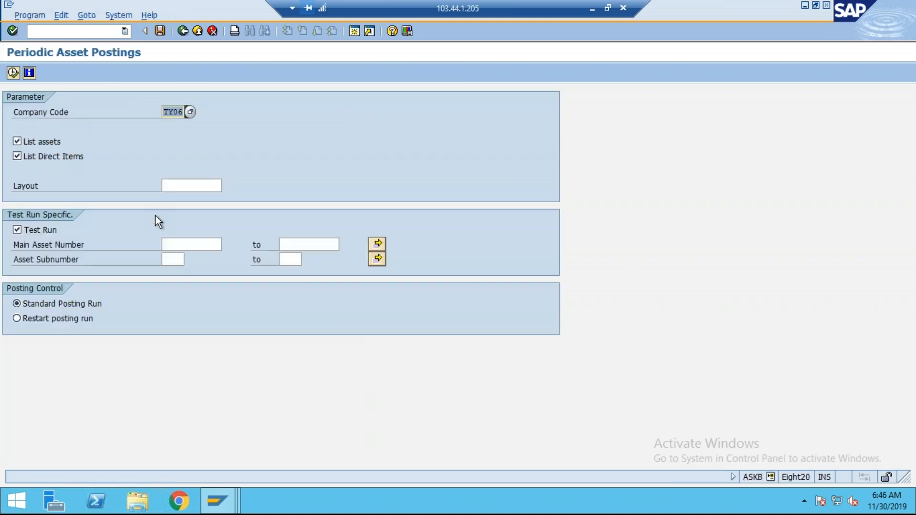
{"action": "key", "text": "Tab"}
{"action": "key", "text": "Tab"}
{"action": "key", "text": "Tab"}
{"action": "key", "text": "Tab"}
{"action": "key", "text": "Tab"}
{"action": "key", "text": "Tab"}
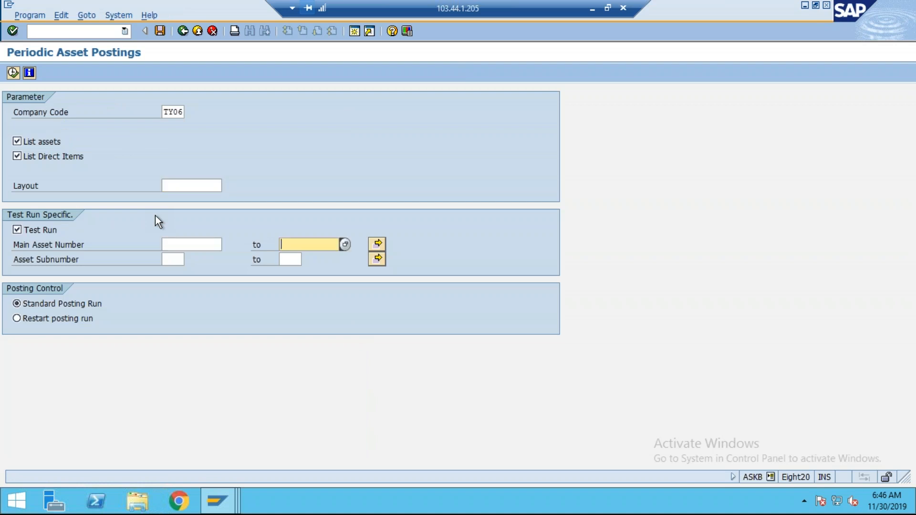
Step: Start transaction ABST2, execute the reconciliation program for company code TY06 and close its message list
{"action": "left_click", "coordinate": [103, 32]}
{"action": "type", "text": "/nabst2"}
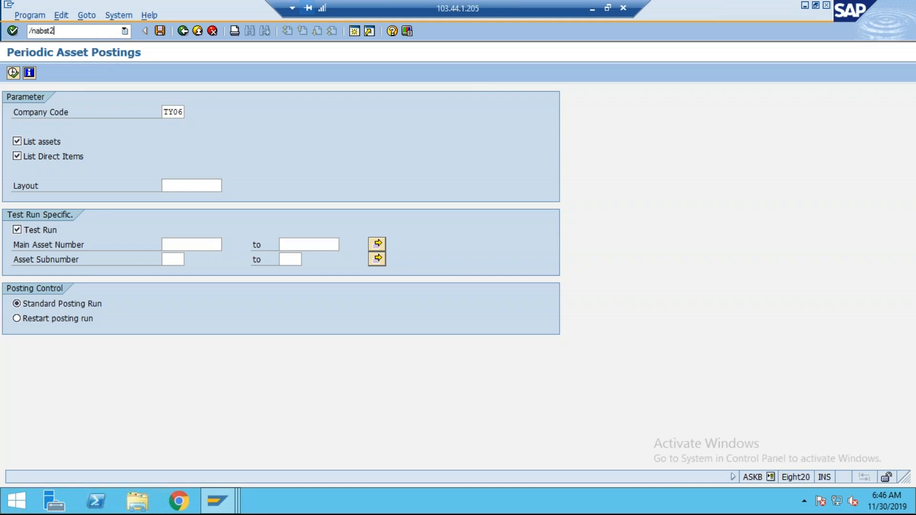
{"action": "key", "text": "Return"}
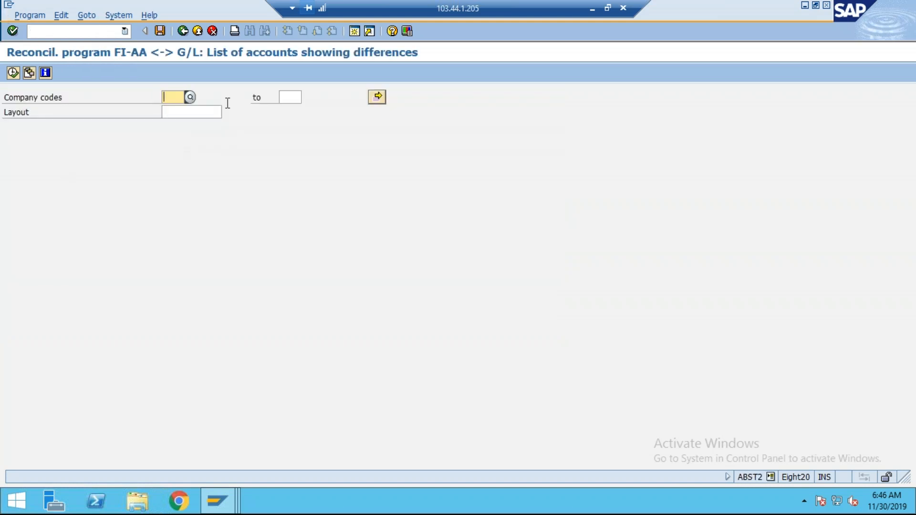
{"action": "type", "text": "TY06"}
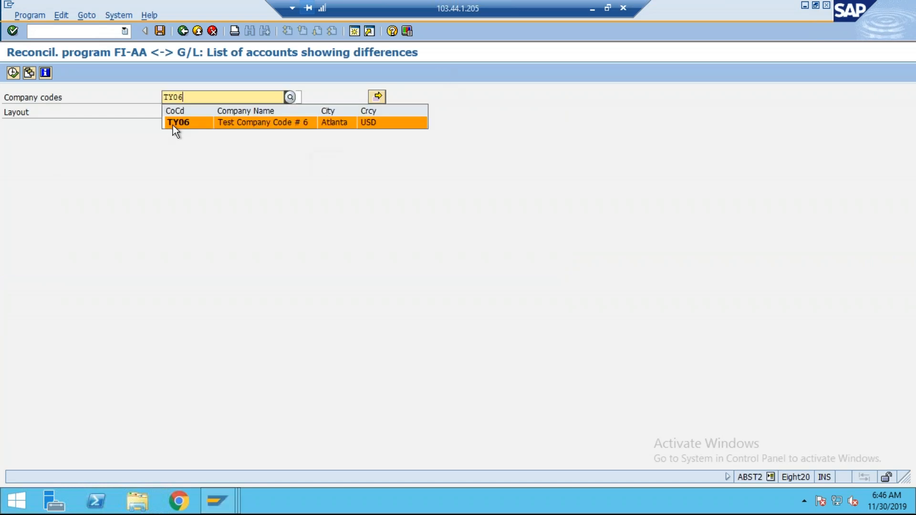
{"action": "left_click", "coordinate": [173, 123]}
{"action": "left_click", "coordinate": [13, 72]}
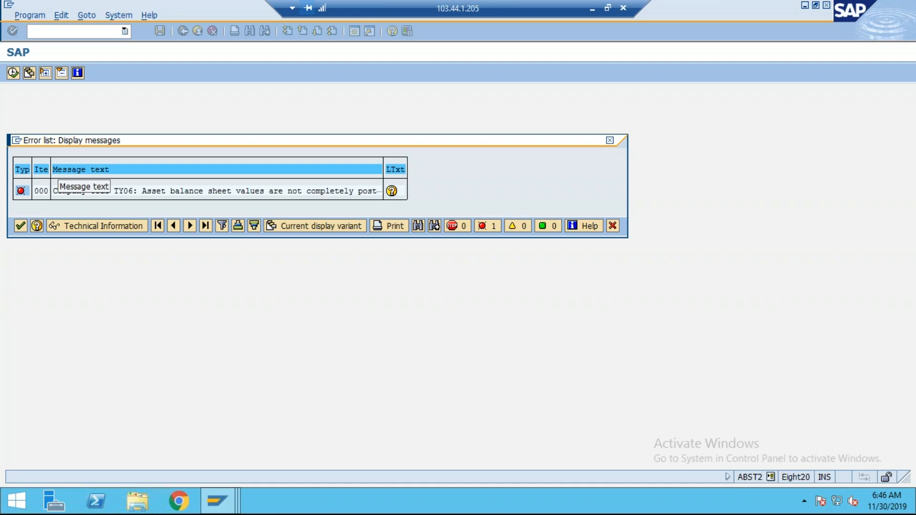
{"action": "left_click", "coordinate": [21, 226]}
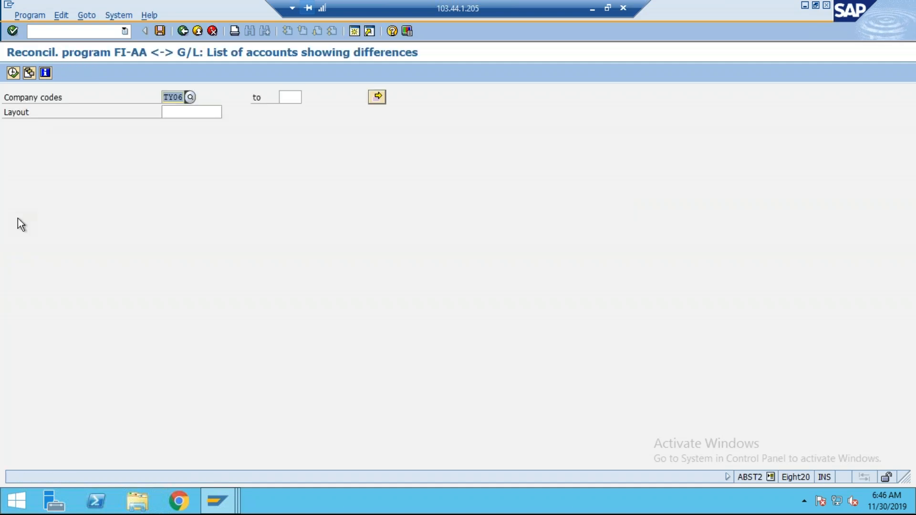
Step: Leave ABST2, open ASKB - APC Values Posting and execute its test run for company code TY06, accepting the online processing limit
{"action": "left_click", "coordinate": [86, 32]}
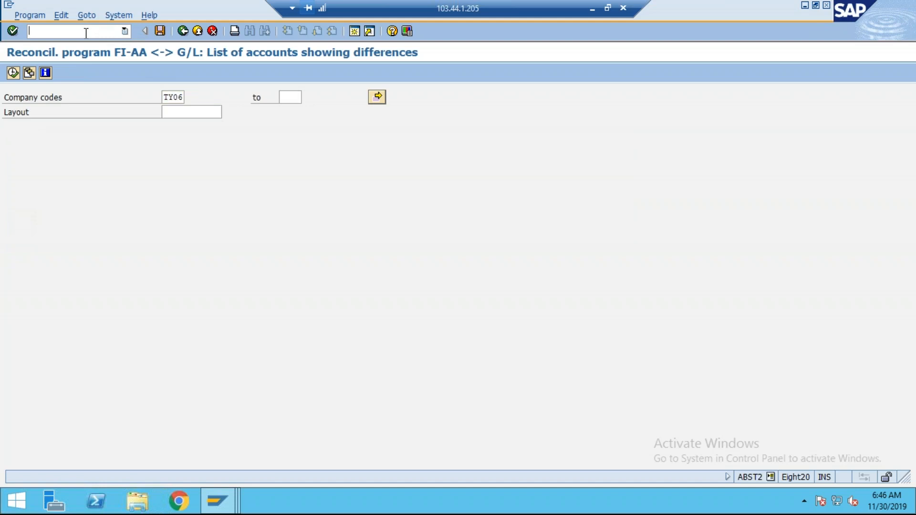
{"action": "type", "text": "/n"}
{"action": "key", "text": "Return"}
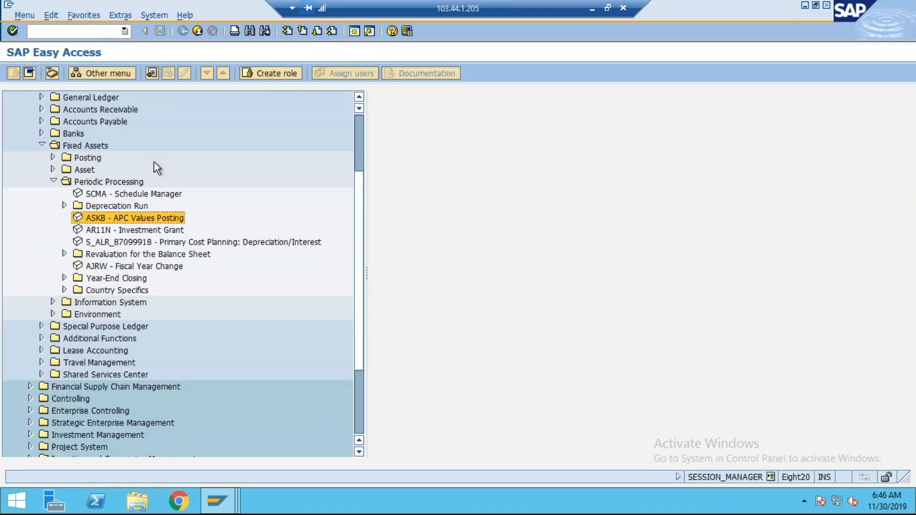
{"action": "double_click", "coordinate": [135, 218]}
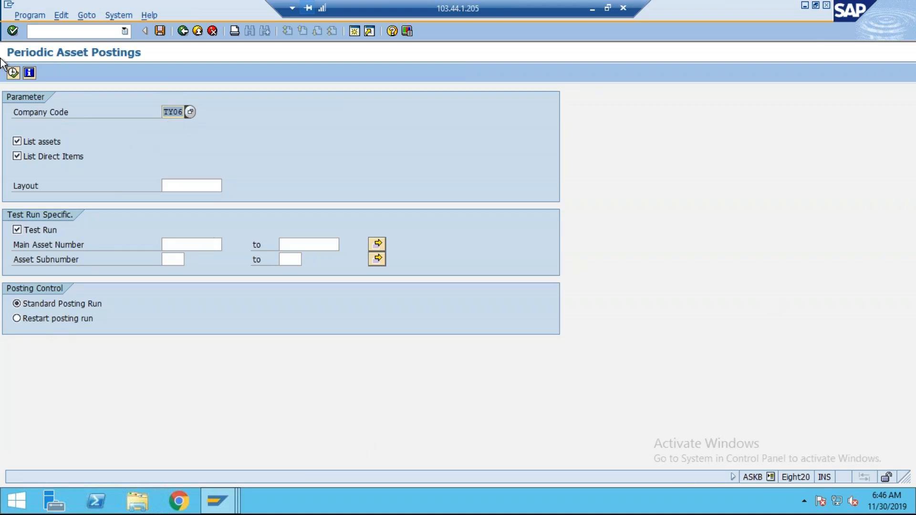
{"action": "left_click", "coordinate": [13, 73]}
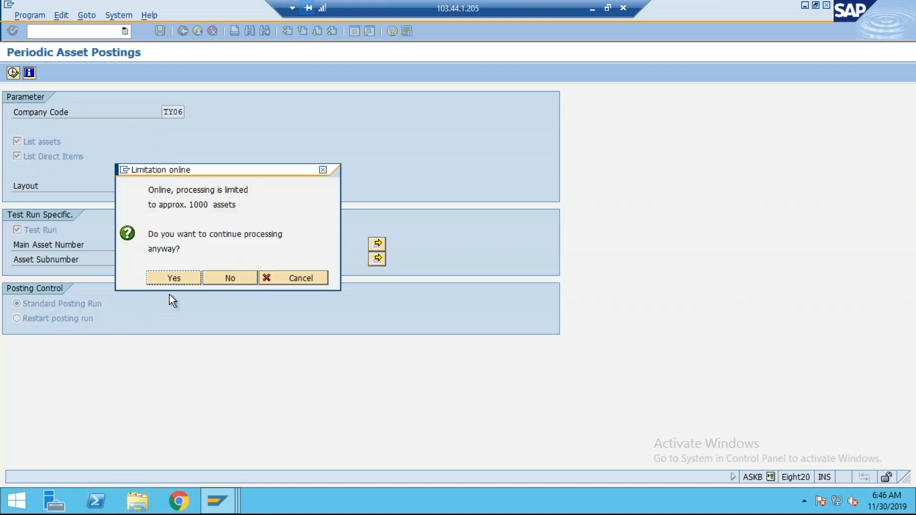
{"action": "left_click", "coordinate": [189, 279]}
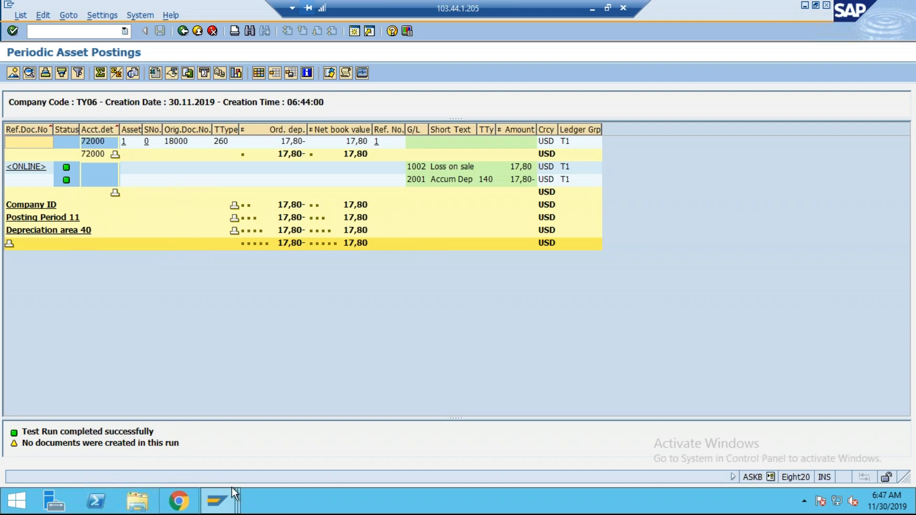
Step: Switch to the Asset Explorer session and display the planned values of asset 2 for area 10 Federal Tax ACRS/MACRS
{"action": "mouse_move", "coordinate": [227, 497]}
{"action": "left_click", "coordinate": [410, 433]}
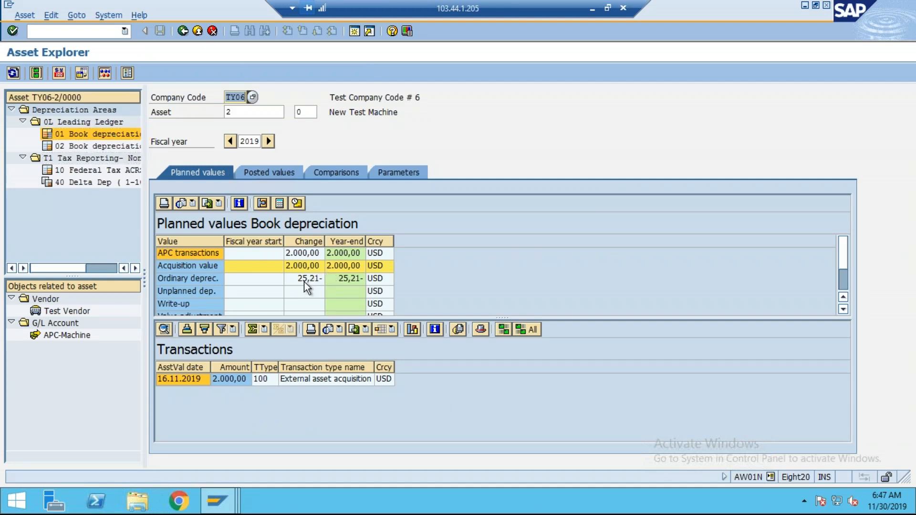
{"action": "left_click", "coordinate": [100, 171]}
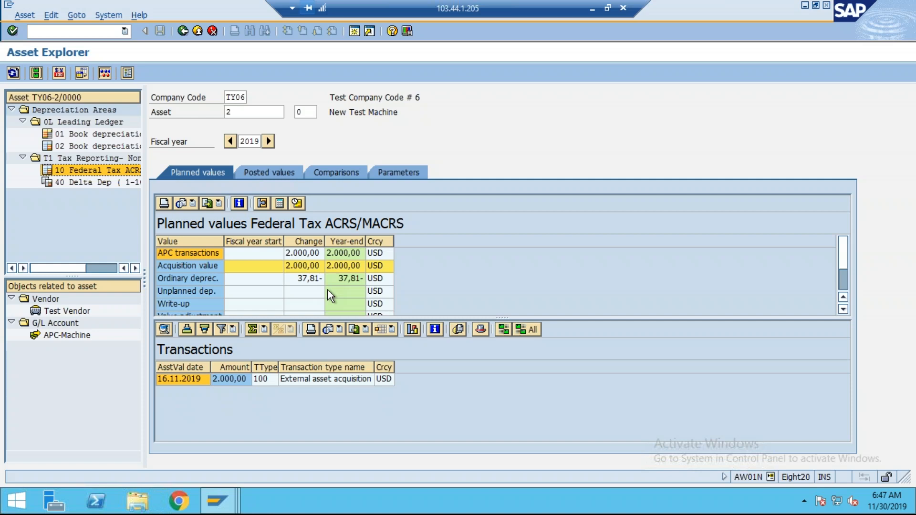
Step: Check the asset in the periodic posting list and display asset 1 of company code TY06 in Asset Explorer
{"action": "key", "text": "F3"}
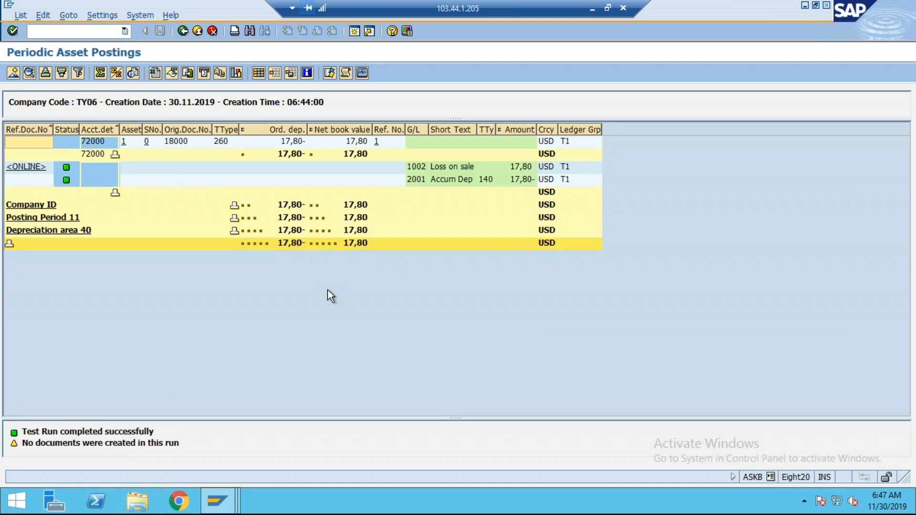
{"action": "left_click", "coordinate": [130, 144]}
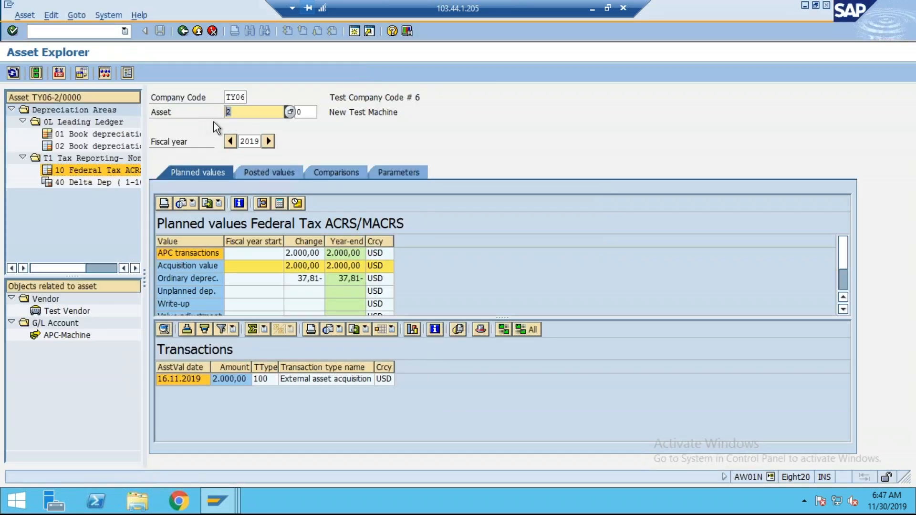
{"action": "type", "text": "1"}
{"action": "key", "text": "Return"}
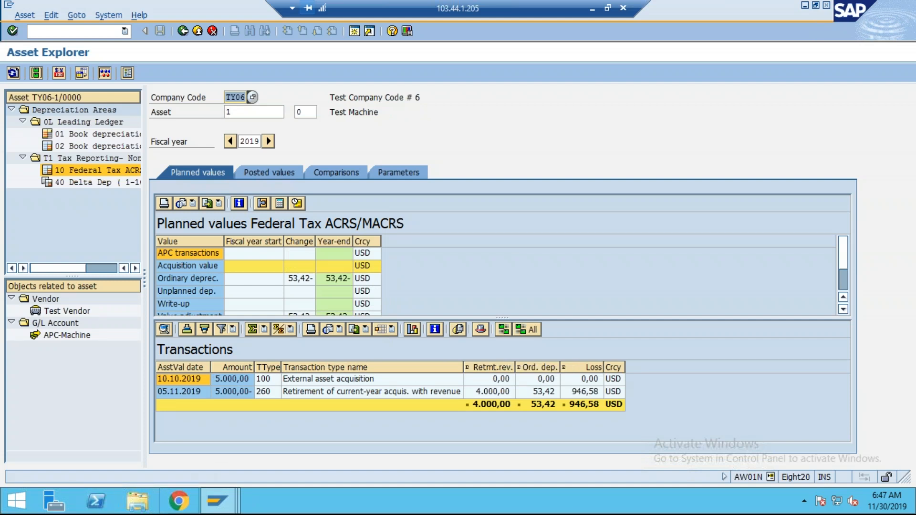
Step: Start transaction SPRO from the Asset Explorer session and open the SAP Reference IMG
{"action": "left_click", "coordinate": [217, 500]}
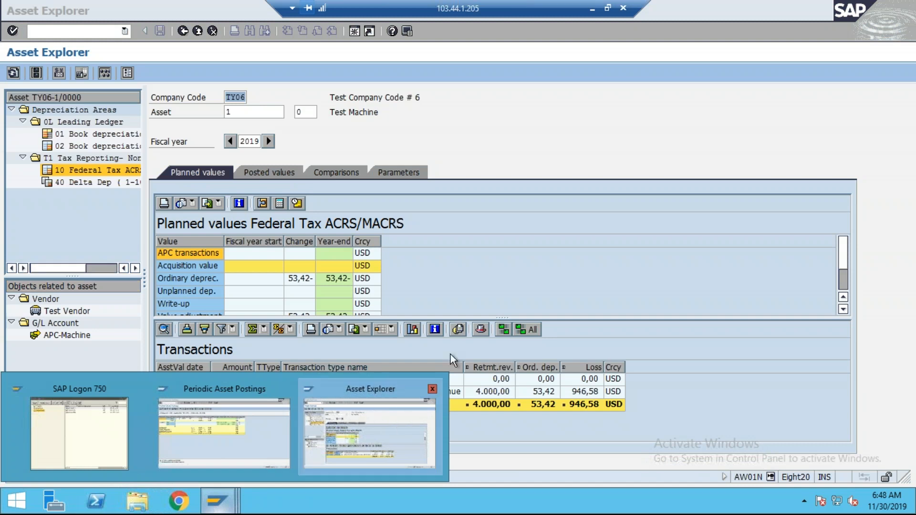
{"action": "left_click", "coordinate": [316, 431]}
{"action": "left_click", "coordinate": [102, 31]}
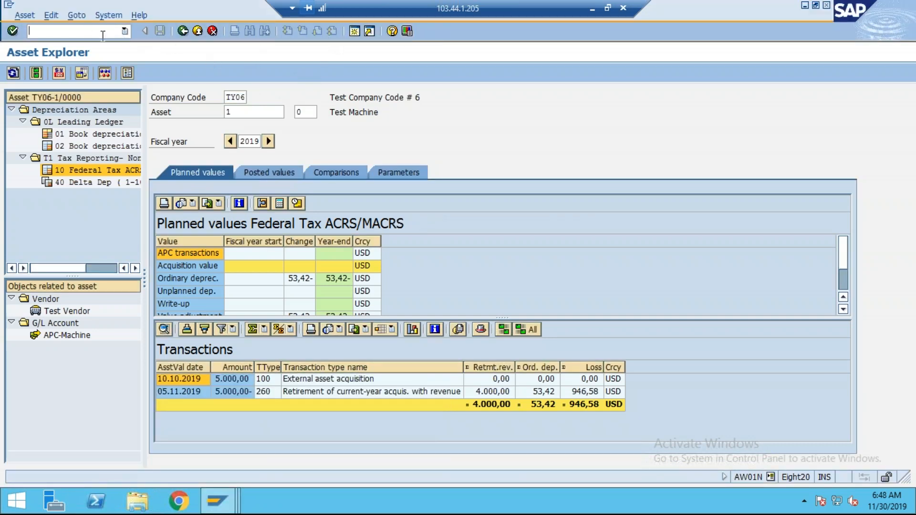
{"action": "type", "text": "/NSPRO"}
{"action": "key", "text": "Return"}
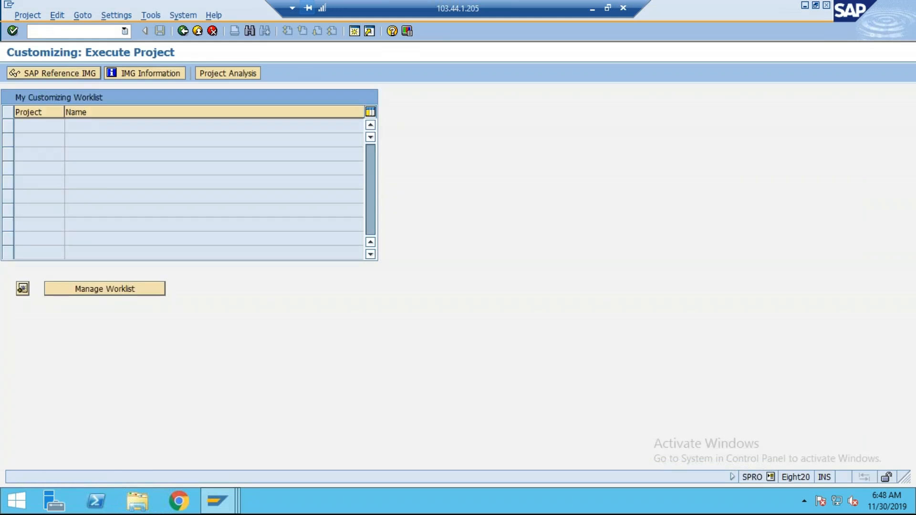
{"action": "left_click", "coordinate": [72, 72]}
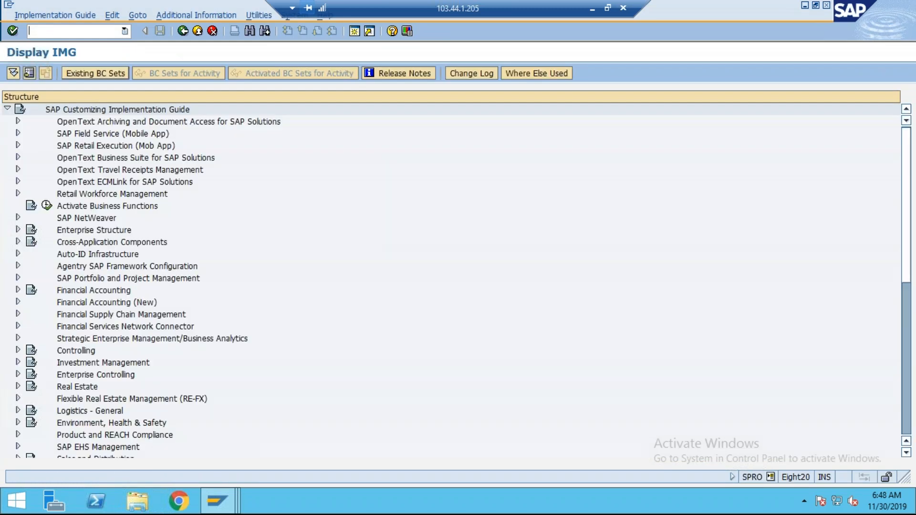
Step: Expand Financial Accounting (New) and Asset Accounting in the IMG, and look through the Integration with General Ledger Accounting activities
{"action": "left_click", "coordinate": [18, 301]}
{"action": "scroll", "coordinate": [120, 340], "scroll_direction": "down", "scroll_amount": 3}
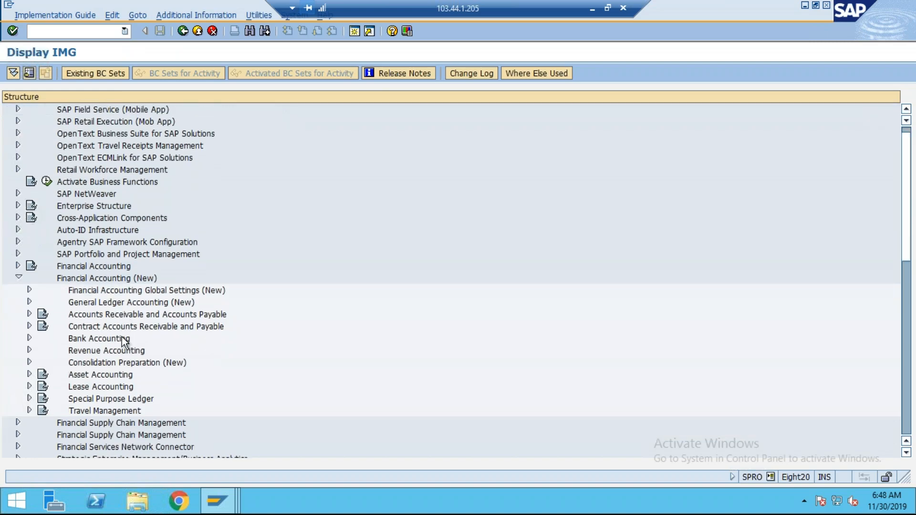
{"action": "left_click", "coordinate": [29, 363]}
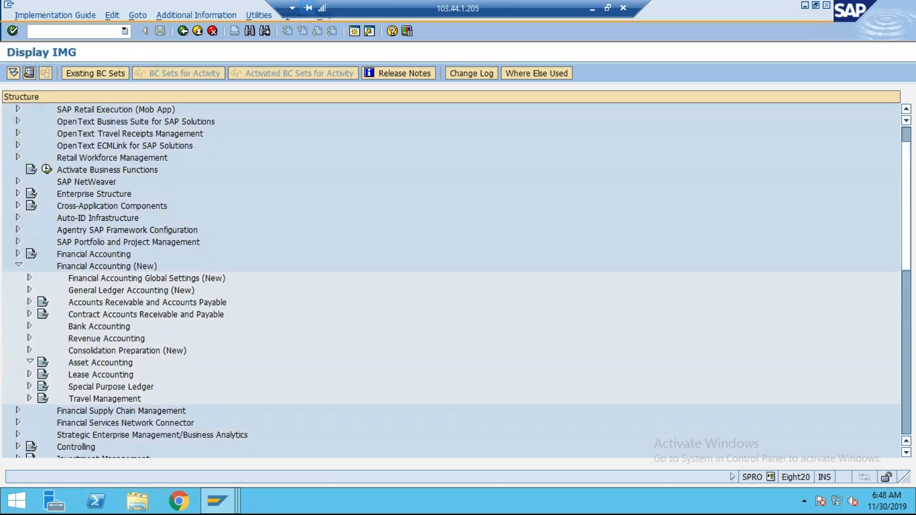
{"action": "scroll", "coordinate": [35, 327], "scroll_direction": "down", "scroll_amount": 3}
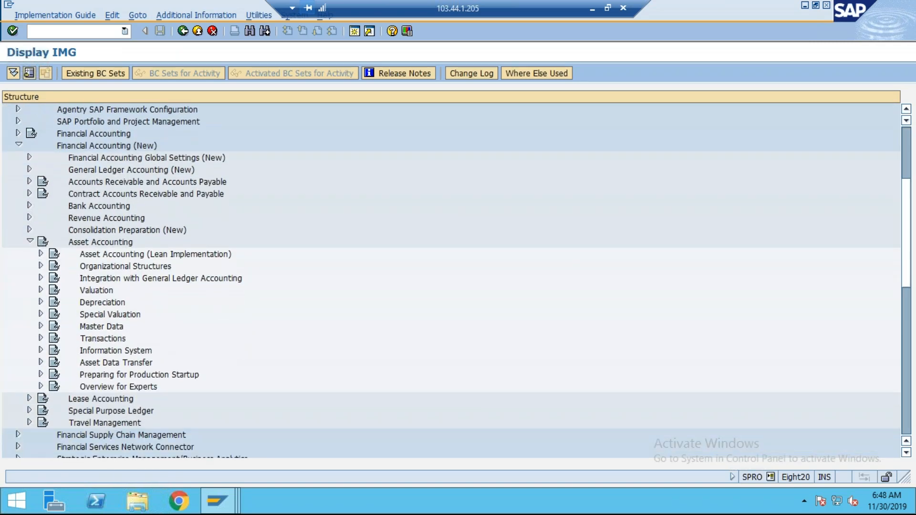
{"action": "left_click", "coordinate": [40, 278]}
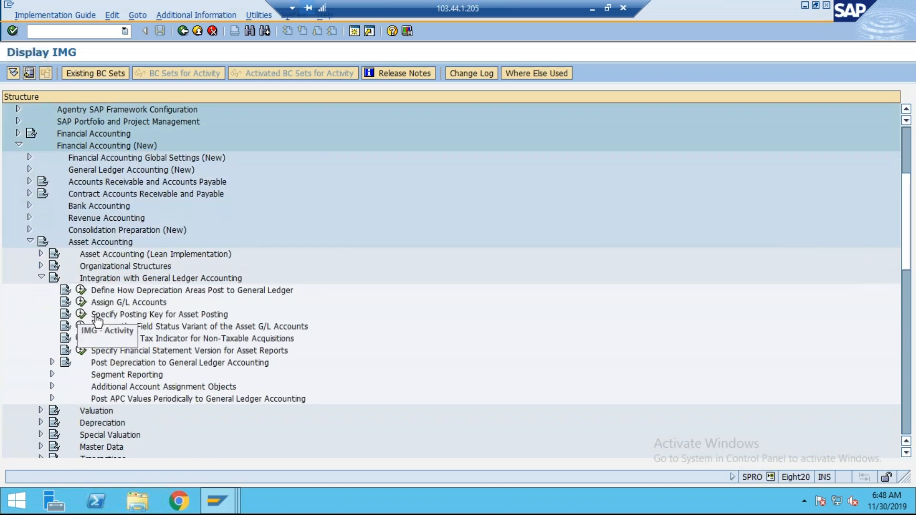
{"action": "left_click", "coordinate": [41, 277]}
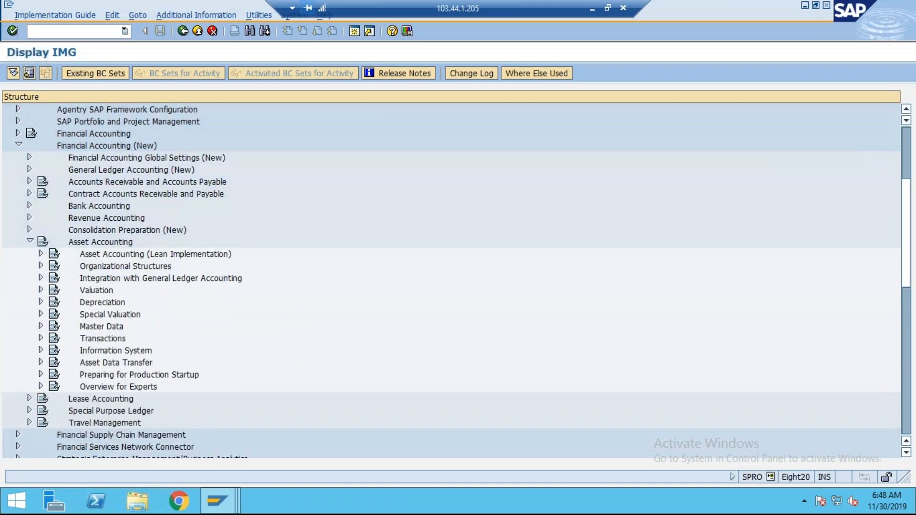
Step: Expand Valuation under Asset Accounting and set the chart of depreciation to TY06
{"action": "left_click", "coordinate": [41, 290]}
{"action": "left_click", "coordinate": [82, 303]}
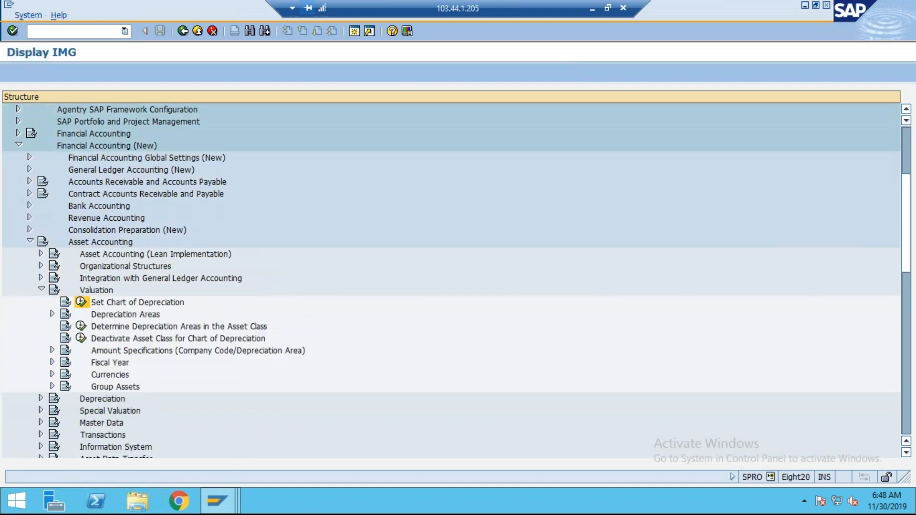
{"action": "type", "text": "TY06"}
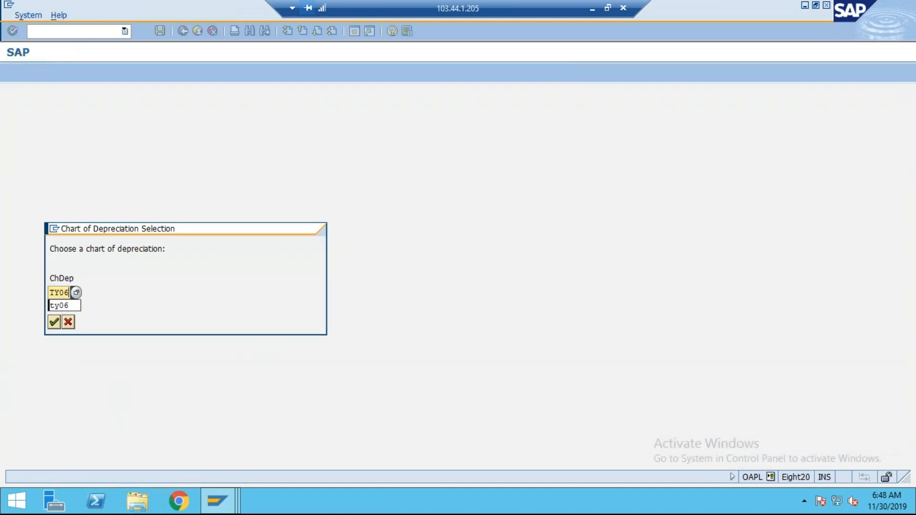
{"action": "key", "text": "Return"}
Step: Open Define Depreciation Areas for TY06 and mark areas 1 Book depreciation and 10 Federal Tax ACRS/MACRS
{"action": "left_click", "coordinate": [53, 314]}
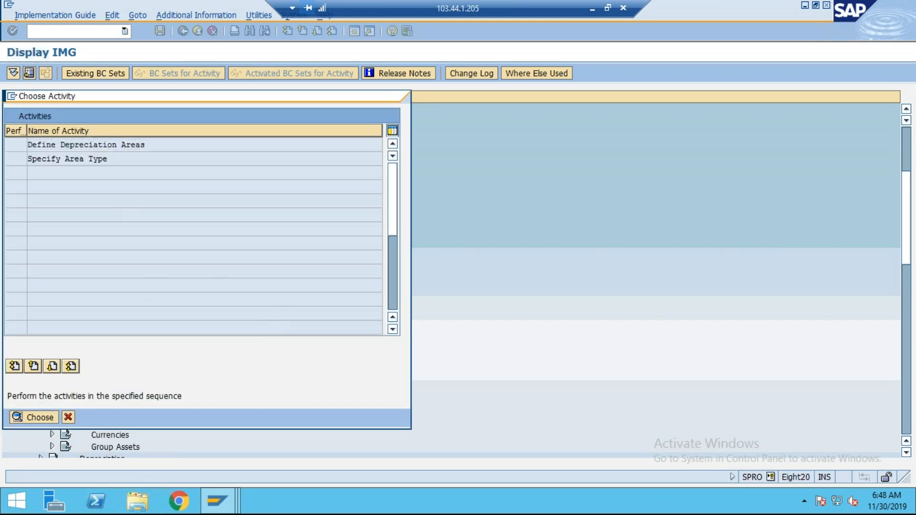
{"action": "double_click", "coordinate": [104, 145]}
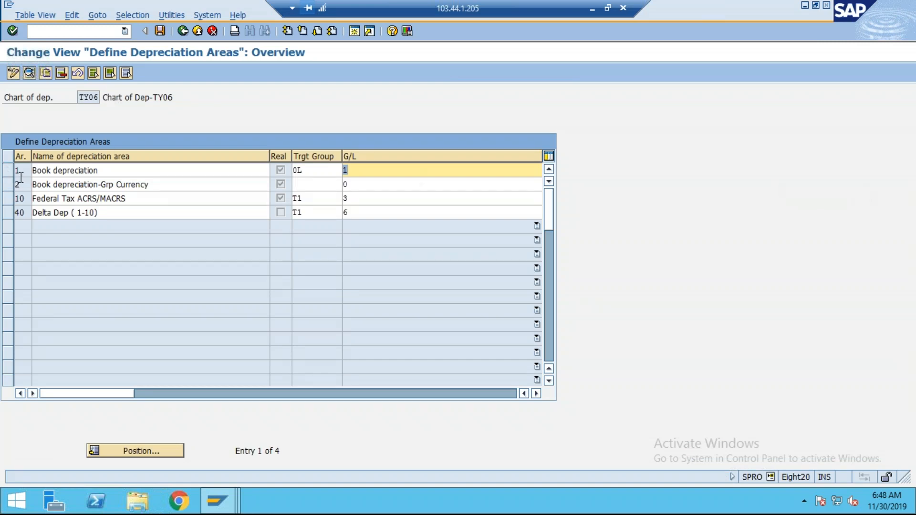
{"action": "left_click", "coordinate": [8, 185]}
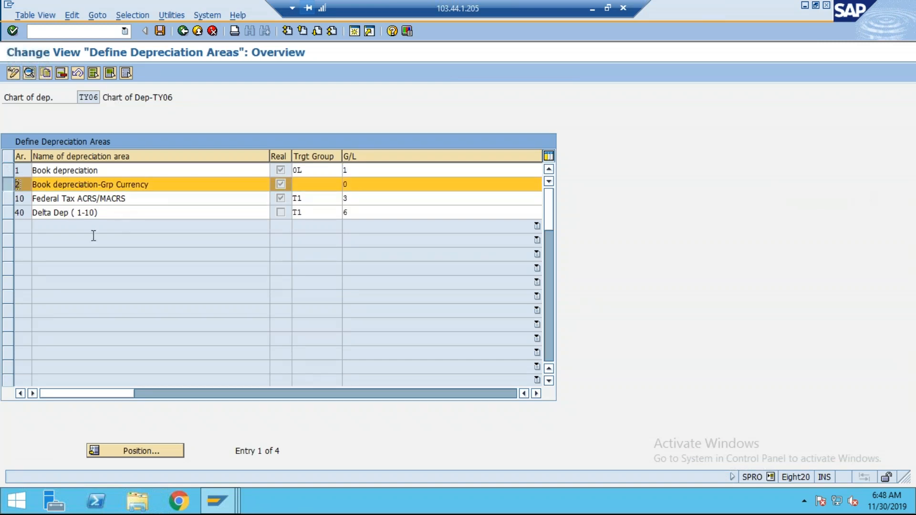
{"action": "left_click", "coordinate": [10, 189]}
{"action": "left_click", "coordinate": [11, 173]}
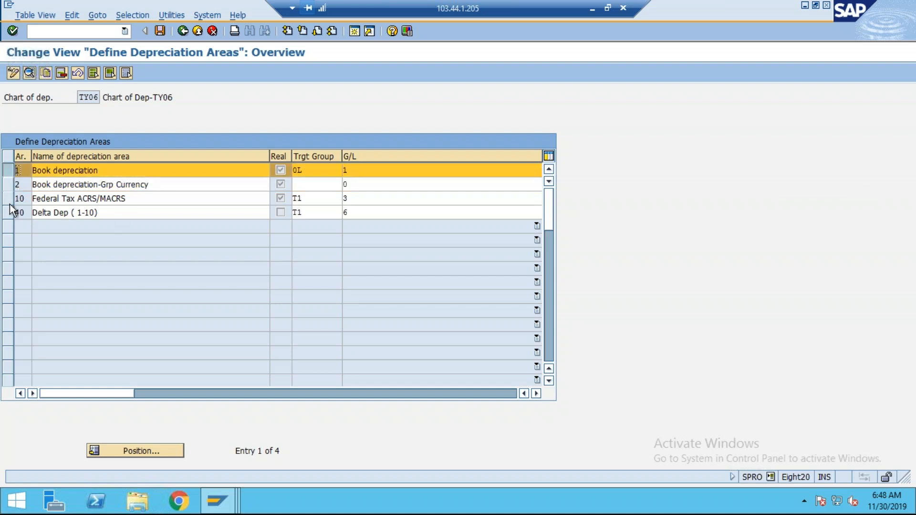
{"action": "left_click", "coordinate": [9, 200]}
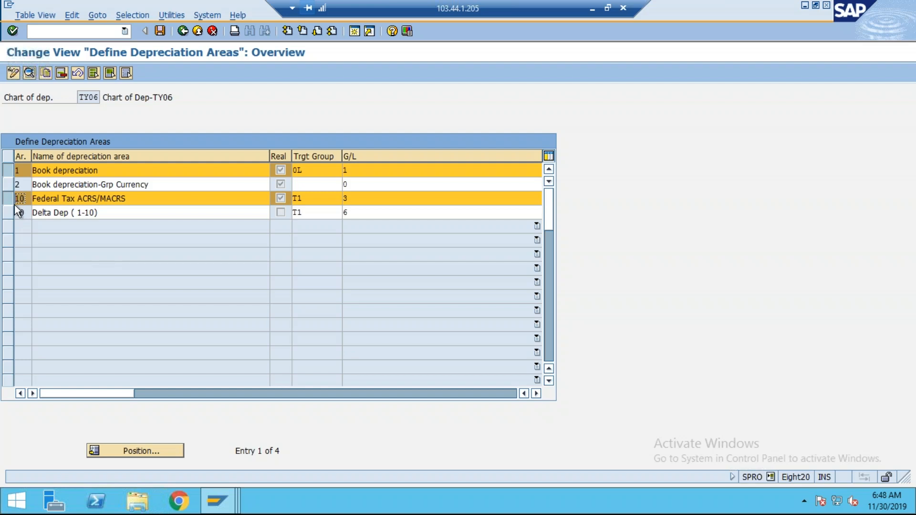
Step: Switch to the Excel sheet and enter Delta Dep in cell E3 and ASKB in cell F3
{"action": "left_click", "coordinate": [592, 8]}
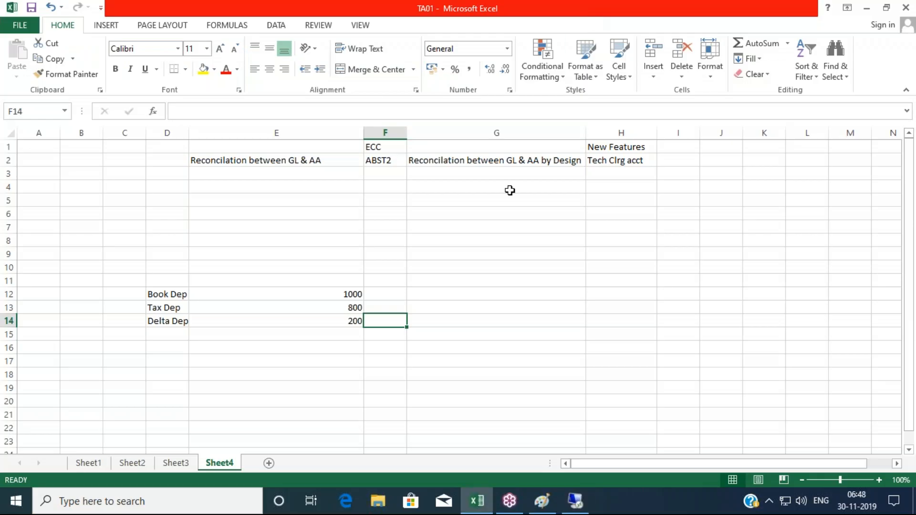
{"action": "left_click", "coordinate": [227, 173]}
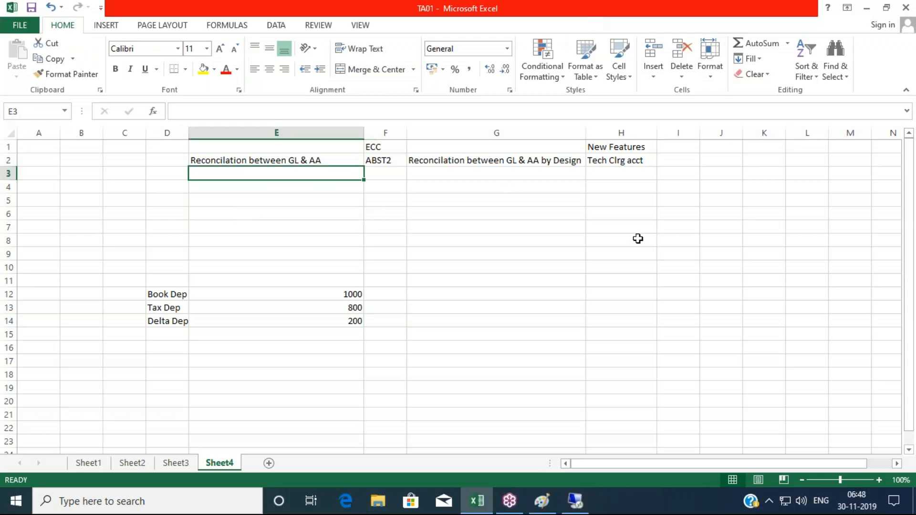
{"action": "type", "text": "Delt"}
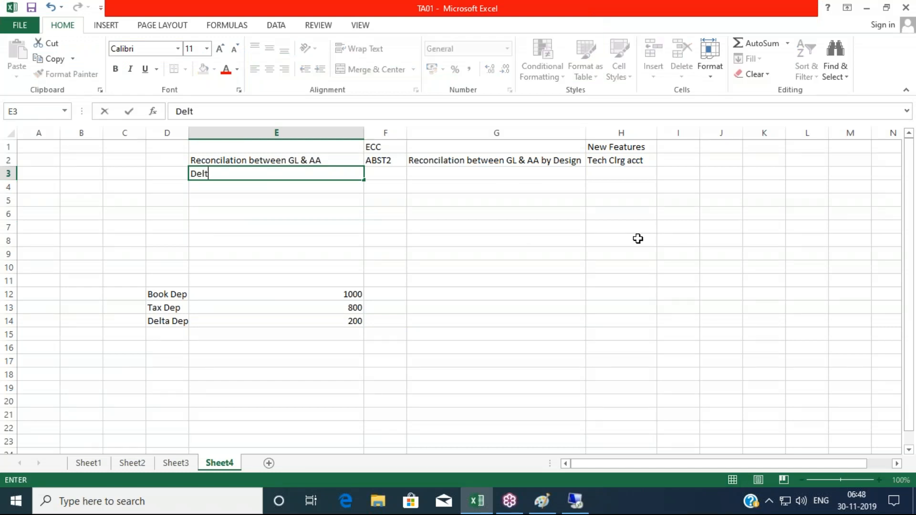
{"action": "type", "text": "a Dep"}
{"action": "key", "text": "Tab"}
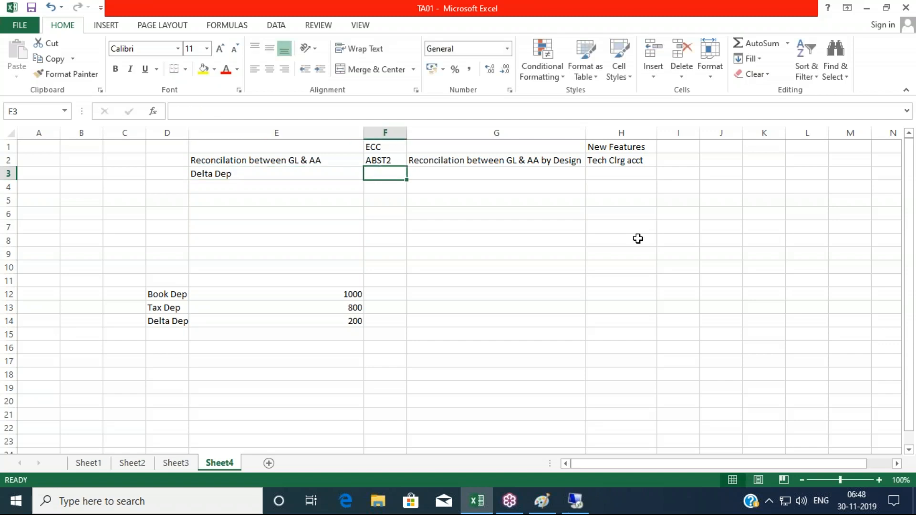
{"action": "type", "text": "ASK"}
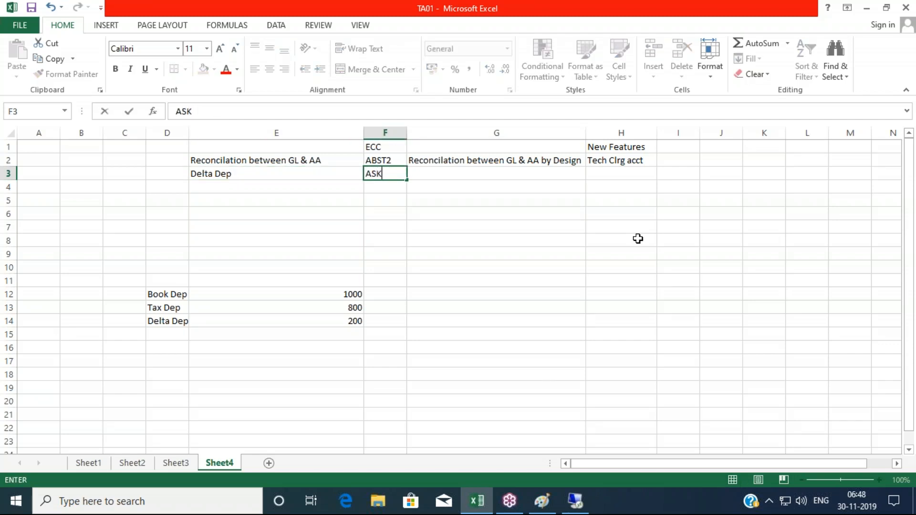
{"action": "type", "text": "B"}
{"action": "key", "text": "Tab"}
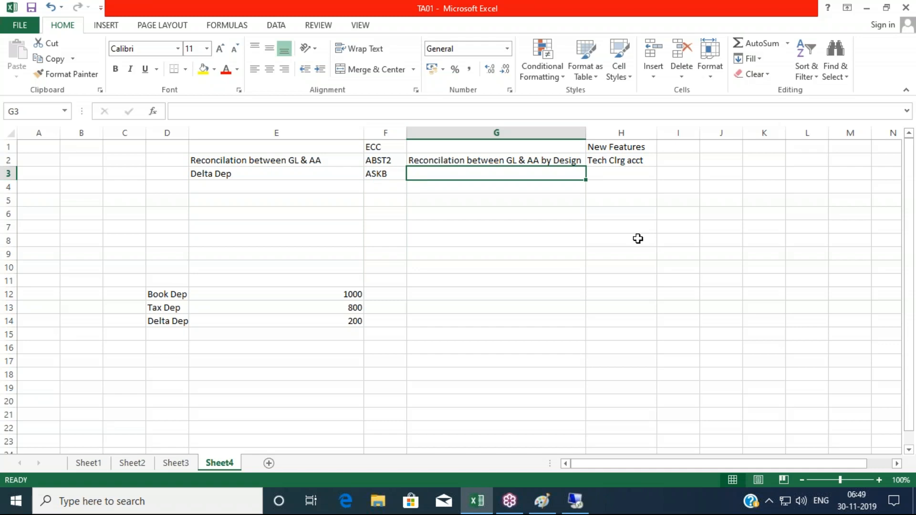
Step: Enter Not applicable in cell G3 as the New Asset Accounting counterpart to ASKB
{"action": "key", "text": "Tab"}
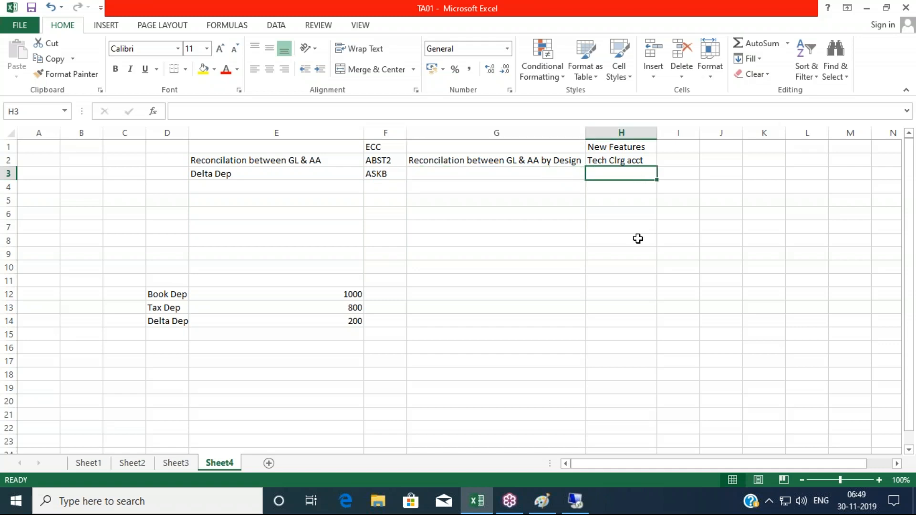
{"action": "type", "text": "Not"}
{"action": "key", "text": "BackSpace"}
{"action": "key", "text": "Escape"}
{"action": "key", "text": "Left"}
{"action": "type", "text": "Not"}
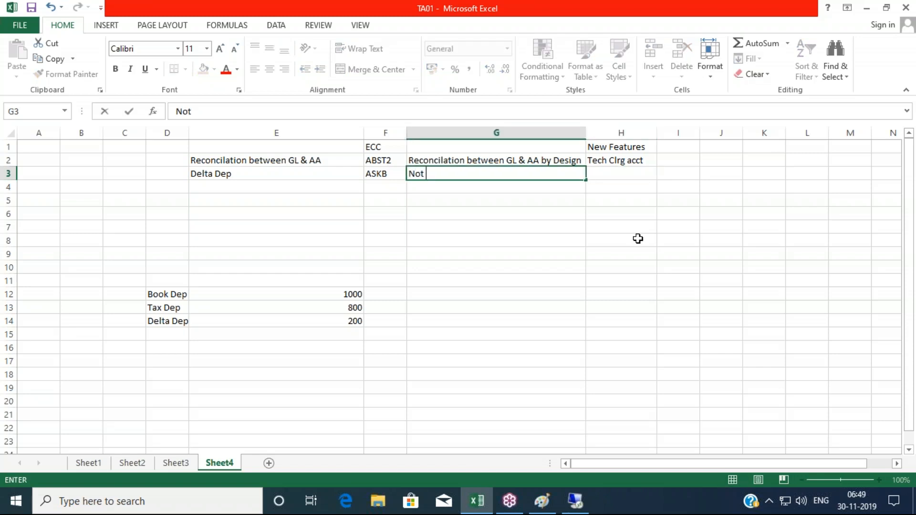
{"action": "type", "text": " applicable"}
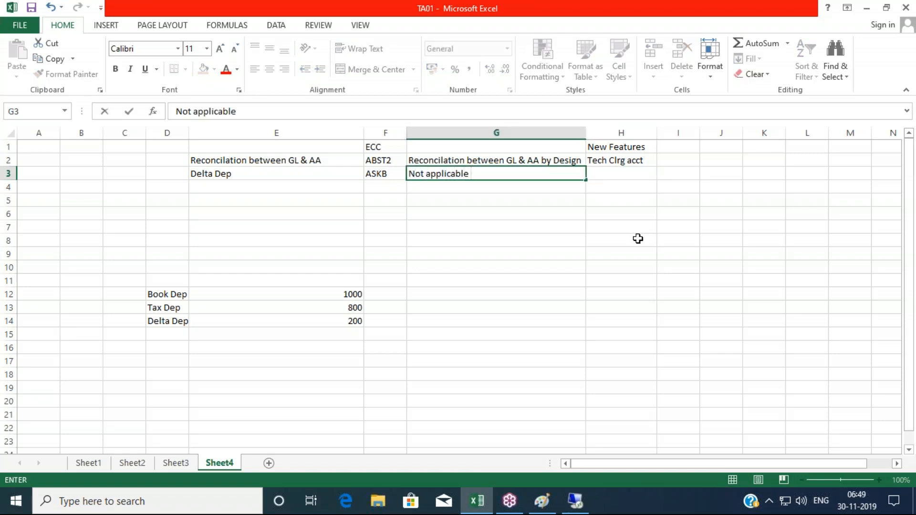
{"action": "key", "text": "Tab"}
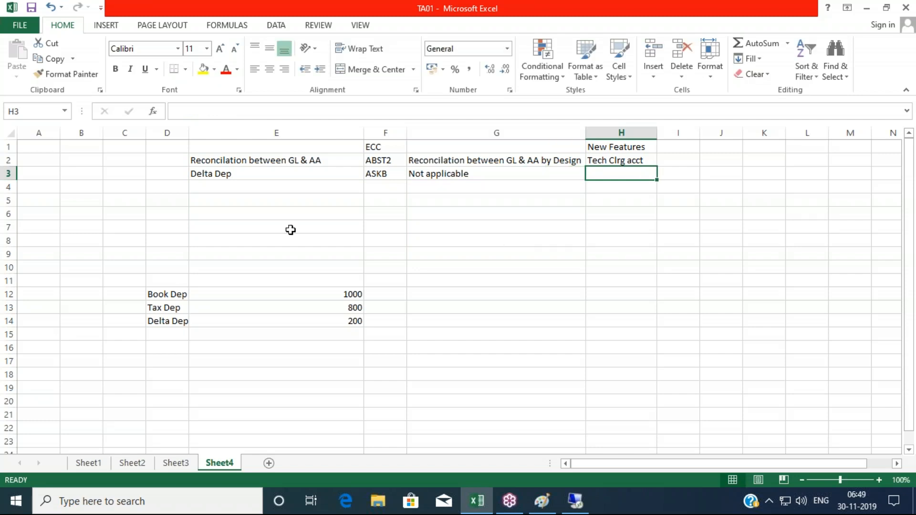
Step: Clear the Book Dep, Tax Dep and Delta Dep example from the range C12:G17
{"action": "left_click_drag", "start_coordinate": [124, 291], "coordinate": [457, 354]}
{"action": "key", "text": "Delete"}
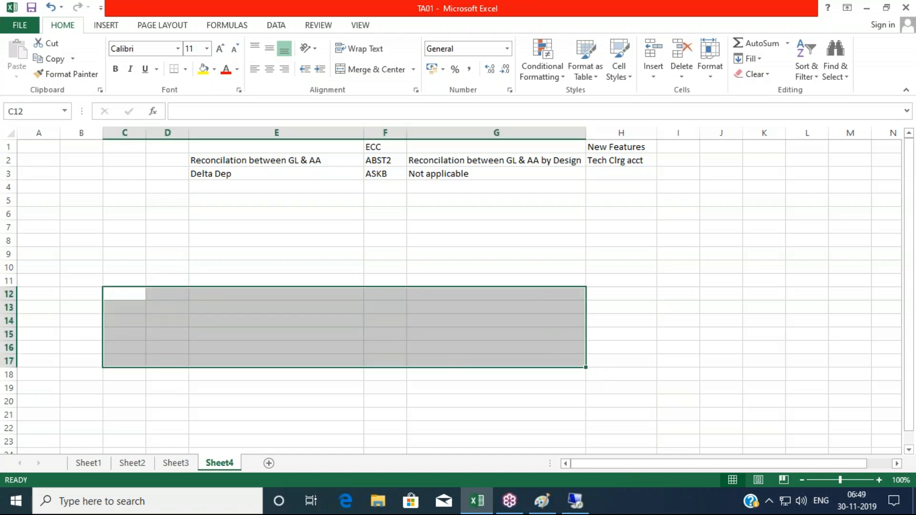
{"action": "left_click", "coordinate": [607, 175]}
{"action": "left_click", "coordinate": [218, 201]}
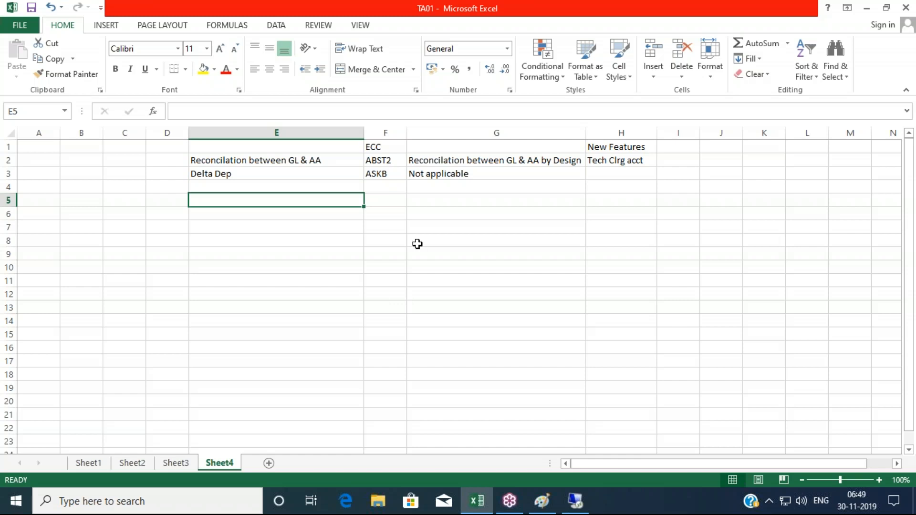
Step: Enter No More Dependency area 01 in cell G4
{"action": "left_click", "coordinate": [460, 186]}
{"action": "type", "text": "No "}
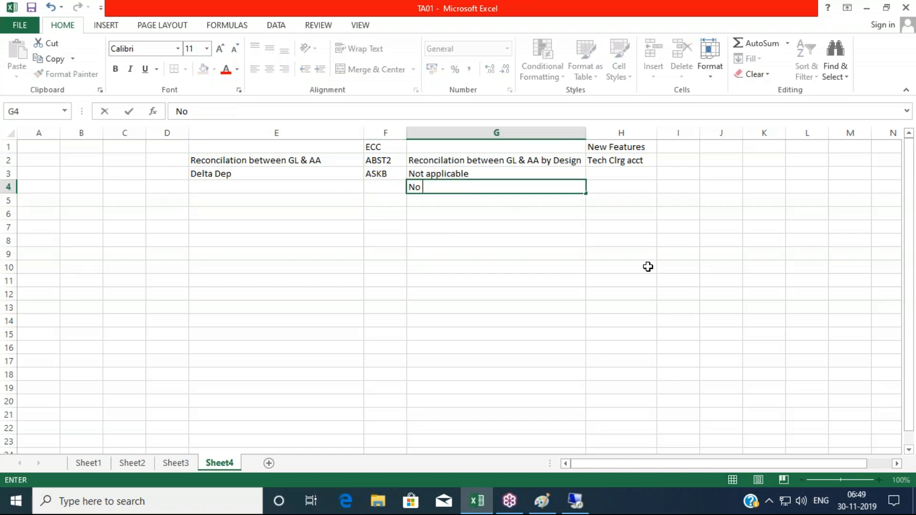
{"action": "type", "text": "More Depe"}
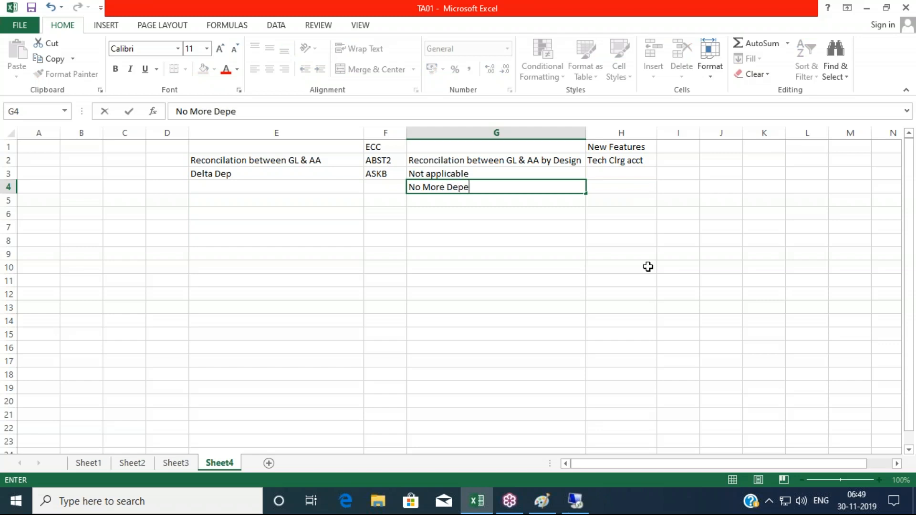
{"action": "type", "text": "ndency area 01"}
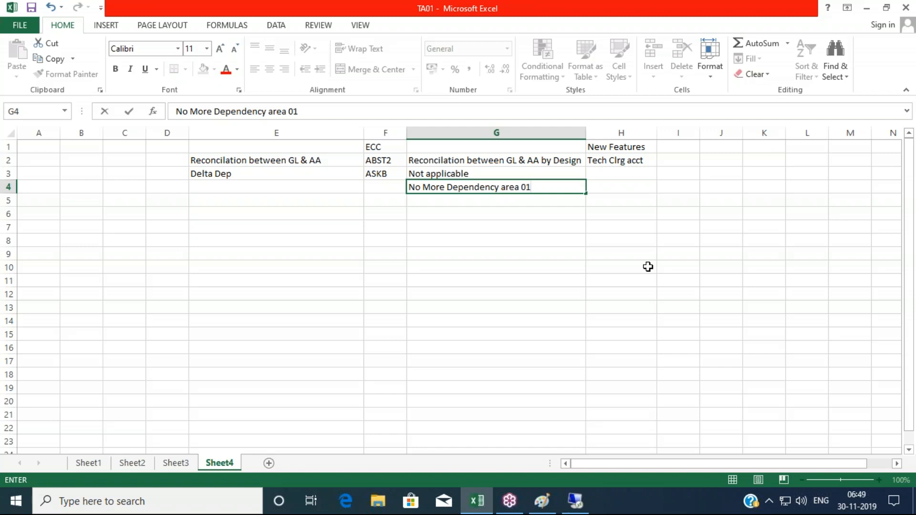
{"action": "left_click", "coordinate": [474, 372]}
Step: List Book Dep, Tax Dep and Costing Dep in cells D9 to D11
{"action": "left_click", "coordinate": [181, 258]}
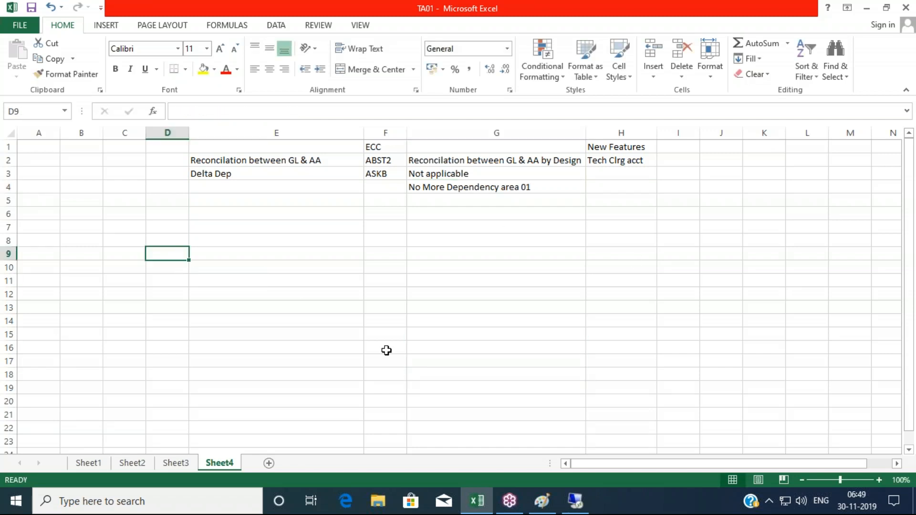
{"action": "type", "text": "Book DEp"}
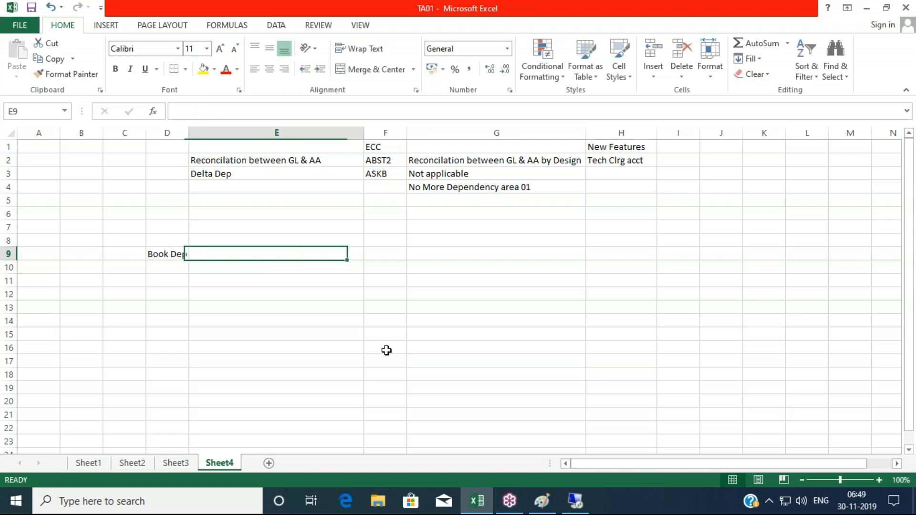
{"action": "key", "text": "Return"}
{"action": "type", "text": "Tax Dep"}
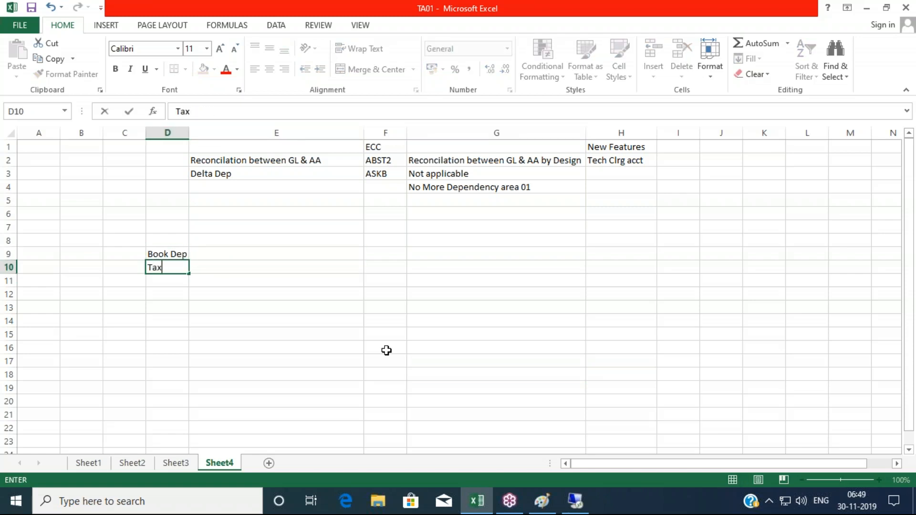
{"action": "key", "text": "Tab"}
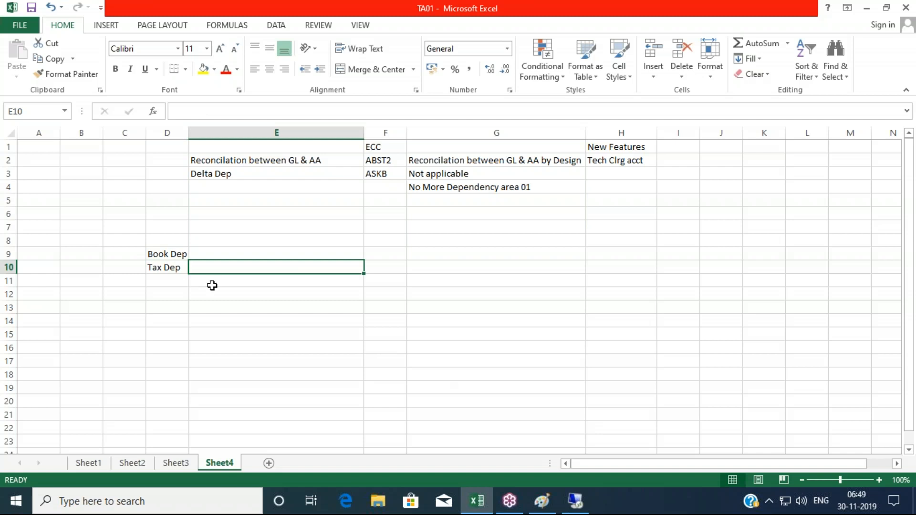
{"action": "left_click", "coordinate": [174, 280]}
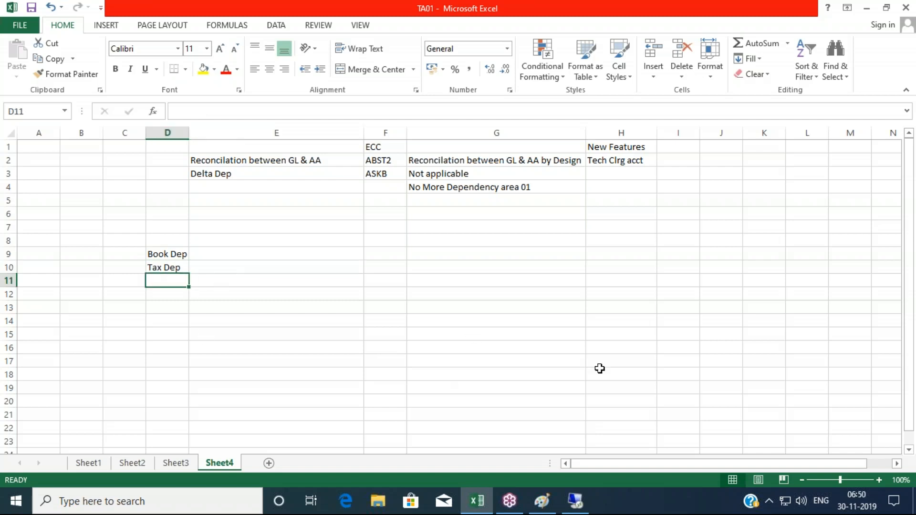
{"action": "type", "text": "C"}
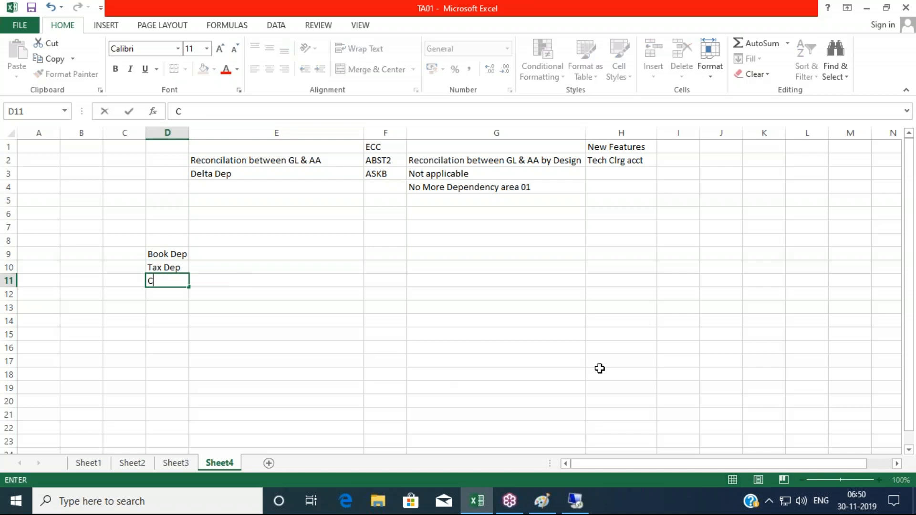
{"action": "type", "text": "osting Dep"}
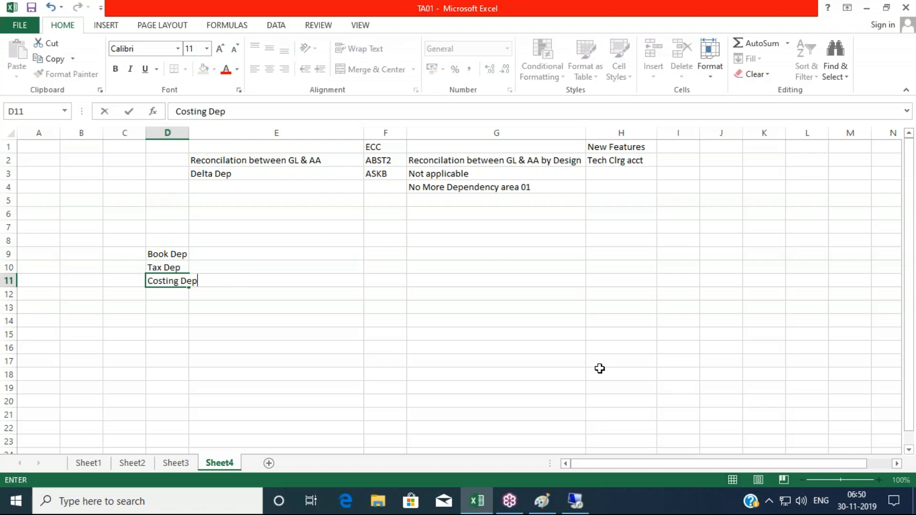
{"action": "key", "text": "Tab"}
Step: Enter the depreciation area numbers in C9 to C11: 01 and 10 as text, and 51 for Costing Dep
{"action": "left_click", "coordinate": [136, 254]}
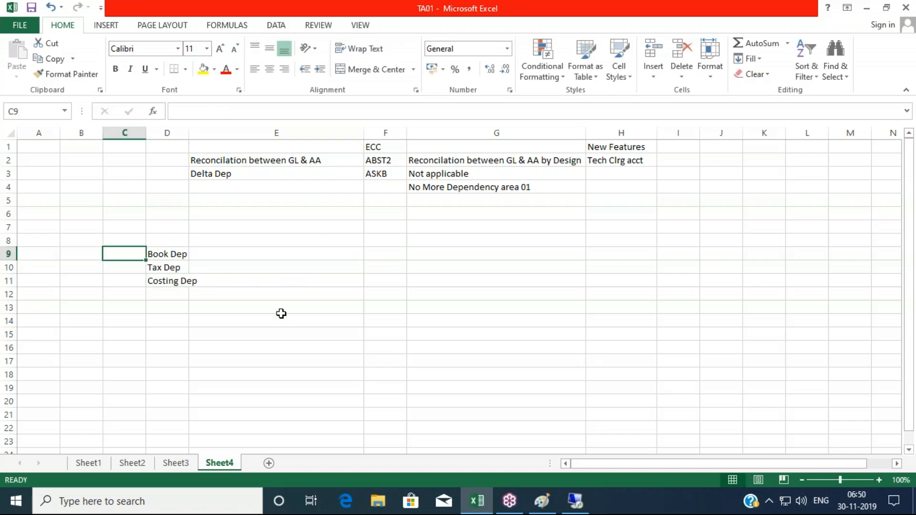
{"action": "type", "text": "'01"}
{"action": "key", "text": "Return"}
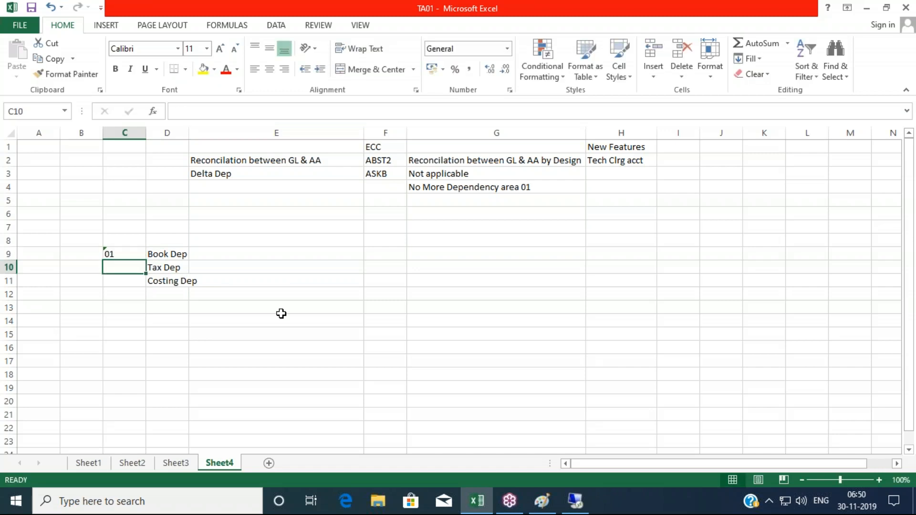
{"action": "type", "text": "'10"}
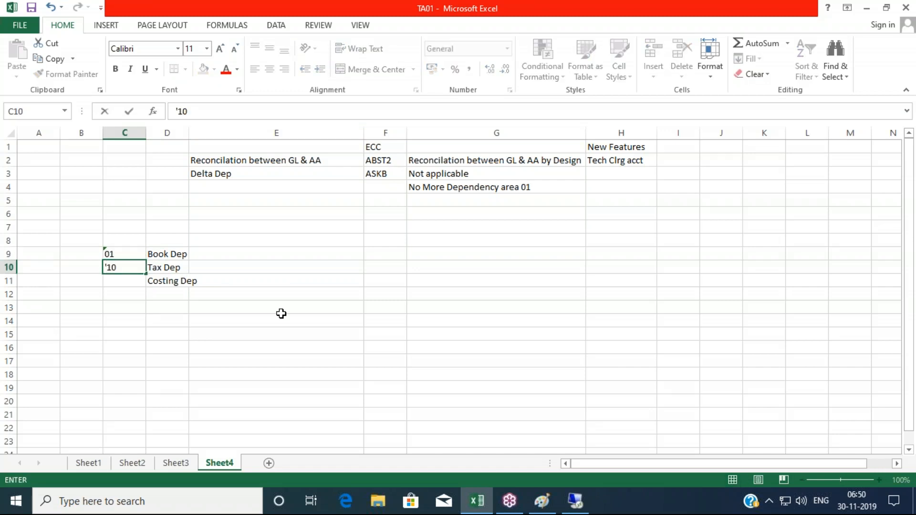
{"action": "key", "text": "Return"}
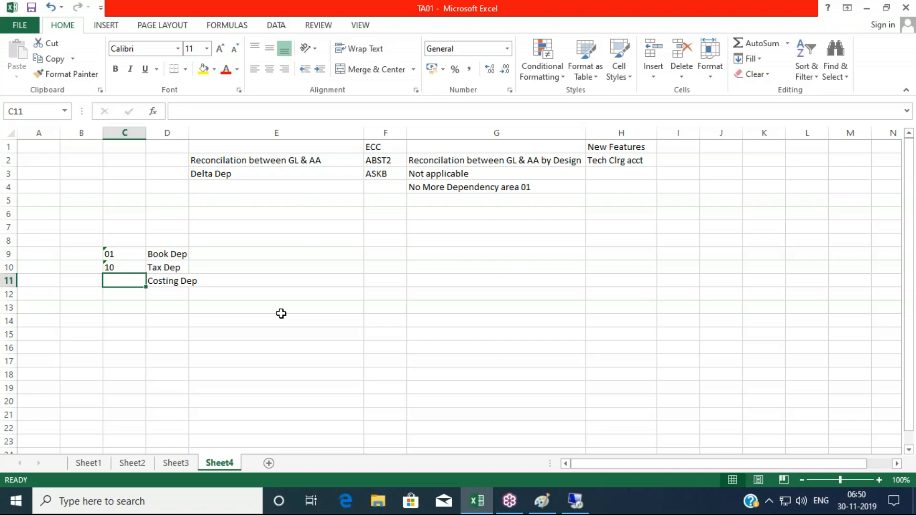
{"action": "type", "text": "'"}
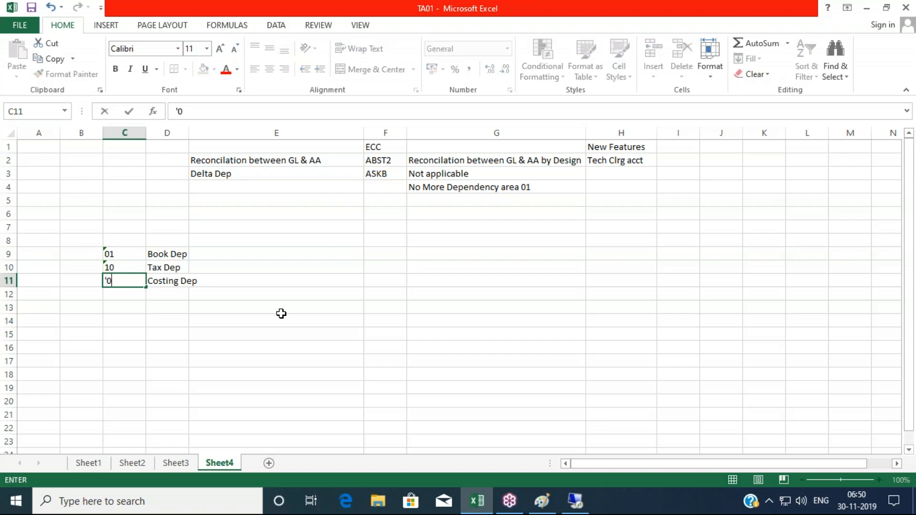
{"action": "key", "text": "BackSpace"}
{"action": "type", "text": "51"}
{"action": "key", "text": "Tab"}
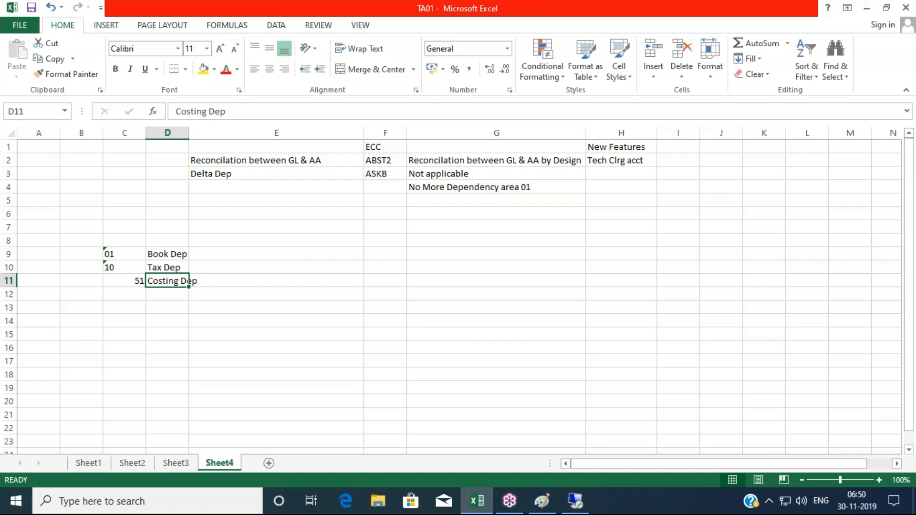
{"action": "left_click", "coordinate": [179, 267]}
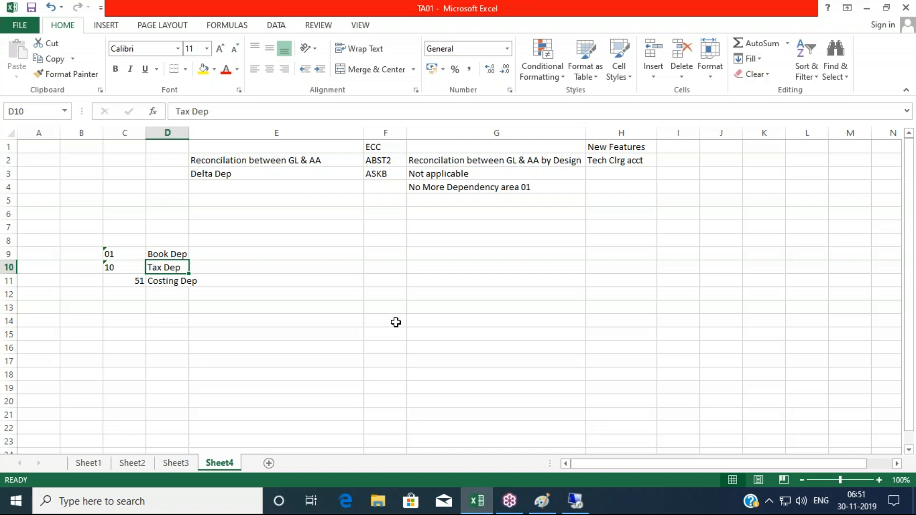
Step: Enter Multiple Dep areas can be setup as Independently managed in cell G5 and widen column G to fit the text
{"action": "left_click", "coordinate": [454, 205]}
{"action": "type", "text": "Mu"}
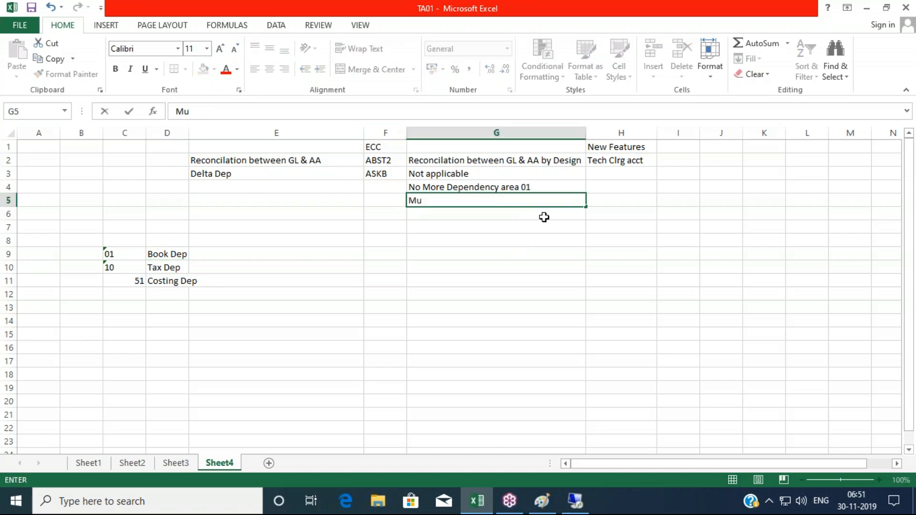
{"action": "type", "text": "ltiple Dep are"}
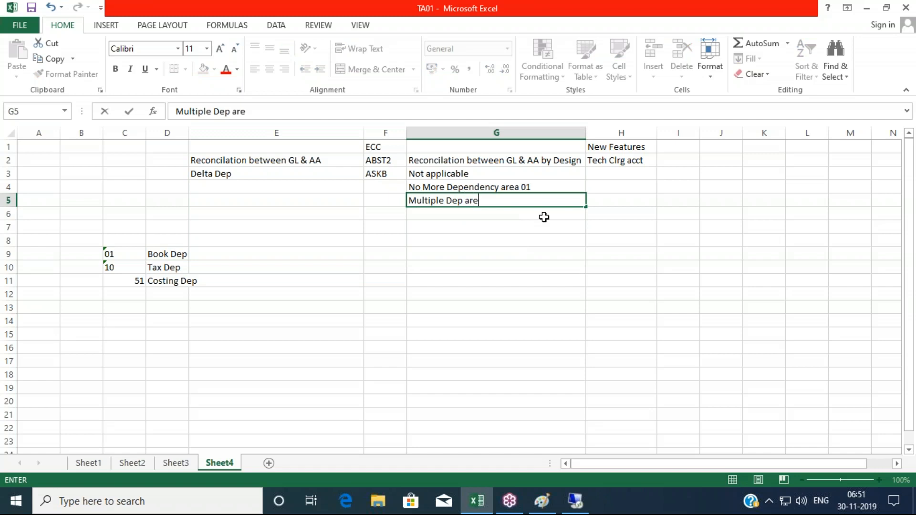
{"action": "type", "text": "as can be s"}
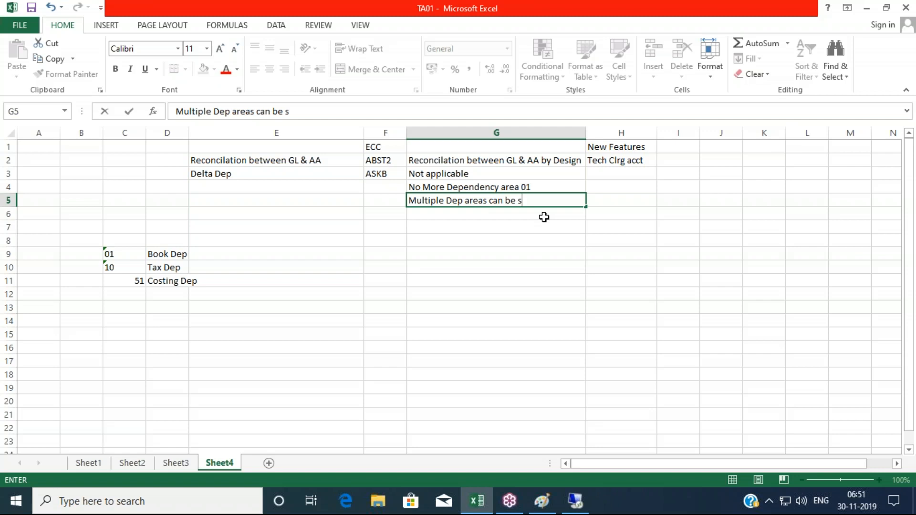
{"action": "type", "text": "etup as Inde"}
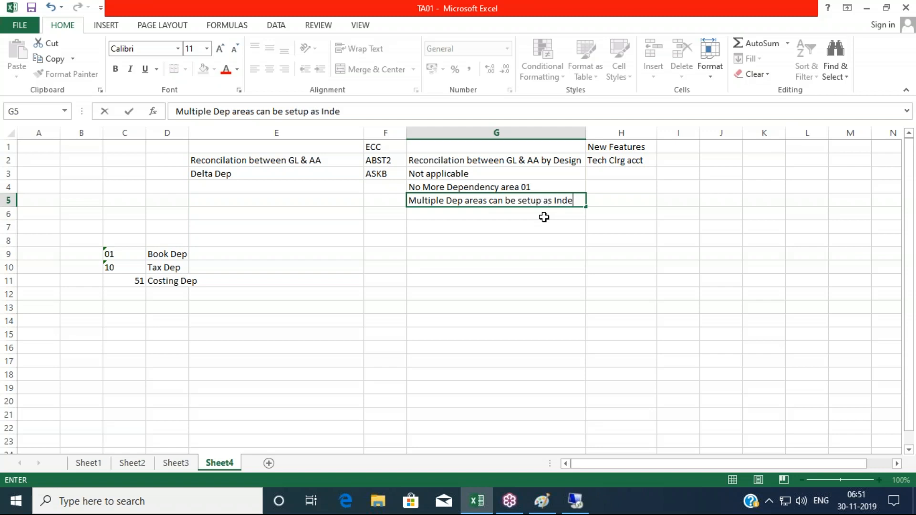
{"action": "type", "text": "pendently "}
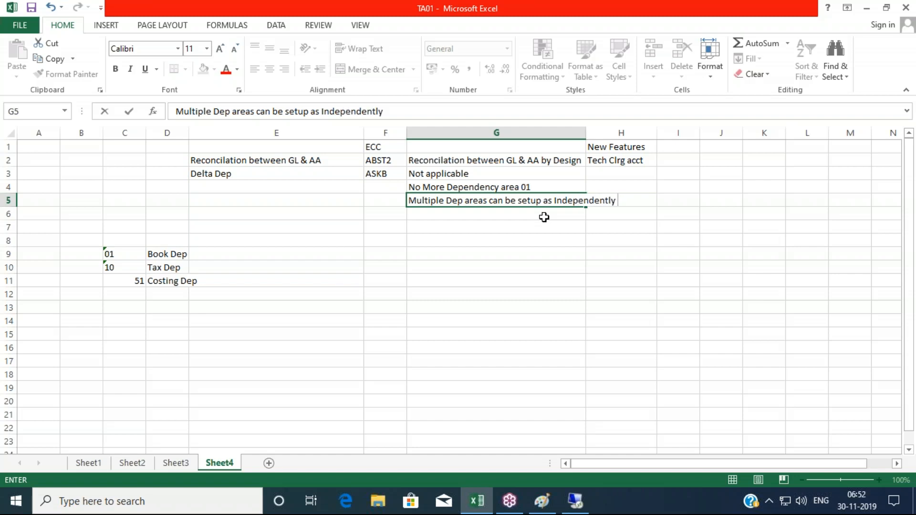
{"action": "type", "text": "managed"}
{"action": "key", "text": "Tab"}
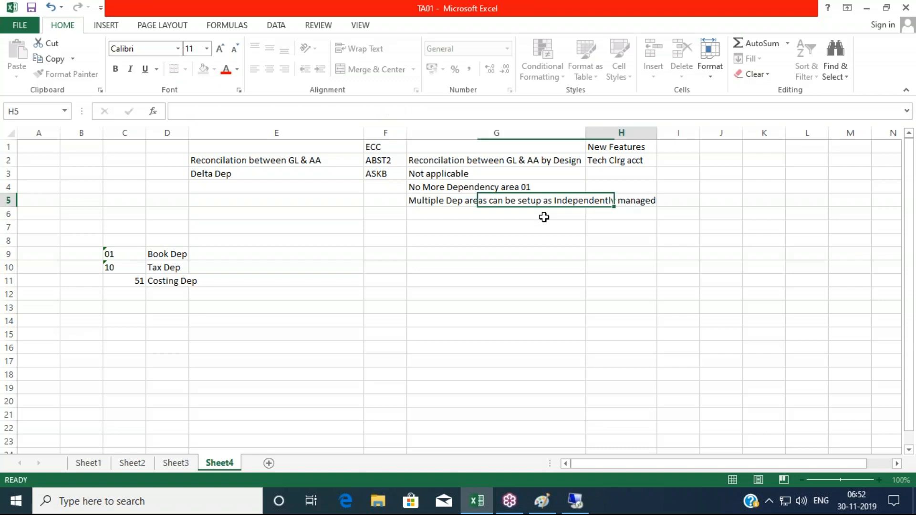
{"action": "left_click_drag", "start_coordinate": [585, 130], "coordinate": [664, 154]}
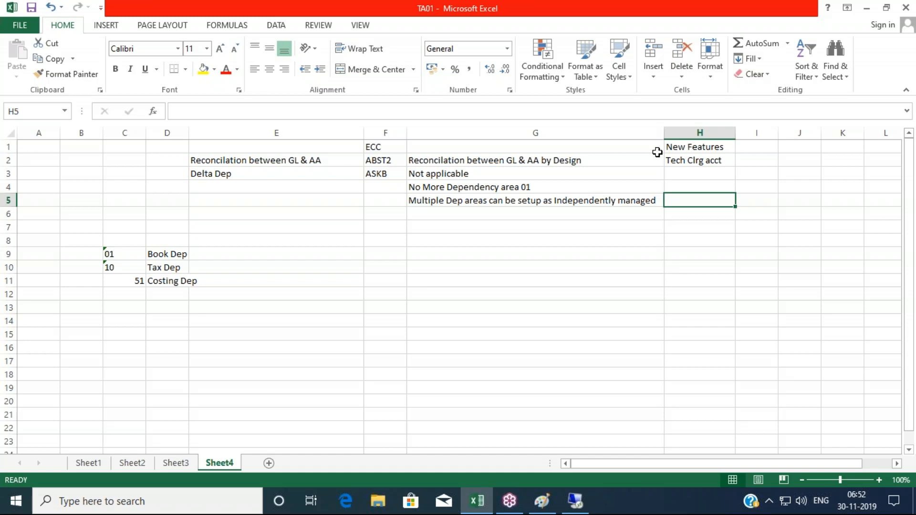
Step: Enter Real Time Posting as per accounting princple in cell G6
{"action": "left_click", "coordinate": [474, 217]}
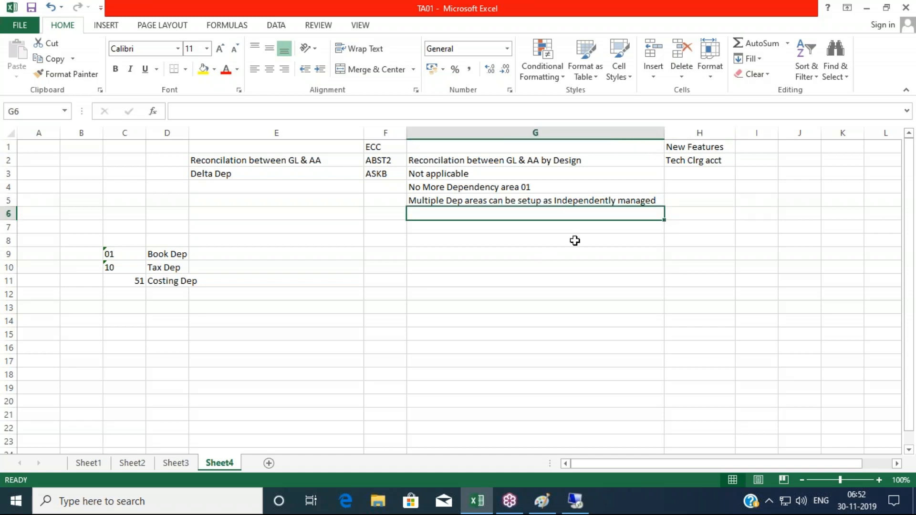
{"action": "type", "text": "Real Time Posting"}
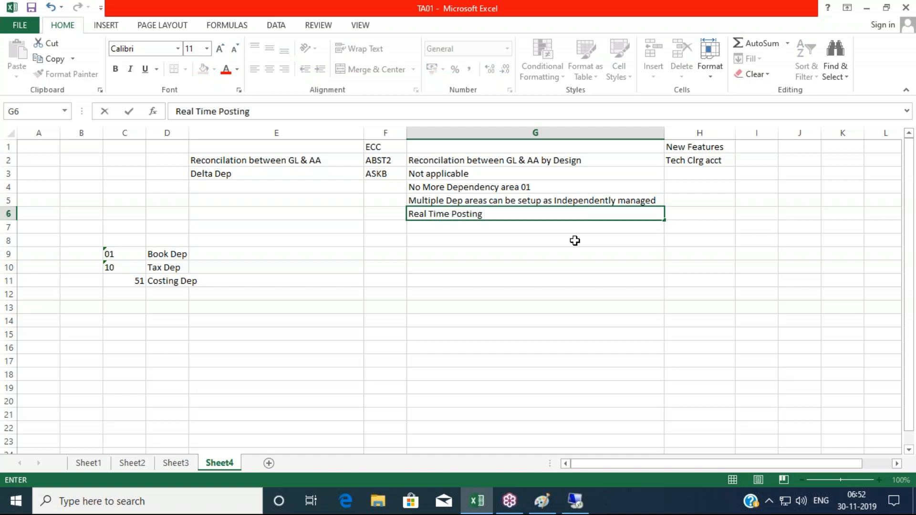
{"action": "type", "text": " as per accounting "}
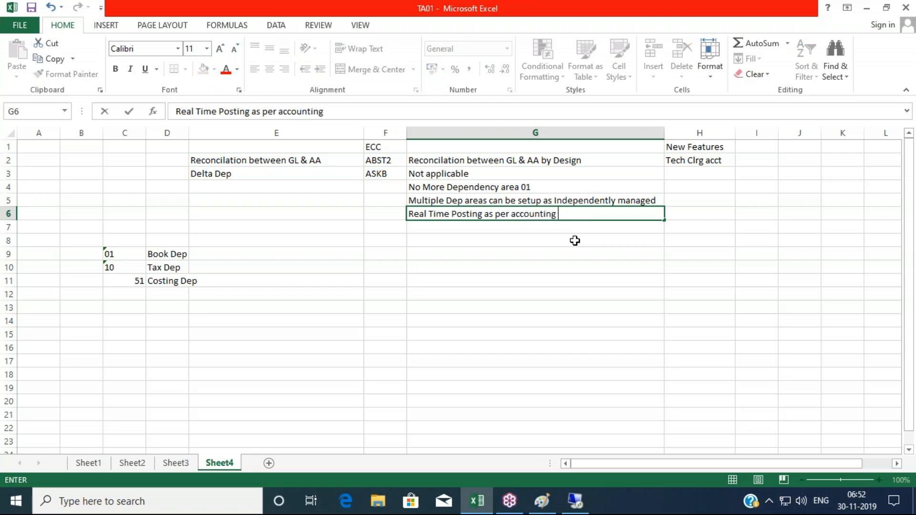
{"action": "type", "text": "princple"}
Step: Switch to the remote SAP system, exit the current session with /nex, and open the s4hana 1809 connection from SAP Logon
{"action": "left_click", "coordinate": [575, 501]}
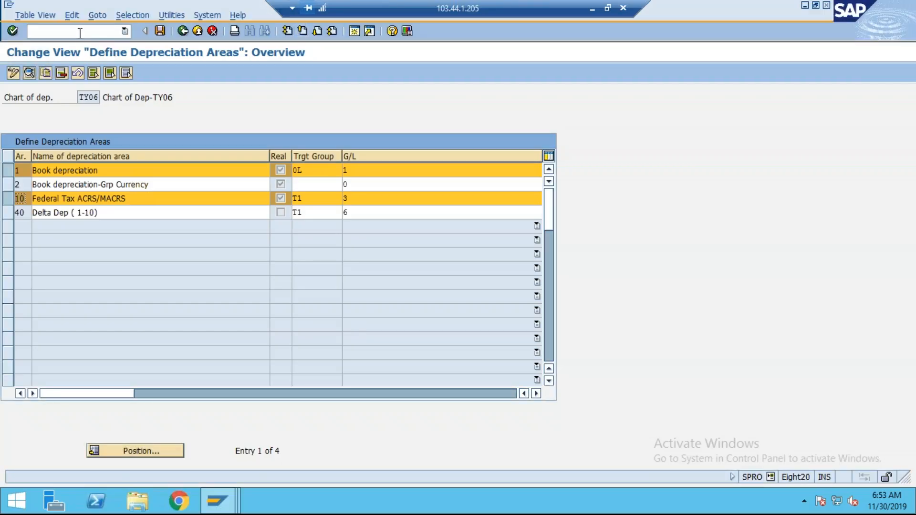
{"action": "type", "text": "/nex"}
{"action": "key", "text": "Return"}
{"action": "double_click", "coordinate": [285, 180]}
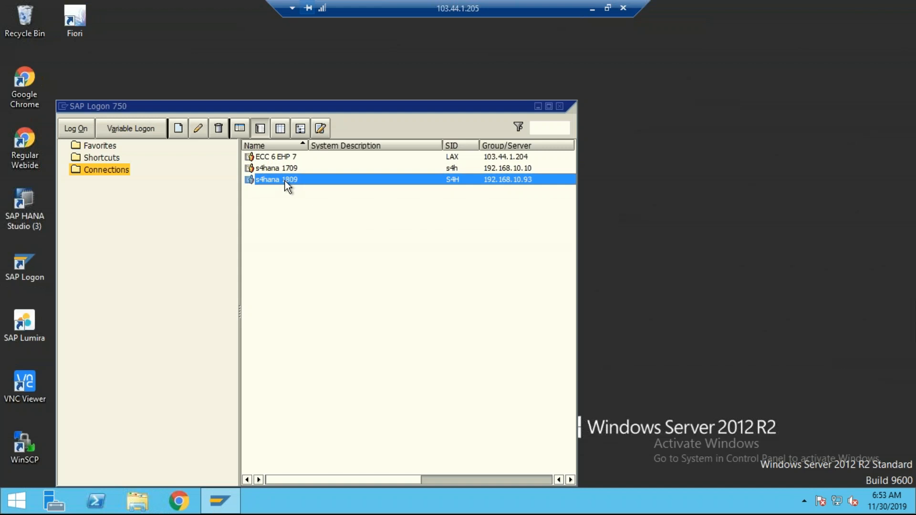
Step: Log on to the S/4HANA 1809 system, client 800, by entering the user name and the account password
{"action": "type", "text": "p"}
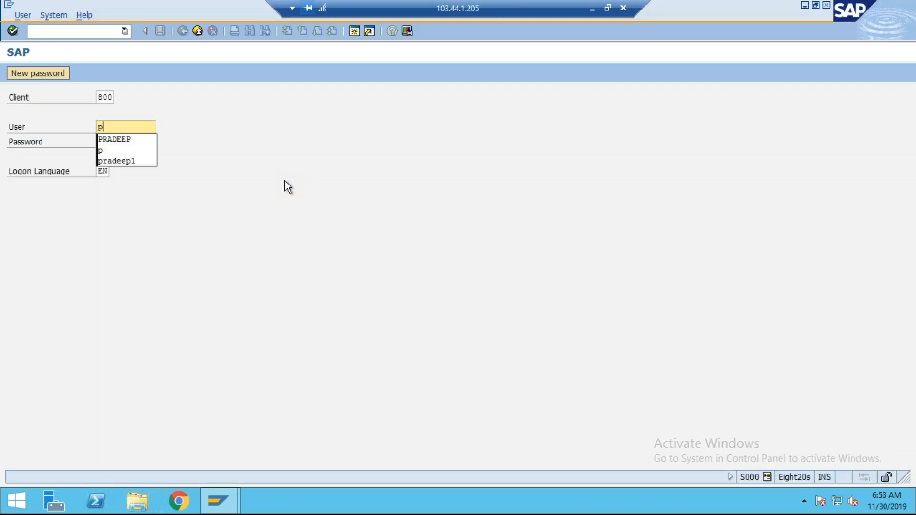
{"action": "key", "text": "Down"}
{"action": "key", "text": "Tab"}
{"action": "type", "text": "*****"}
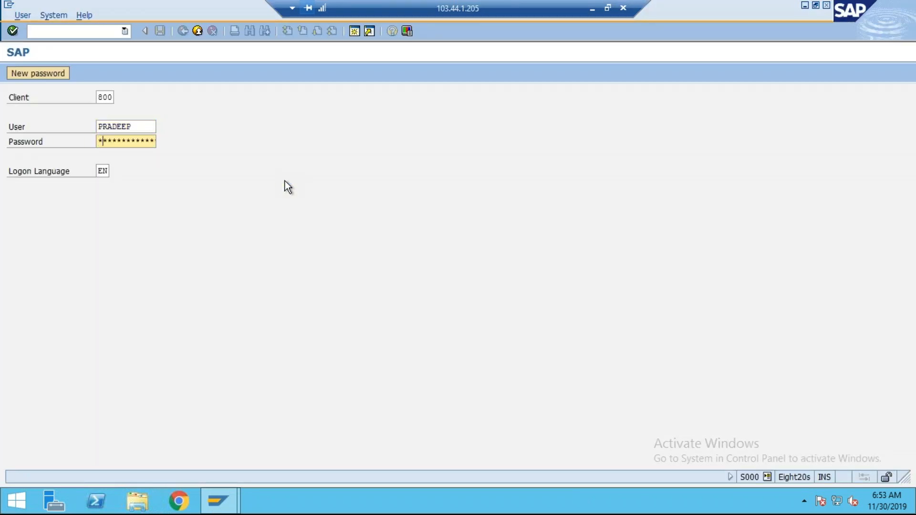
{"action": "type", "text": "***"}
{"action": "key", "text": "Return"}
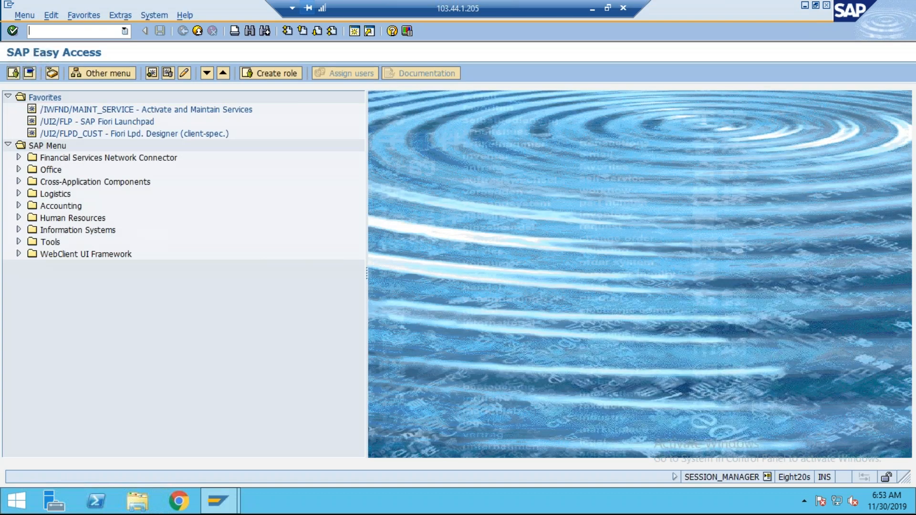
Step: Start transaction SE38 and run the program RASFIN_MIGR_PRECHECK for the SAP Simple Finance / SAP S/4H target release
{"action": "type", "text": "SE38"}
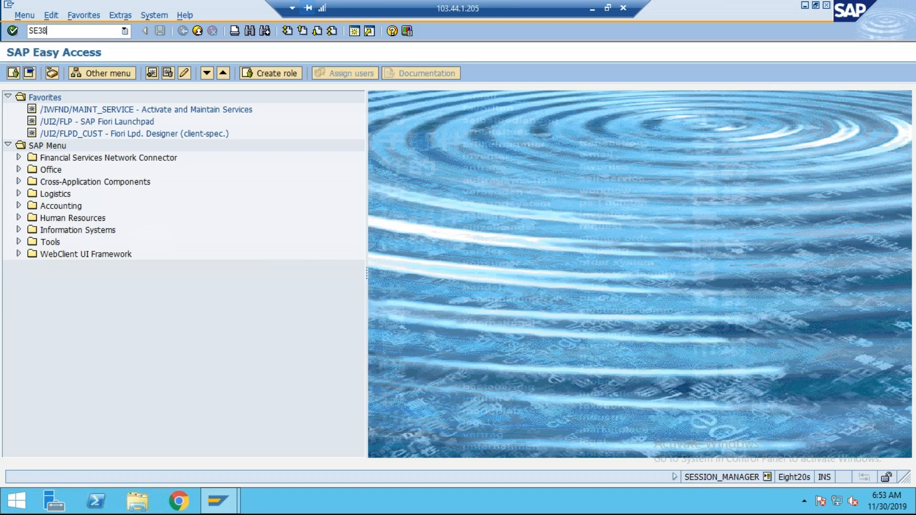
{"action": "key", "text": "Return"}
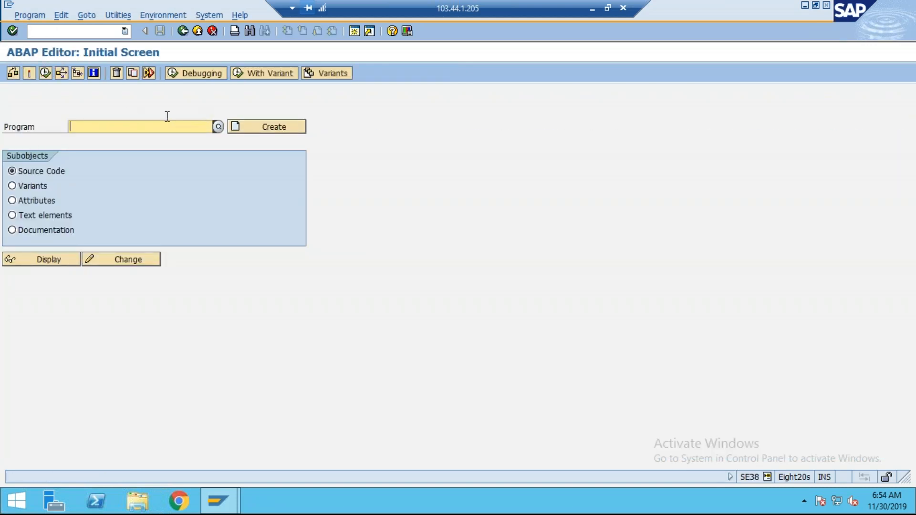
{"action": "type", "text": "RASFIN"}
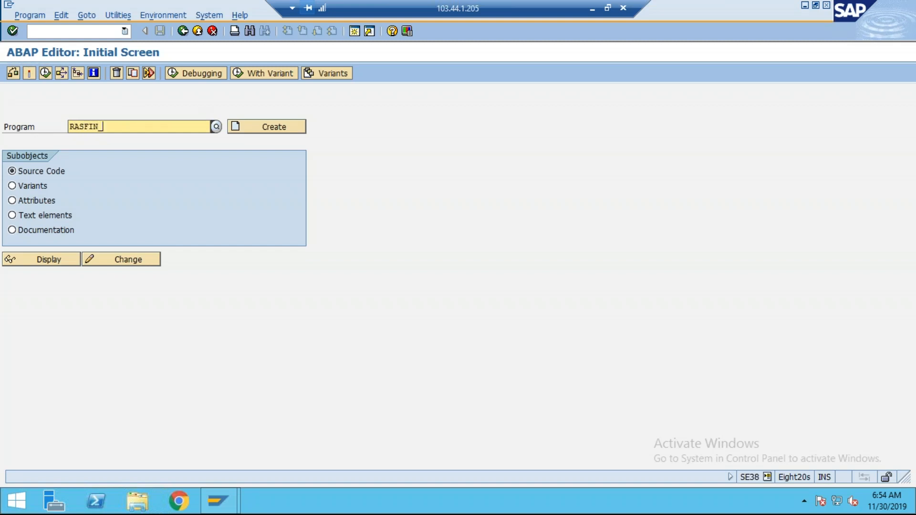
{"action": "type", "text": "_MIGR"}
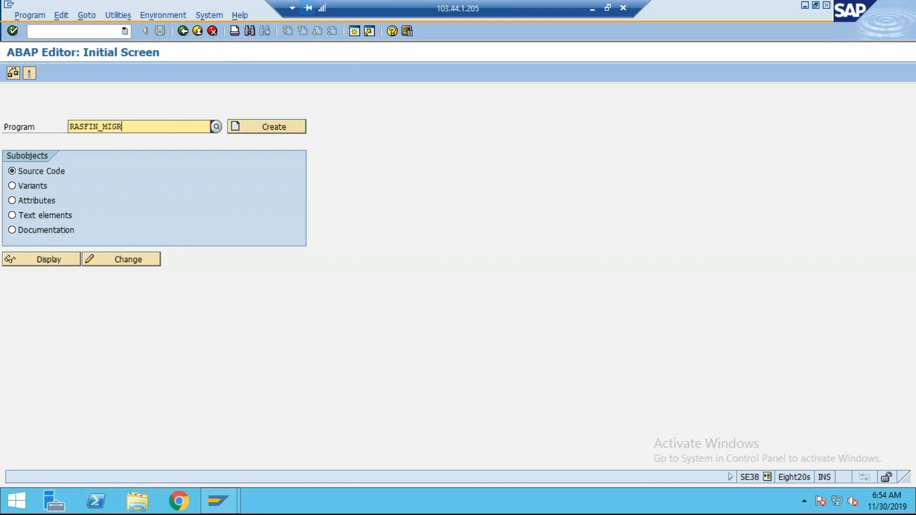
{"action": "type", "text": "_PRECHECK"}
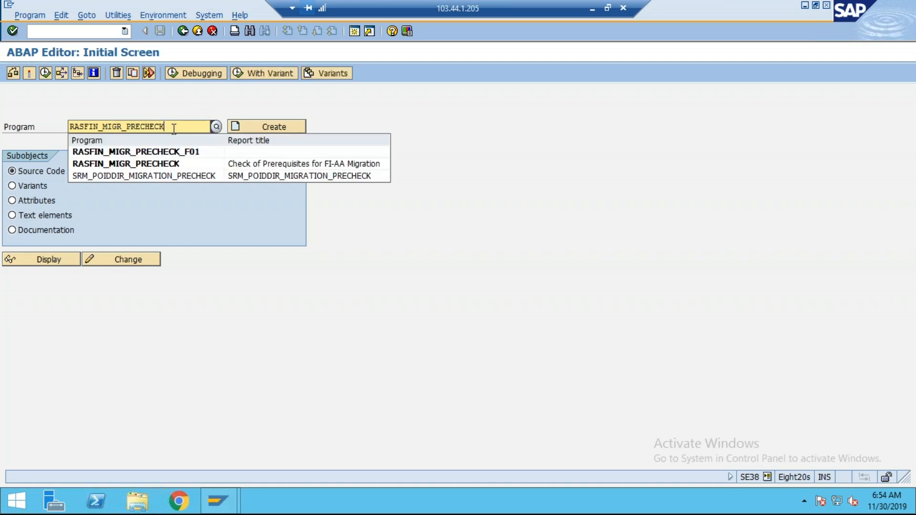
{"action": "left_click", "coordinate": [158, 164]}
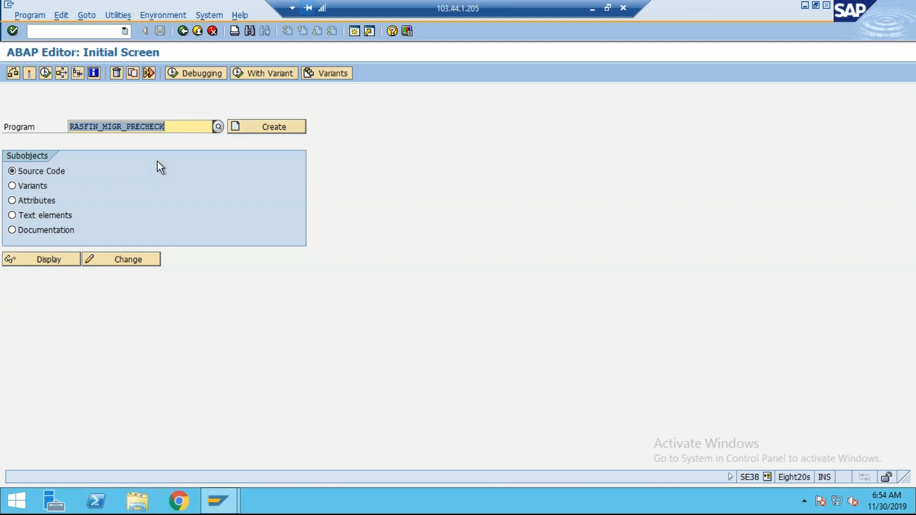
{"action": "left_click", "coordinate": [46, 73]}
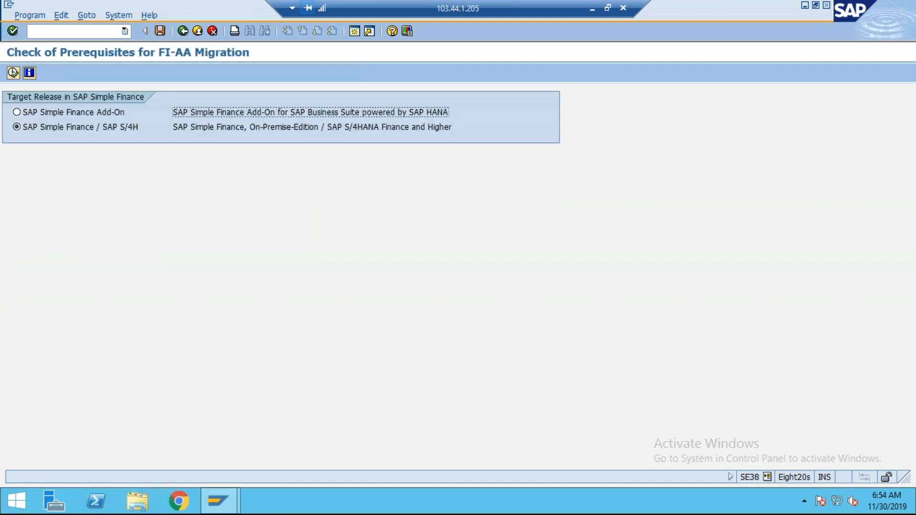
{"action": "left_click", "coordinate": [18, 76]}
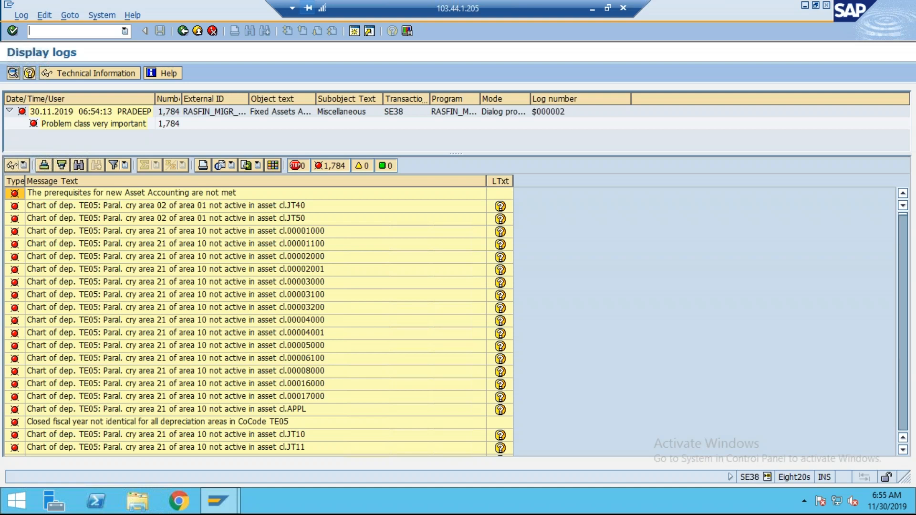
Step: Exit the session with /NEX, open the ECC 6 EHP 7 connection and log on with the user name and account password
{"action": "type", "text": "/NEX"}
{"action": "key", "text": "Return"}
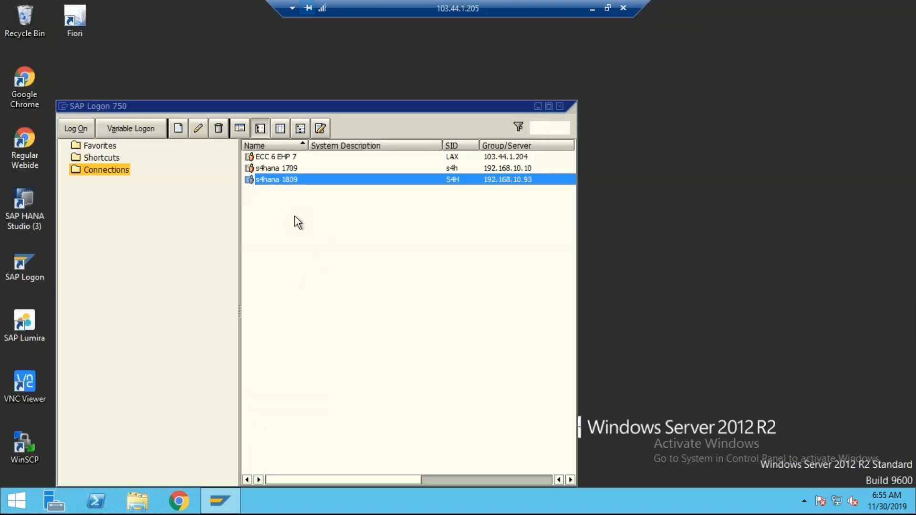
{"action": "double_click", "coordinate": [284, 158]}
{"action": "type", "text": "P"}
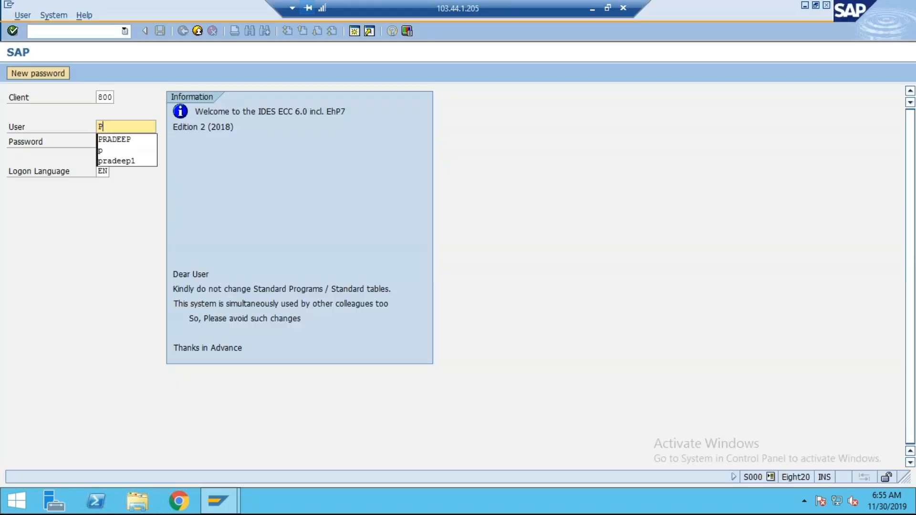
{"action": "key", "text": "Down"}
{"action": "key", "text": "Return"}
{"action": "key", "text": "Tab"}
{"action": "key", "text": "Caps_Lock"}
{"action": "type", "text": "***"}
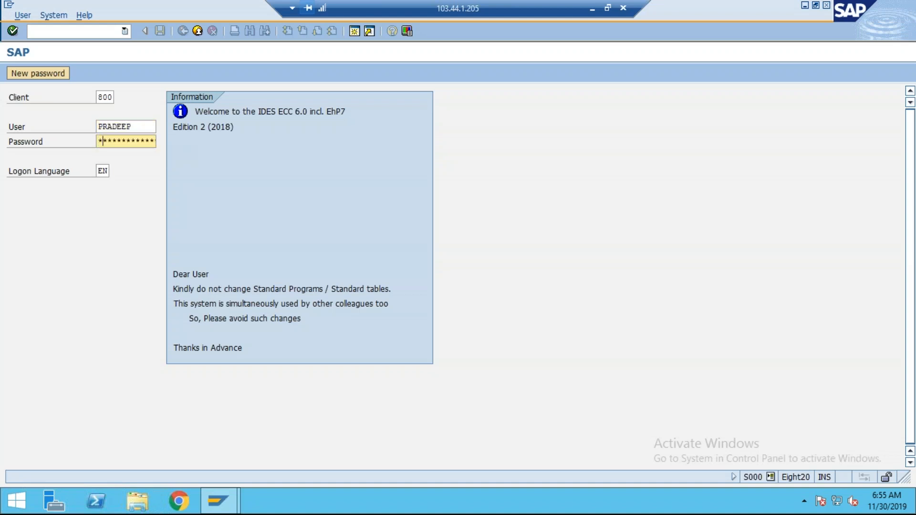
{"action": "type", "text": "**"}
{"action": "key", "text": "Return"}
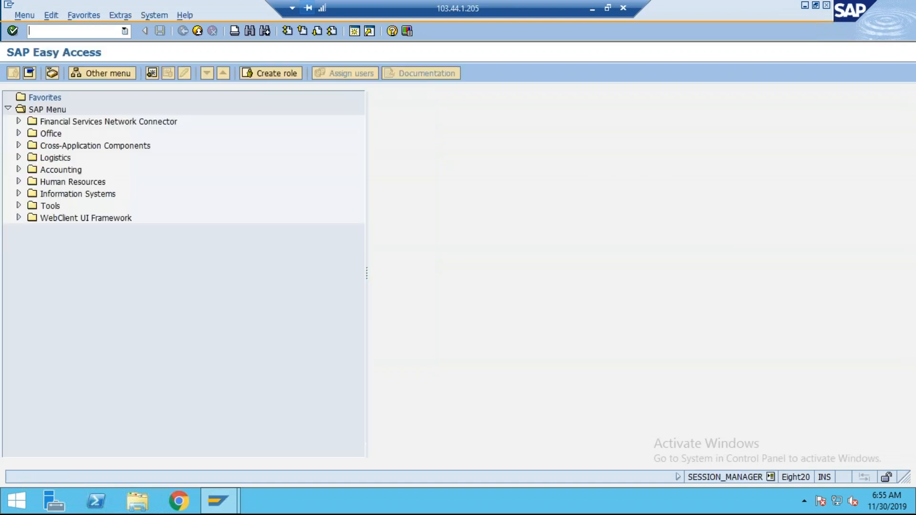
Step: Run RASFIN_MIGR_PRECHECK through transaction SE38 in ECC and select the APC values message for company code TY06
{"action": "type", "text": "se38"}
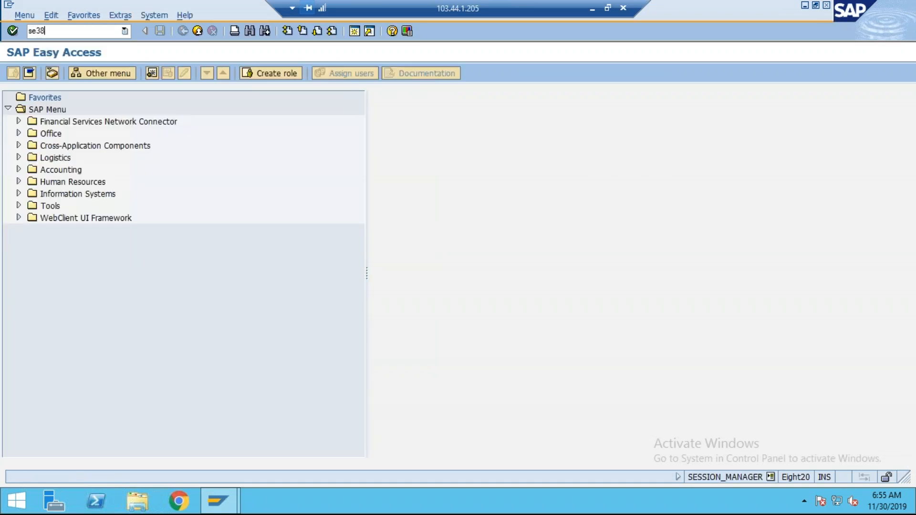
{"action": "key", "text": "Return"}
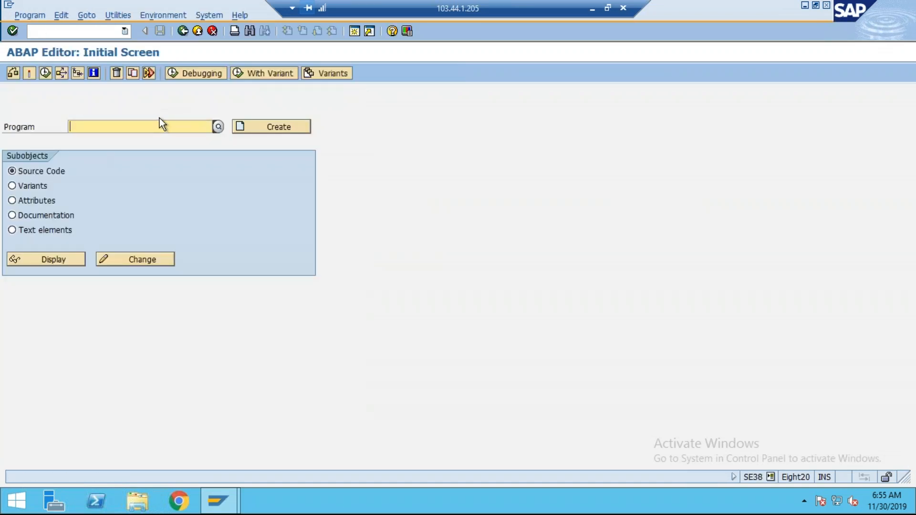
{"action": "type", "text": "RSF"}
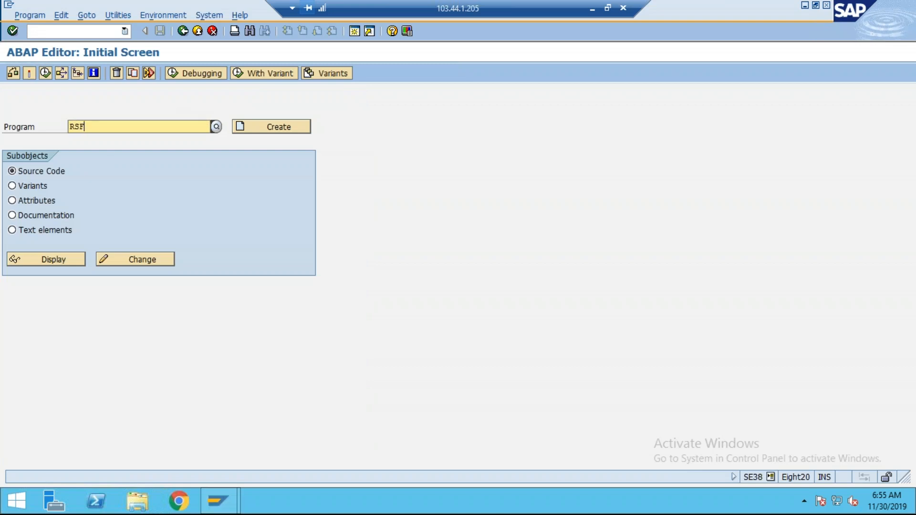
{"action": "key", "text": "BackSpace"}
{"action": "key", "text": "BackSpace"}
{"action": "key", "text": "BackSpace"}
{"action": "type", "text": "R"}
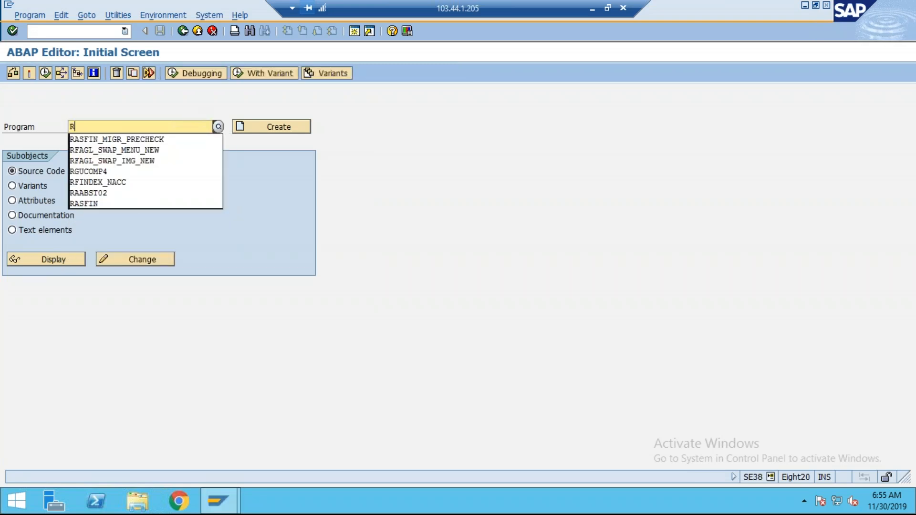
{"action": "type", "text": "ASFIN"}
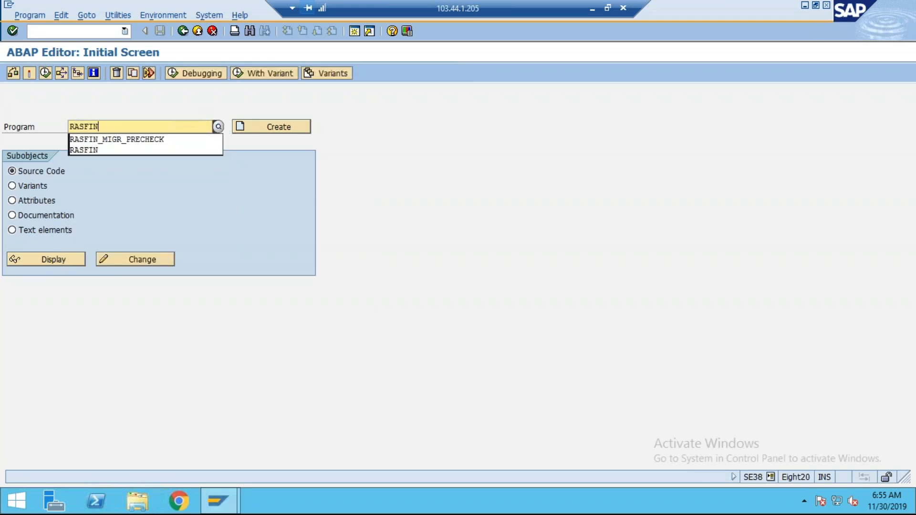
{"action": "left_click", "coordinate": [185, 140]}
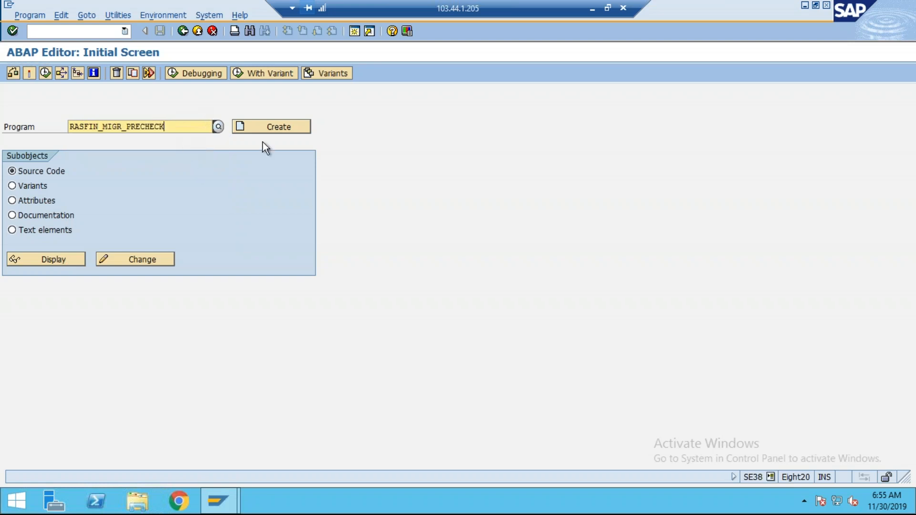
{"action": "left_click", "coordinate": [49, 75]}
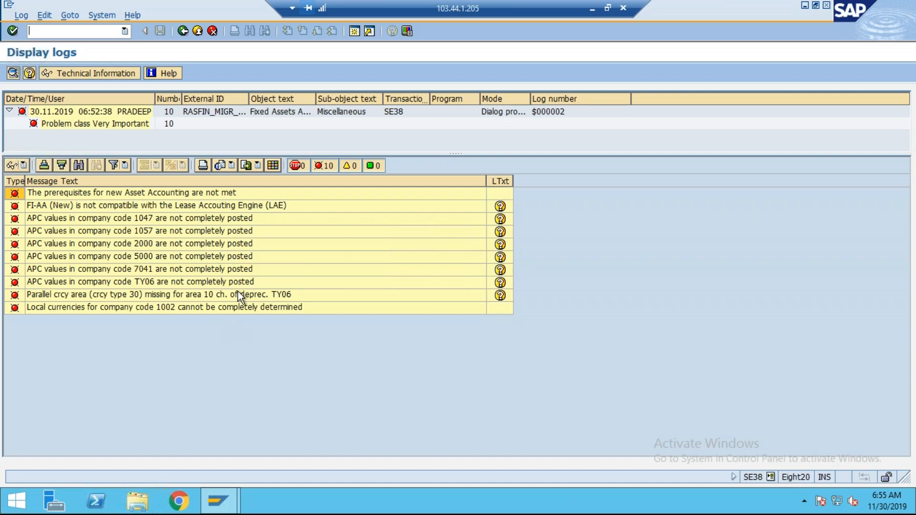
{"action": "left_click", "coordinate": [87, 279]}
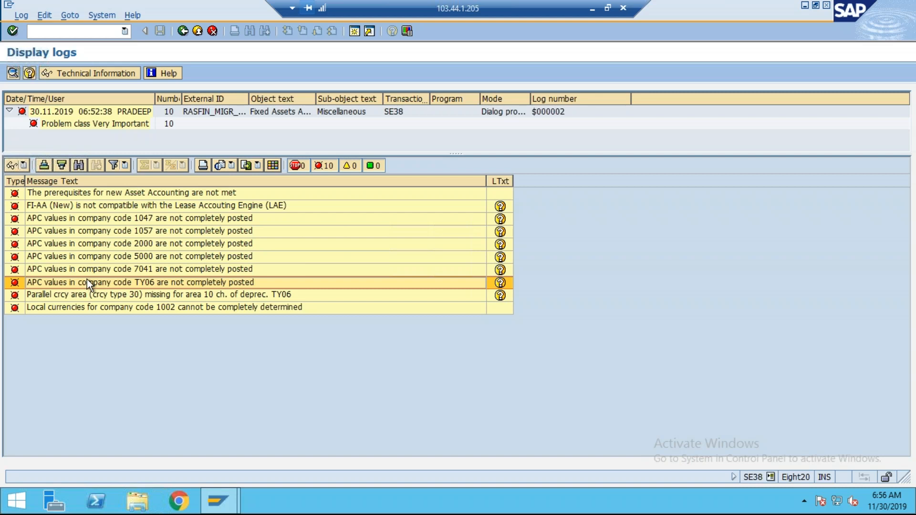
Step: Switch to the Excel comparison sheet and highlight the Book Dep row and the Tax Dep row for review
{"action": "left_click", "coordinate": [592, 9]}
{"action": "left_click", "coordinate": [475, 290]}
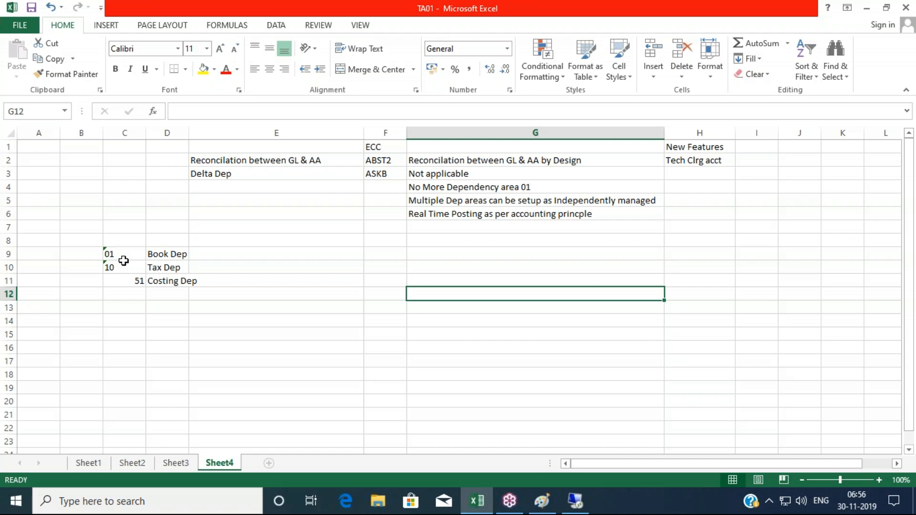
{"action": "left_click_drag", "start_coordinate": [120, 255], "coordinate": [225, 249]}
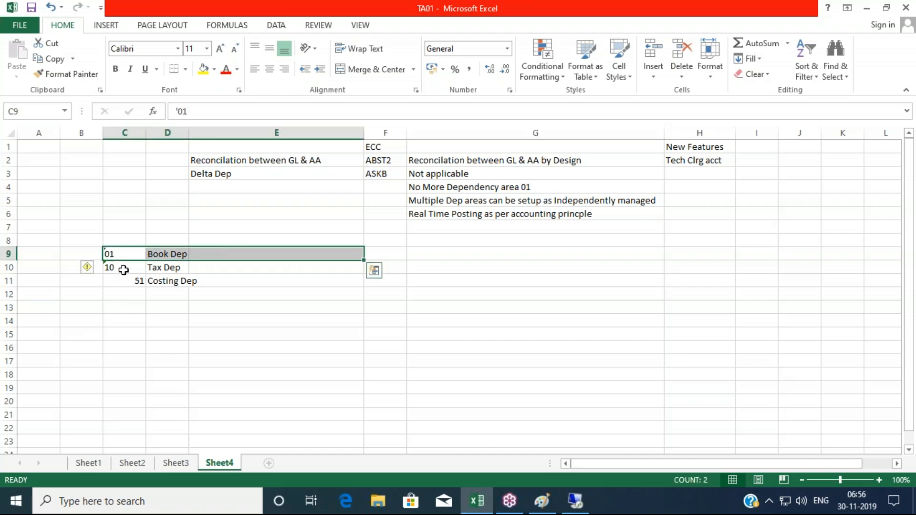
{"action": "left_click_drag", "start_coordinate": [123, 267], "coordinate": [186, 268]}
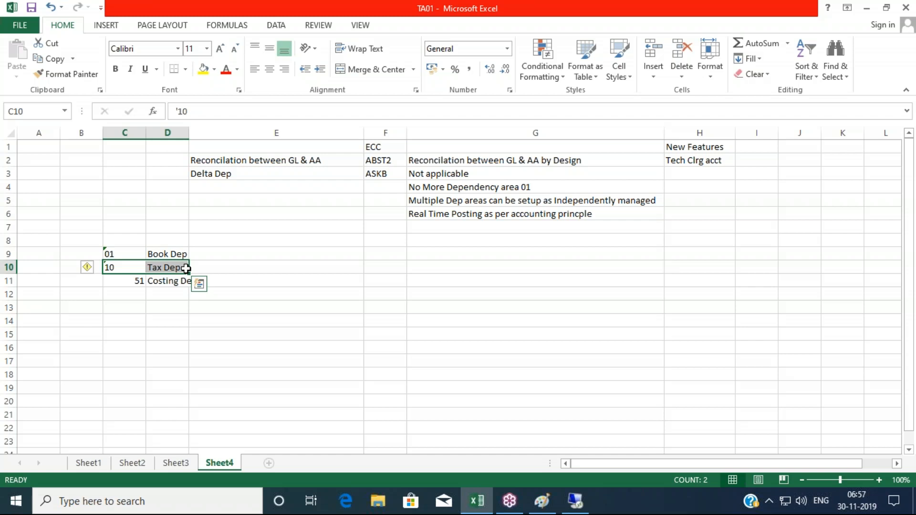
Step: Return to the remote SAP system, exit with /nex, and log on to s4hana 1809 with the user name and account password
{"action": "left_click", "coordinate": [575, 501]}
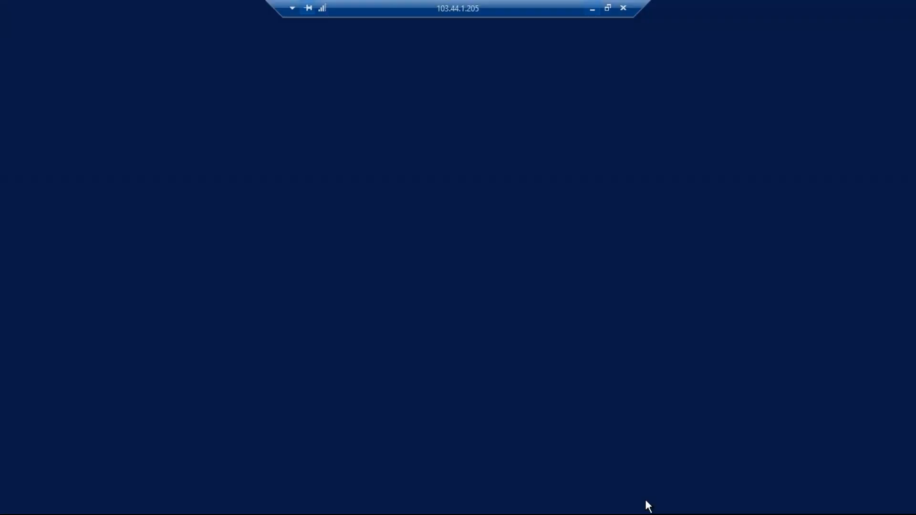
{"action": "type", "text": "/nex"}
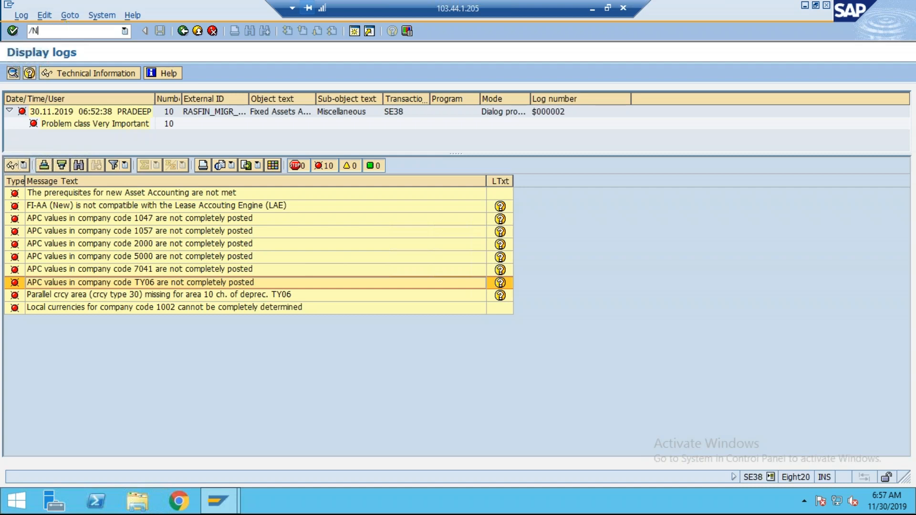
{"action": "key", "text": "Return"}
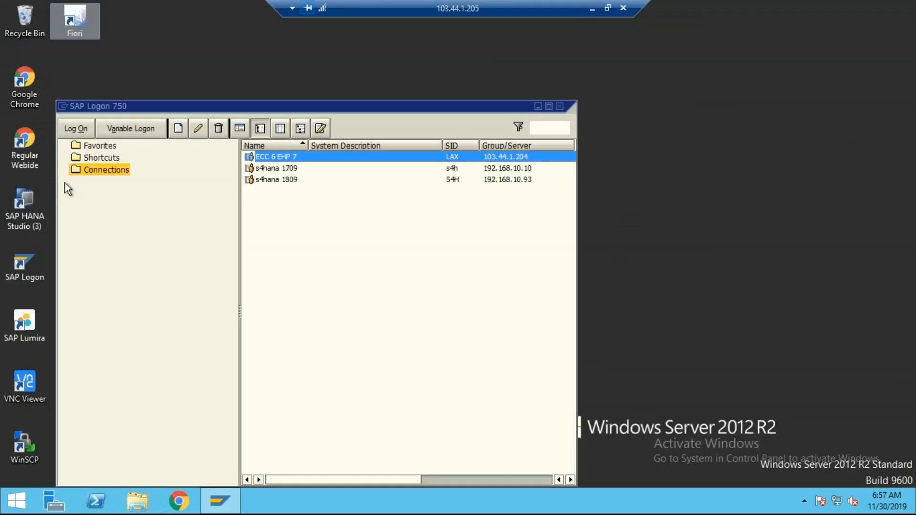
{"action": "double_click", "coordinate": [296, 179]}
{"action": "type", "text": "P"}
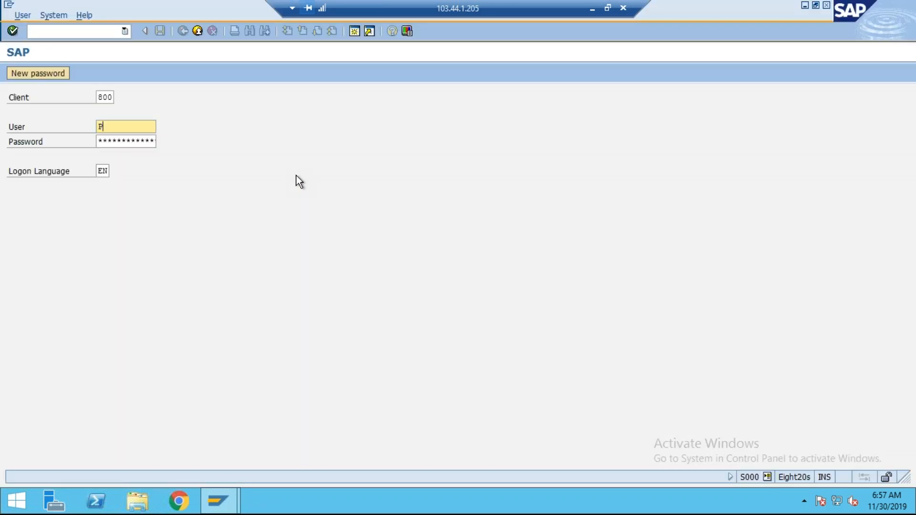
{"action": "key", "text": "Down"}
{"action": "key", "text": "Return"}
{"action": "key", "text": "Tab"}
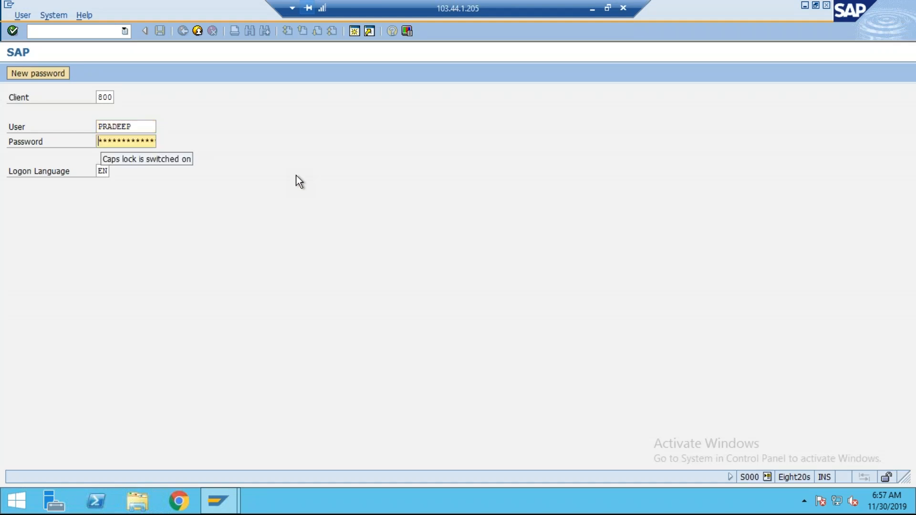
{"action": "type", "text": "******"}
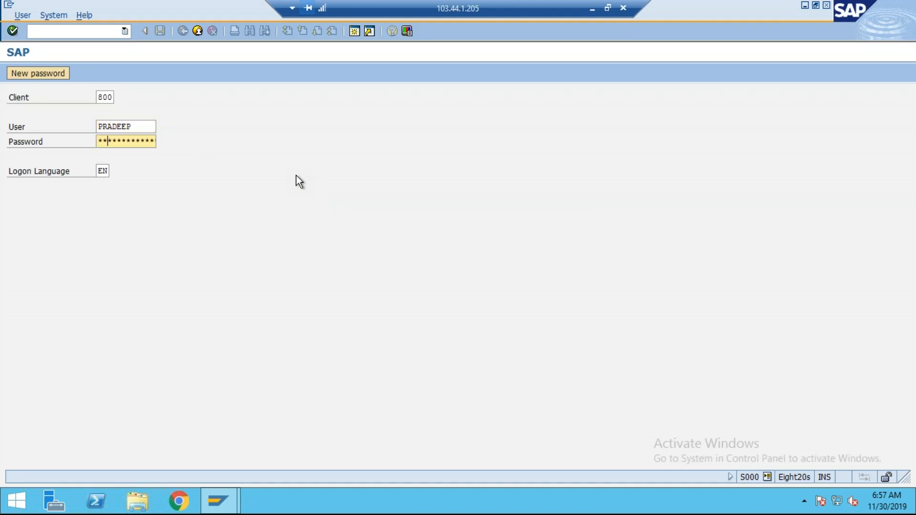
{"action": "type", "text": "***"}
{"action": "key", "text": "Return"}
Step: Display the Customizing Implementation Guide through transaction SPRO, open Activate Business Functions and continue past the security information
{"action": "type", "text": "spro"}
{"action": "key", "text": "Return"}
{"action": "left_click", "coordinate": [70, 72]}
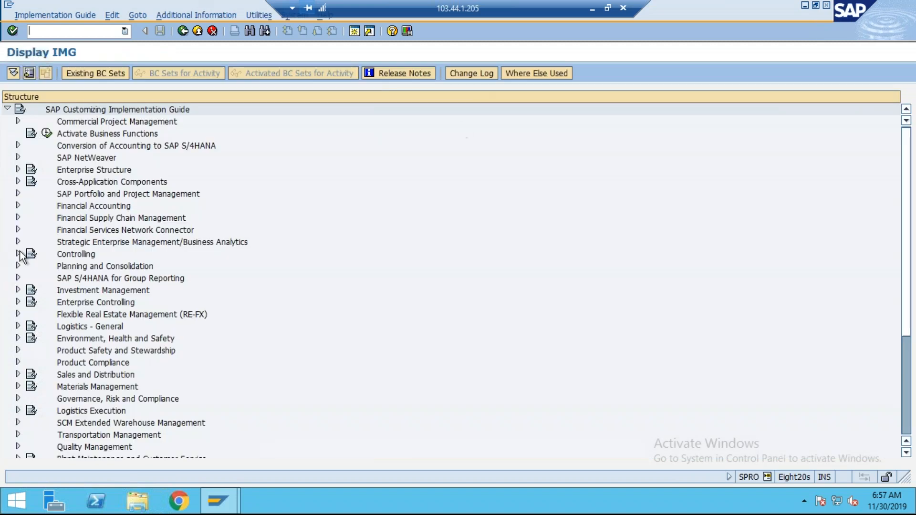
{"action": "left_click", "coordinate": [47, 134]}
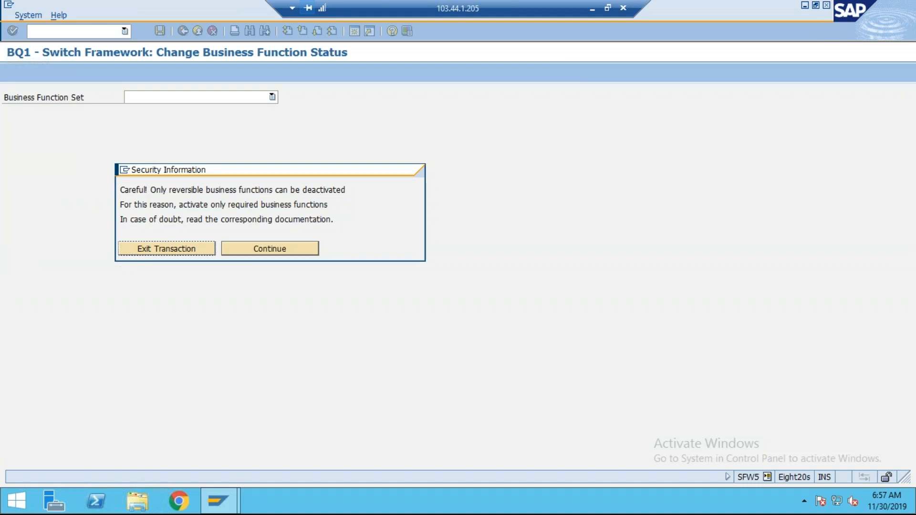
{"action": "left_click", "coordinate": [311, 246]}
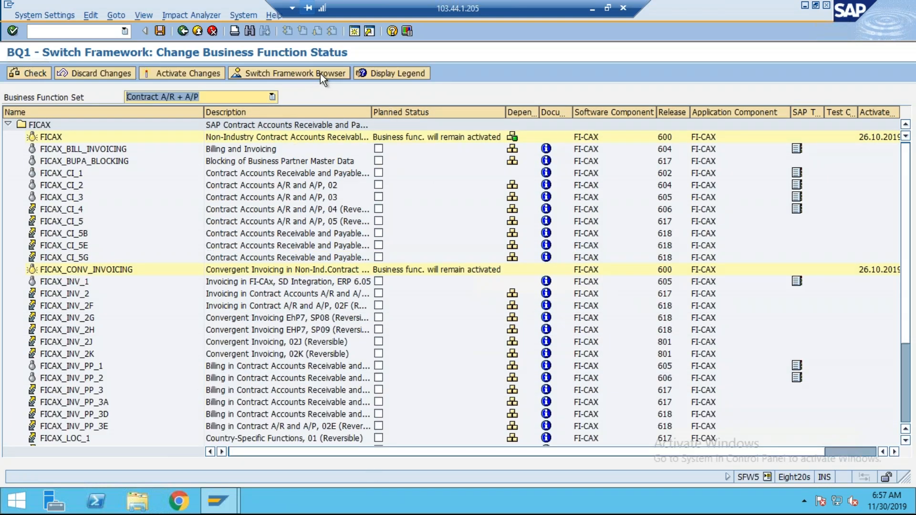
Step: Open the Switch Framework Browser from the business function status screen and select the FIN_AA_PARALLEL_VAL business function to check its activation
{"action": "left_click", "coordinate": [319, 73]}
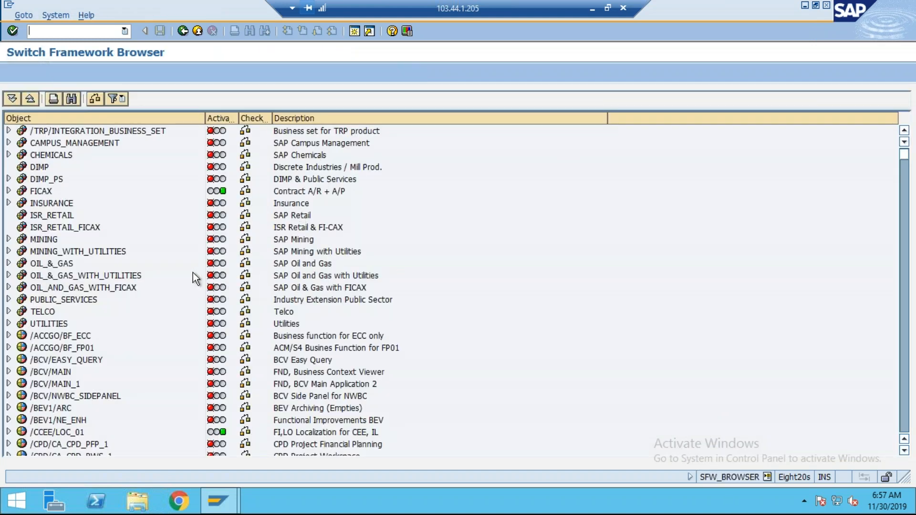
{"action": "left_click", "coordinate": [816, 5]}
{"action": "left_click", "coordinate": [832, 208]}
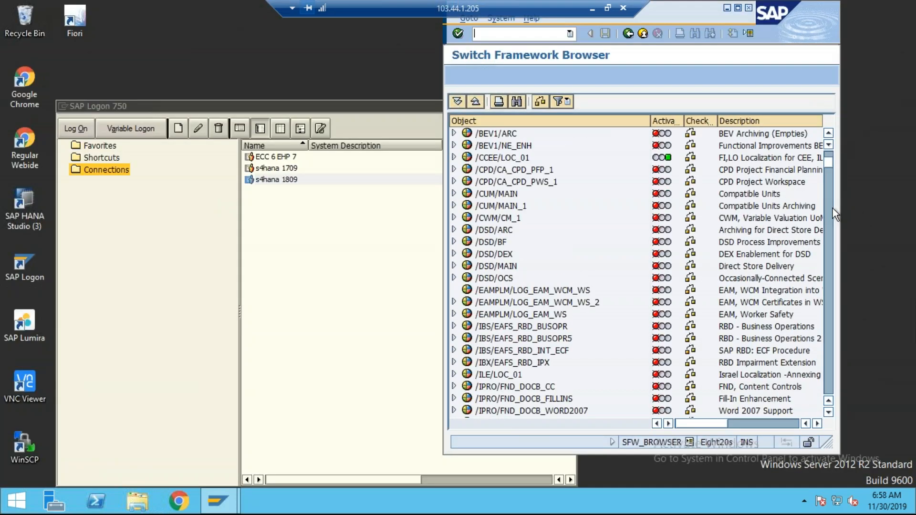
{"action": "left_click_drag", "start_coordinate": [832, 162], "coordinate": [825, 204]}
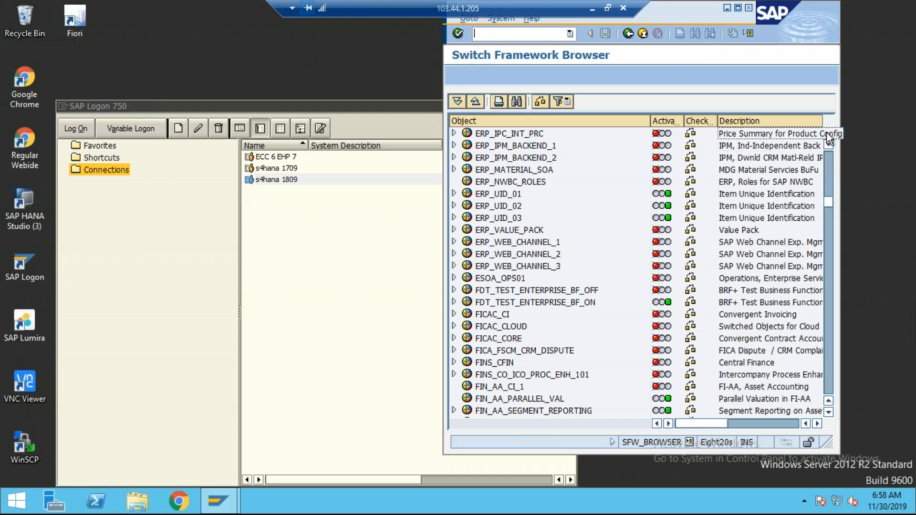
{"action": "scroll", "coordinate": [830, 136], "scroll_direction": "up", "scroll_amount": 8}
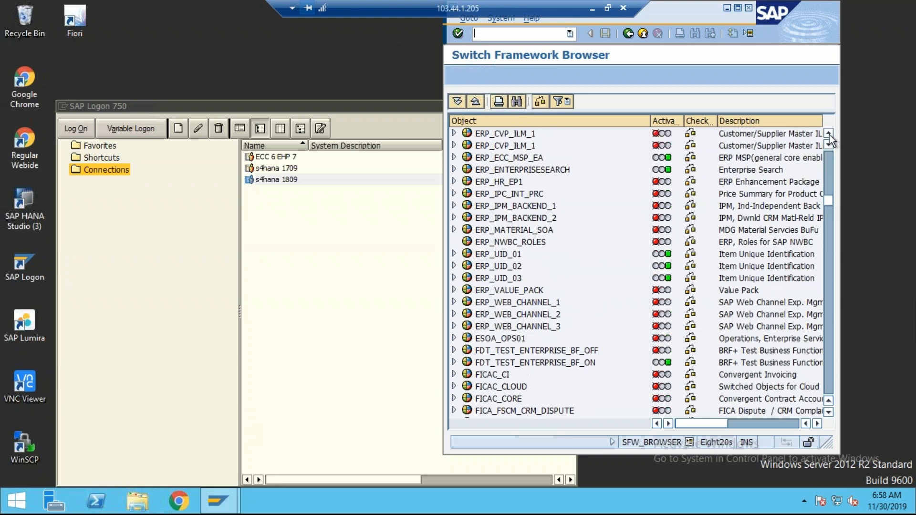
{"action": "scroll", "coordinate": [829, 134], "scroll_direction": "up", "scroll_amount": 6}
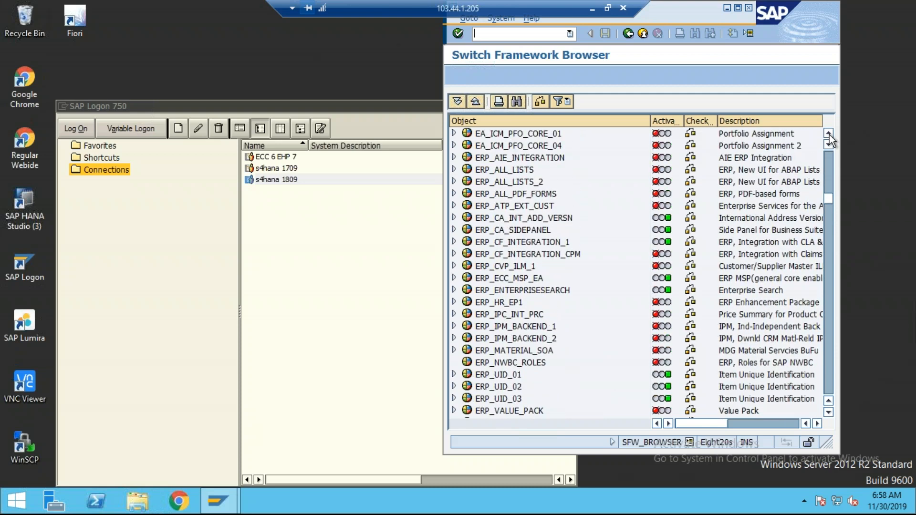
{"action": "scroll", "coordinate": [829, 134], "scroll_direction": "up", "scroll_amount": 9}
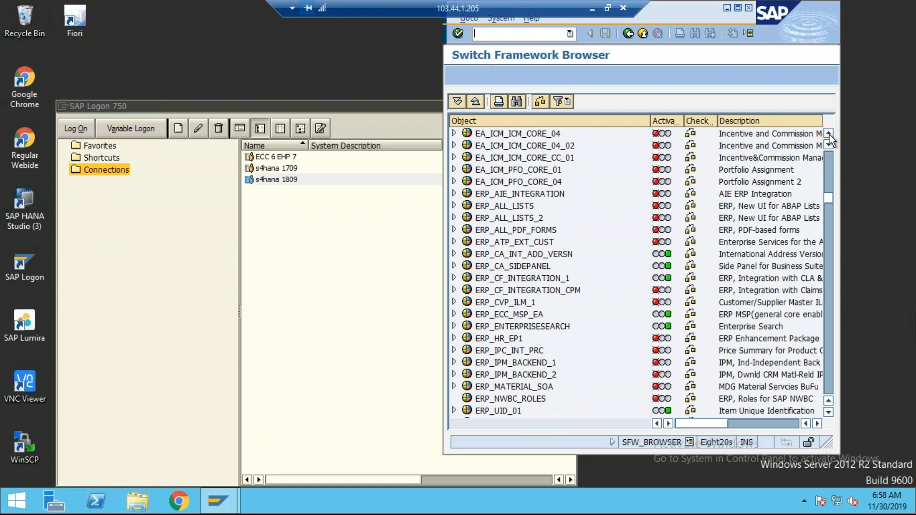
{"action": "scroll", "coordinate": [830, 135], "scroll_direction": "up", "scroll_amount": 8}
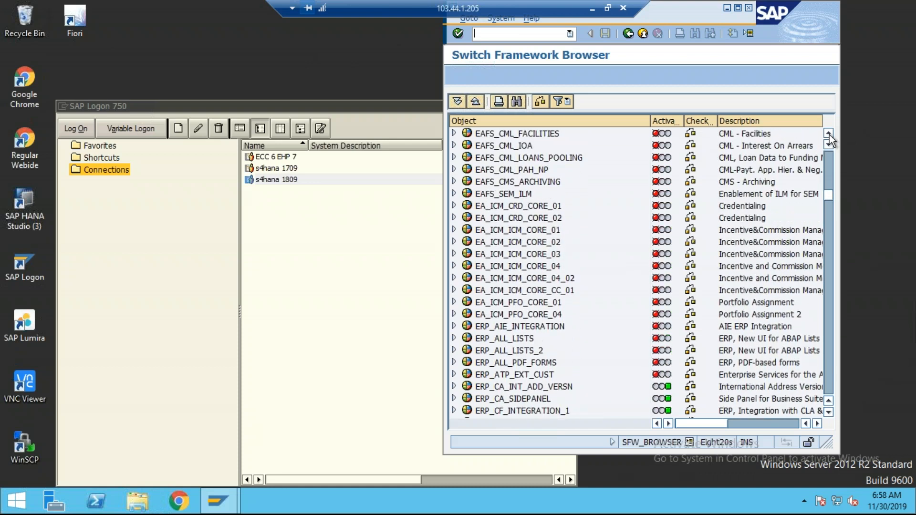
{"action": "scroll", "coordinate": [829, 133], "scroll_direction": "up", "scroll_amount": 4}
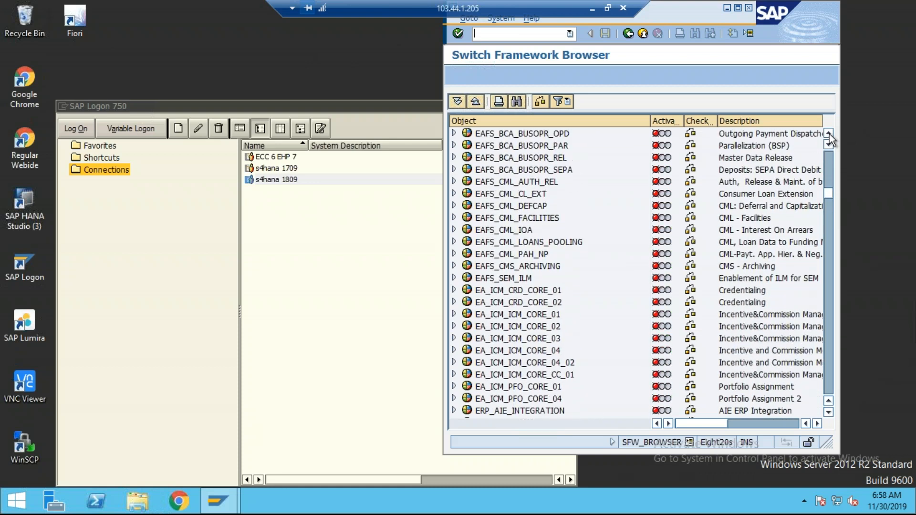
{"action": "scroll", "coordinate": [829, 411], "scroll_direction": "down", "scroll_amount": 9}
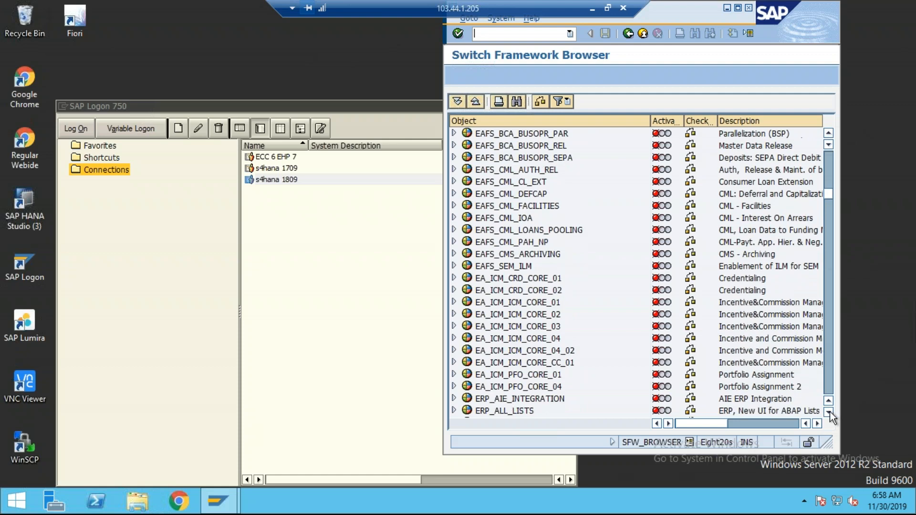
{"action": "scroll", "coordinate": [829, 411], "scroll_direction": "down", "scroll_amount": 7}
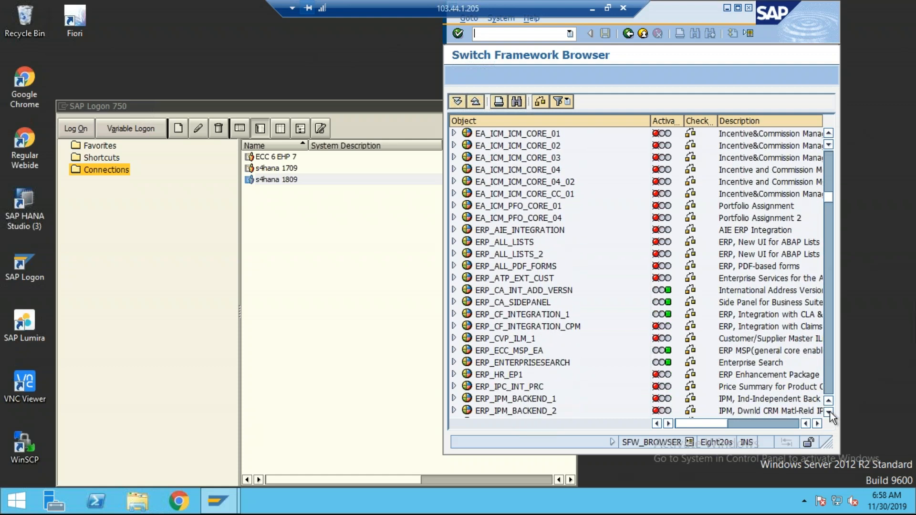
{"action": "scroll", "coordinate": [829, 411], "scroll_direction": "down", "scroll_amount": 16}
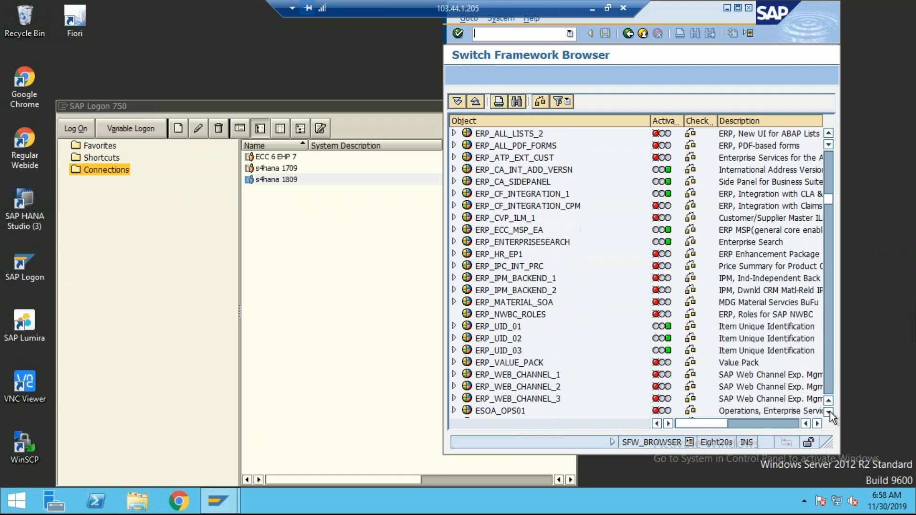
{"action": "scroll", "coordinate": [829, 411], "scroll_direction": "down", "scroll_amount": 6}
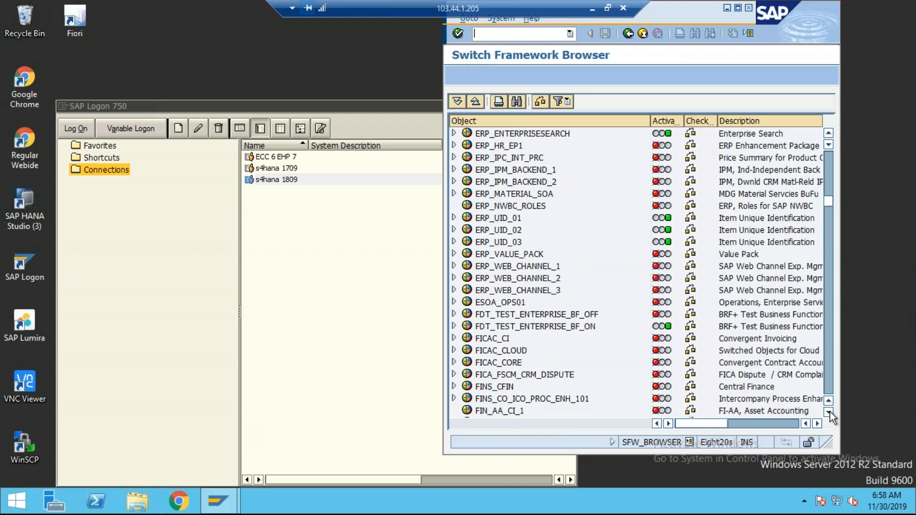
{"action": "left_click", "coordinate": [521, 387]}
{"action": "left_click", "coordinate": [548, 375]}
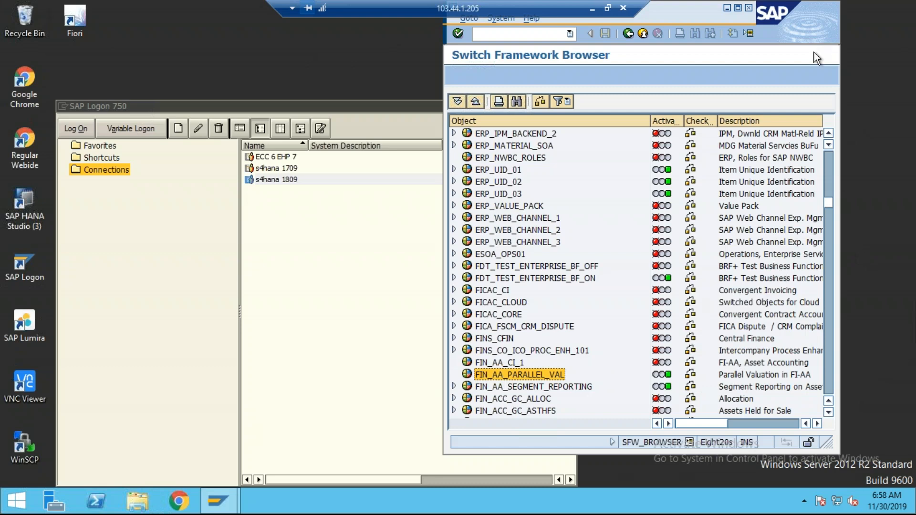
Step: Maximize the Switch Framework Browser window and search for the switch EA-FIN to check its activation
{"action": "left_click", "coordinate": [738, 7]}
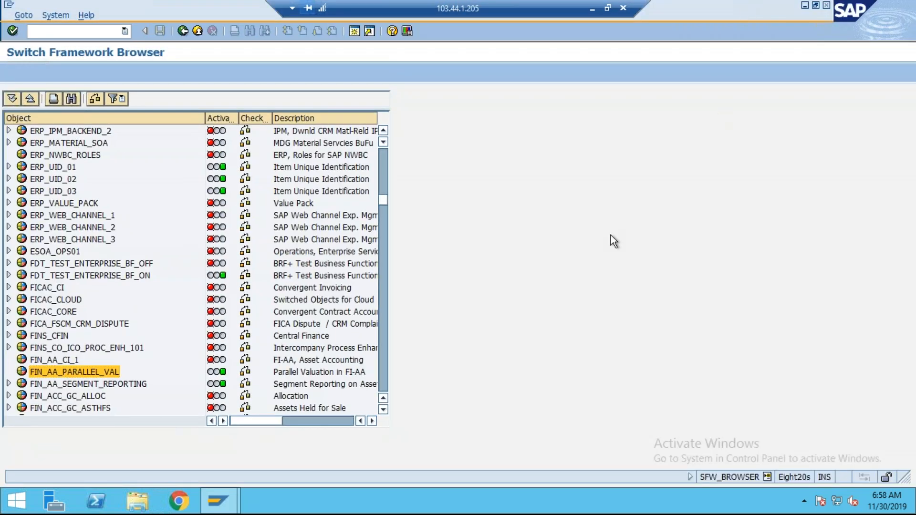
{"action": "scroll", "coordinate": [760, 234], "scroll_direction": "up", "scroll_amount": 3}
{"action": "scroll", "coordinate": [620, 213], "scroll_direction": "up", "scroll_amount": 12}
{"action": "scroll", "coordinate": [619, 231], "scroll_direction": "up", "scroll_amount": 5}
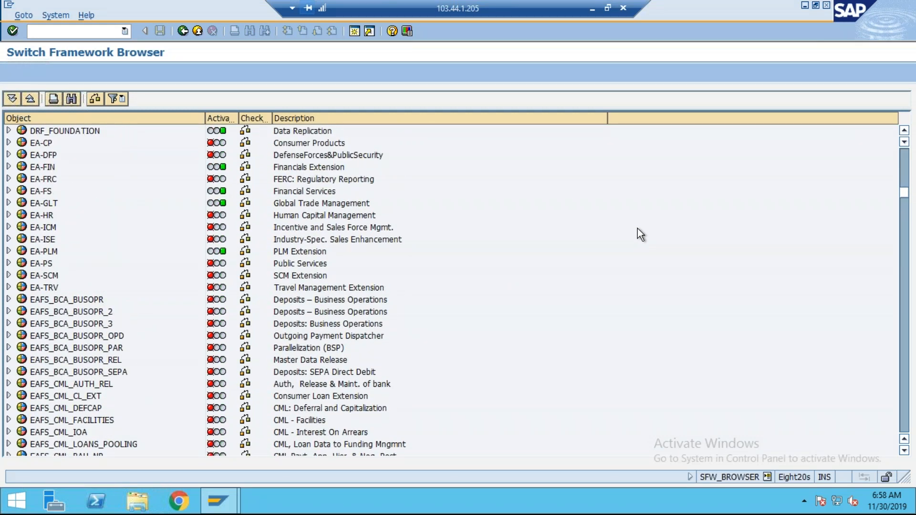
{"action": "scroll", "coordinate": [636, 230], "scroll_direction": "up", "scroll_amount": 7}
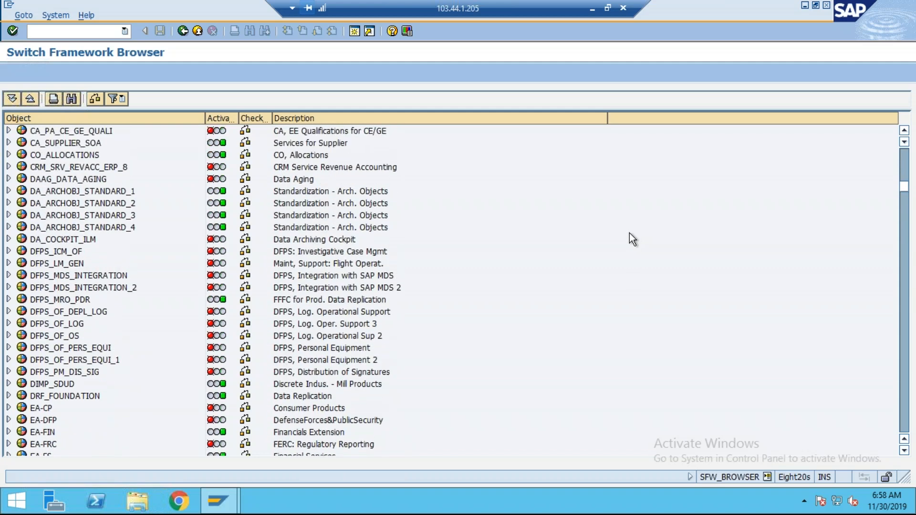
{"action": "scroll", "coordinate": [630, 233], "scroll_direction": "down", "scroll_amount": 1}
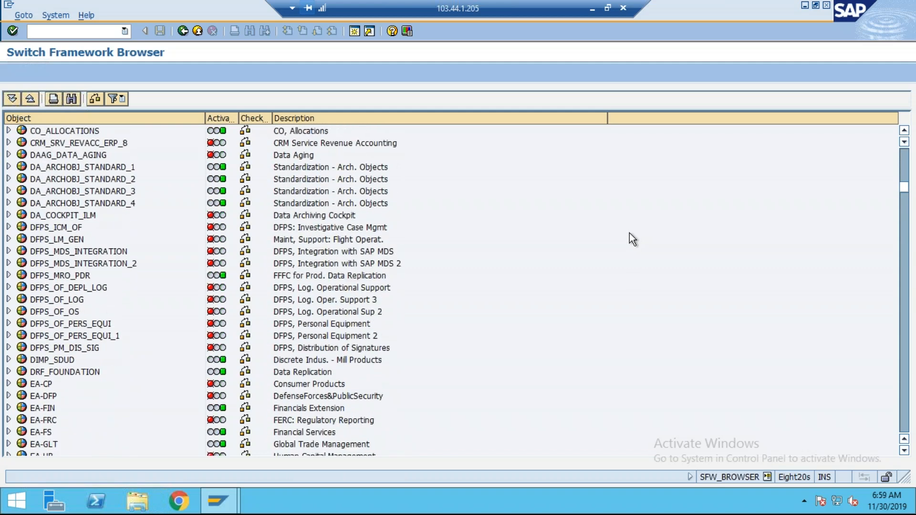
{"action": "left_click", "coordinate": [71, 98]}
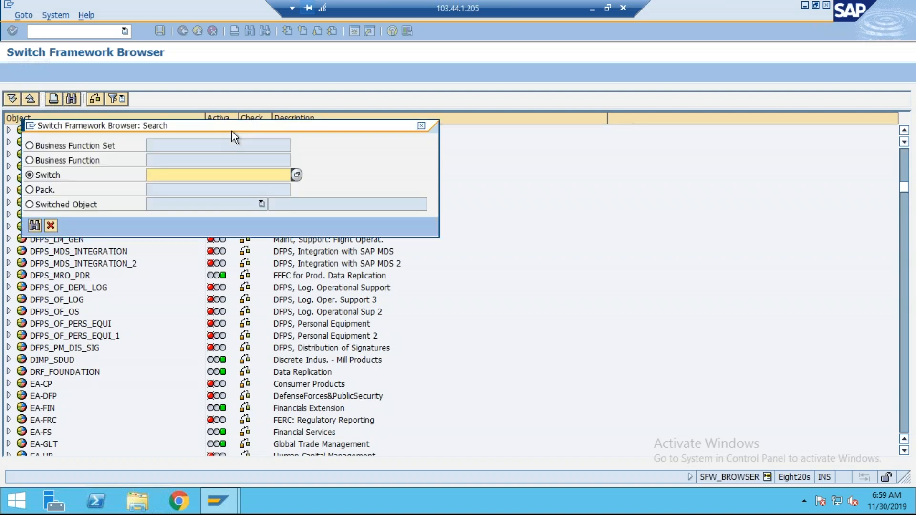
{"action": "type", "text": "ea"}
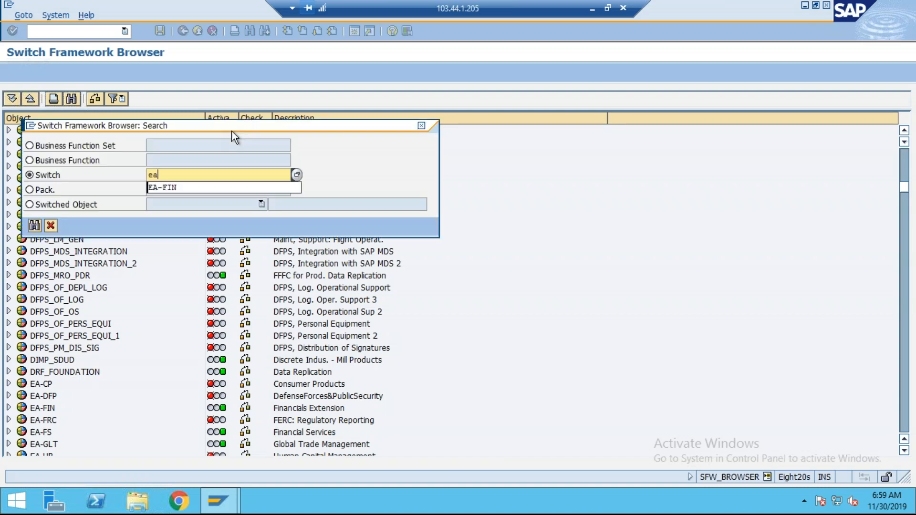
{"action": "key", "text": "Down"}
{"action": "key", "text": "Return"}
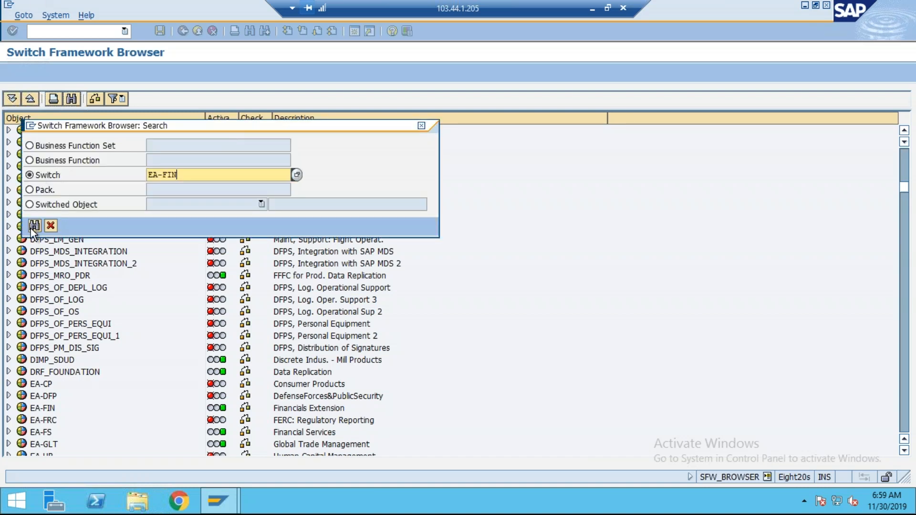
{"action": "key", "text": "Return"}
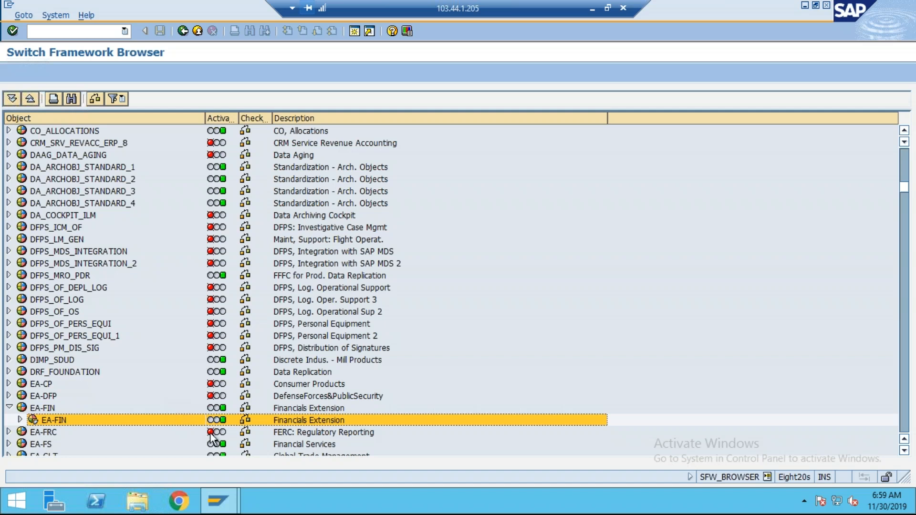
Step: Exit the S/4HANA system with /nex and log on to ECC 6 EHP 7 with the user name and account password
{"action": "left_click", "coordinate": [53, 30]}
{"action": "type", "text": "/nex"}
{"action": "key", "text": "Return"}
{"action": "double_click", "coordinate": [305, 157]}
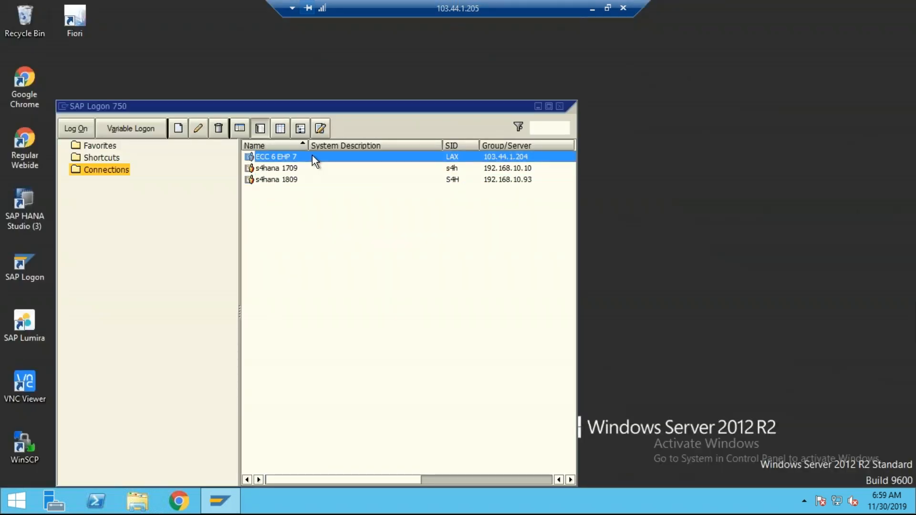
{"action": "type", "text": "p"}
{"action": "key", "text": "Down"}
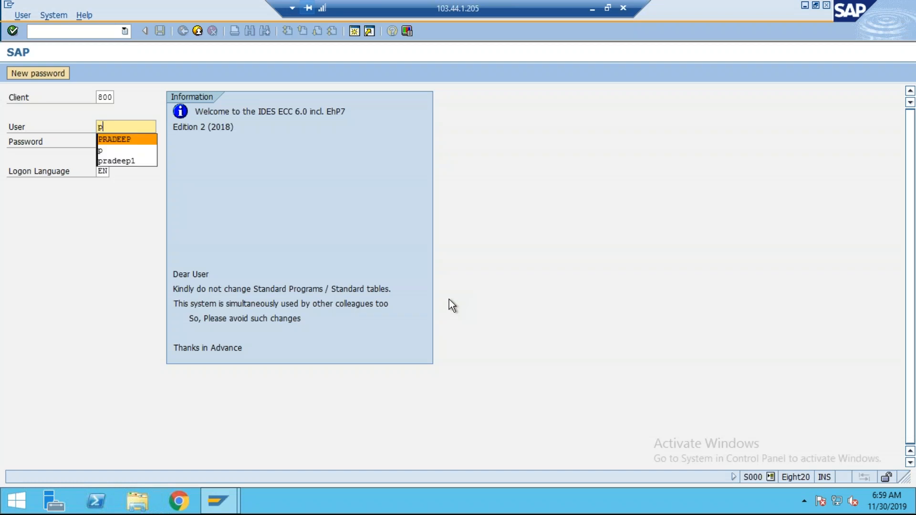
{"action": "key", "text": "Tab"}
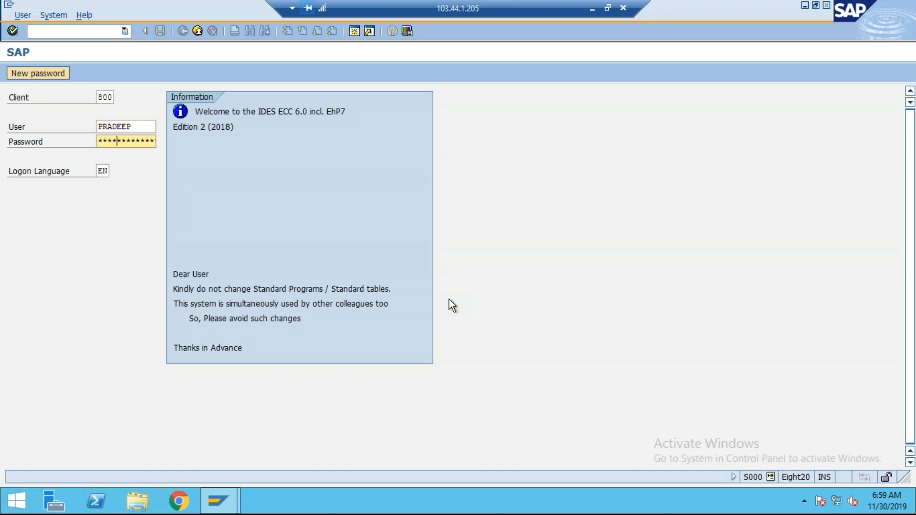
{"action": "key", "text": "Return"}
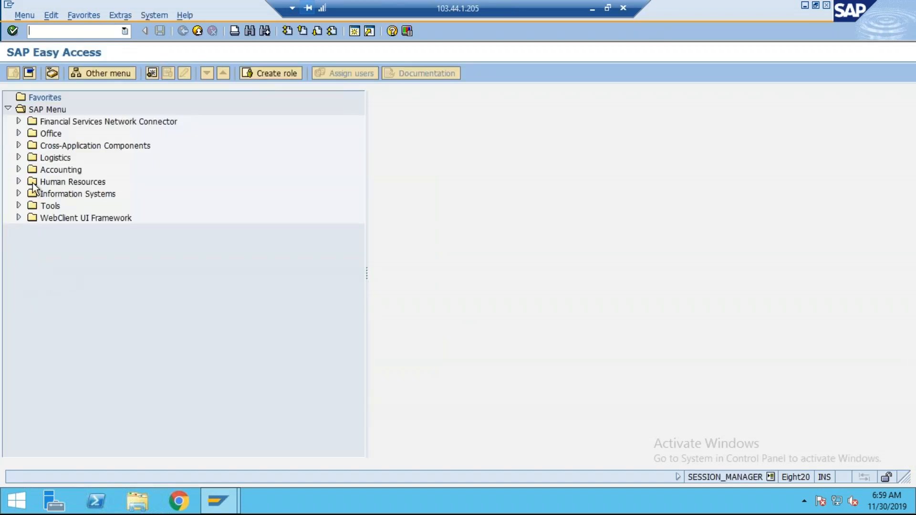
Step: Expand Accounting, Financial Accounting, Fixed Assets and Periodic Processing in the SAP menu, and select AJRW - Fiscal Year Change
{"action": "left_click", "coordinate": [18, 169]}
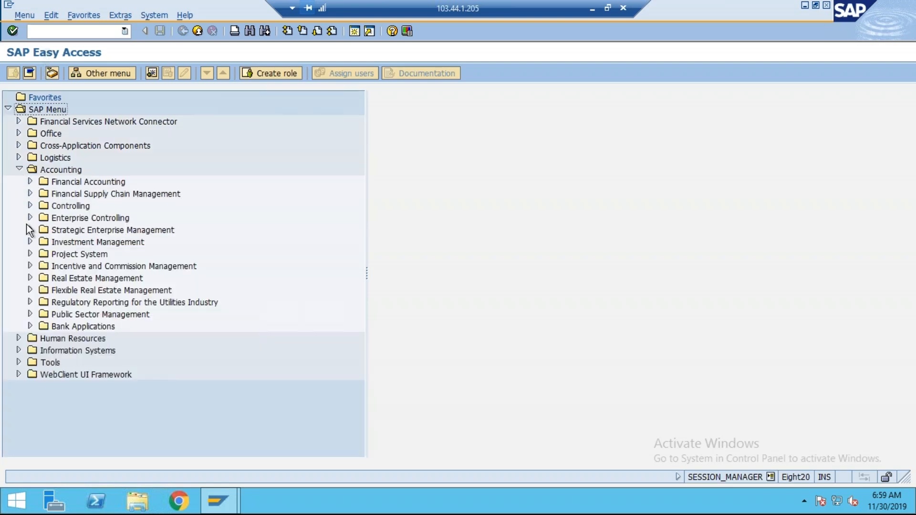
{"action": "left_click", "coordinate": [30, 182]}
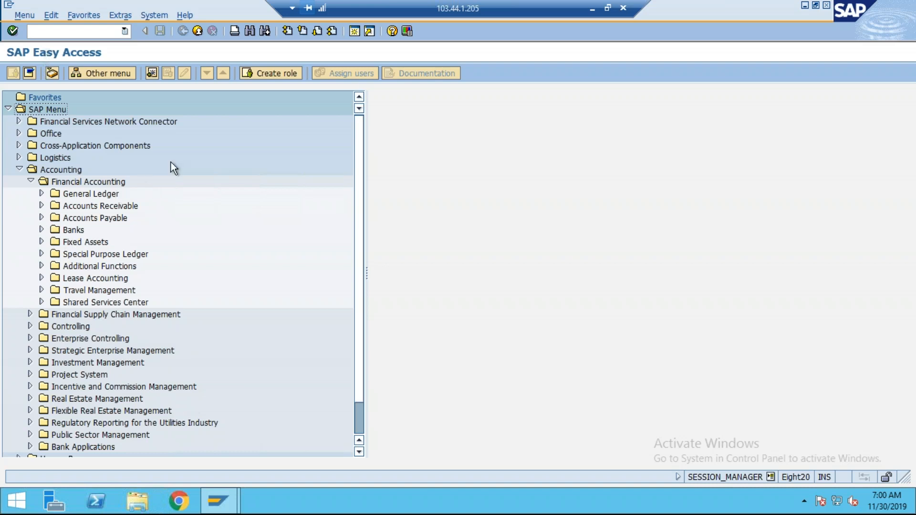
{"action": "left_click", "coordinate": [43, 242]}
{"action": "left_click", "coordinate": [56, 278]}
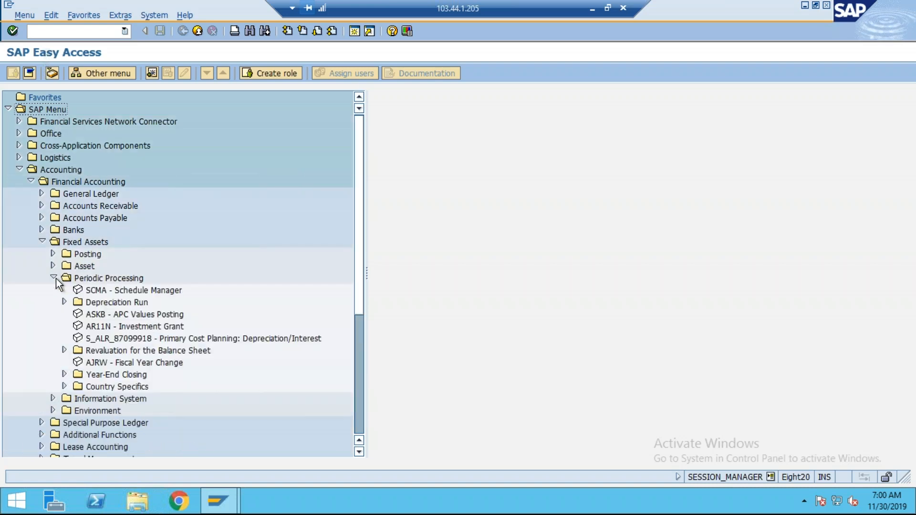
{"action": "scroll", "coordinate": [107, 354], "scroll_direction": "down", "scroll_amount": 1}
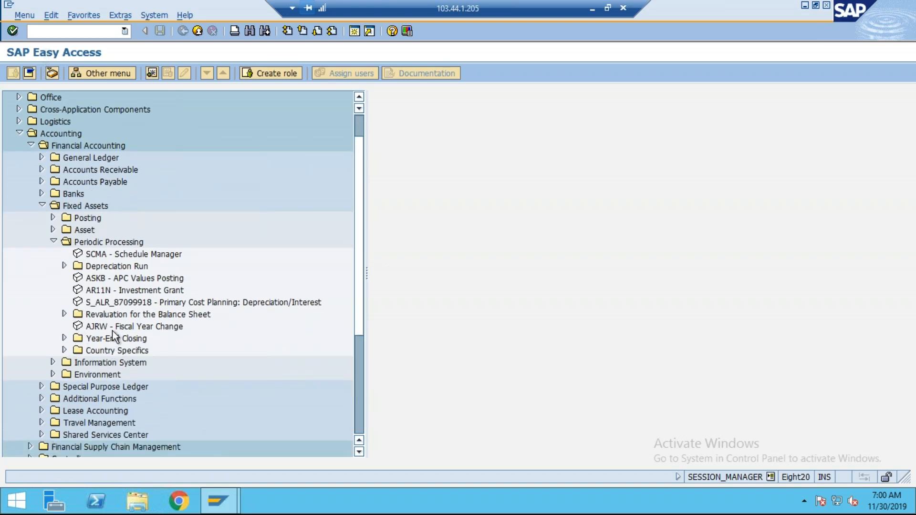
{"action": "left_click", "coordinate": [113, 328]}
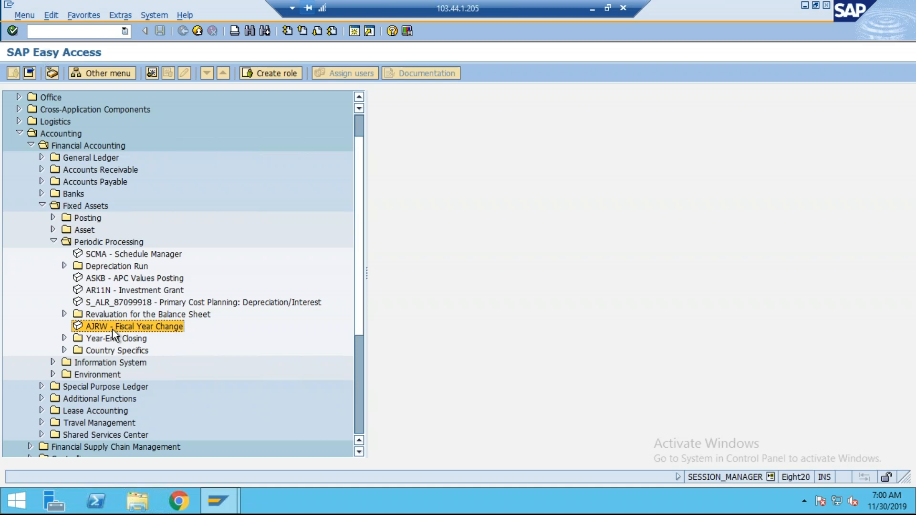
Step: Expand Year-End Closing and review the ABST2 - Account Reconciliation and AJAB - Execute entries alongside AJRW - Fiscal Year Change
{"action": "left_click", "coordinate": [66, 341]}
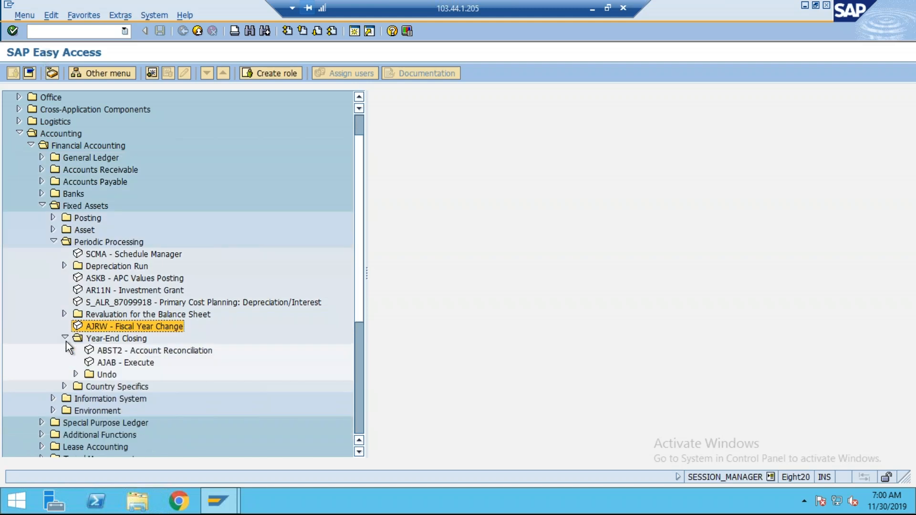
{"action": "left_click", "coordinate": [127, 351]}
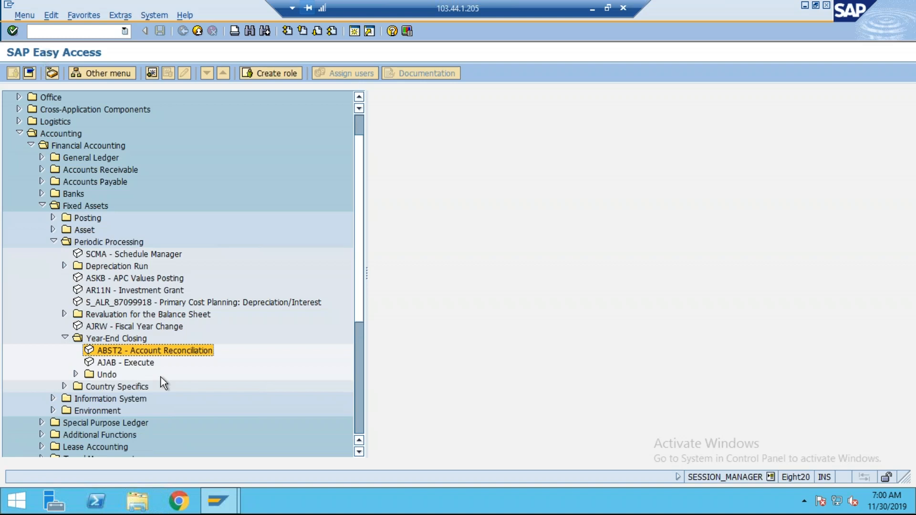
{"action": "left_click", "coordinate": [125, 365]}
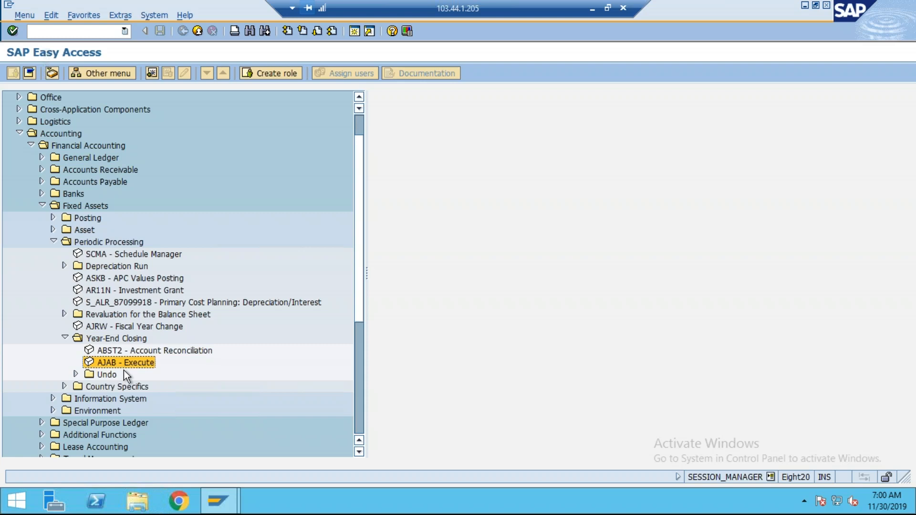
{"action": "left_click", "coordinate": [108, 327]}
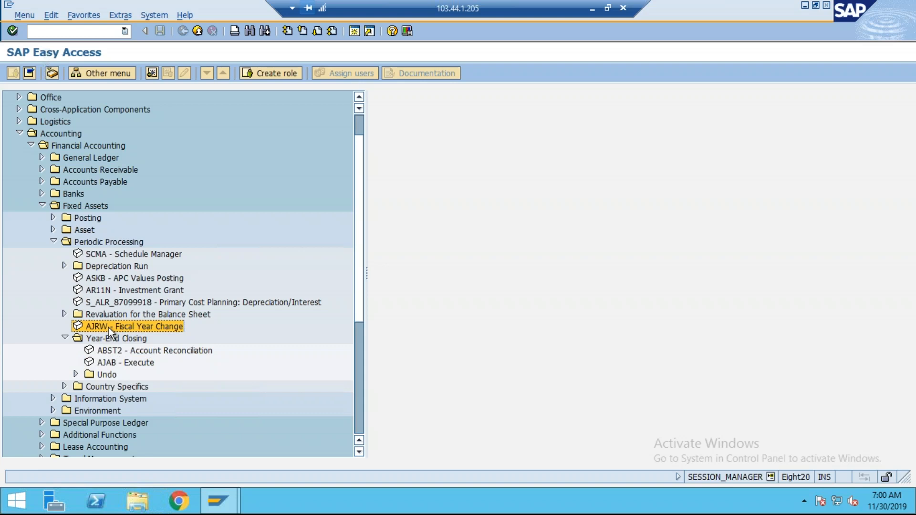
{"action": "left_click", "coordinate": [101, 350]}
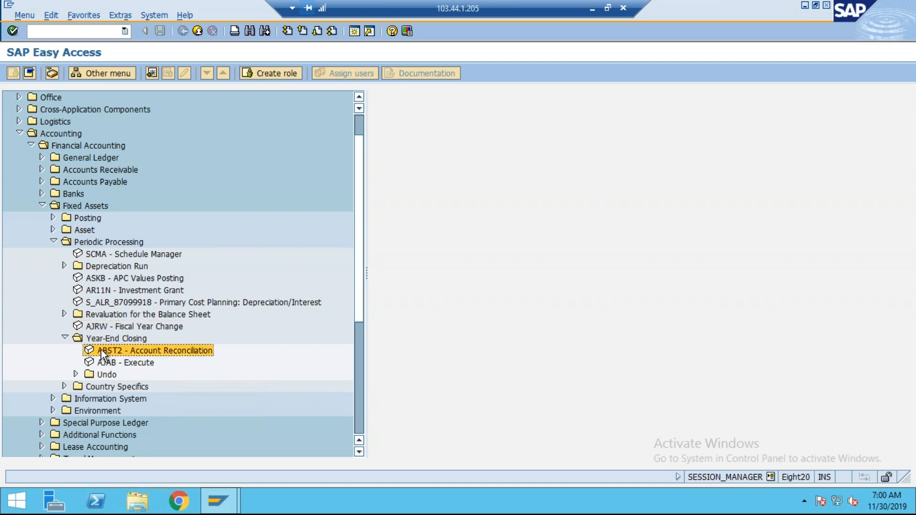
Step: Open the ABAP Editor with /nse38 and look up the program FAA_CHECK_MIG2SFIN in the ECC system
{"action": "left_click", "coordinate": [99, 327]}
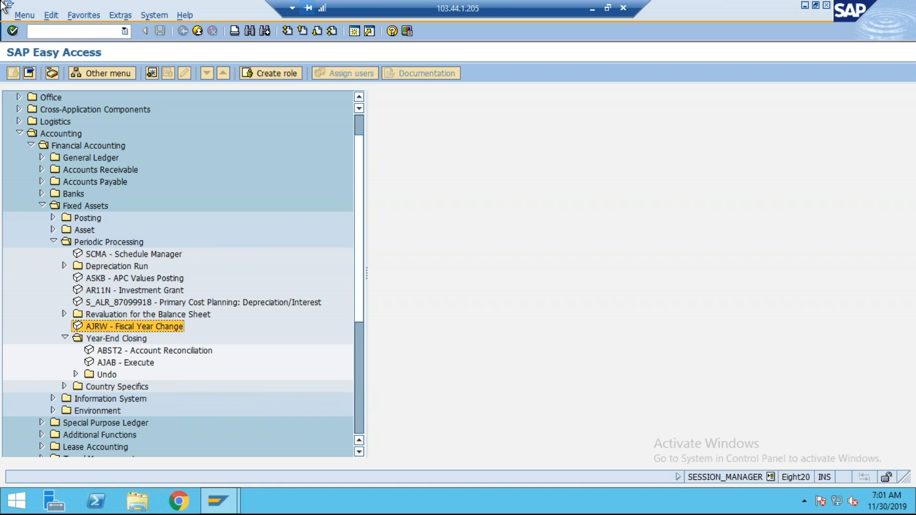
{"action": "left_click", "coordinate": [56, 30]}
{"action": "type", "text": "/nse38"}
{"action": "key", "text": "Return"}
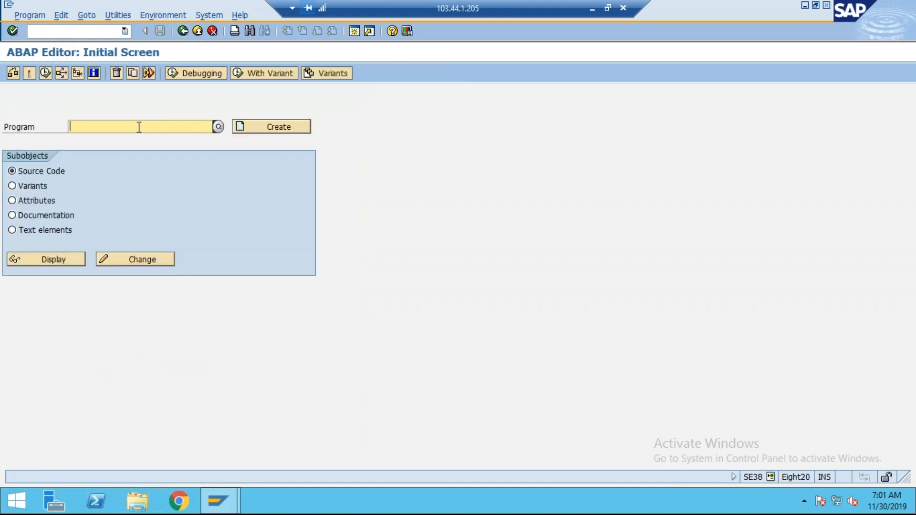
{"action": "type", "text": "FAA"}
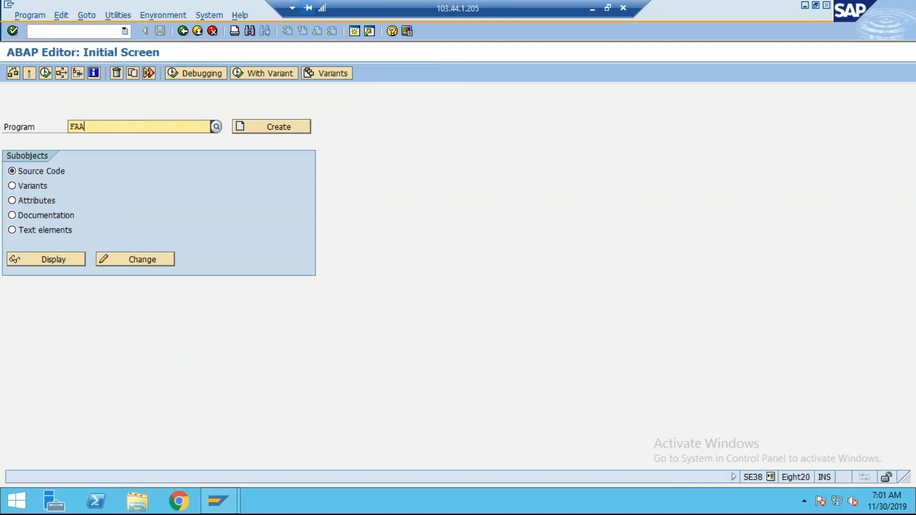
{"action": "type", "text": "_CHE"}
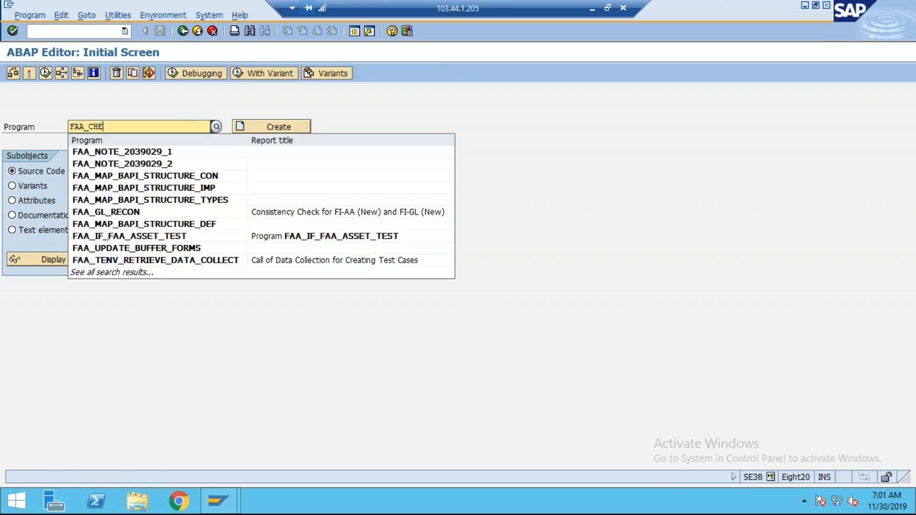
{"action": "type", "text": "CK_"}
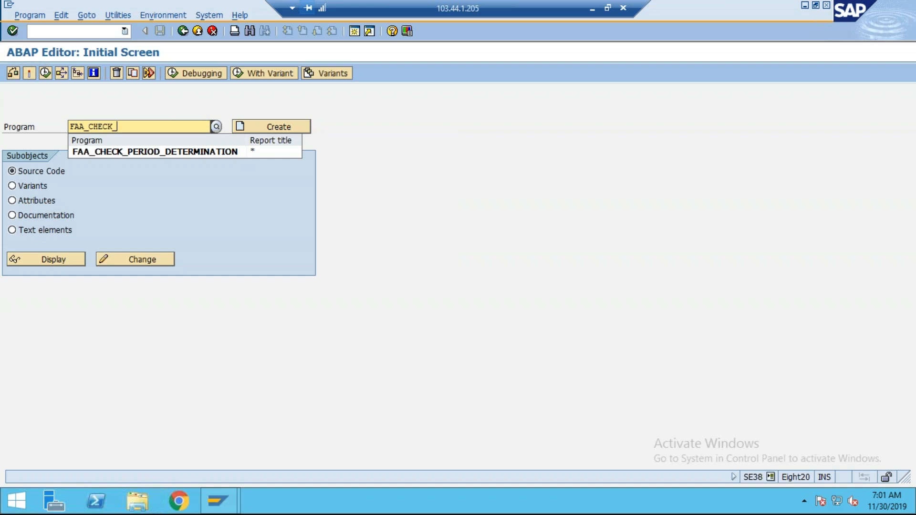
{"action": "type", "text": "MIG"}
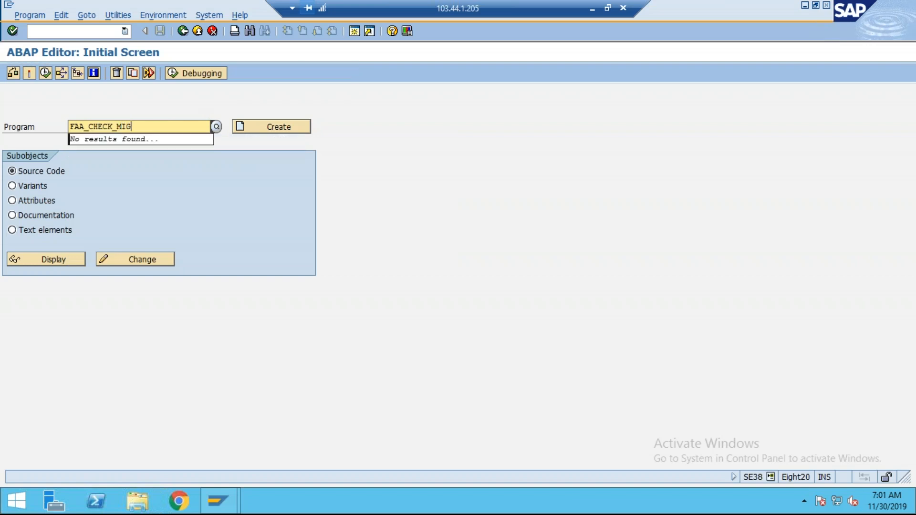
{"action": "type", "text": "2SFIN"}
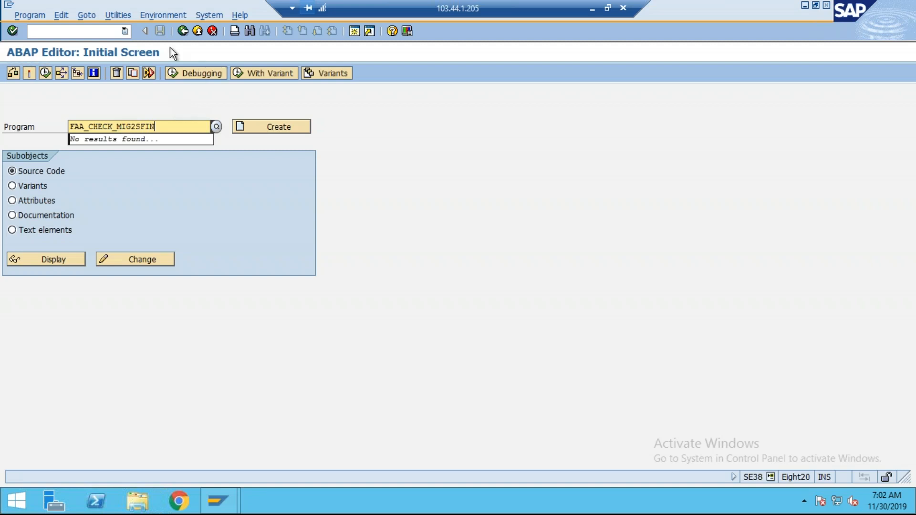
Step: Exit the ECC system with /nex and try to log on to s4hana 1809 with the user name and account password
{"action": "left_click", "coordinate": [78, 31]}
{"action": "type", "text": "/nex"}
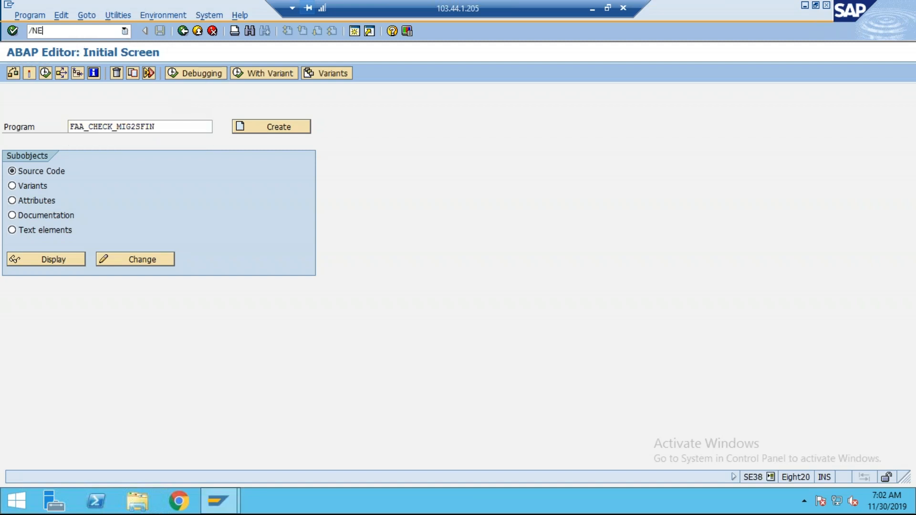
{"action": "key", "text": "Return"}
{"action": "double_click", "coordinate": [281, 180]}
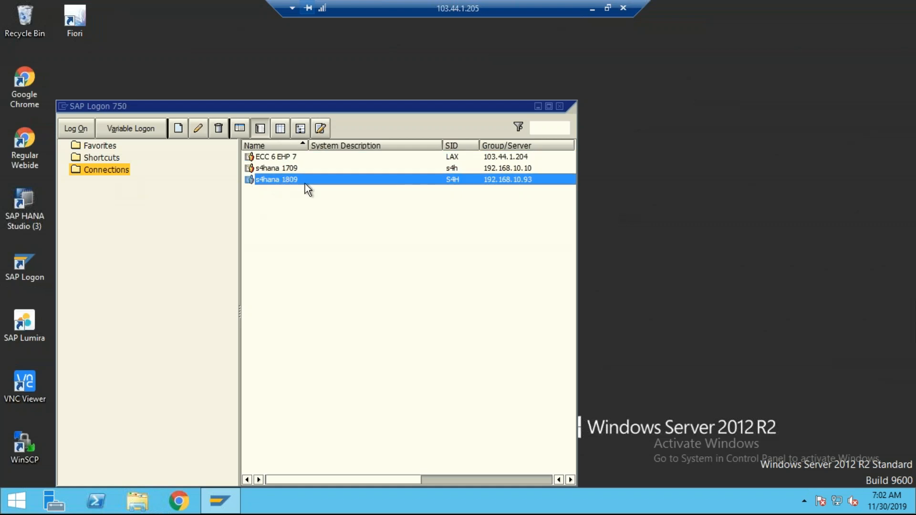
{"action": "type", "text": "P"}
{"action": "key", "text": "Down"}
{"action": "key", "text": "Return"}
{"action": "key", "text": "Tab"}
{"action": "key", "text": "Caps_Lock"}
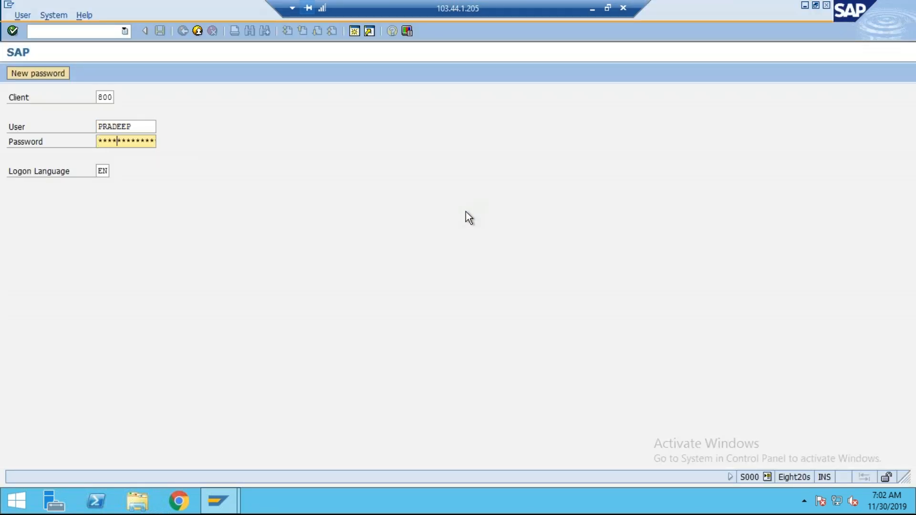
{"action": "key", "text": "Return"}
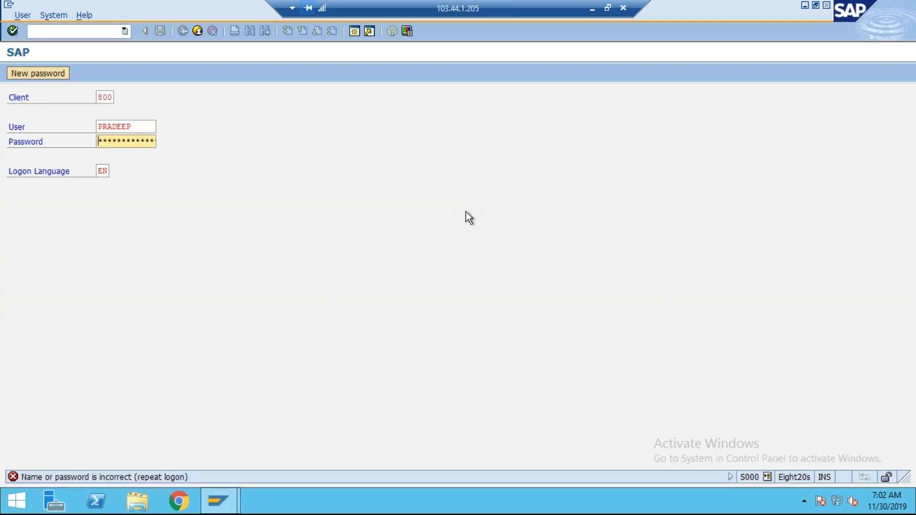
Step: Re-enter the account password and complete the s4hana 1809 logon
{"action": "key", "text": "Right"}
{"action": "key", "text": "Right"}
{"action": "key", "text": "Right"}
{"action": "key", "text": "Right"}
{"action": "key", "text": "Return"}
{"action": "key", "text": "Return"}
Step: Open the ABAP Editor with se38, choose the program FAA_CHECK_MIG2SFIN and execute it
{"action": "type", "text": "se38"}
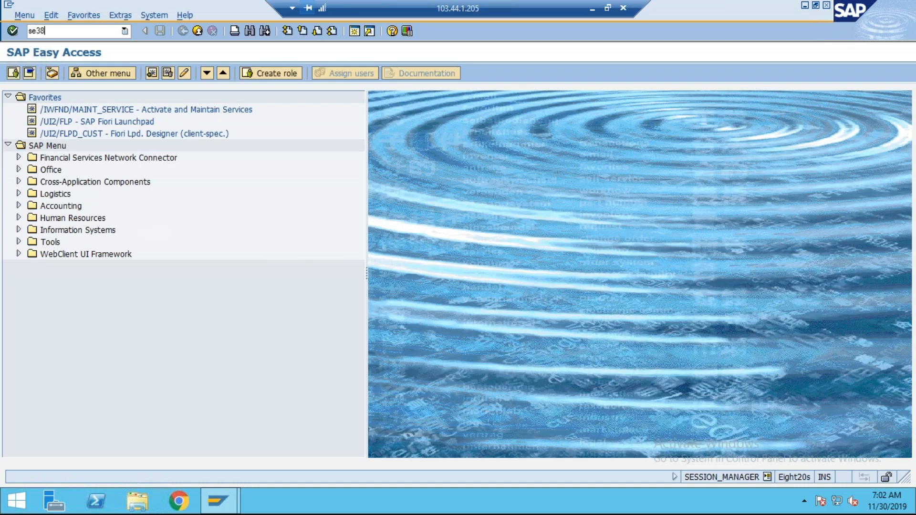
{"action": "key", "text": "Return"}
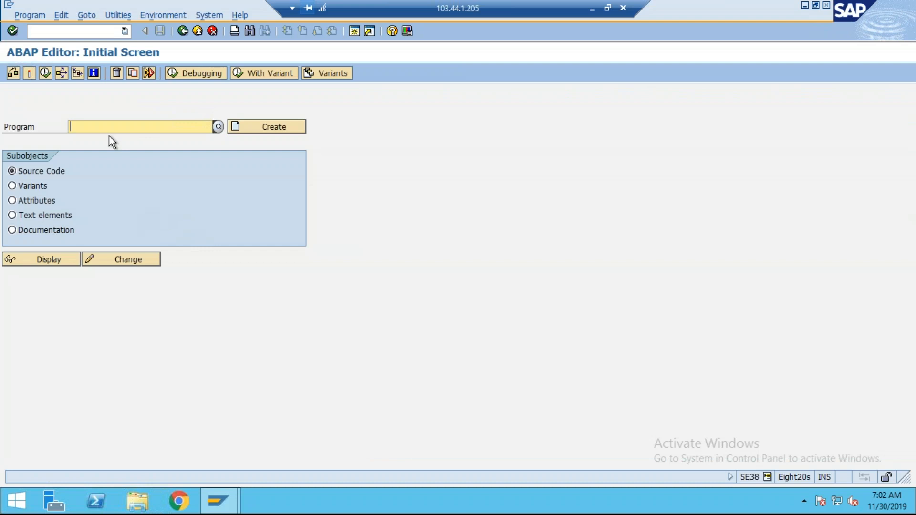
{"action": "type", "text": "FAA_CHEC"}
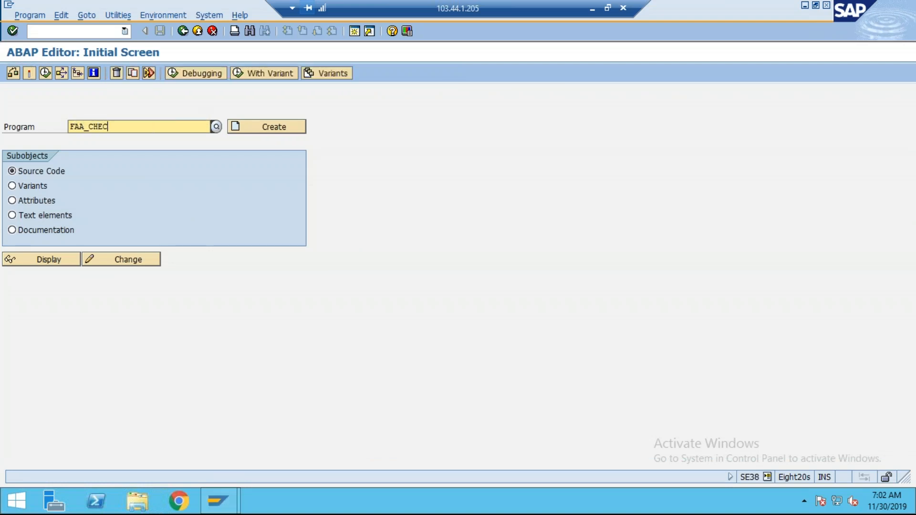
{"action": "type", "text": "K_MIG2"}
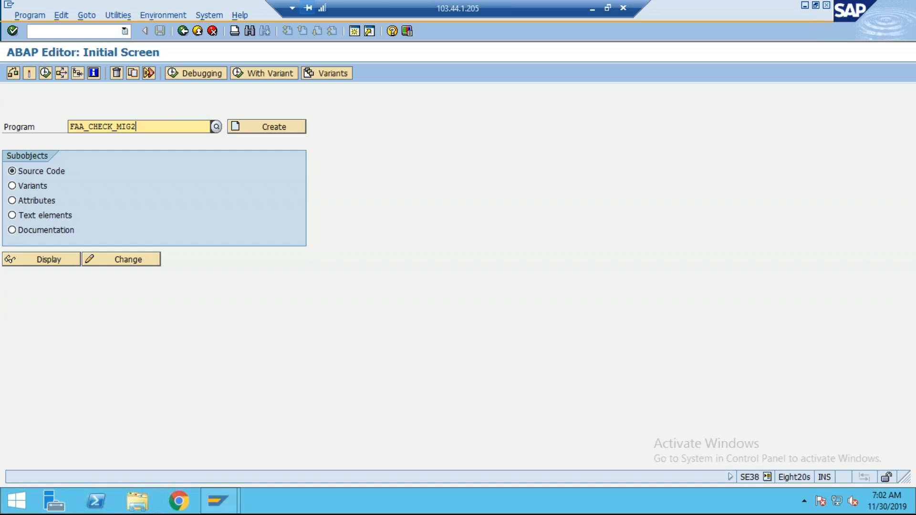
{"action": "type", "text": "SFIN"}
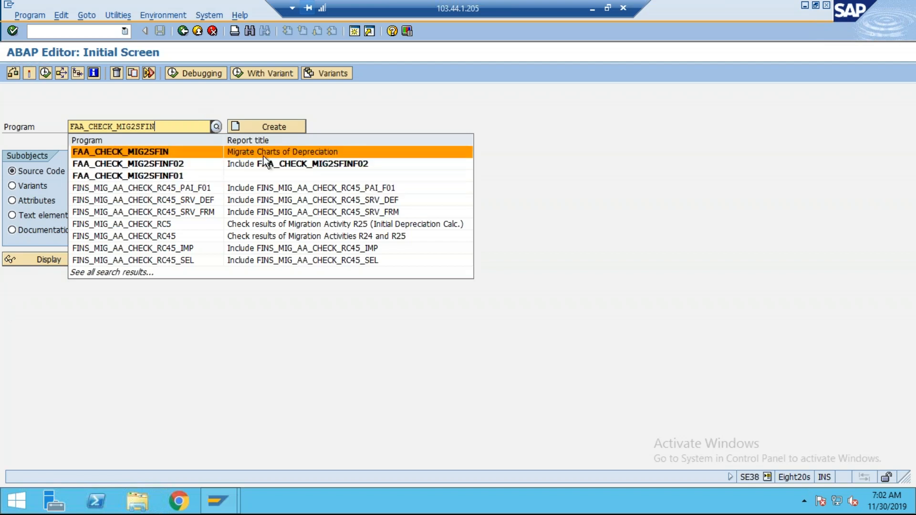
{"action": "left_click", "coordinate": [175, 157]}
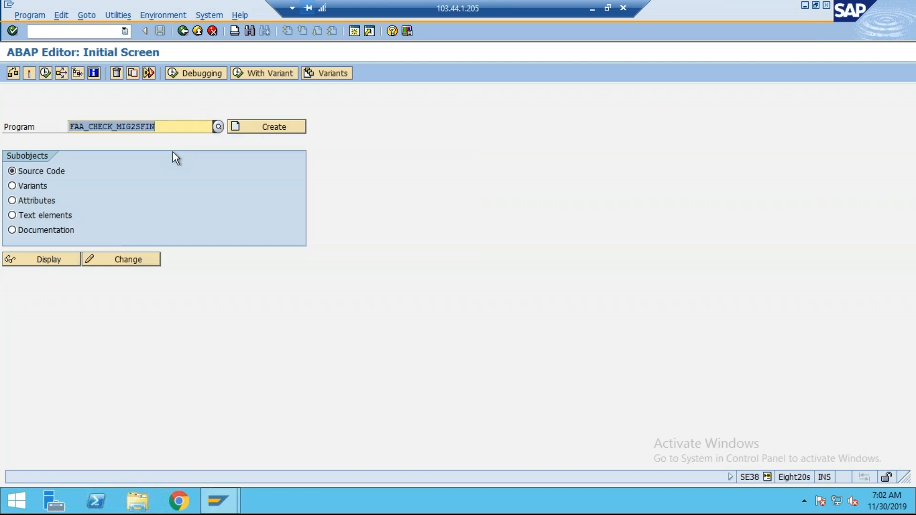
{"action": "left_click", "coordinate": [46, 73]}
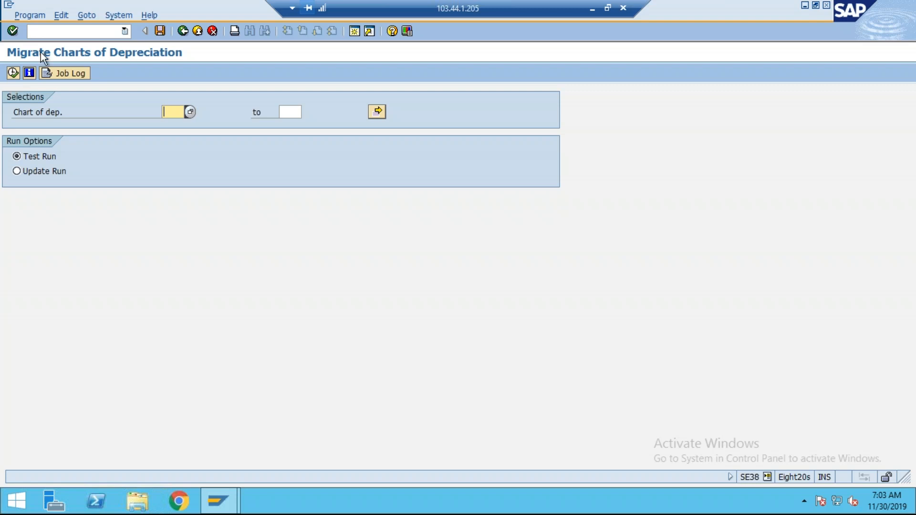
Step: Switch to the Excel workbook and clear the depreciation area notes in C8:E14 of Sheet4
{"action": "left_click", "coordinate": [593, 8]}
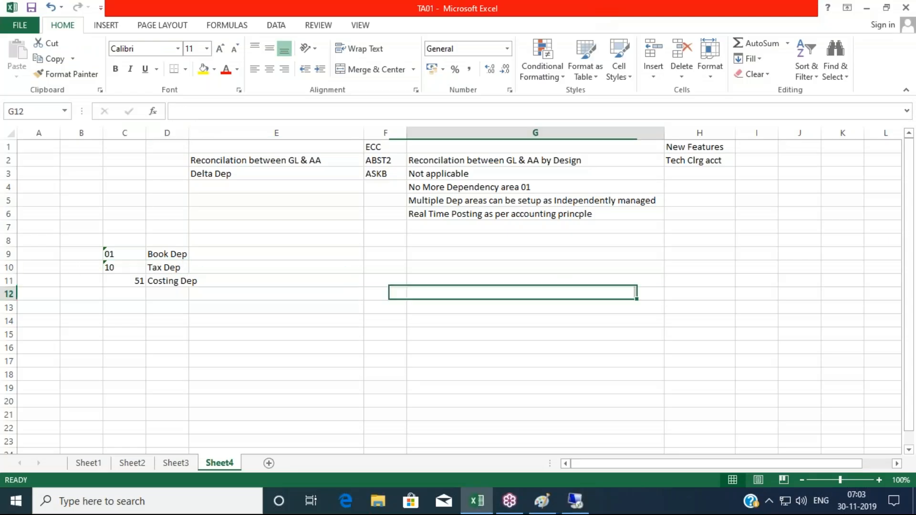
{"action": "left_click_drag", "start_coordinate": [132, 238], "coordinate": [297, 317]}
{"action": "key", "text": "Delete"}
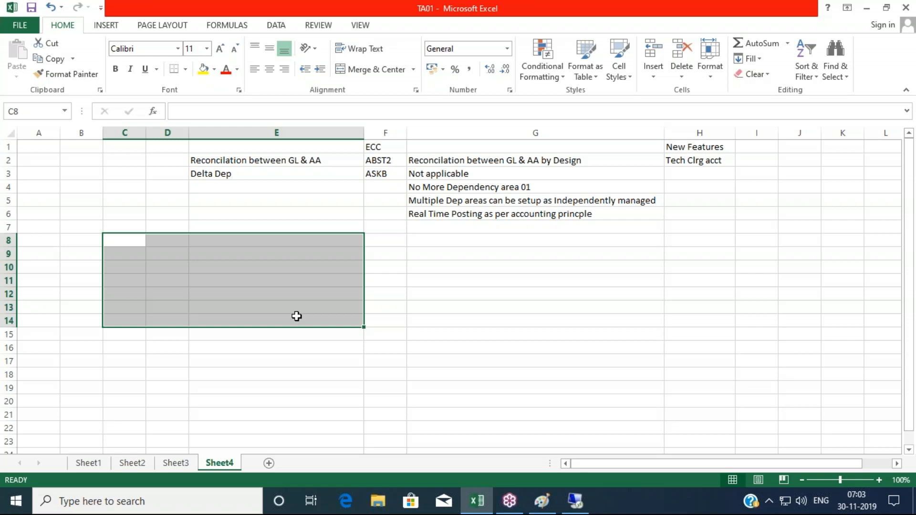
{"action": "left_click", "coordinate": [246, 365]}
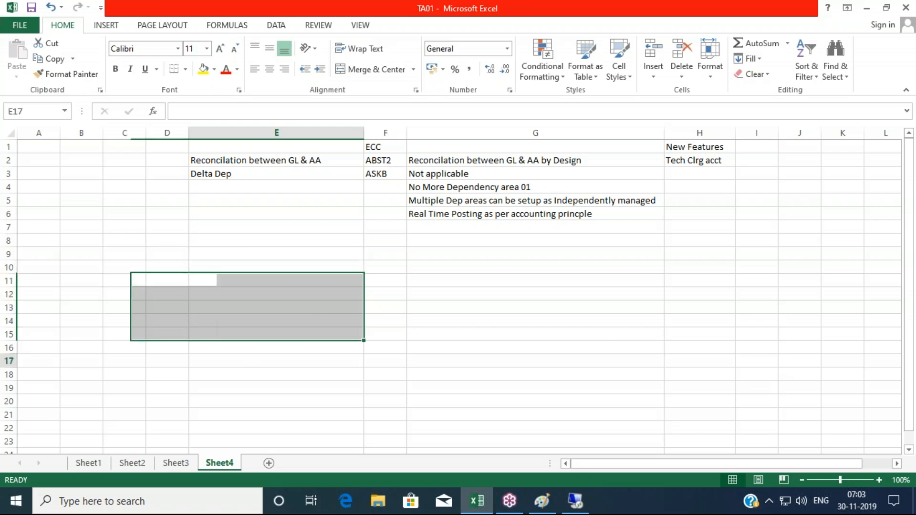
Step: Enter Book Dep in cell E11 and 01 as text in cell D11
{"action": "left_click", "coordinate": [244, 277]}
{"action": "type", "text": "Book Dep"}
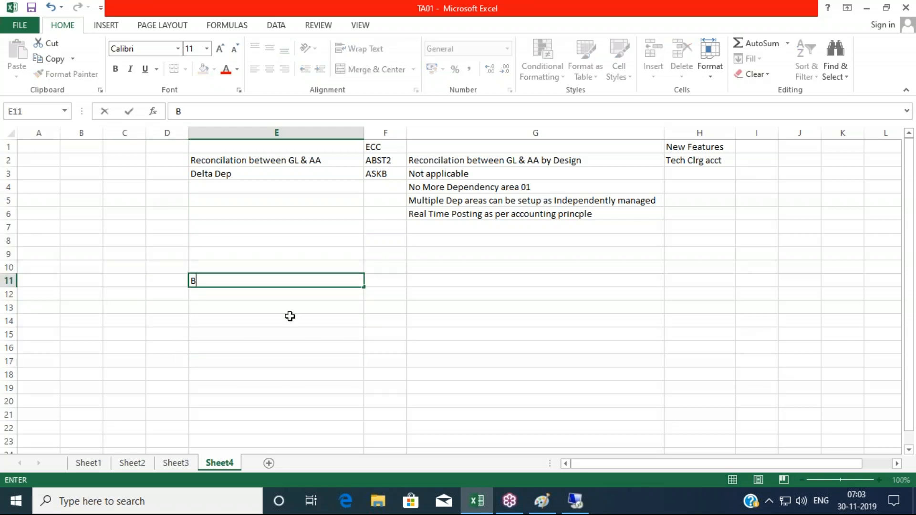
{"action": "key", "text": "Tab"}
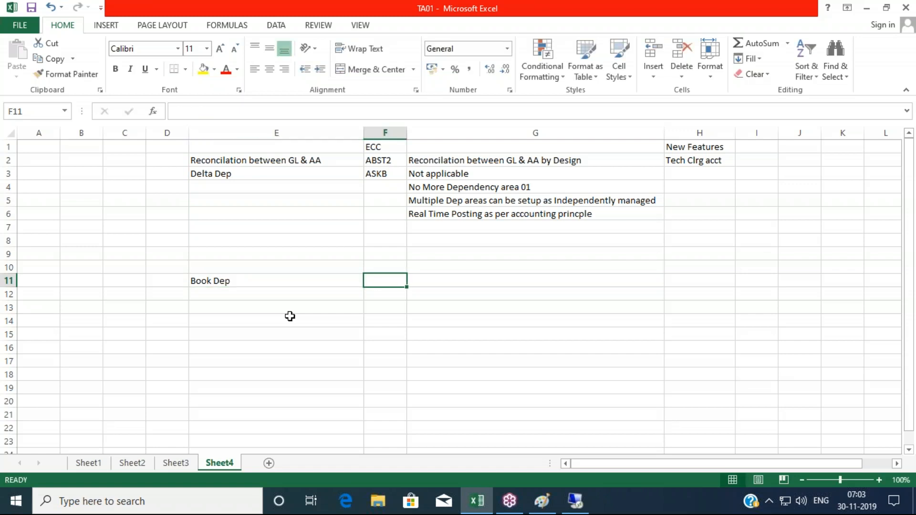
{"action": "key", "text": "Left"}
{"action": "key", "text": "Left"}
{"action": "type", "text": "'01"}
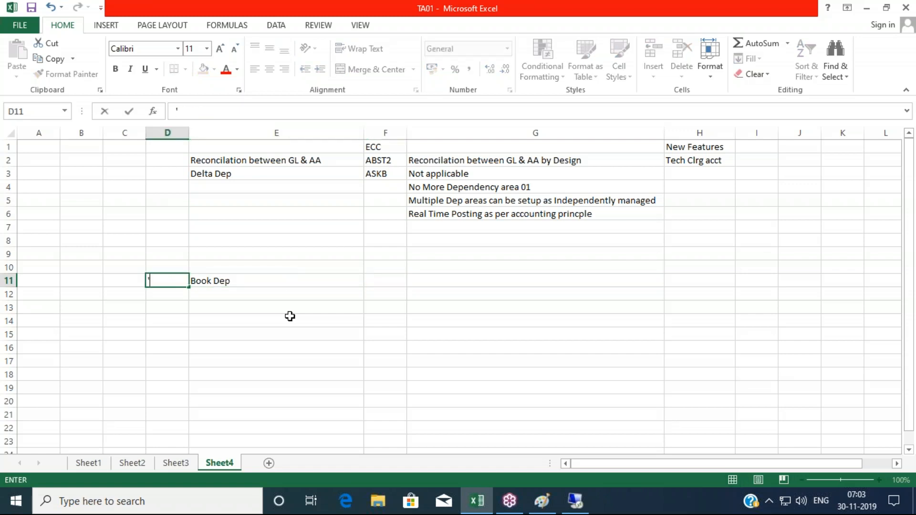
{"action": "key", "text": "Tab"}
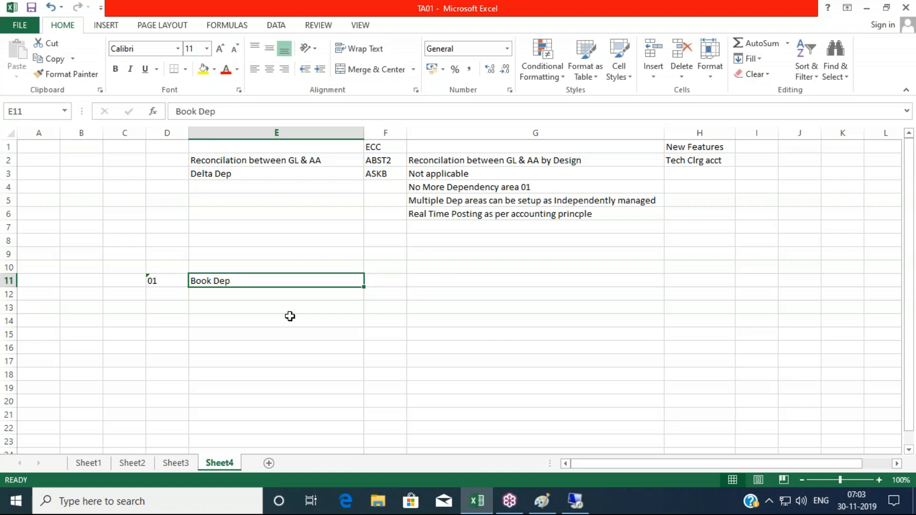
Step: Switch back to the SAP remote session and open the SAP Reference IMG with /nspro
{"action": "left_click", "coordinate": [592, 505]}
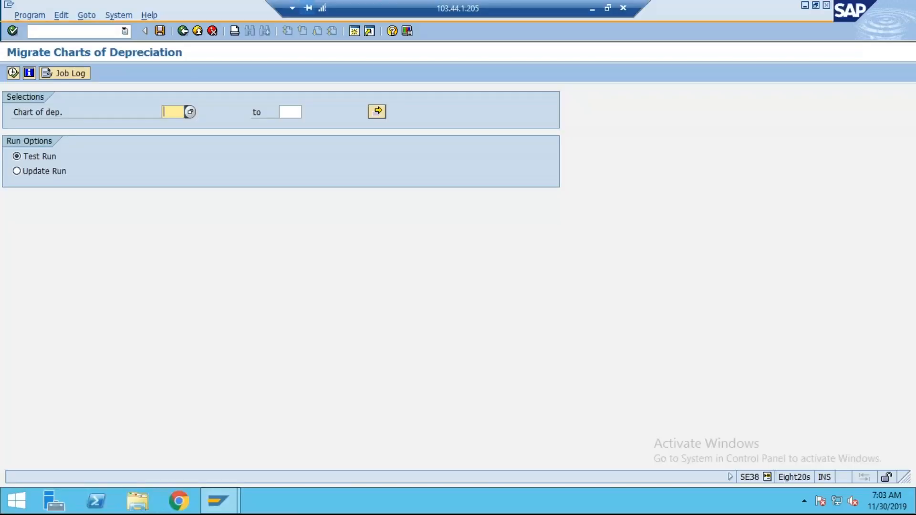
{"action": "left_click", "coordinate": [67, 30]}
{"action": "type", "text": "/nspro"}
{"action": "key", "text": "Return"}
{"action": "left_click", "coordinate": [81, 73]}
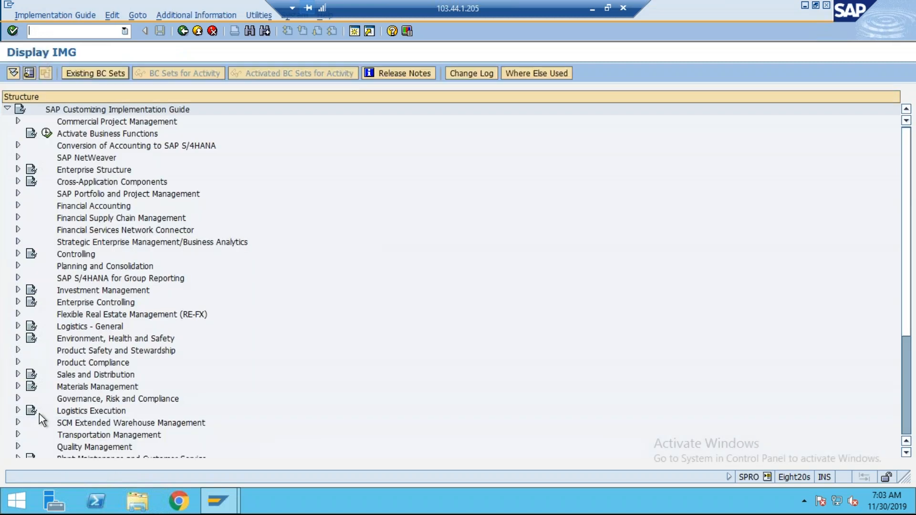
Step: Expand Financial Accounting, Asset Accounting and Organizational Structures in the implementation guide
{"action": "left_click", "coordinate": [18, 205]}
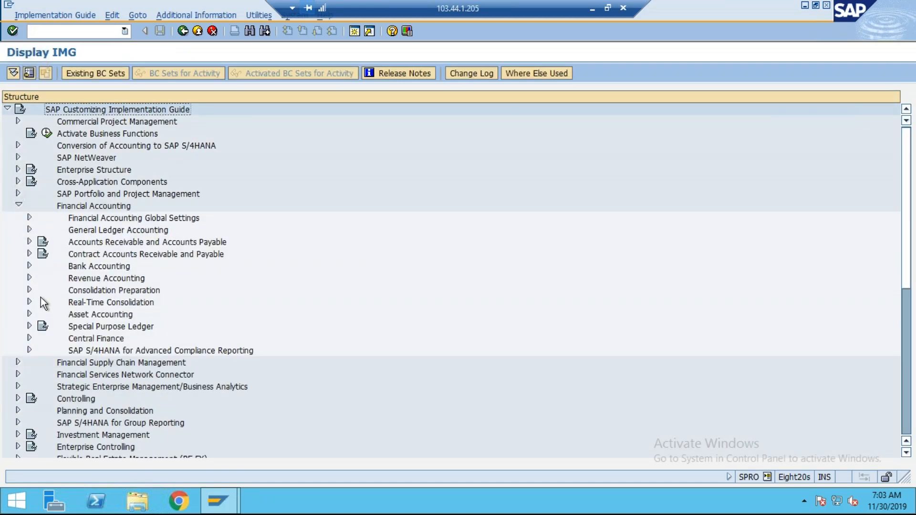
{"action": "left_click", "coordinate": [29, 313]}
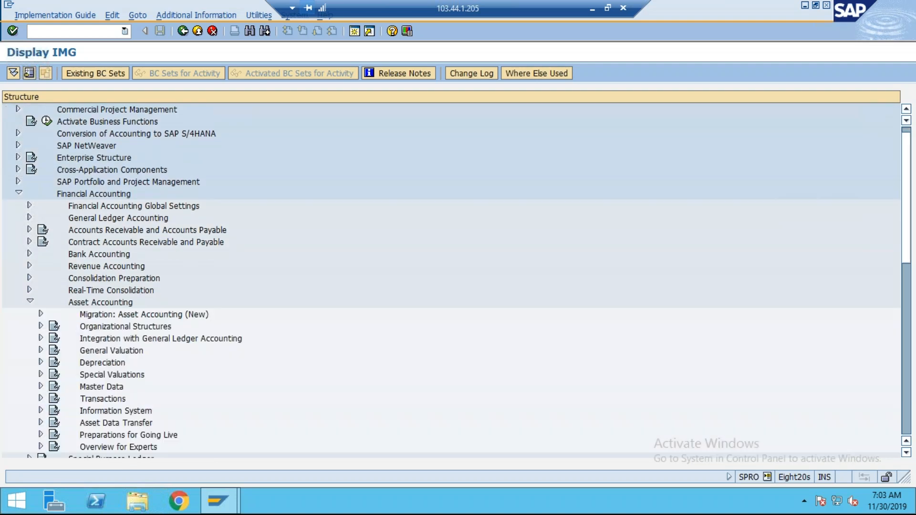
{"action": "scroll", "coordinate": [41, 292], "scroll_direction": "down", "scroll_amount": 3}
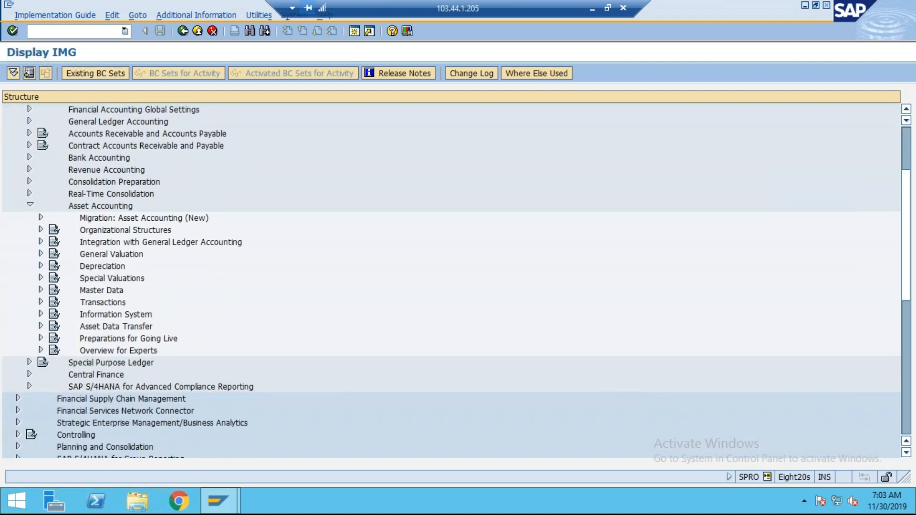
{"action": "left_click", "coordinate": [41, 229]}
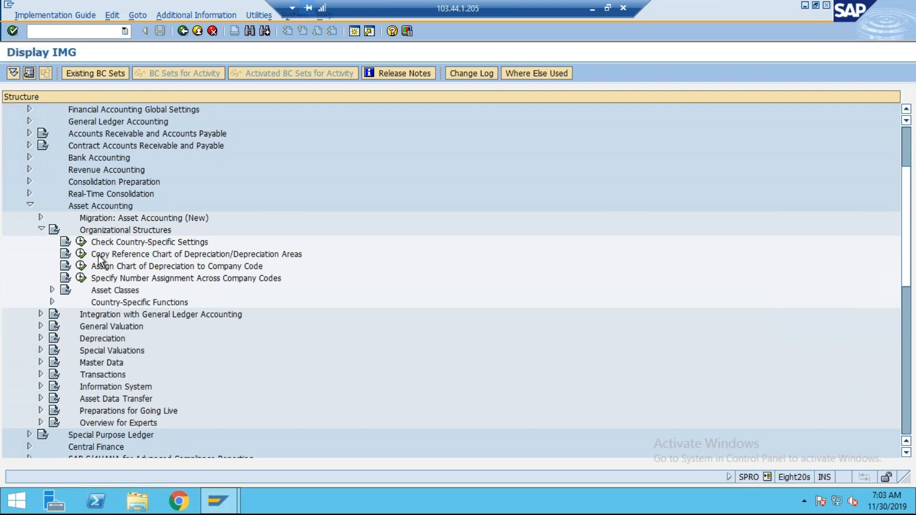
Step: Open the Copy Reference Chart of Depreciation activity under Organizational Structures and start copying an organizational object
{"action": "left_click", "coordinate": [82, 254]}
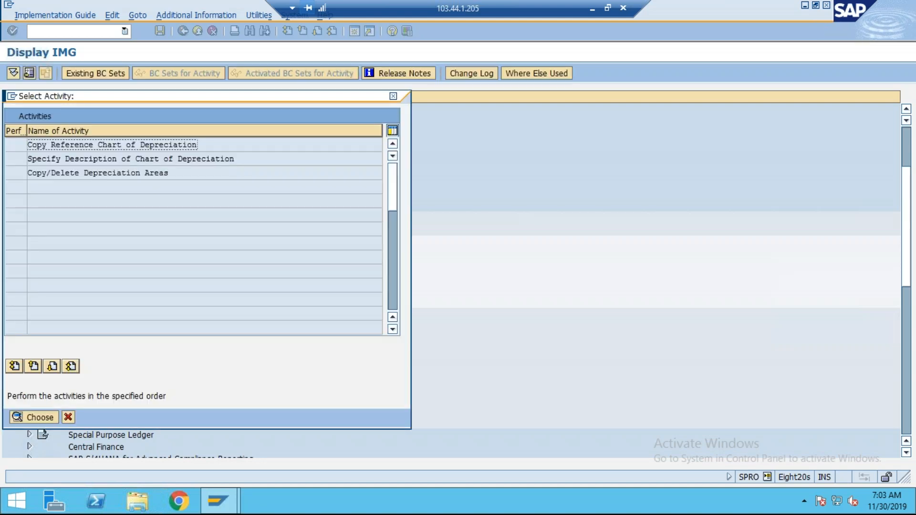
{"action": "double_click", "coordinate": [93, 144]}
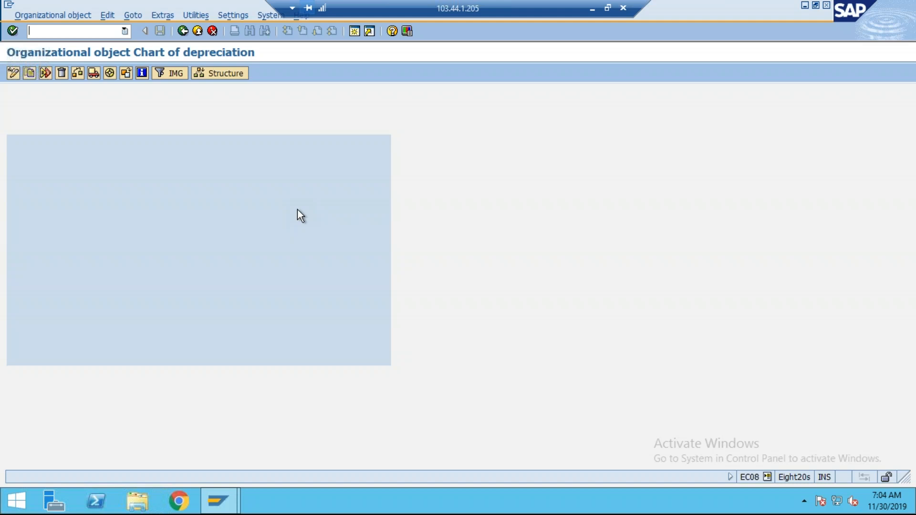
{"action": "left_click", "coordinate": [30, 74]}
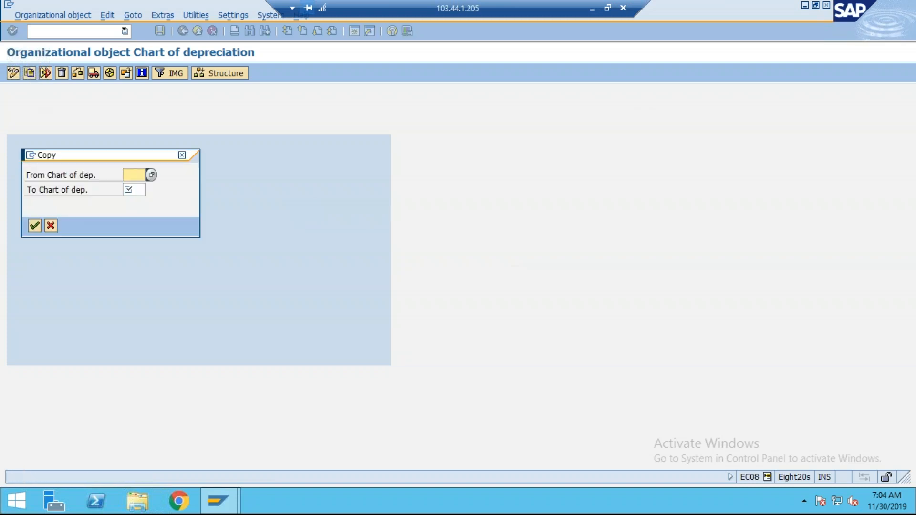
Step: Search the chart of depreciation list for usa and select 0US as the source chart
{"action": "left_click", "coordinate": [153, 173]}
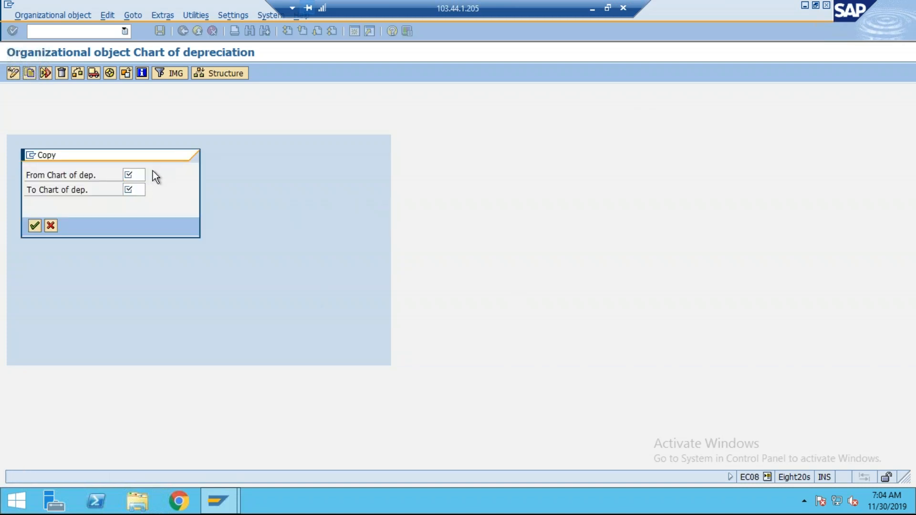
{"action": "key", "text": "ctrl+f"}
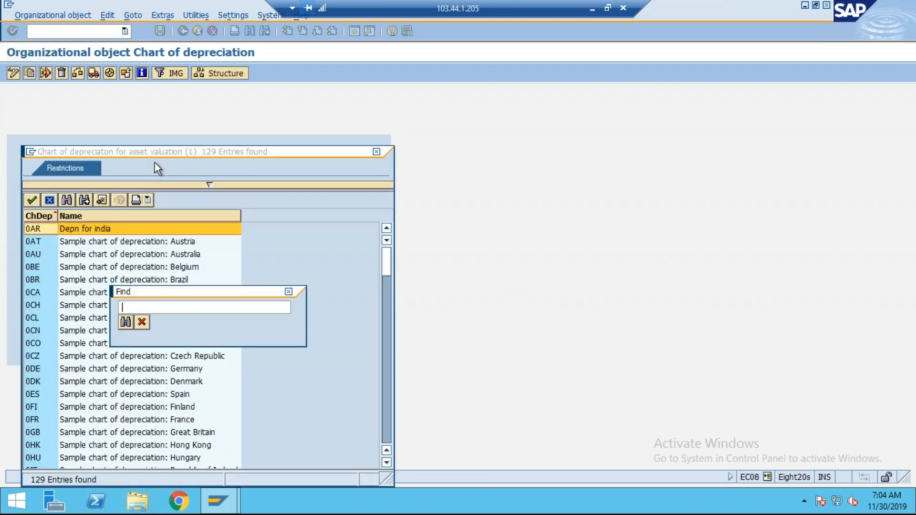
{"action": "type", "text": "usa"}
{"action": "key", "text": "Return"}
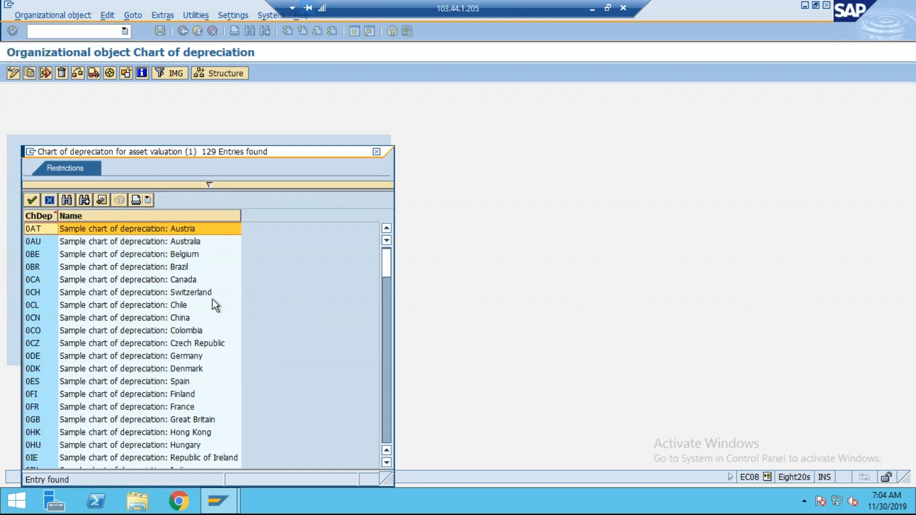
{"action": "key", "text": "ctrl+f"}
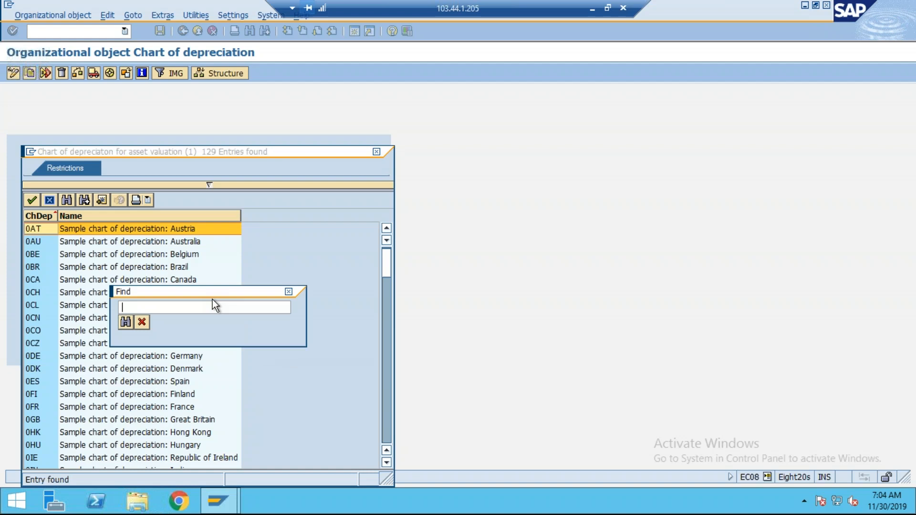
{"action": "key", "text": "Return"}
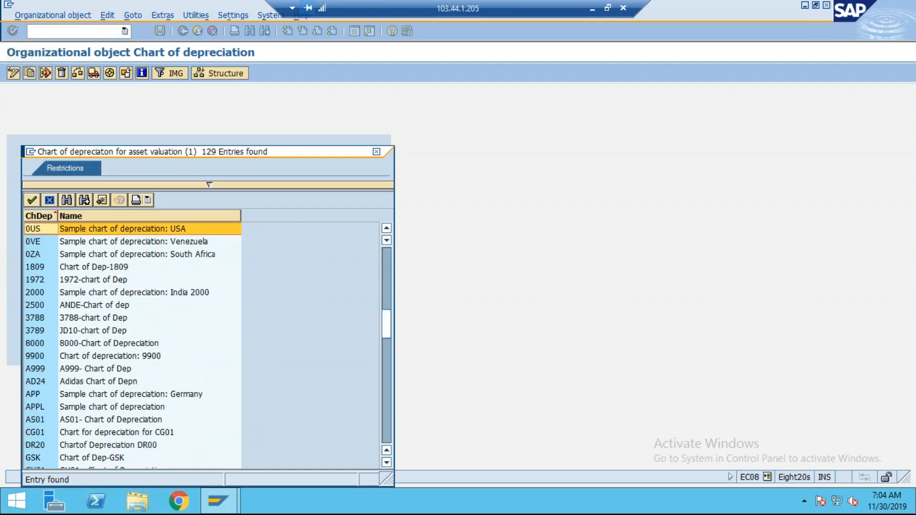
{"action": "double_click", "coordinate": [194, 229]}
Step: Copy the source chart to TA01 with number ranges and addresses, record it in customizing request BQ1K900002, and display the completed activities
{"action": "key", "text": "Tab"}
{"action": "type", "text": "ta01"}
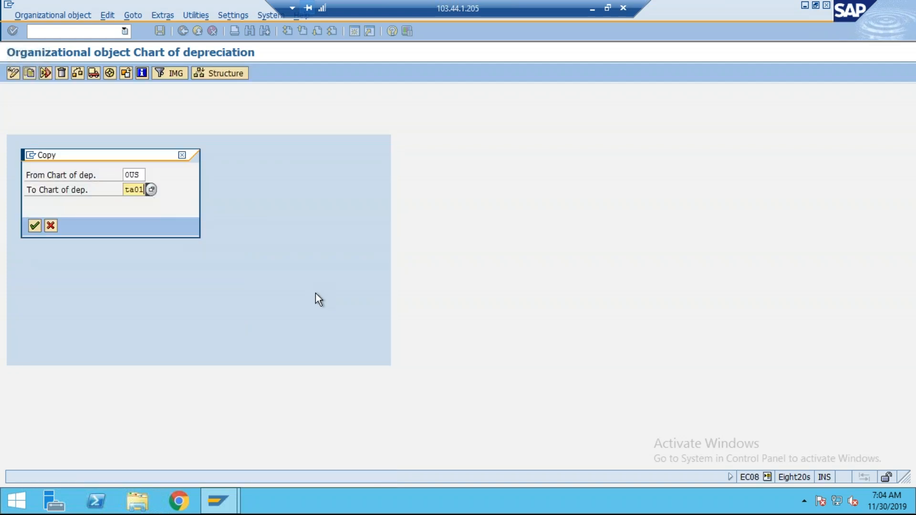
{"action": "left_click", "coordinate": [36, 226]}
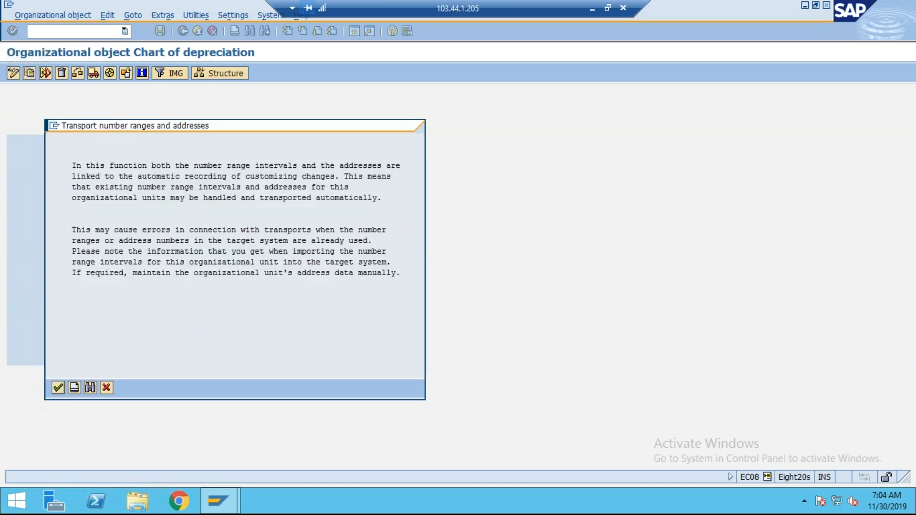
{"action": "left_click", "coordinate": [58, 388]}
{"action": "key", "text": "Return"}
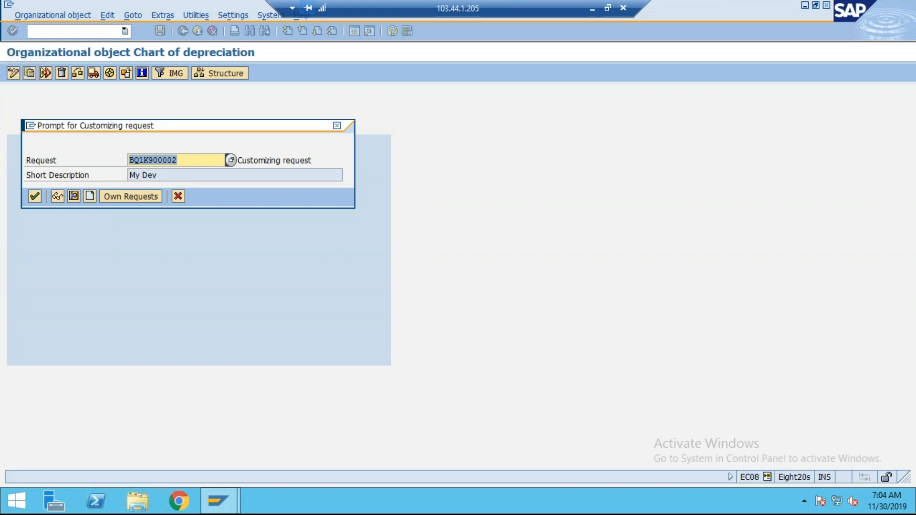
{"action": "left_click", "coordinate": [34, 196]}
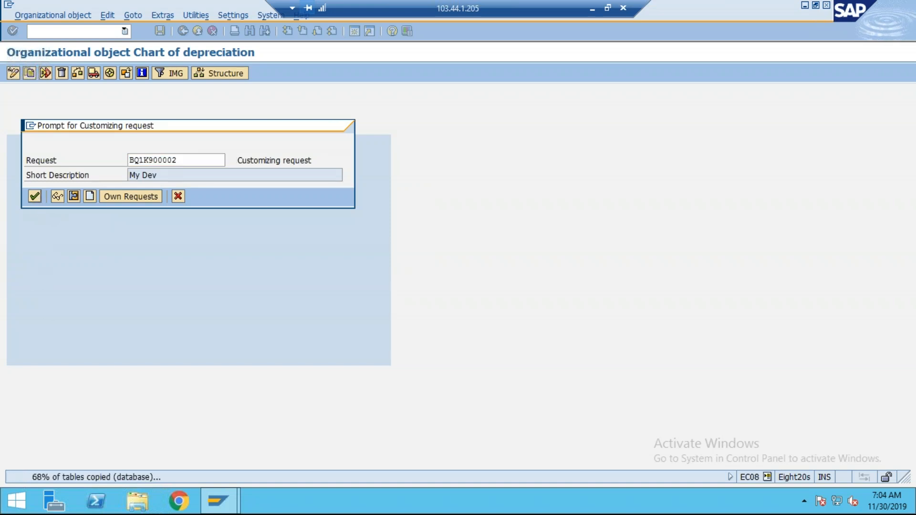
{"action": "key", "text": "Return"}
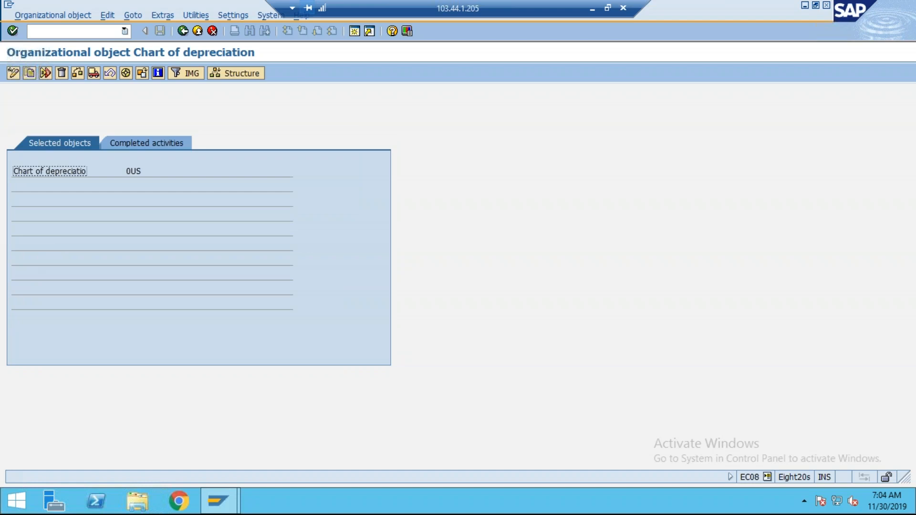
{"action": "left_click", "coordinate": [151, 144]}
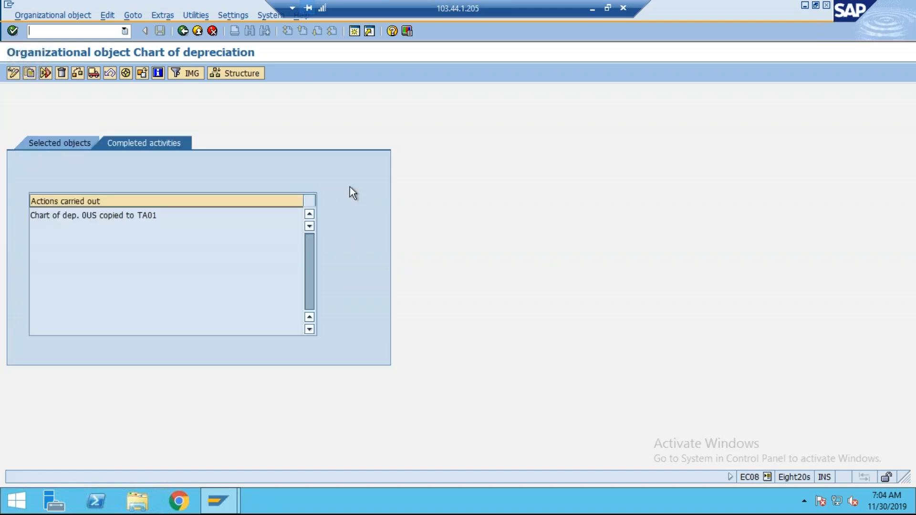
Step: Set the description of chart of depreciation TA01 to "TA01- Chart of Dep" and save it in customizing request BQ1K900002
{"action": "left_click", "coordinate": [180, 35]}
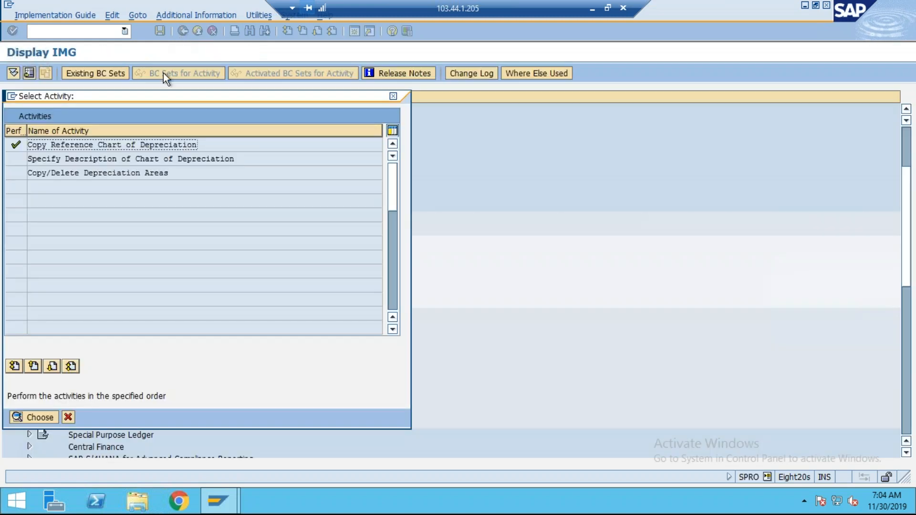
{"action": "double_click", "coordinate": [66, 161]}
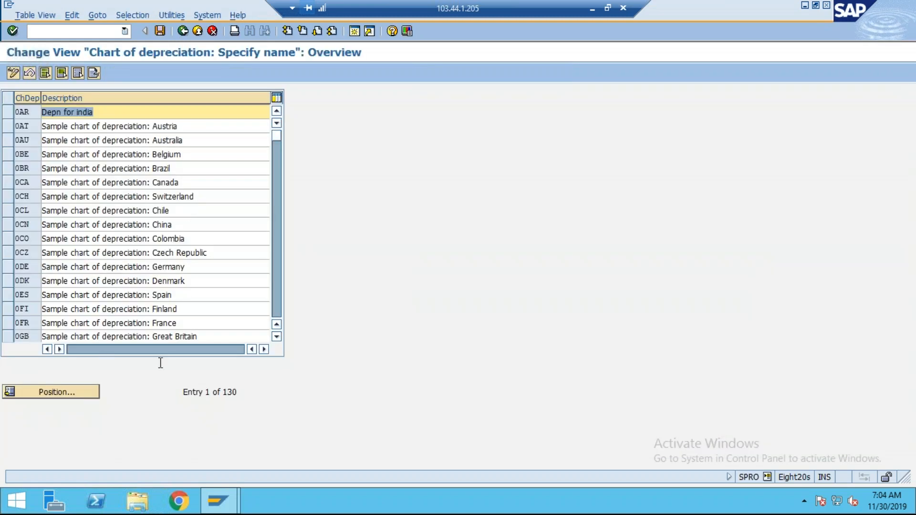
{"action": "left_click", "coordinate": [80, 391]}
{"action": "type", "text": "TA01"}
{"action": "key", "text": "Return"}
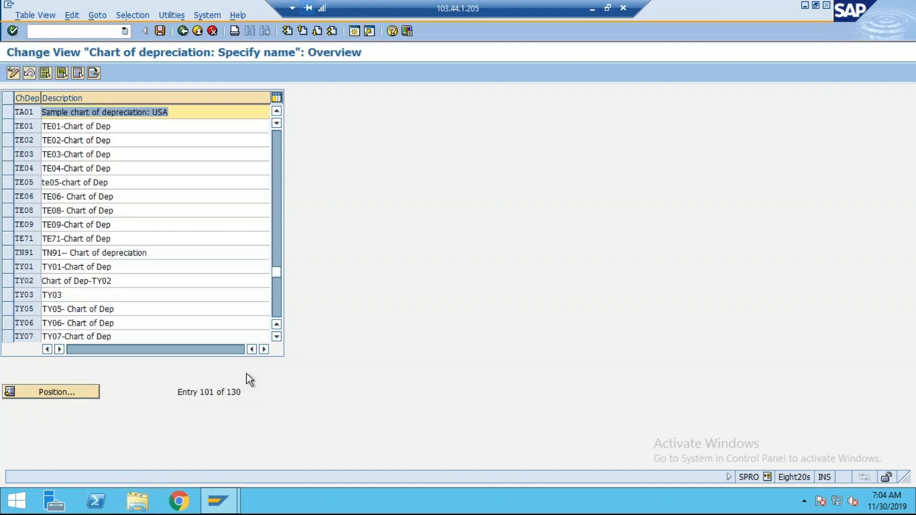
{"action": "type", "text": "TA01- Chart of Dep"}
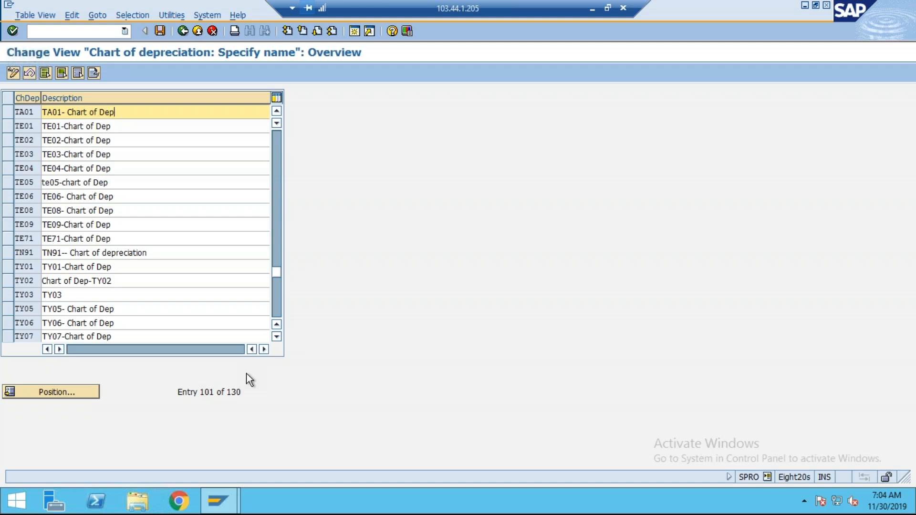
{"action": "left_click", "coordinate": [161, 36]}
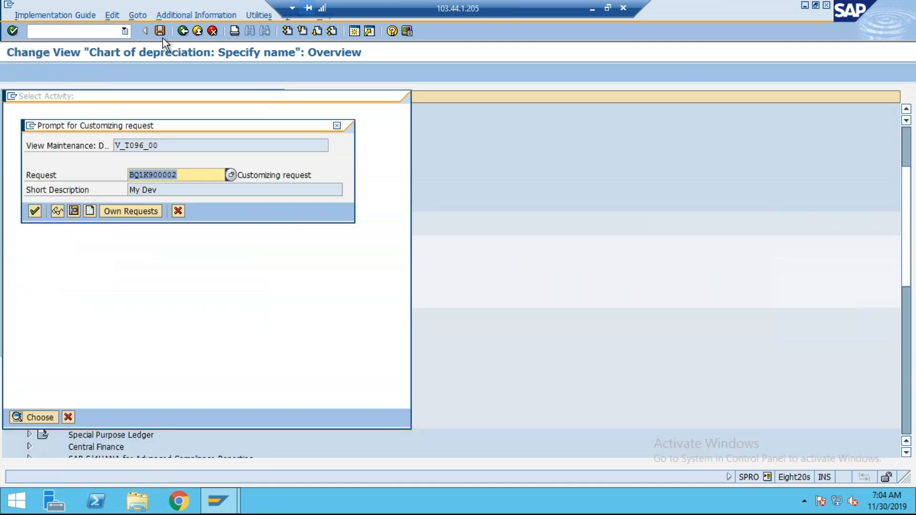
{"action": "left_click", "coordinate": [38, 209]}
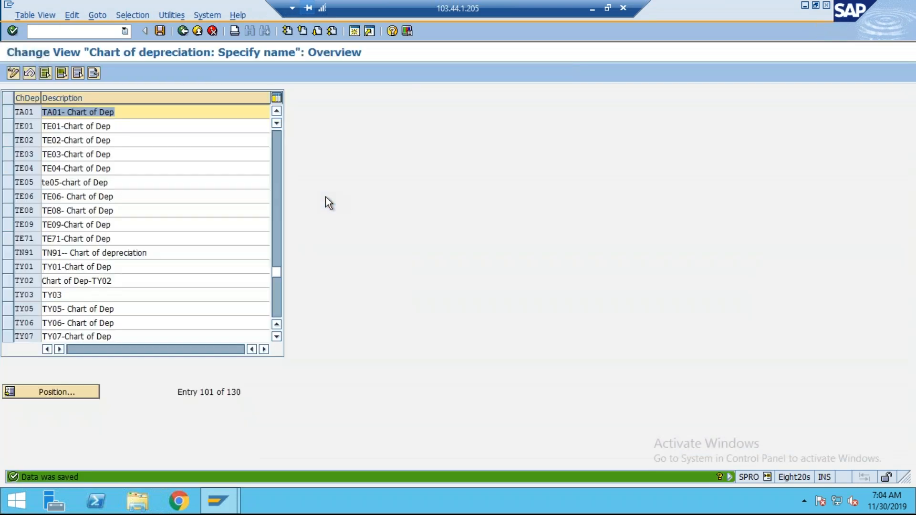
Step: Delete all depreciation areas from chart TA01 except area 1, Book depreciation in local currency, and return to the overview
{"action": "left_click", "coordinate": [183, 32]}
{"action": "double_click", "coordinate": [61, 173]}
{"action": "left_click", "coordinate": [35, 210]}
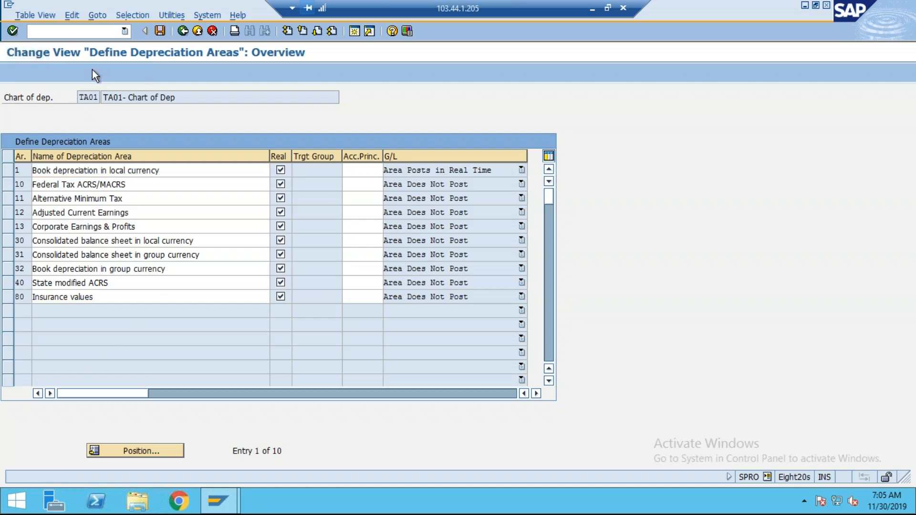
{"action": "left_click", "coordinate": [94, 73]}
{"action": "left_click", "coordinate": [7, 172]}
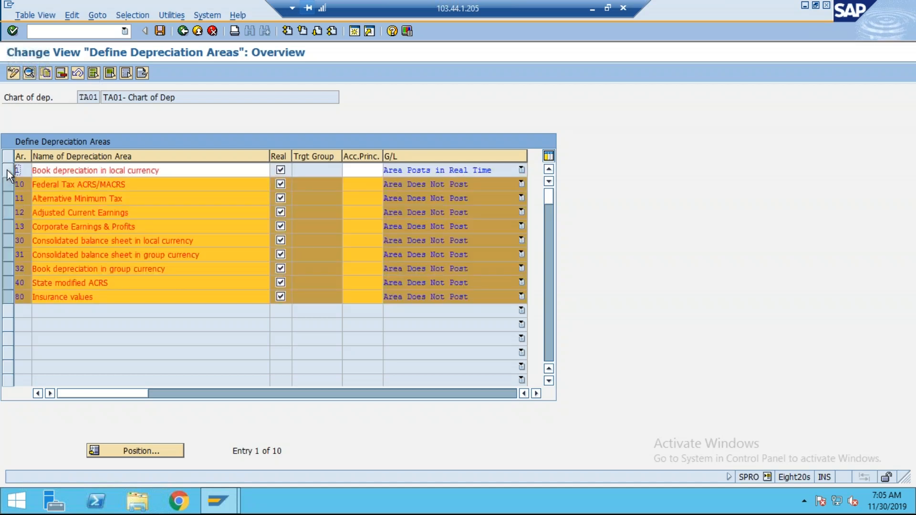
{"action": "left_click", "coordinate": [59, 73]}
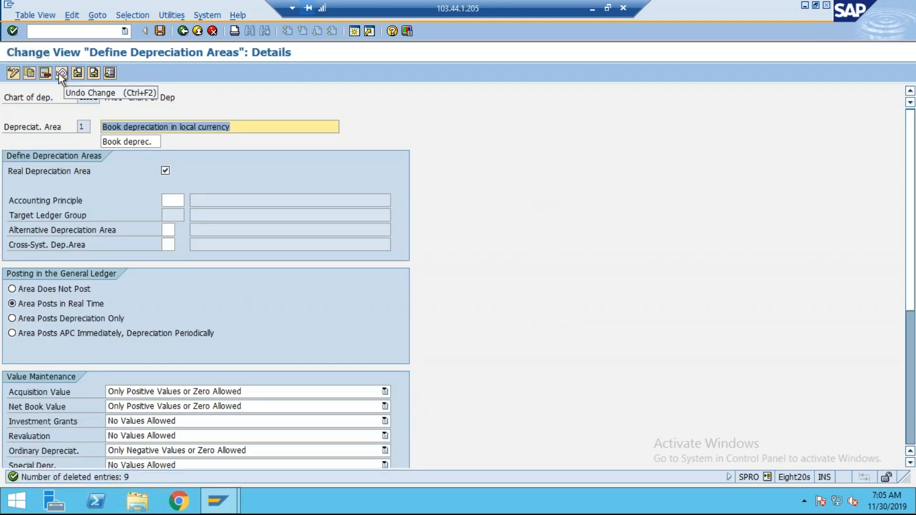
{"action": "left_click", "coordinate": [183, 32]}
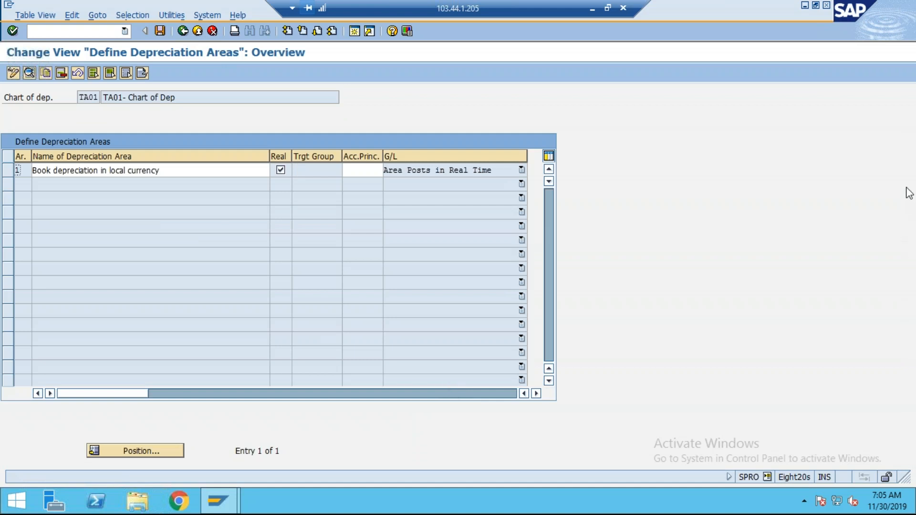
Step: Log on to the ECC 6 EHP 7 system with the user name and the account password
{"action": "mouse_move", "coordinate": [415, 159]}
{"action": "left_mouse_down"}
{"action": "mouse_move", "coordinate": [351, 123]}
{"action": "mouse_move", "coordinate": [401, 174]}
{"action": "left_mouse_up"}
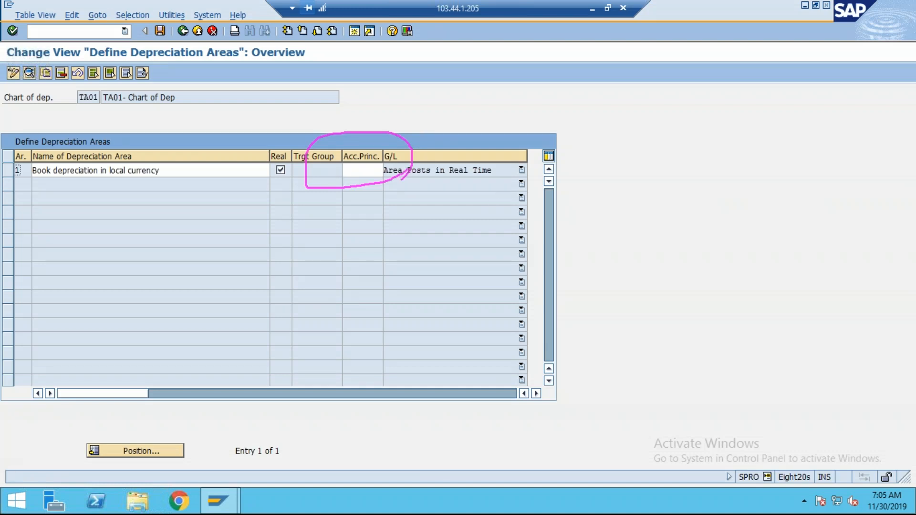
{"action": "mouse_move", "coordinate": [221, 498]}
{"action": "left_click", "coordinate": [138, 431]}
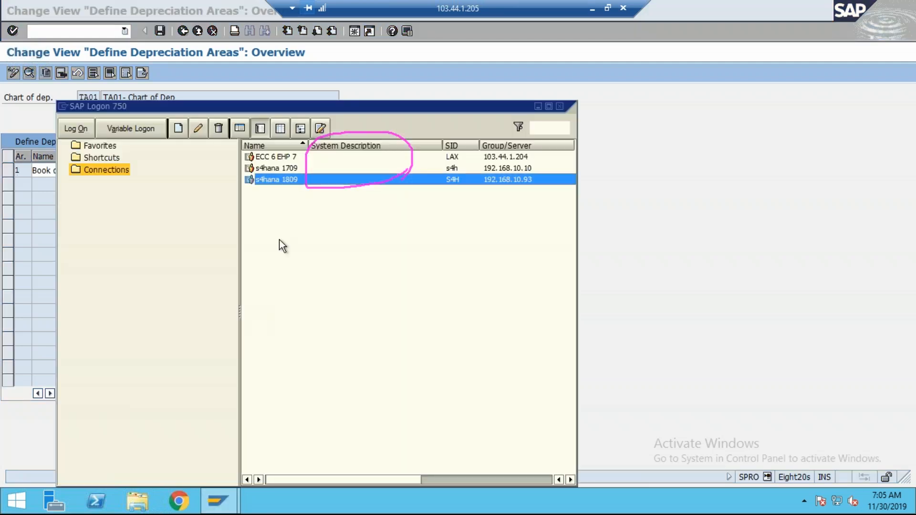
{"action": "double_click", "coordinate": [285, 156]}
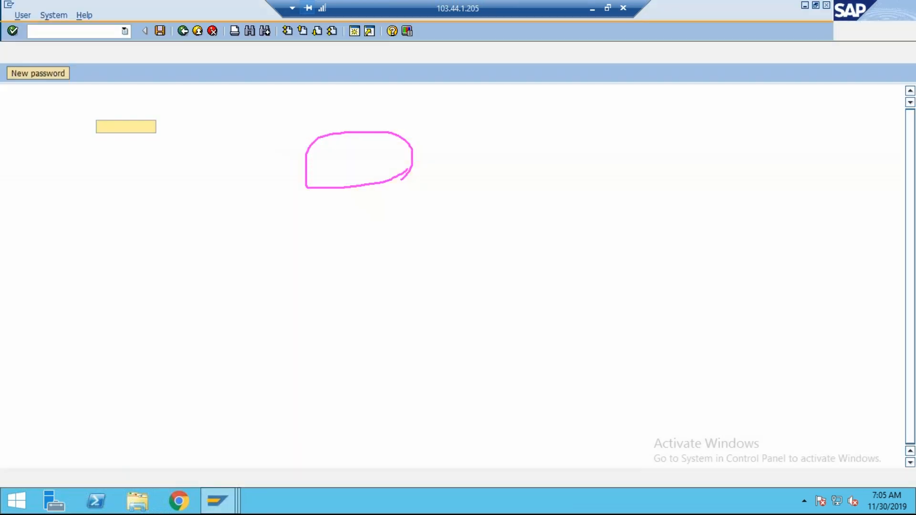
{"action": "type", "text": "p"}
{"action": "key", "text": "Down"}
{"action": "key", "text": "Return"}
{"action": "key", "text": "Tab"}
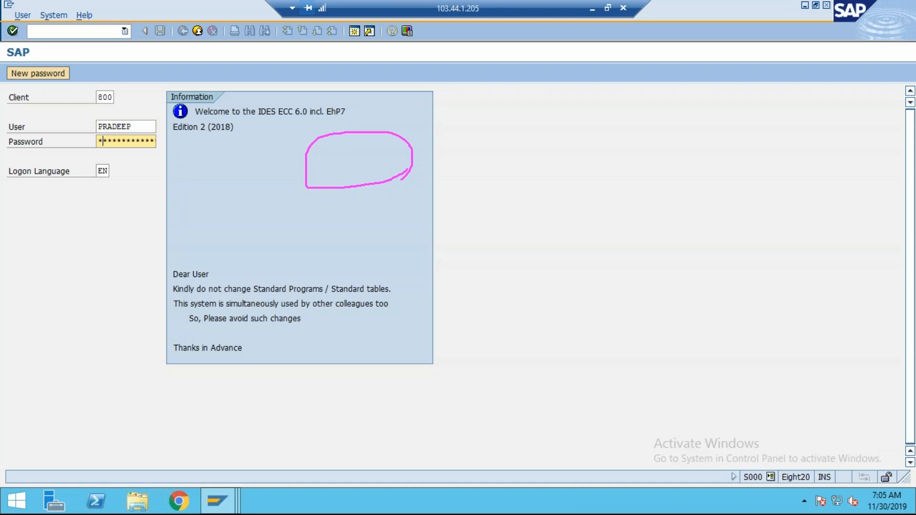
{"action": "key", "text": "Return"}
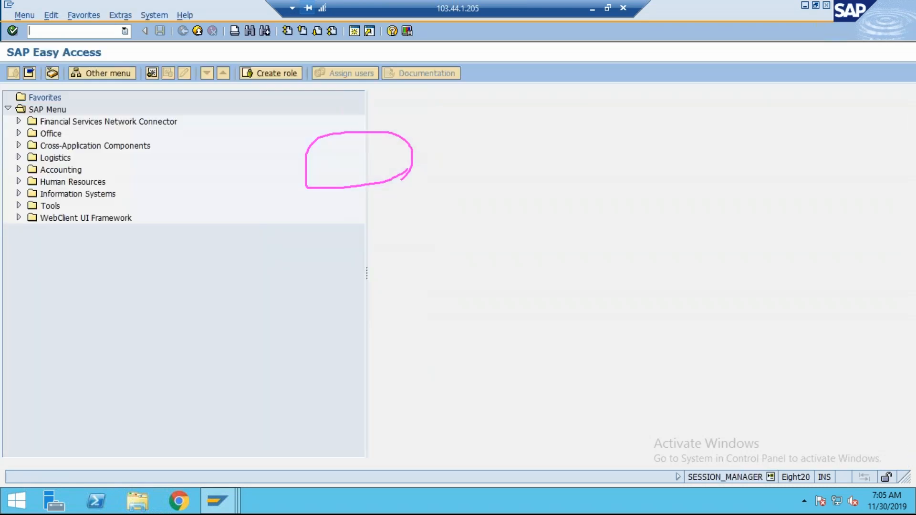
Step: Open the reference IMG through transaction spro and expand Asset Accounting under Financial Accounting (New)
{"action": "type", "text": "spro"}
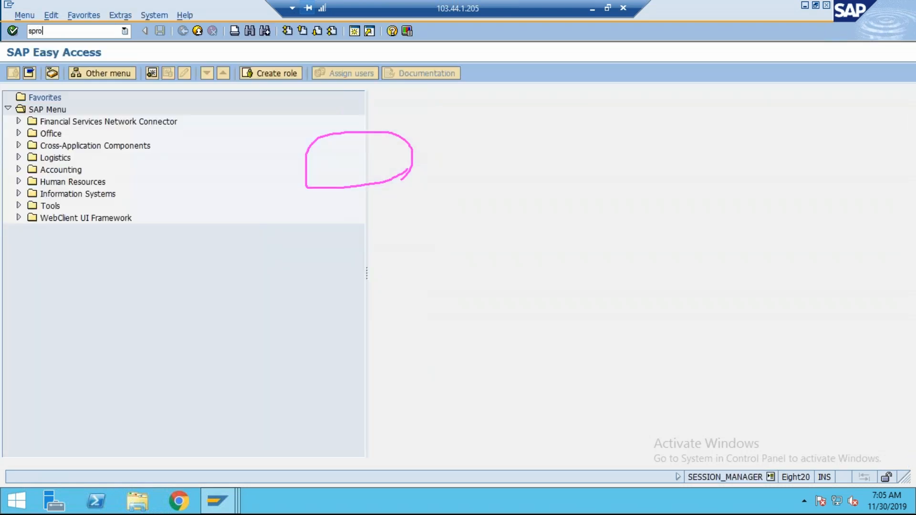
{"action": "key", "text": "Return"}
{"action": "left_click", "coordinate": [78, 76]}
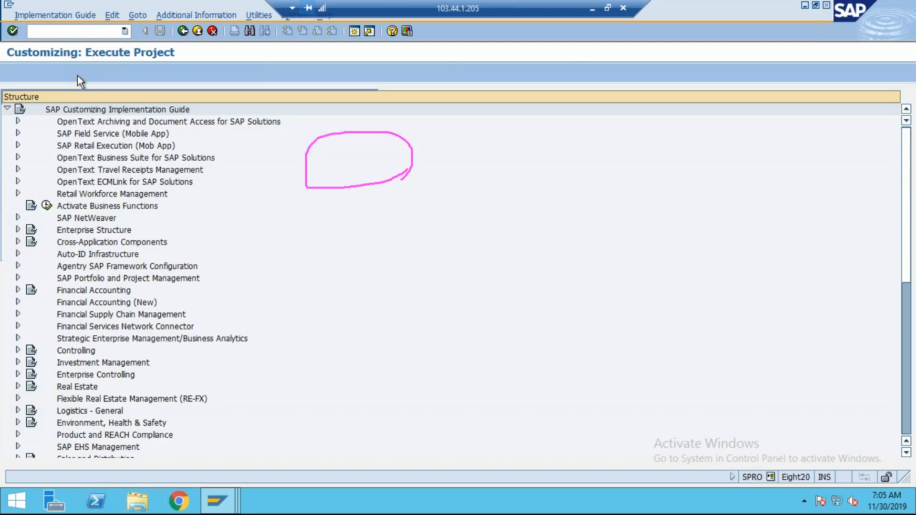
{"action": "left_click", "coordinate": [18, 302]}
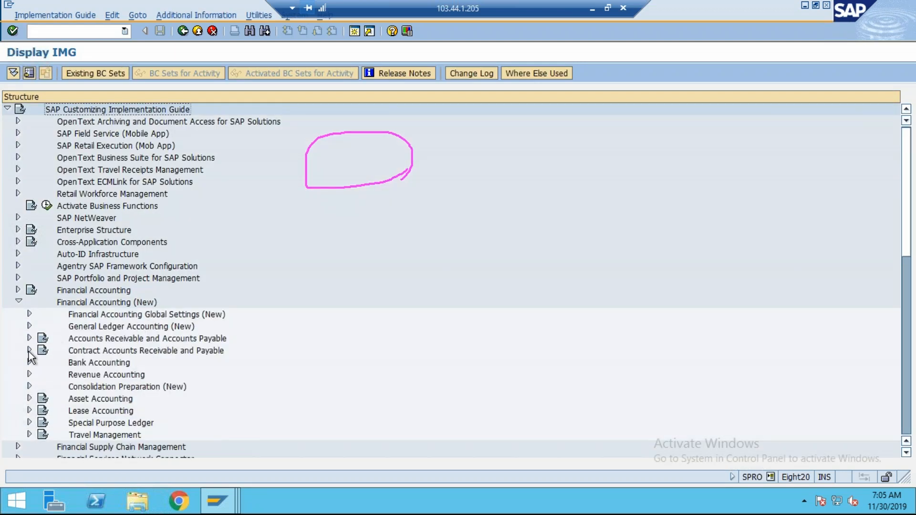
{"action": "left_click", "coordinate": [29, 398]}
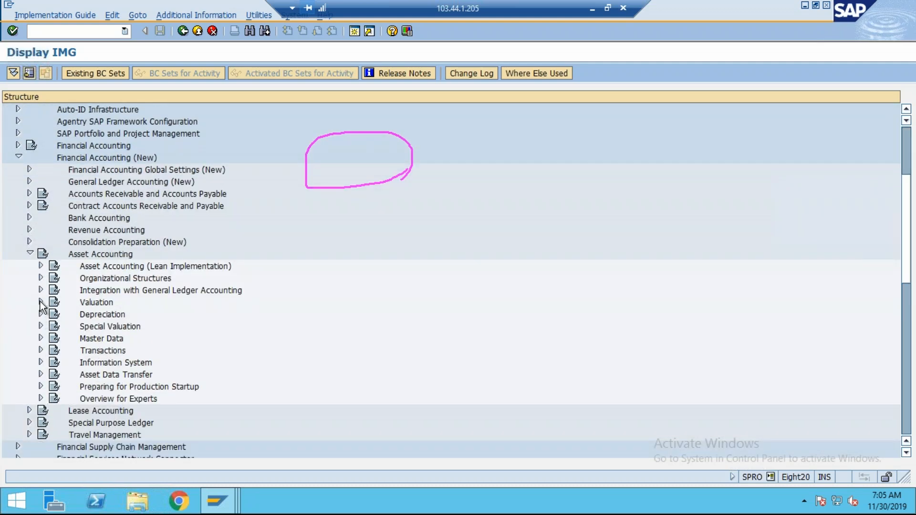
Step: Set the chart of depreciation to TY06 in the Asset Accounting valuation settings
{"action": "left_click", "coordinate": [41, 302]}
{"action": "left_click", "coordinate": [77, 315]}
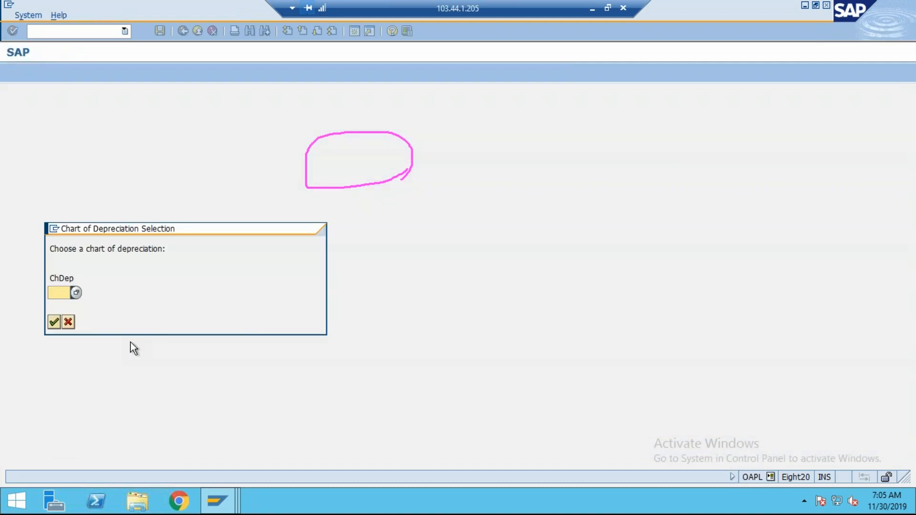
{"action": "type", "text": "ty06"}
{"action": "key", "text": "Return"}
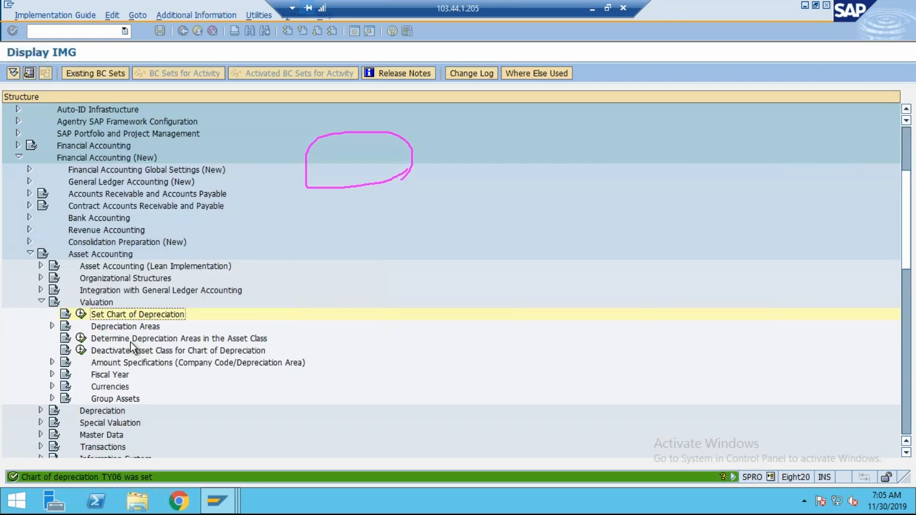
Step: Display the defined depreciation areas of chart TY06 to examine their target groups and G/L posting settings
{"action": "left_click", "coordinate": [52, 326]}
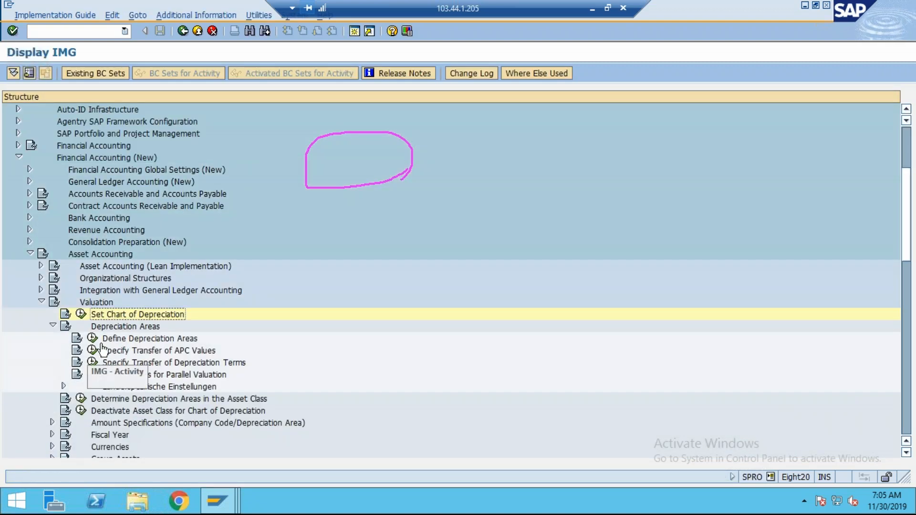
{"action": "left_click", "coordinate": [93, 338]}
{"action": "double_click", "coordinate": [64, 145]}
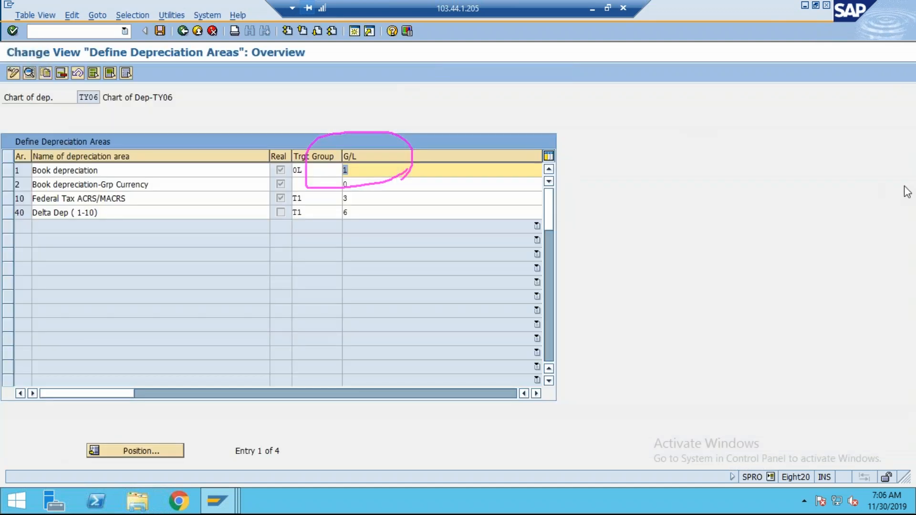
{"action": "left_click", "coordinate": [829, 282]}
{"action": "left_click", "coordinate": [913, 185]}
{"action": "left_click", "coordinate": [797, 232]}
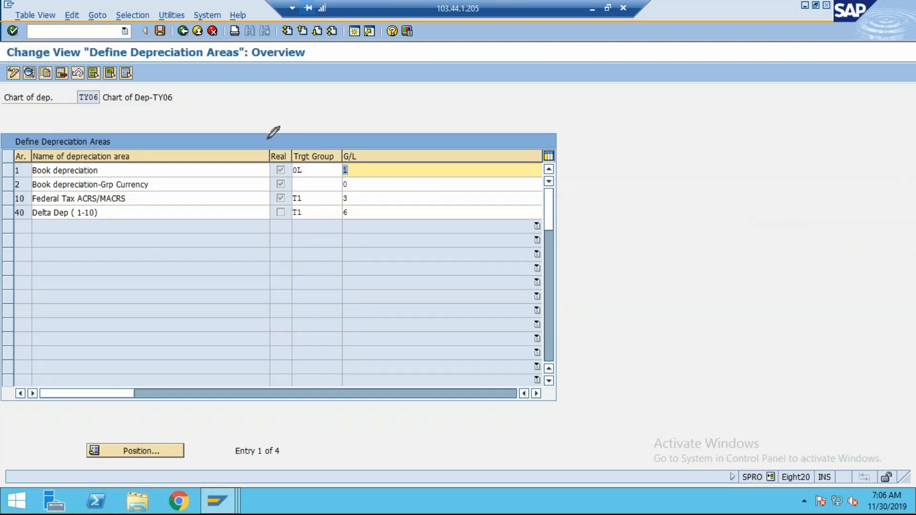
{"action": "left_click_drag", "start_coordinate": [336, 149], "coordinate": [411, 209]}
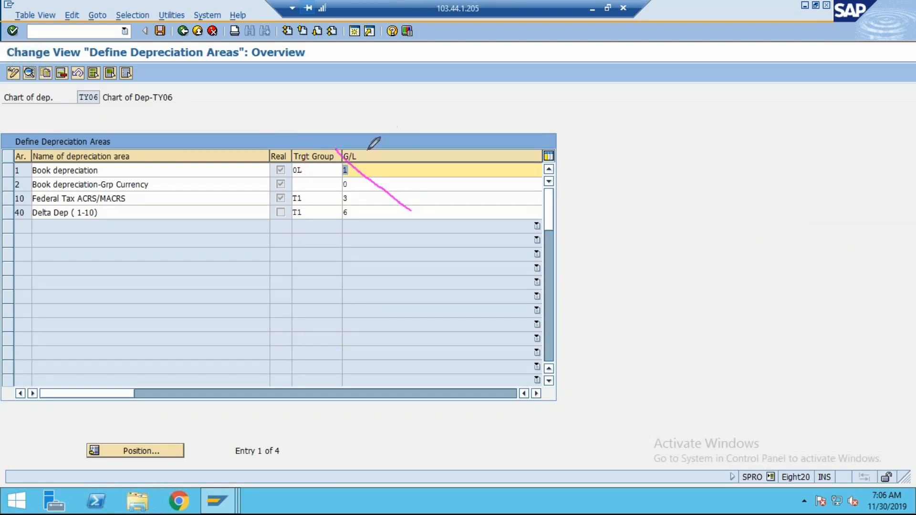
{"action": "left_click_drag", "start_coordinate": [375, 145], "coordinate": [375, 224]}
{"action": "left_click_drag", "start_coordinate": [307, 187], "coordinate": [350, 134]}
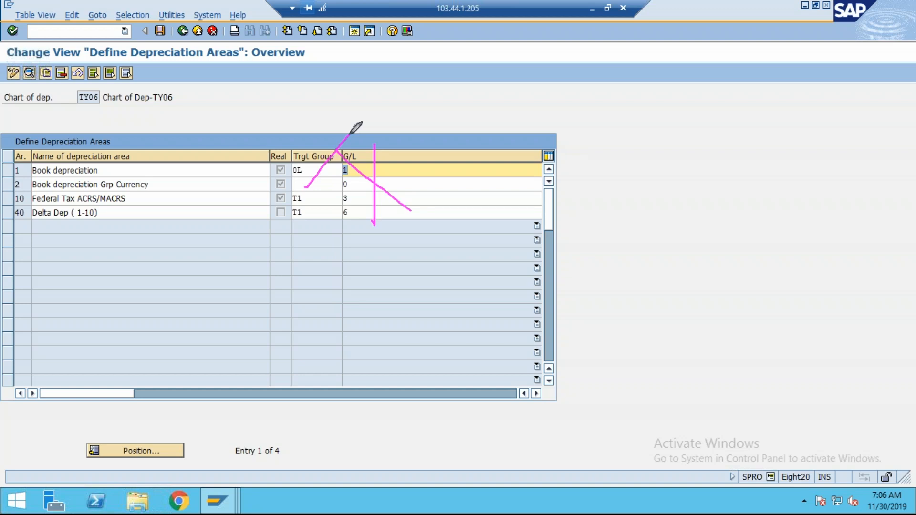
{"action": "mouse_move", "coordinate": [301, 193]}
{"action": "left_mouse_down"}
{"action": "mouse_move", "coordinate": [326, 222]}
{"action": "mouse_move", "coordinate": [278, 248]}
{"action": "left_mouse_up"}
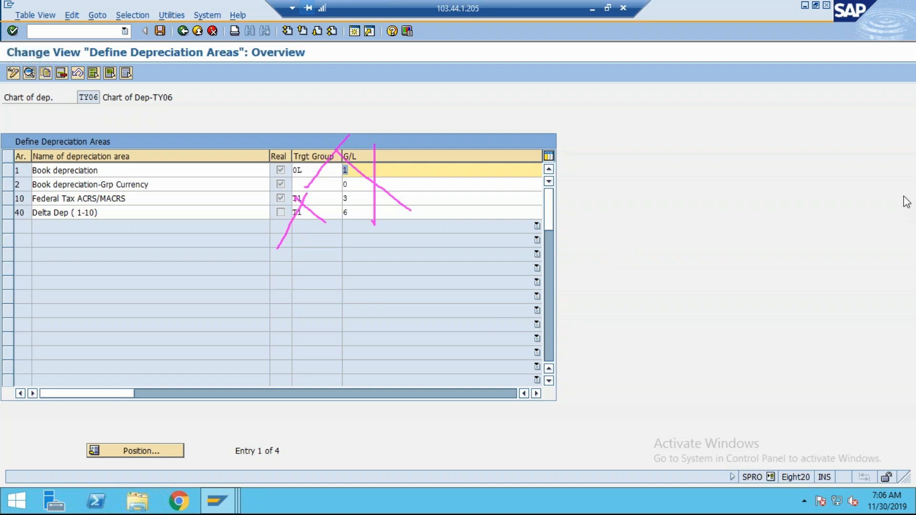
{"action": "left_click", "coordinate": [821, 285]}
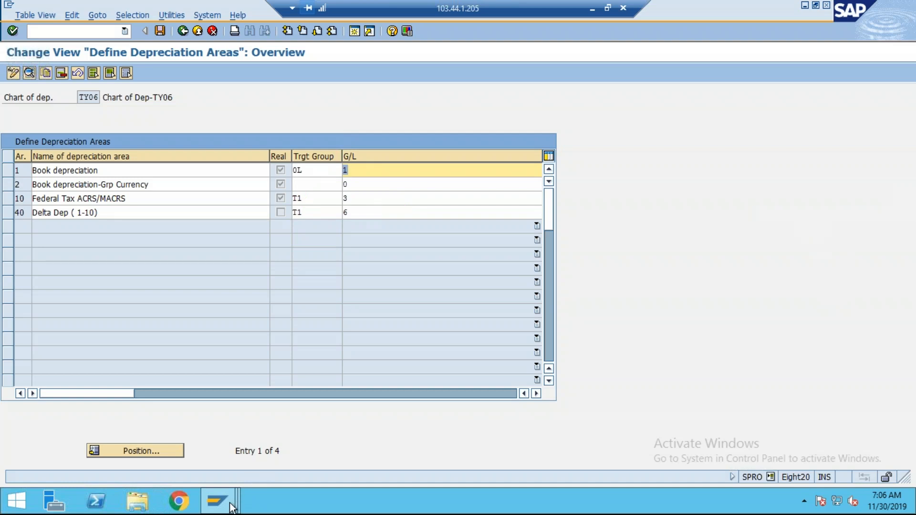
Step: Return to the session with chart TA01's depreciation areas and start transaction SE16N in a new session
{"action": "mouse_move", "coordinate": [229, 504]}
{"action": "left_click", "coordinate": [282, 425]}
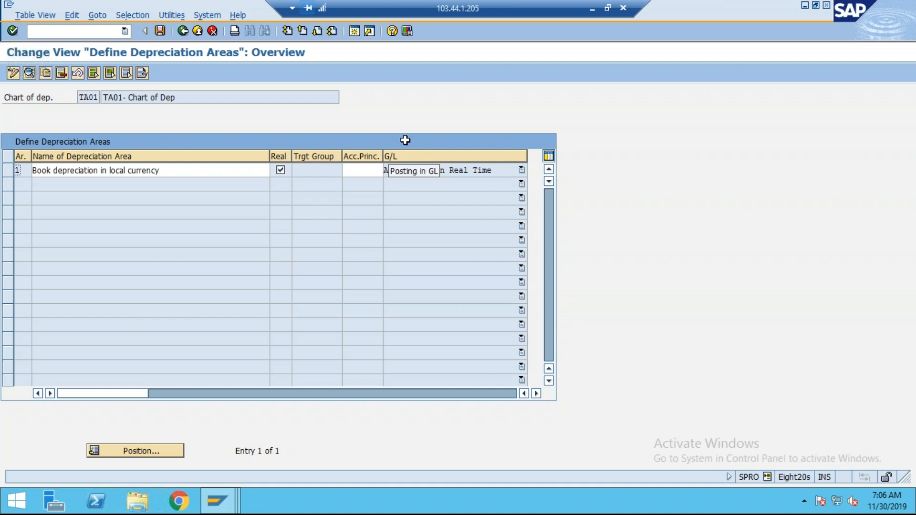
{"action": "left_click", "coordinate": [350, 32]}
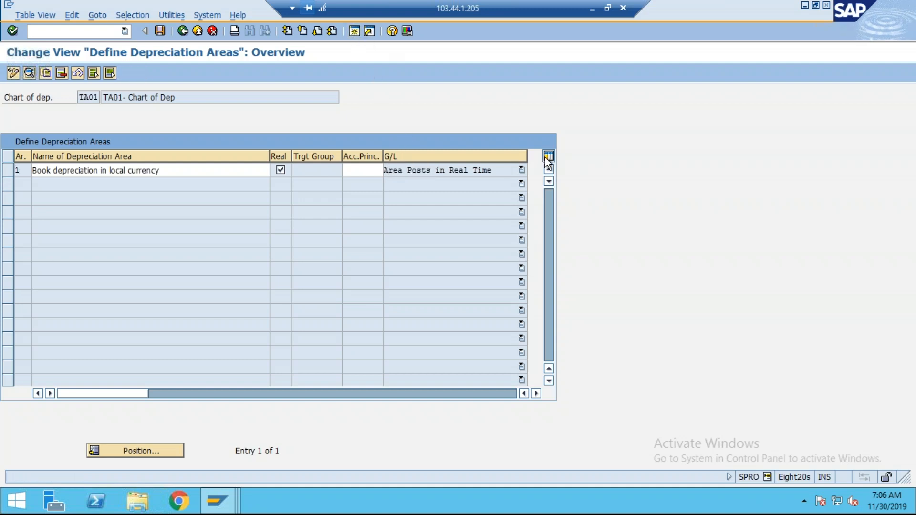
{"action": "type", "text": "se16n"}
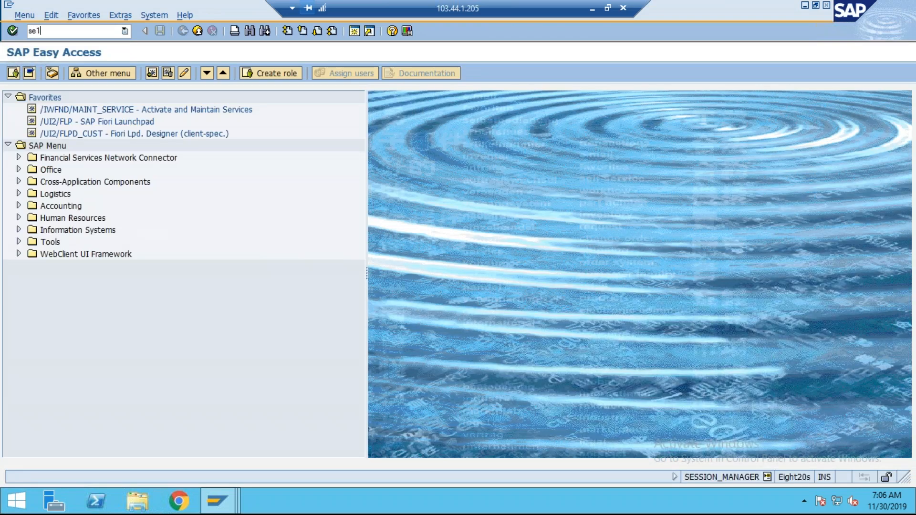
{"action": "key", "text": "Return"}
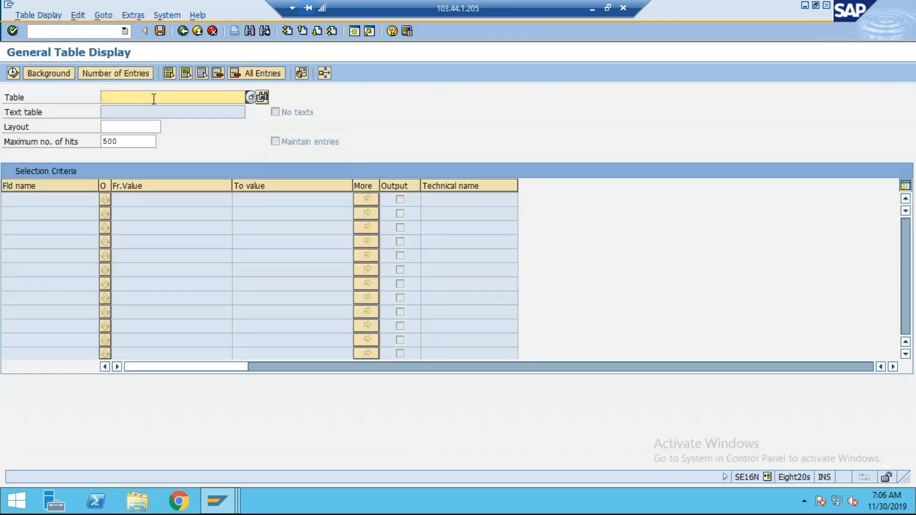
Step: Display the entries of table FINSC_LD_CMP_AP for company code TA01
{"action": "left_click", "coordinate": [153, 96]}
{"action": "left_click", "coordinate": [174, 112]}
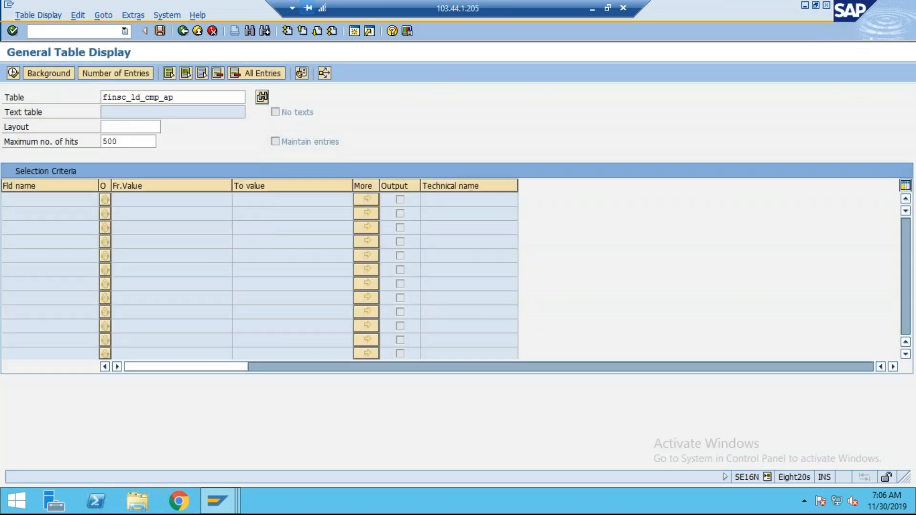
{"action": "key", "text": "Return"}
{"action": "left_click", "coordinate": [228, 227]}
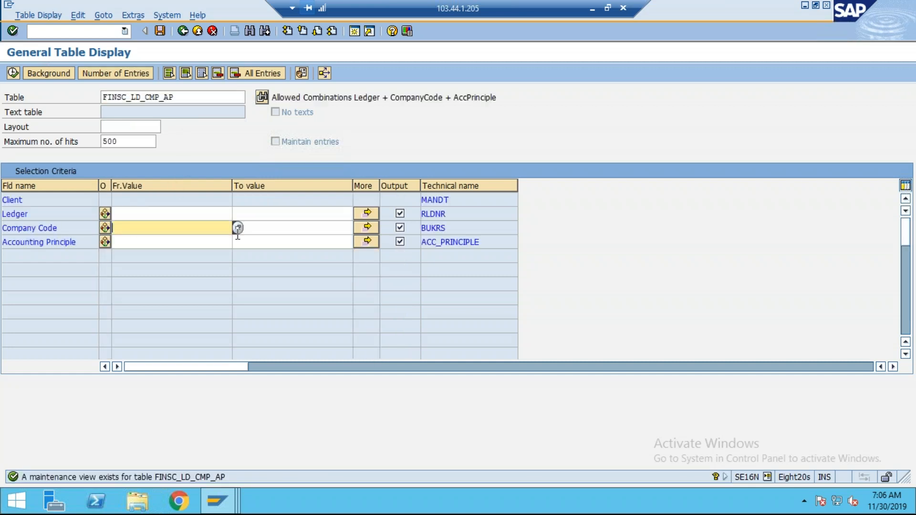
{"action": "type", "text": "ta01"}
{"action": "left_click", "coordinate": [13, 73]}
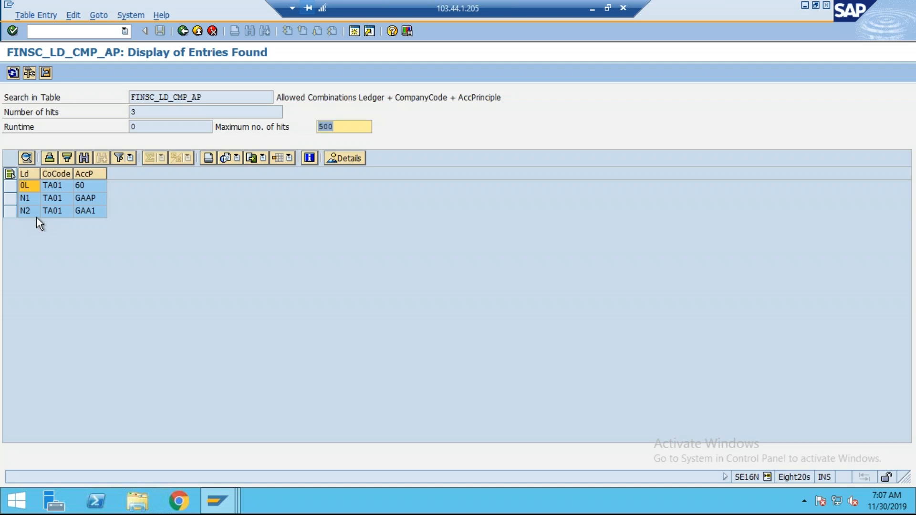
Step: Leave the table display and close its session to return to chart TA01's depreciation areas
{"action": "left_click", "coordinate": [198, 31]}
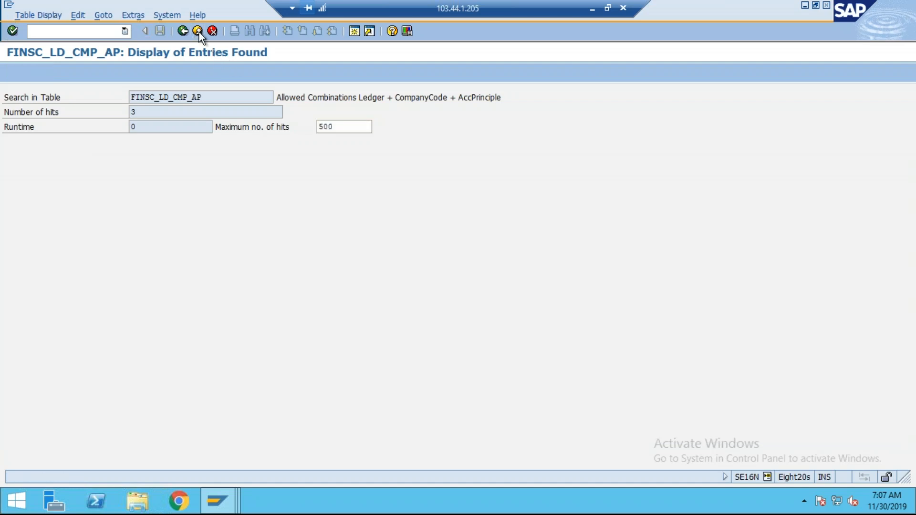
{"action": "left_click", "coordinate": [198, 32]}
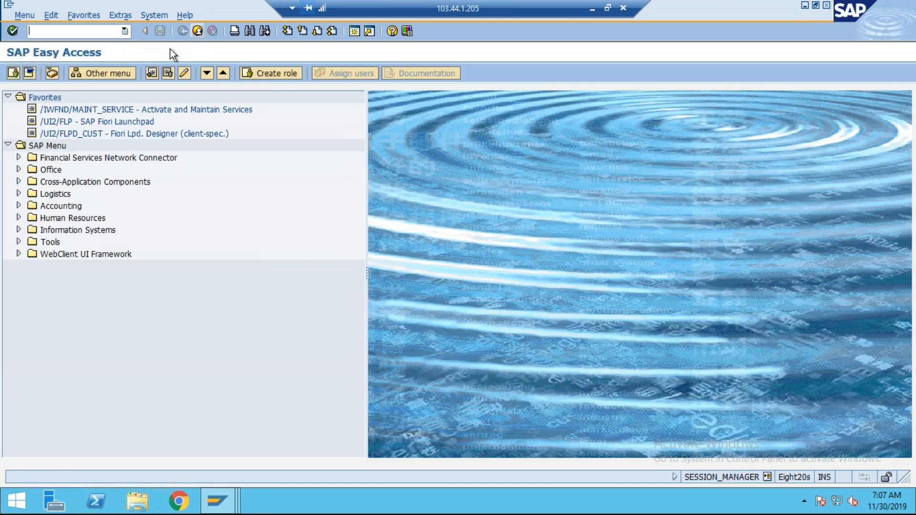
{"action": "left_click", "coordinate": [196, 32]}
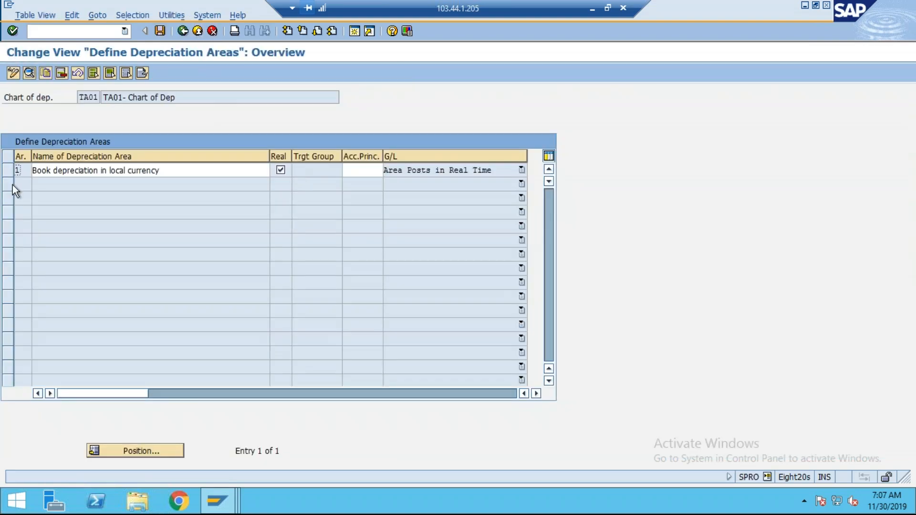
Step: Assign accounting principle 60 to depreciation area 1 of chart TA01 and save the change
{"action": "left_click", "coordinate": [8, 170]}
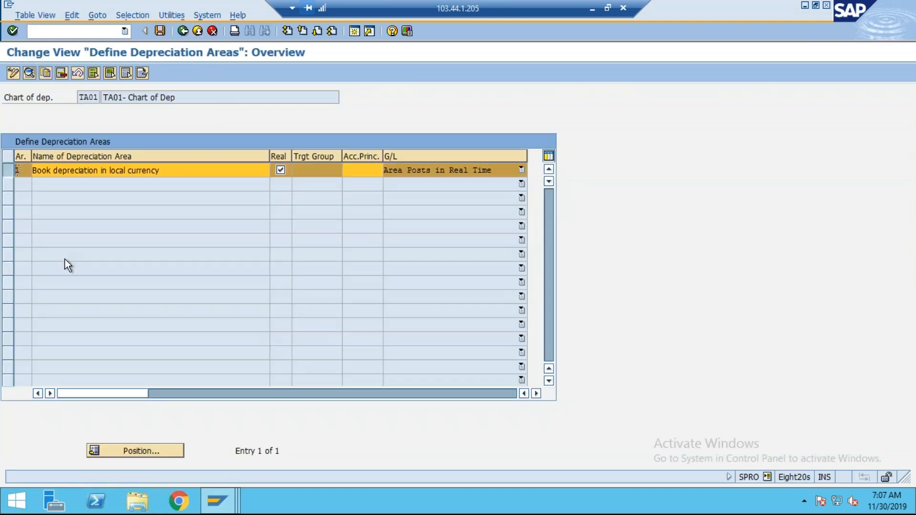
{"action": "left_click", "coordinate": [29, 72]}
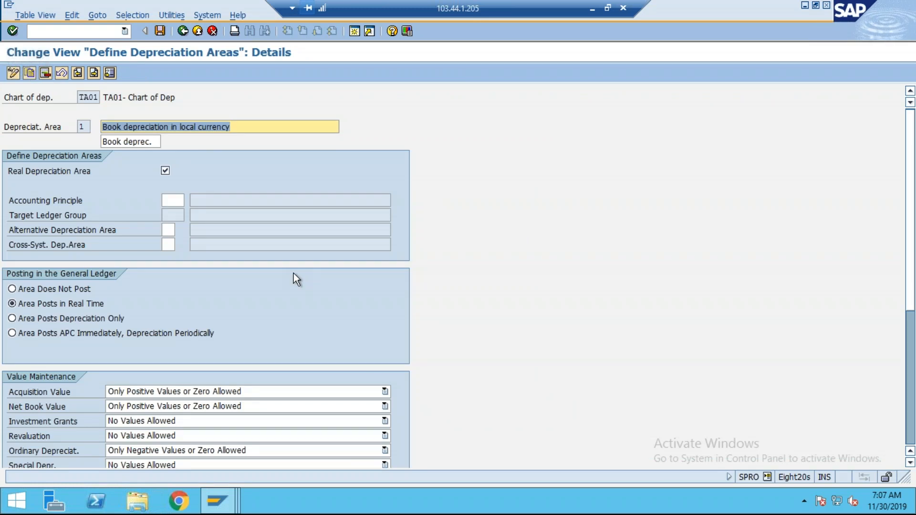
{"action": "left_click", "coordinate": [181, 202]}
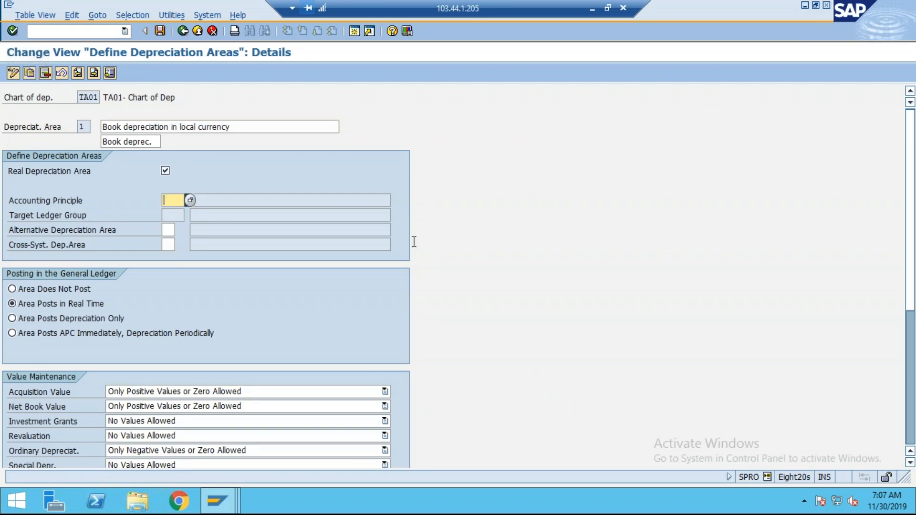
{"action": "type", "text": "60"}
{"action": "key", "text": "Return"}
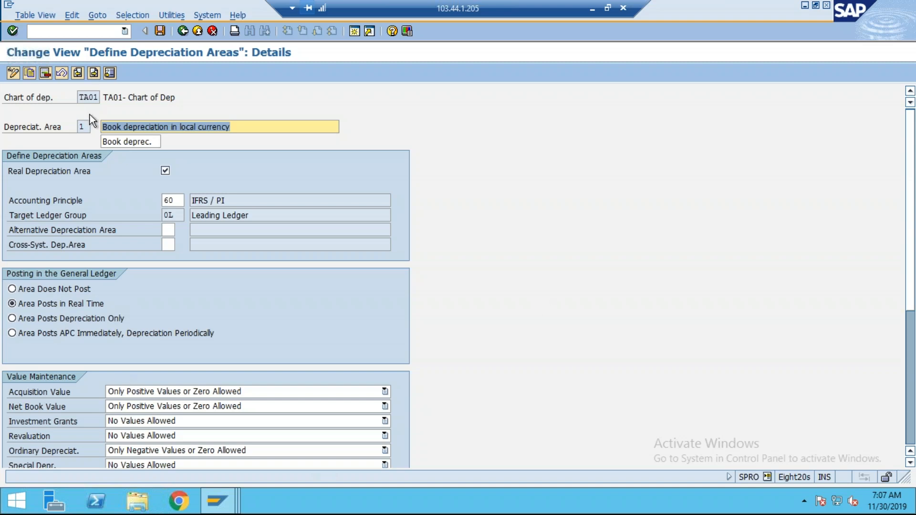
{"action": "left_click", "coordinate": [160, 30]}
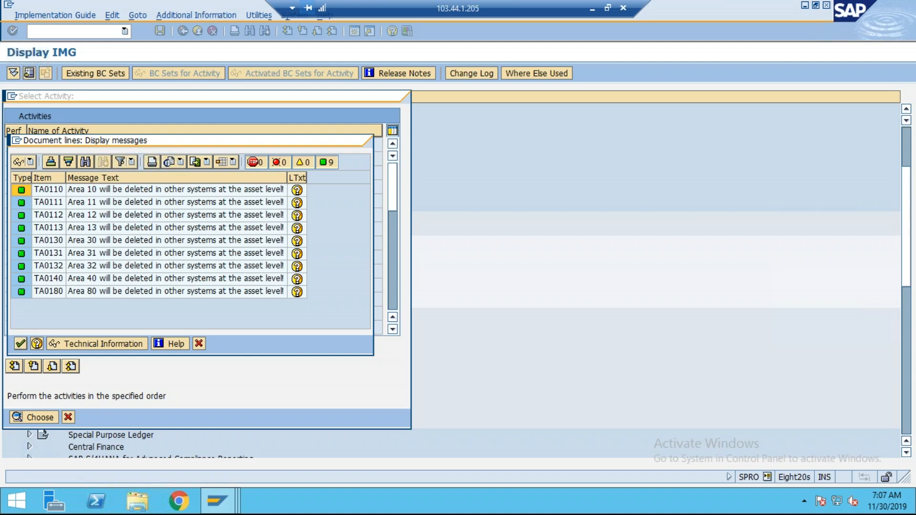
{"action": "left_click", "coordinate": [20, 343]}
{"action": "key", "text": "Return"}
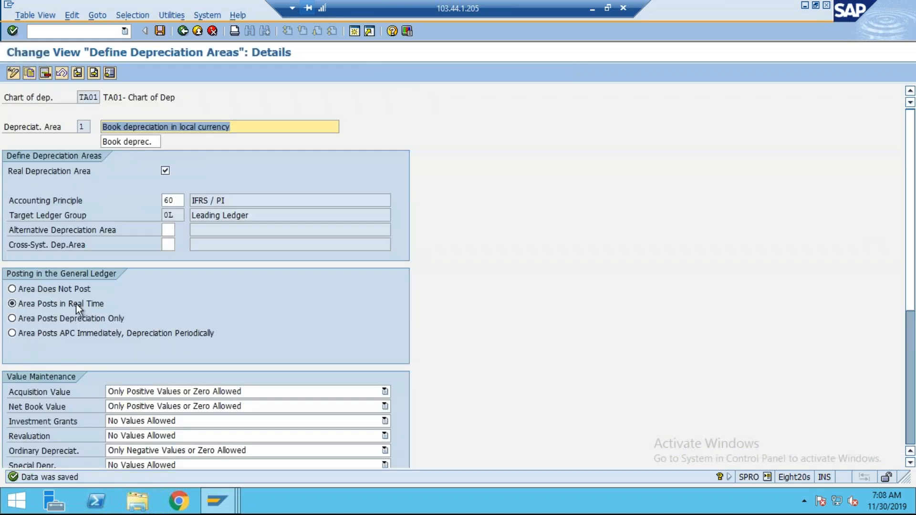
Step: Leave the depreciation areas, try to open Assign Chart of Depreciation to Company Code, copy the locking user's name and decline display-only access
{"action": "left_click", "coordinate": [183, 32]}
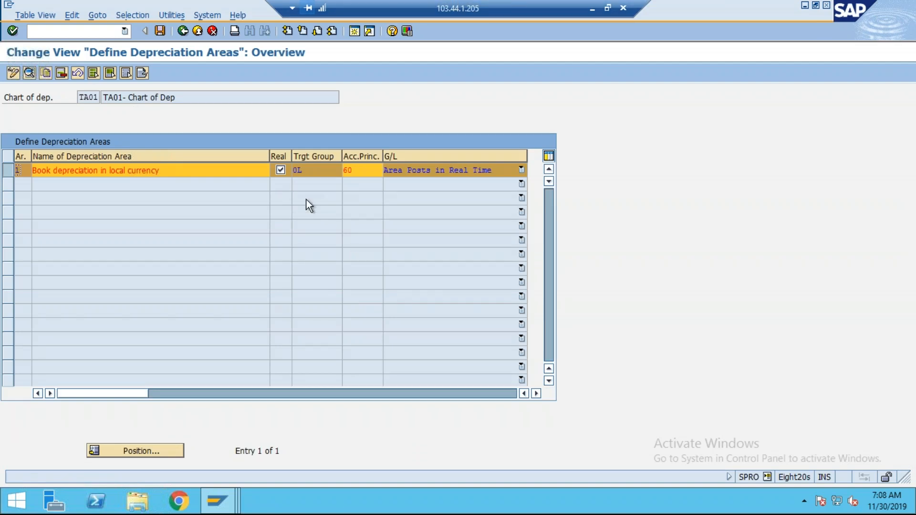
{"action": "left_click", "coordinate": [182, 31]}
{"action": "left_click", "coordinate": [68, 417]}
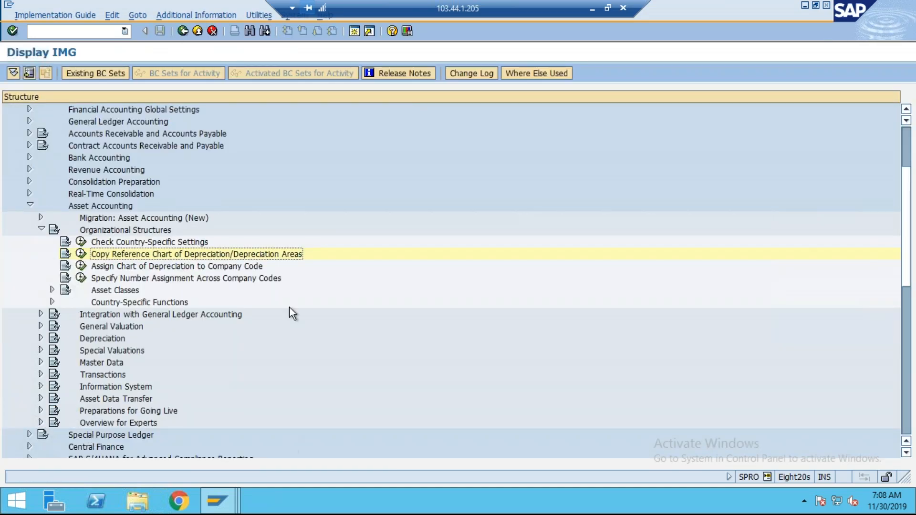
{"action": "left_click", "coordinate": [80, 267]}
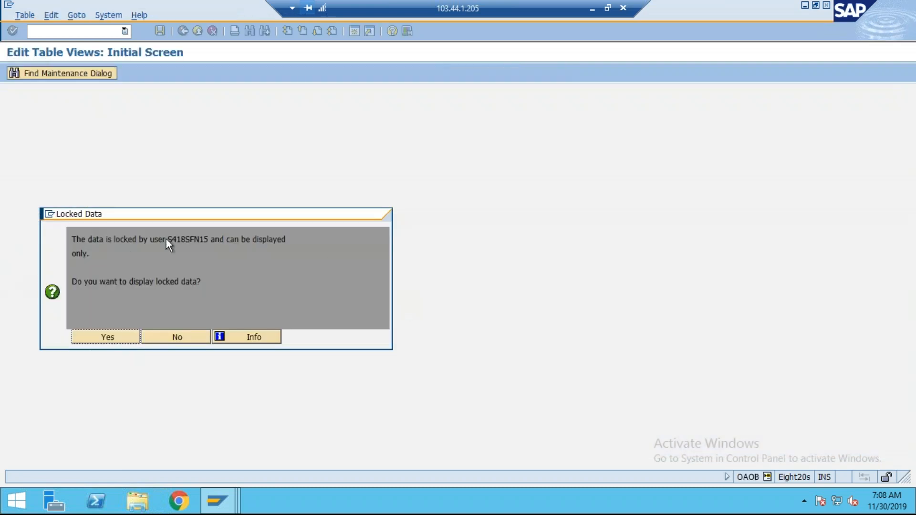
{"action": "left_click_drag", "start_coordinate": [167, 240], "coordinate": [211, 244]}
{"action": "key", "text": "ctrl+c"}
{"action": "left_click", "coordinate": [182, 337]}
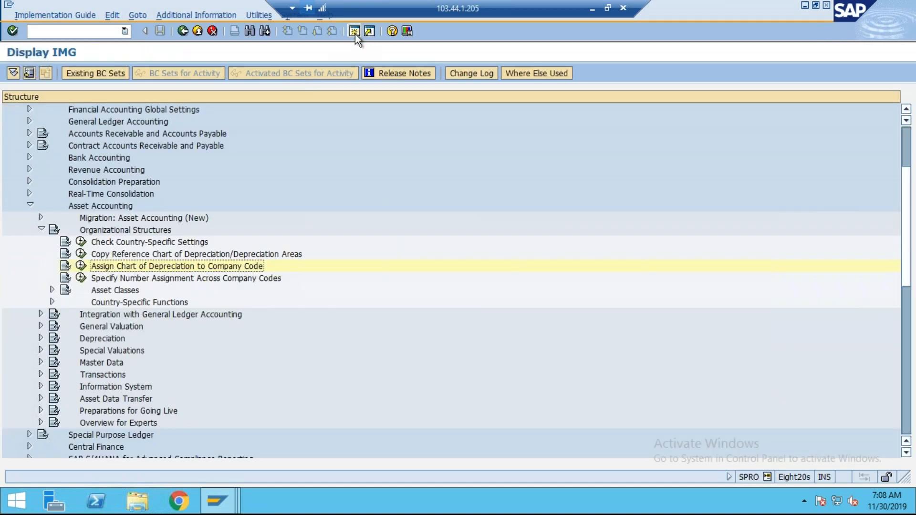
Step: Start transaction SM12 and list the lock entries in client 800 for the copied user name
{"action": "key", "text": "F3"}
{"action": "type", "text": "sm12"}
{"action": "key", "text": "Return"}
{"action": "key", "text": "Tab"}
{"action": "key", "text": "Tab"}
{"action": "key", "text": "Tab"}
{"action": "key", "text": "ctrl+v"}
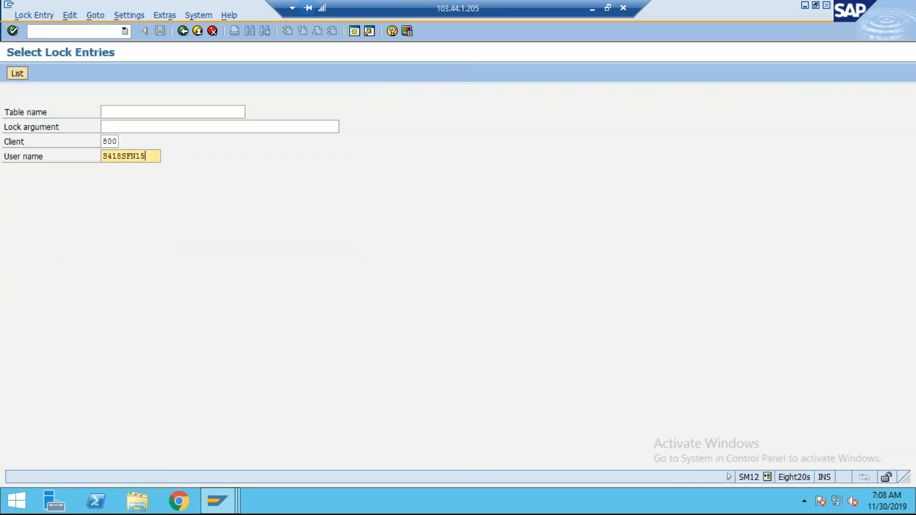
{"action": "key", "text": "Return"}
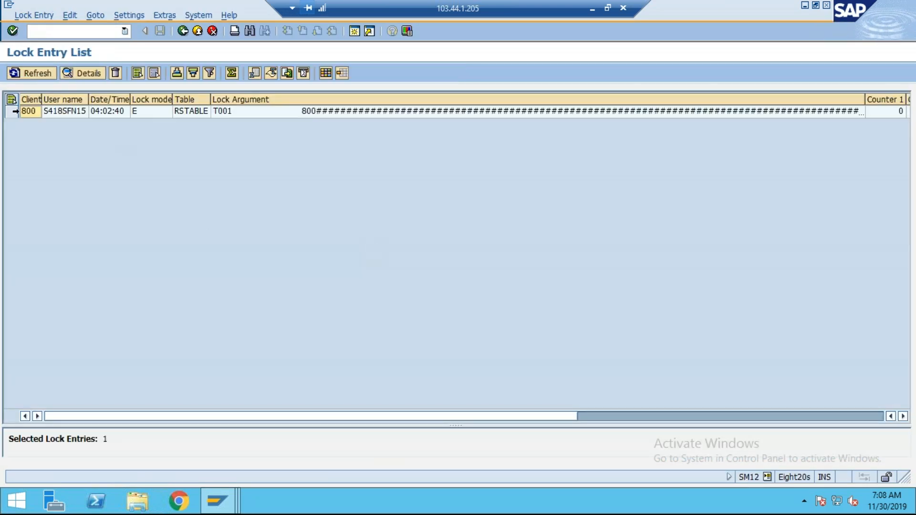
Step: Delete the user's lock entry for T001 and open the company code assignment view for editing
{"action": "left_click", "coordinate": [14, 114]}
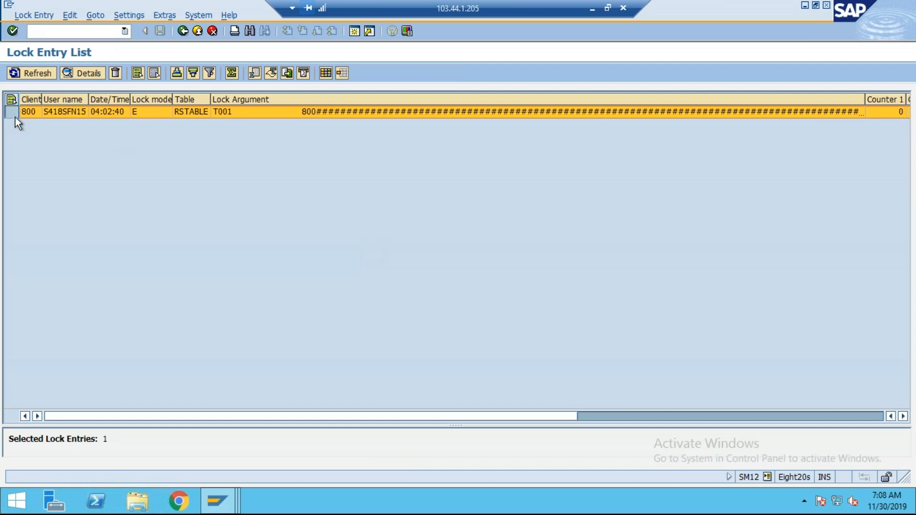
{"action": "left_click", "coordinate": [120, 73]}
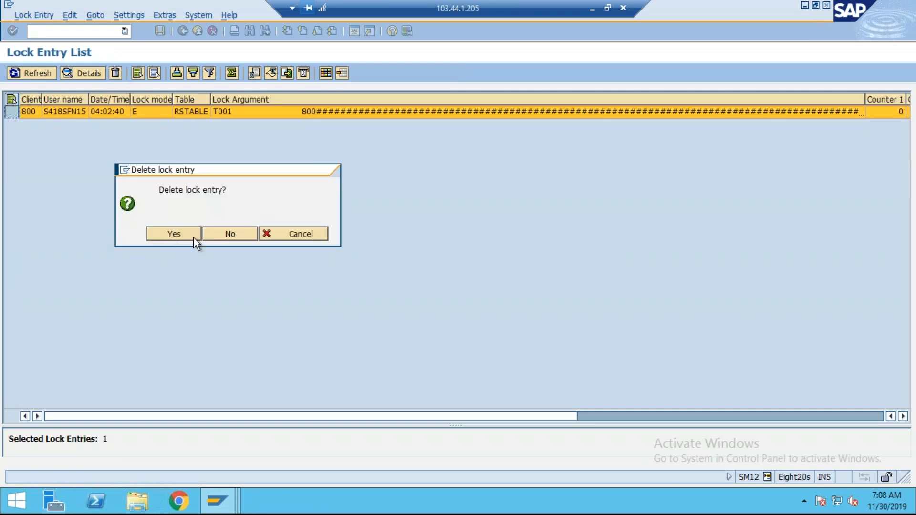
{"action": "left_click", "coordinate": [168, 233]}
{"action": "key", "text": "Escape"}
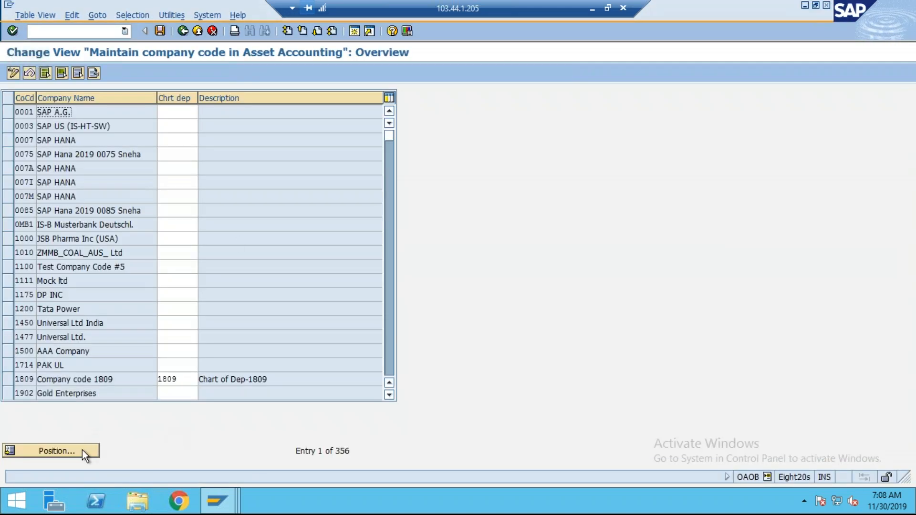
Step: Try to assign chart of depreciation TA01 to company code TA01 and save the assignment
{"action": "left_click", "coordinate": [82, 450]}
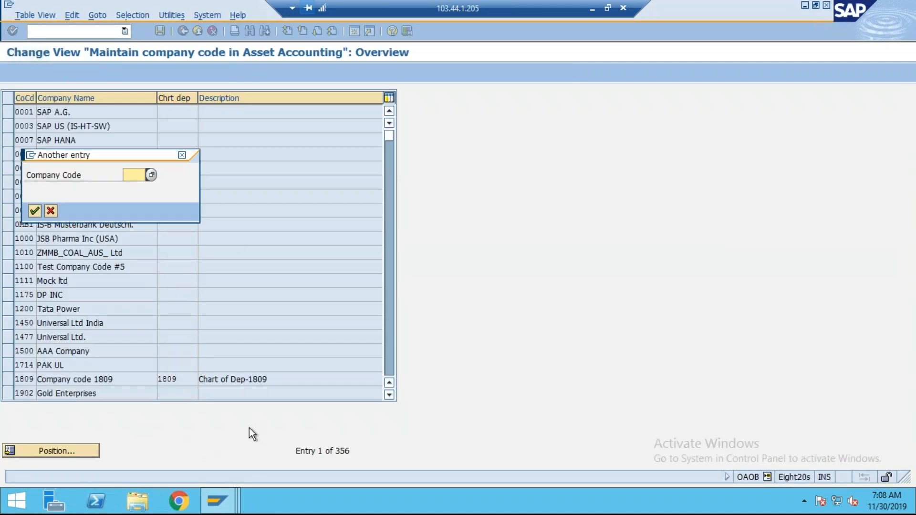
{"action": "type", "text": "ta01"}
{"action": "key", "text": "Return"}
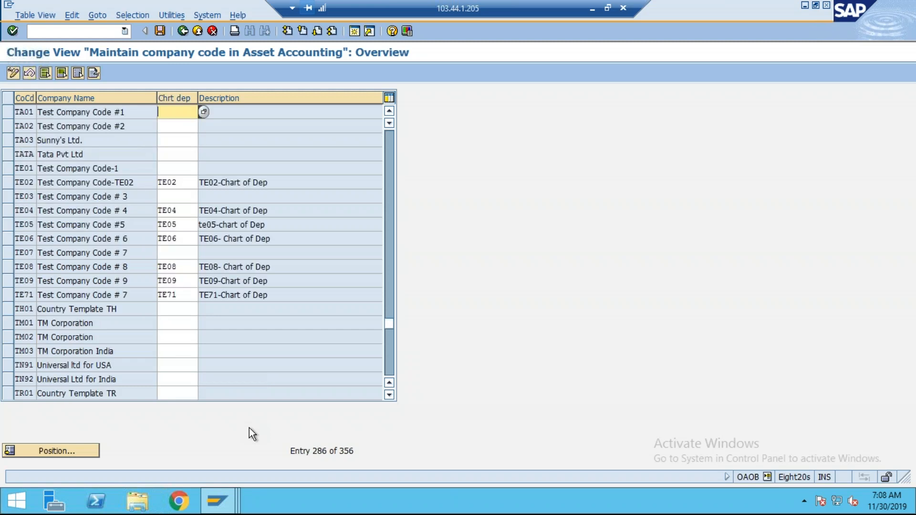
{"action": "type", "text": "ta02"}
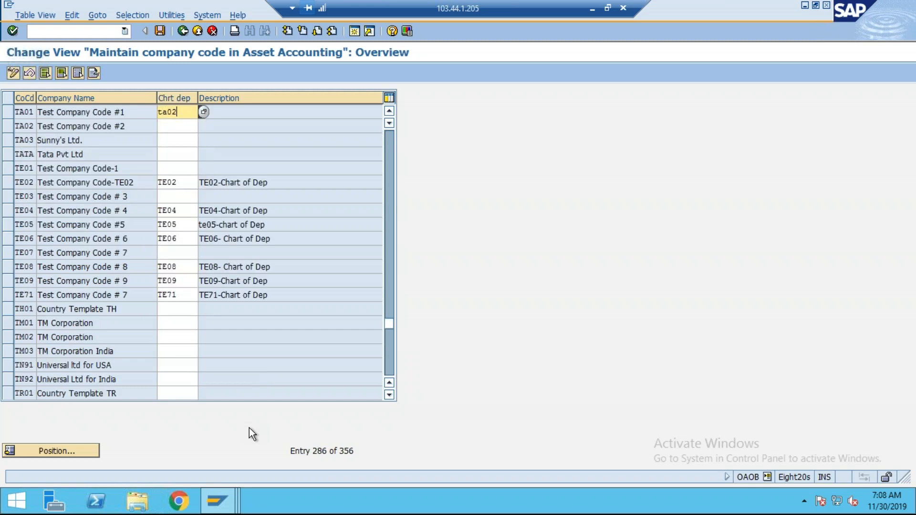
{"action": "key", "text": "Return"}
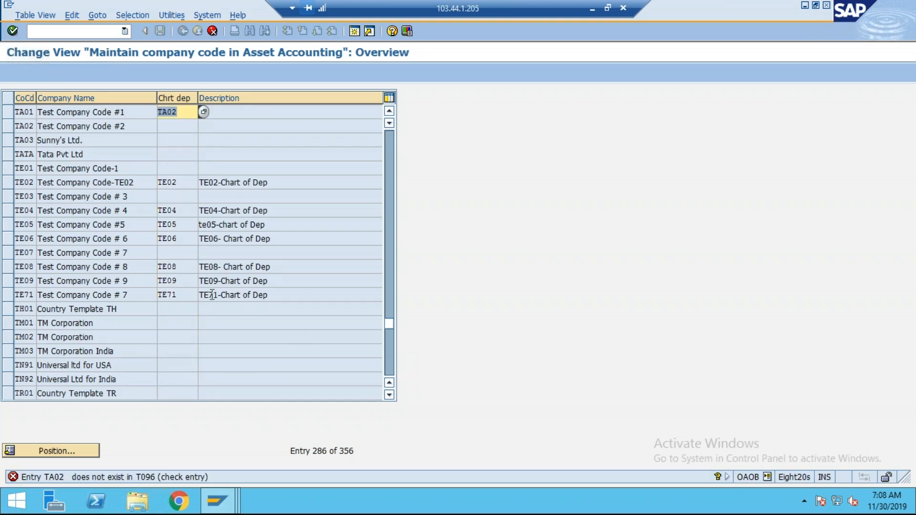
{"action": "type", "text": "ta01"}
{"action": "key", "text": "Return"}
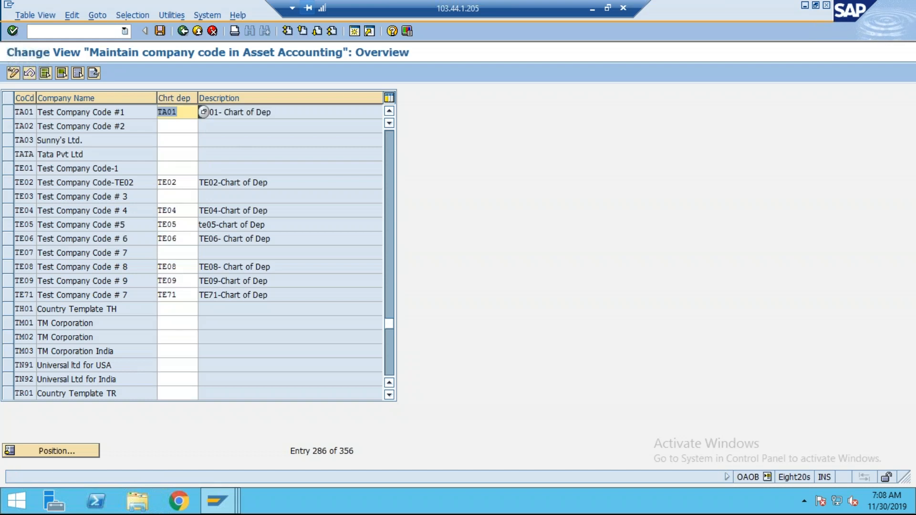
{"action": "left_click", "coordinate": [160, 31]}
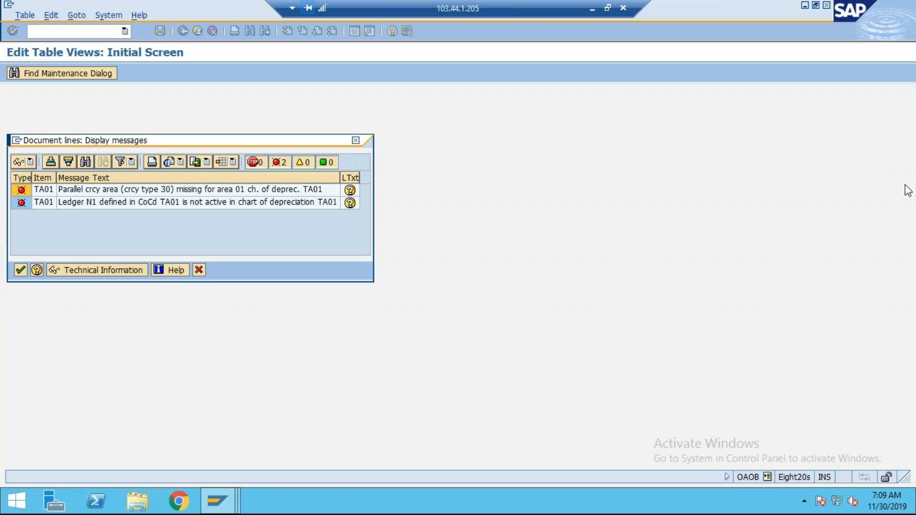
Step: Review and close the assignment's error messages, then leave the company code view without saving
{"action": "left_click_drag", "start_coordinate": [3, 205], "coordinate": [344, 201]}
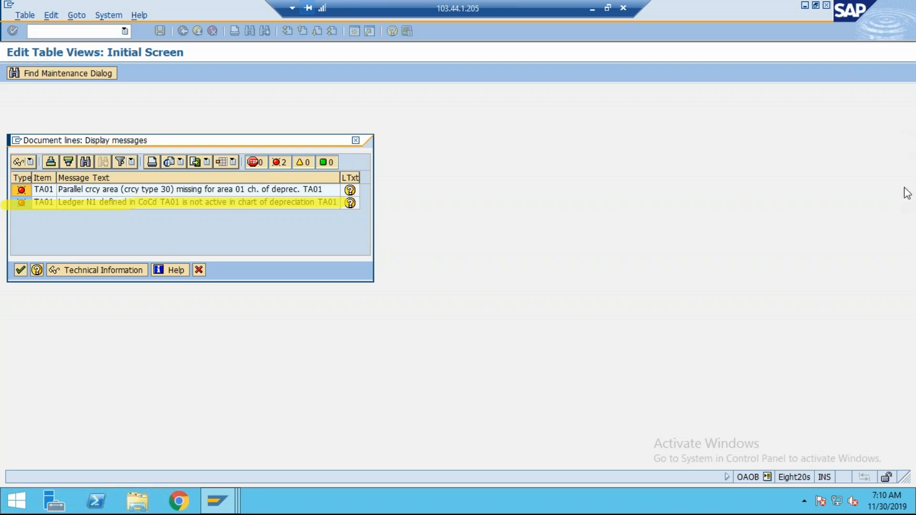
{"action": "left_click", "coordinate": [832, 287]}
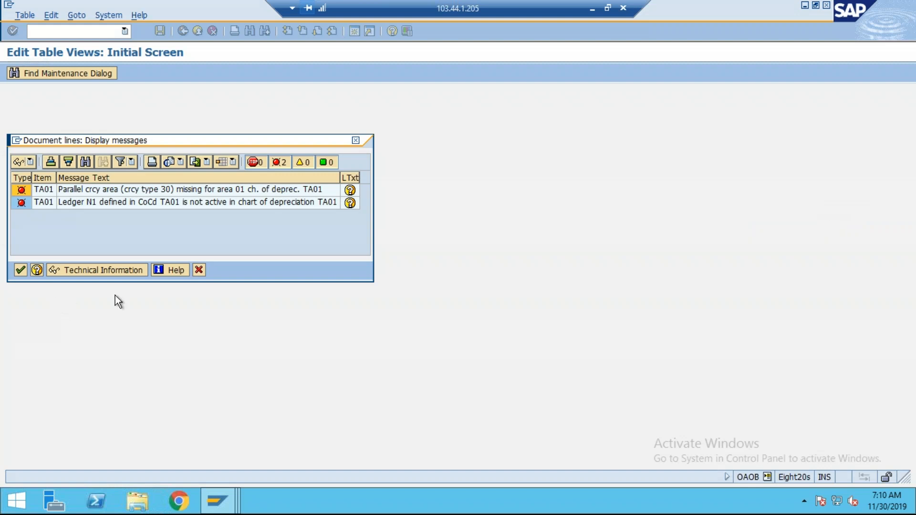
{"action": "left_click", "coordinate": [199, 270]}
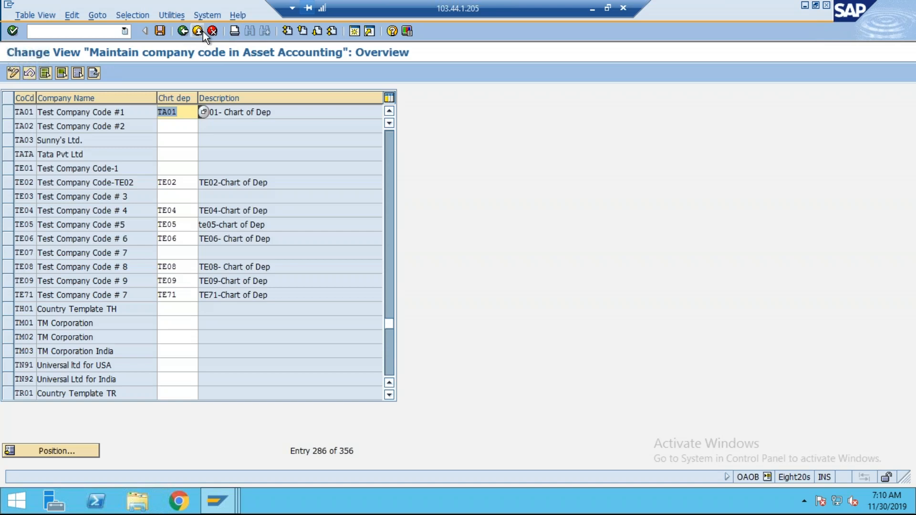
{"action": "left_click", "coordinate": [203, 32]}
{"action": "left_click", "coordinate": [232, 233]}
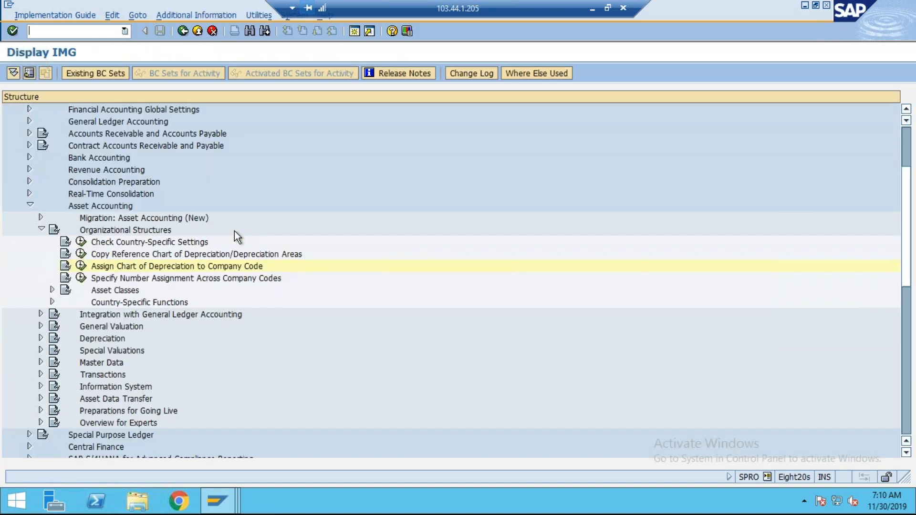
Step: Set the chart of depreciation to TA01 under General Valuation
{"action": "left_click", "coordinate": [41, 326]}
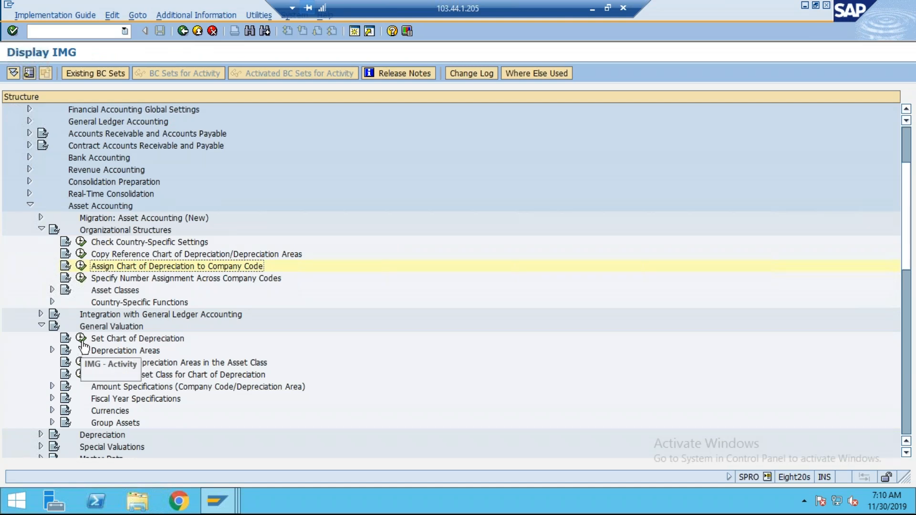
{"action": "left_click", "coordinate": [81, 340]}
{"action": "left_click", "coordinate": [51, 322]}
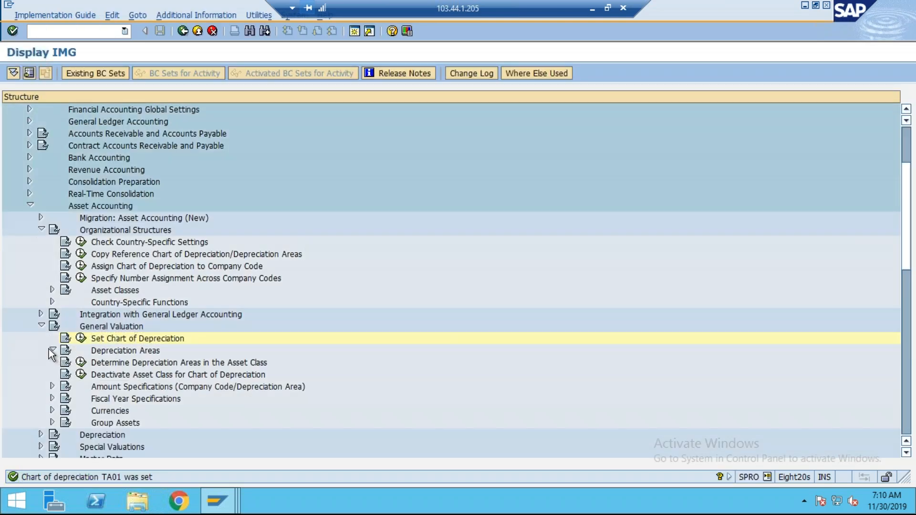
Step: Open the Define Depreciation Areas overview for chart of depreciation TA01
{"action": "left_click", "coordinate": [51, 350]}
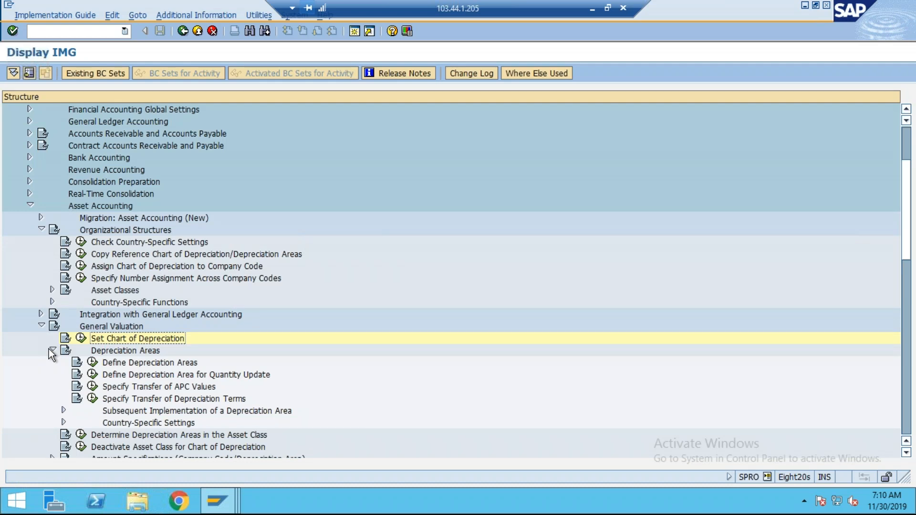
{"action": "left_click", "coordinate": [92, 362]}
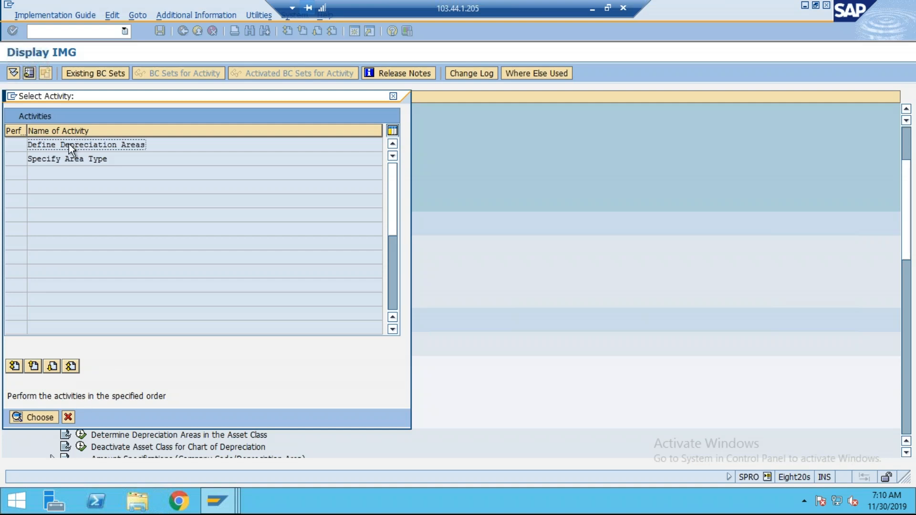
{"action": "double_click", "coordinate": [88, 144]}
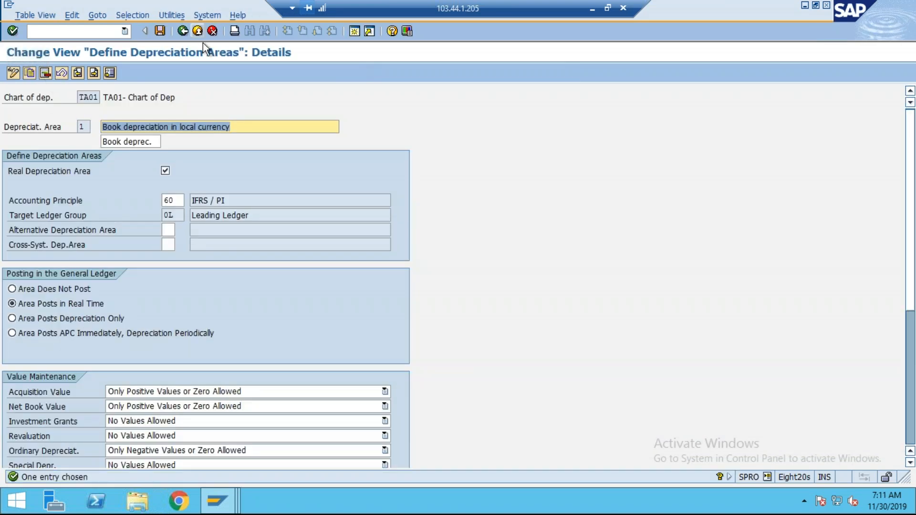
{"action": "left_click", "coordinate": [183, 31]}
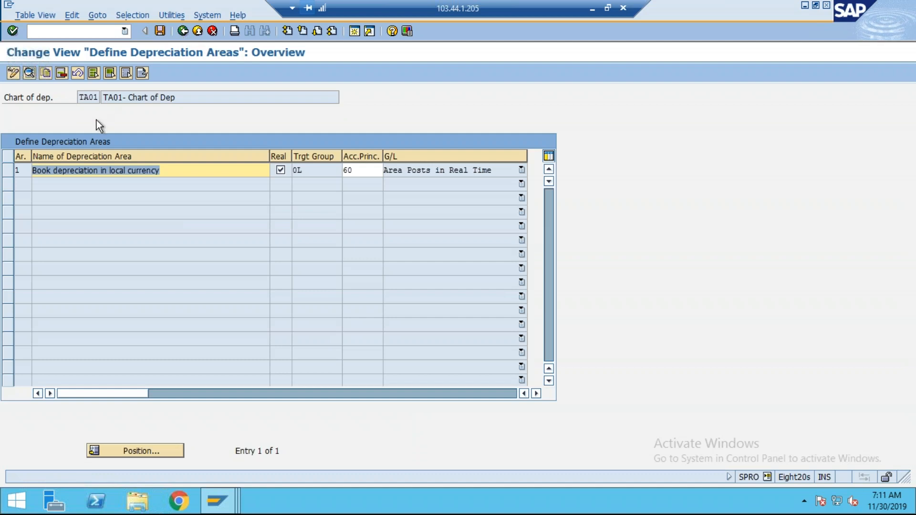
Step: Copy depreciation area 1 as area 10 and name it Tax Dep Local Currency
{"action": "left_click", "coordinate": [8, 173]}
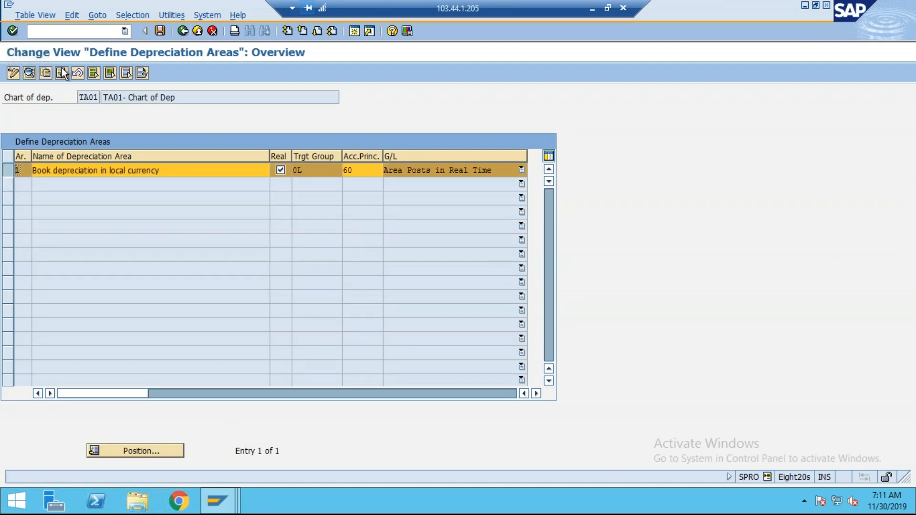
{"action": "left_click", "coordinate": [46, 73]}
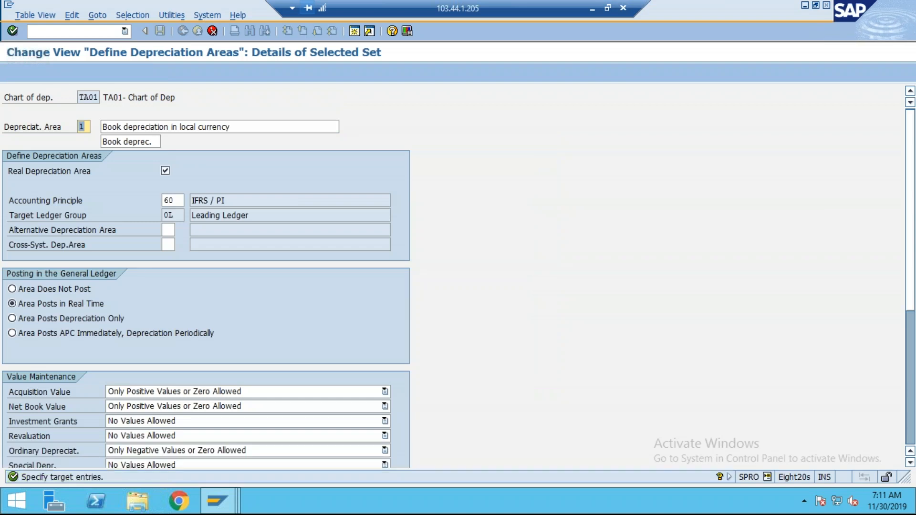
{"action": "type", "text": "10"}
{"action": "key", "text": "Tab"}
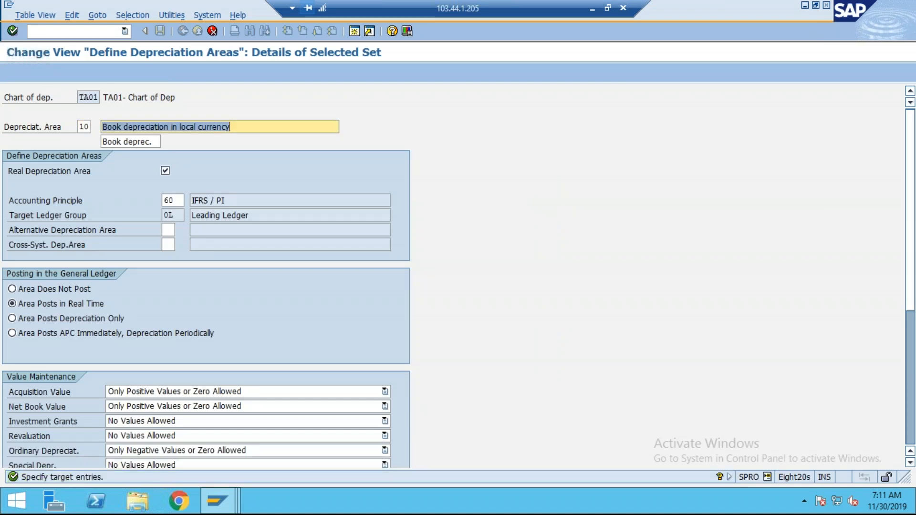
{"action": "type", "text": "Tax"}
{"action": "key", "text": "Down"}
{"action": "key", "text": "Down"}
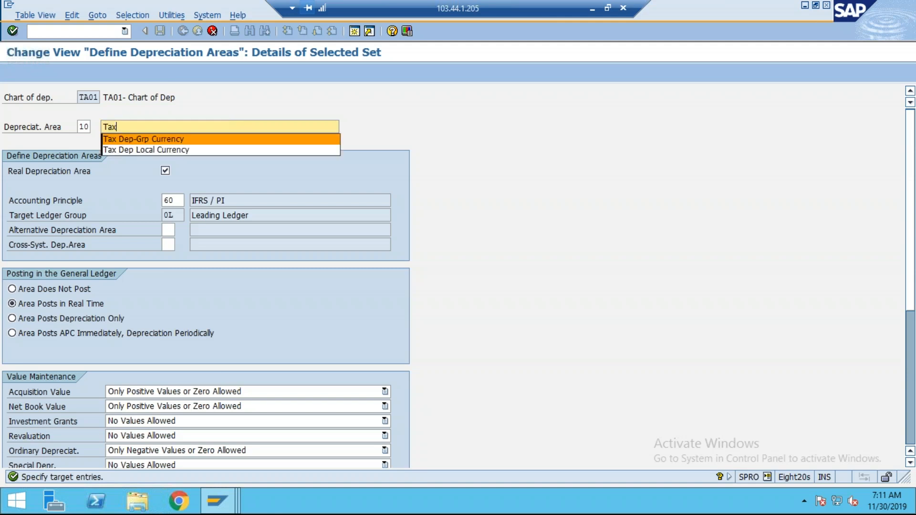
{"action": "key", "text": "Return"}
Step: Set the new area's accounting principle to GAAP, complete the copy and open the details of area 10
{"action": "key", "text": "Tab"}
{"action": "key", "text": "Tab"}
{"action": "key", "text": "Tab"}
{"action": "key", "text": "Tab"}
{"action": "key", "text": "shift+Tab"}
{"action": "type", "text": "gaap"}
{"action": "key", "text": "Return"}
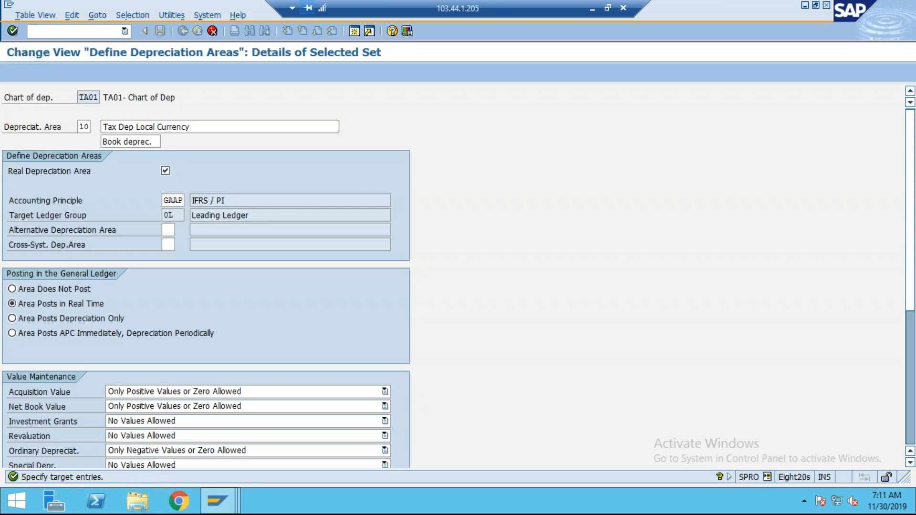
{"action": "key", "text": "Return"}
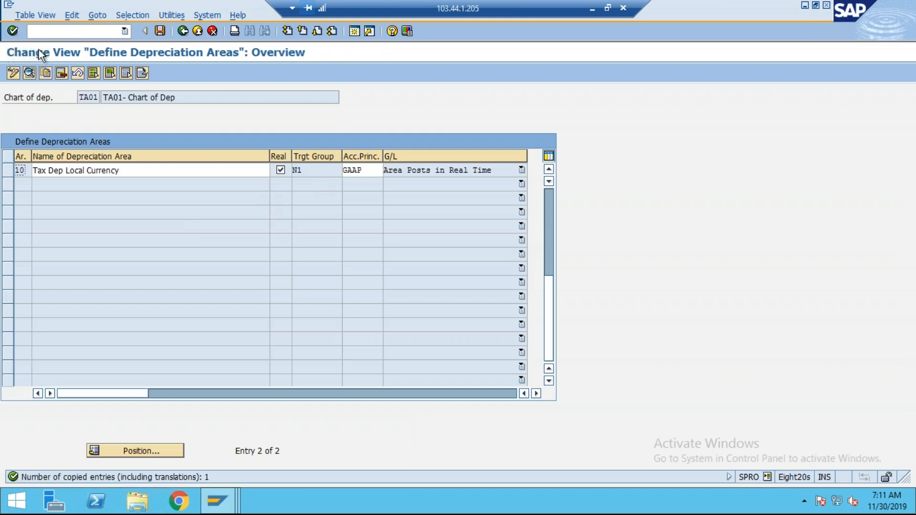
{"action": "left_click", "coordinate": [7, 171]}
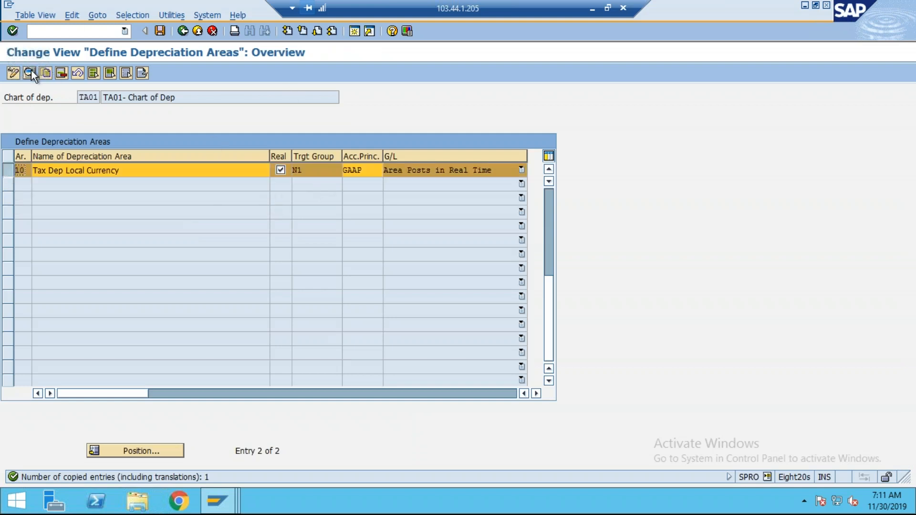
{"action": "left_click", "coordinate": [29, 73]}
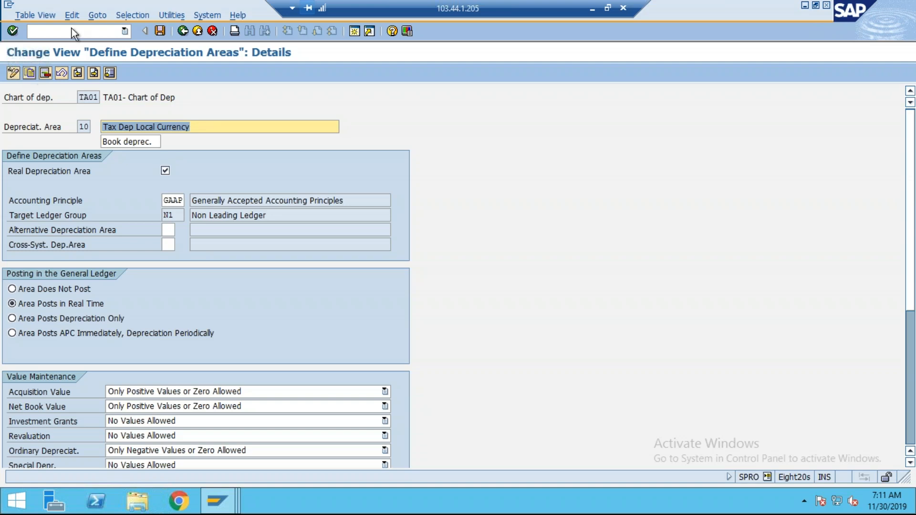
Step: Switch to SAP Logon and log on to the ECC 6 EHP 7 system with the user name and password
{"action": "left_click", "coordinate": [217, 501]}
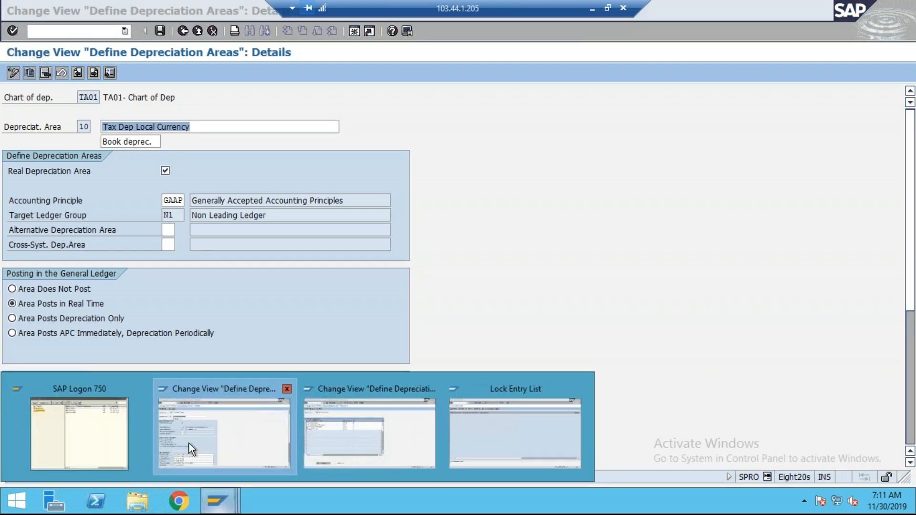
{"action": "left_click", "coordinate": [79, 435]}
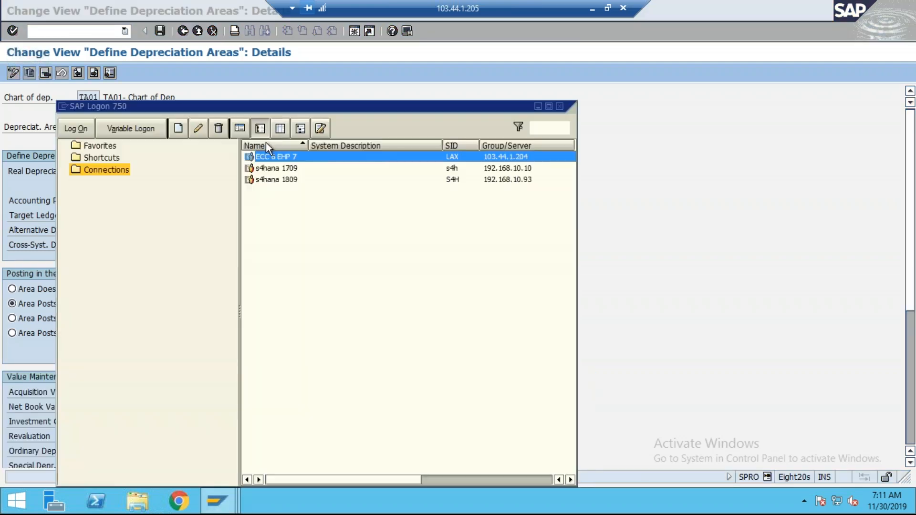
{"action": "double_click", "coordinate": [327, 157]}
{"action": "type", "text": "P"}
{"action": "key", "text": "Down"}
{"action": "key", "text": "Return"}
{"action": "key", "text": "Tab"}
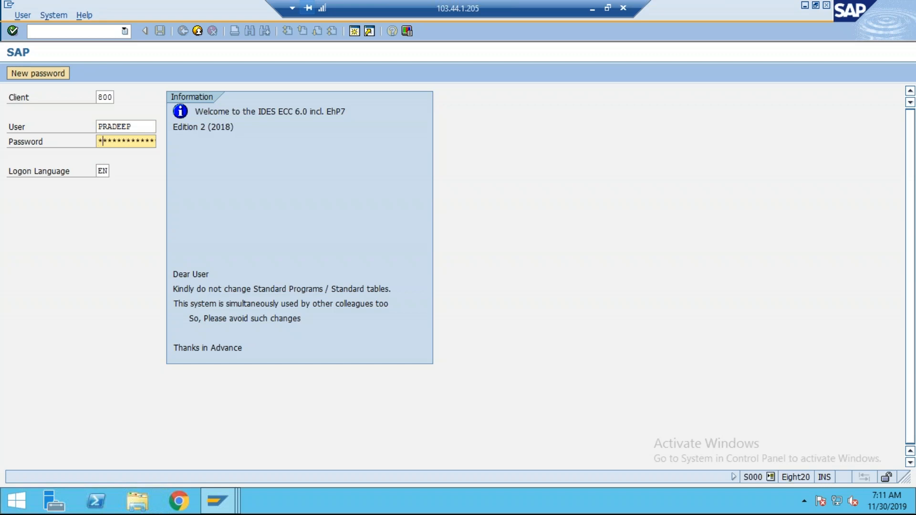
{"action": "key", "text": "Return"}
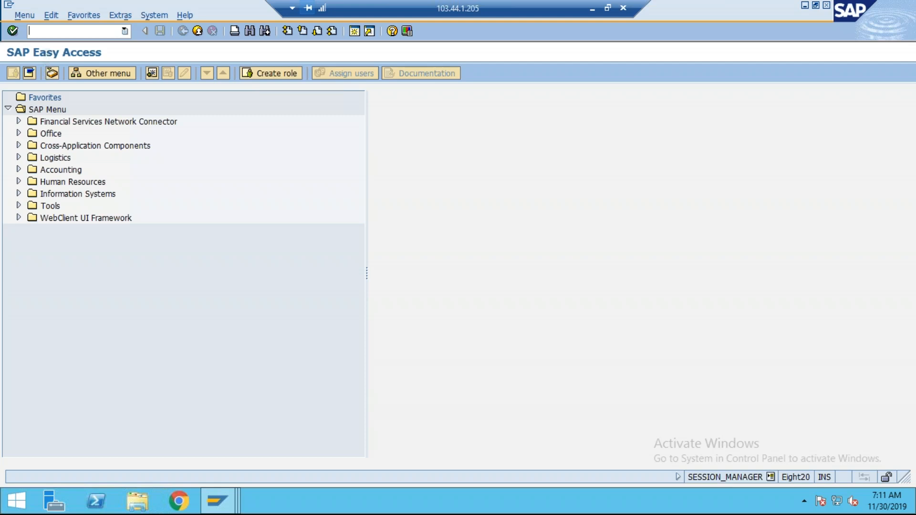
Step: Start SPRO and expand Integration with General Ledger Accounting under Asset Accounting in Financial Accounting (New)
{"action": "type", "text": "spro"}
{"action": "key", "text": "Return"}
{"action": "left_click", "coordinate": [74, 75]}
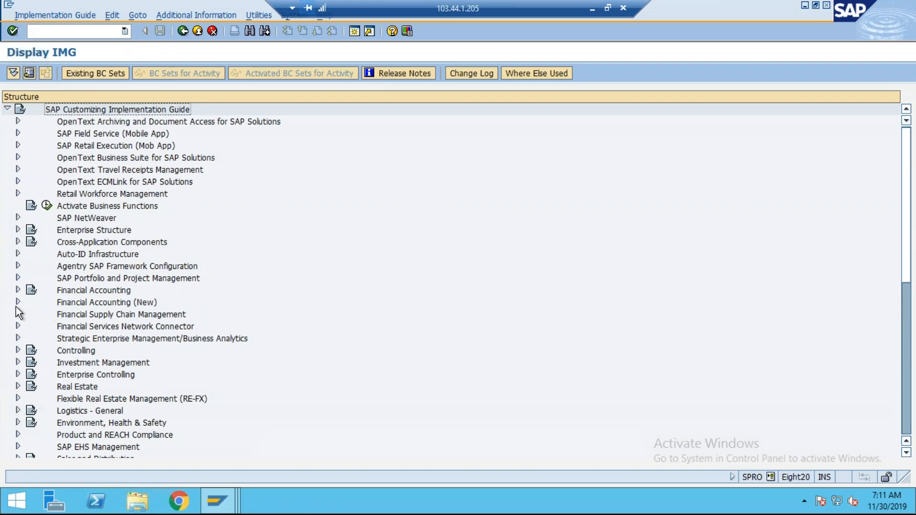
{"action": "left_click", "coordinate": [19, 302]}
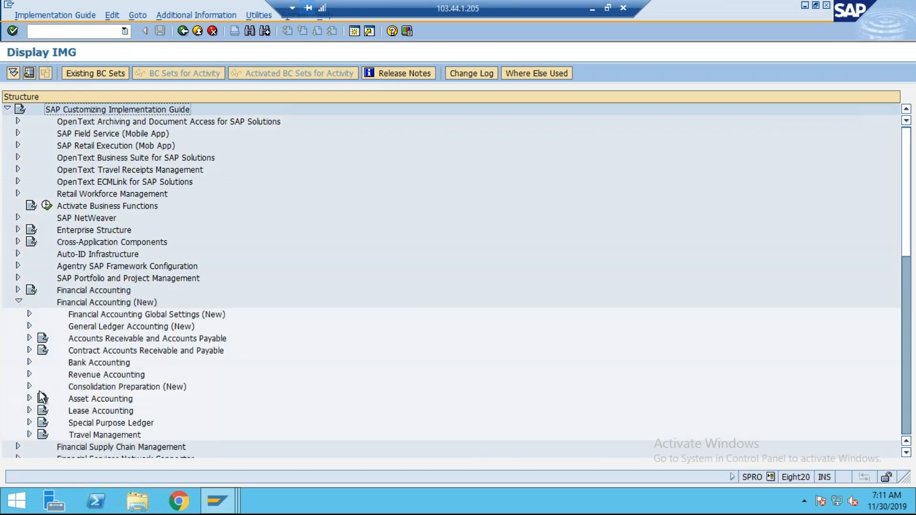
{"action": "left_click", "coordinate": [29, 398]}
{"action": "scroll", "coordinate": [35, 381], "scroll_direction": "down", "scroll_amount": 5}
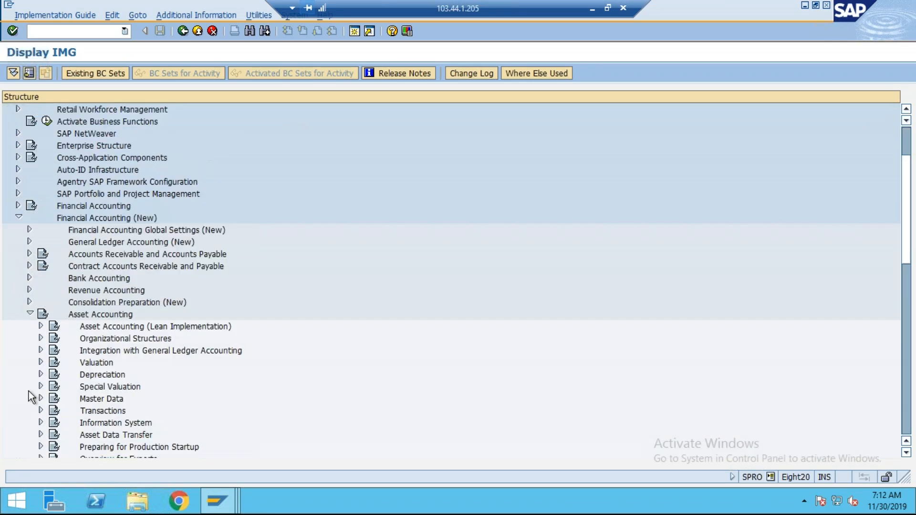
{"action": "scroll", "coordinate": [43, 287], "scroll_direction": "down", "scroll_amount": 1}
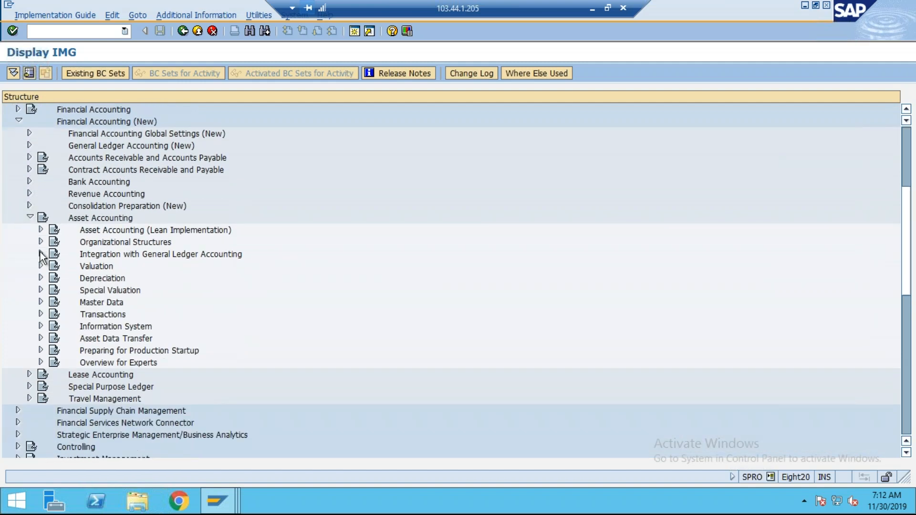
{"action": "left_click", "coordinate": [40, 253]}
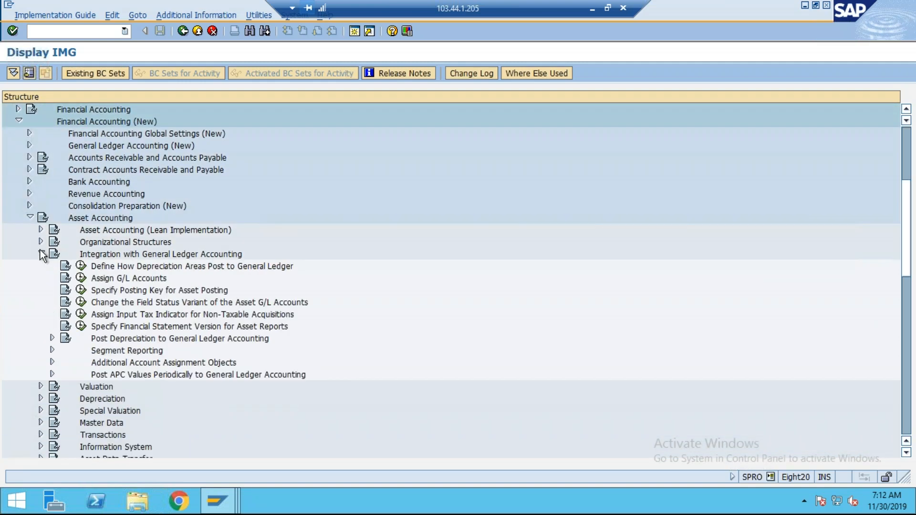
{"action": "scroll", "coordinate": [549, 339], "scroll_direction": "down", "scroll_amount": 1}
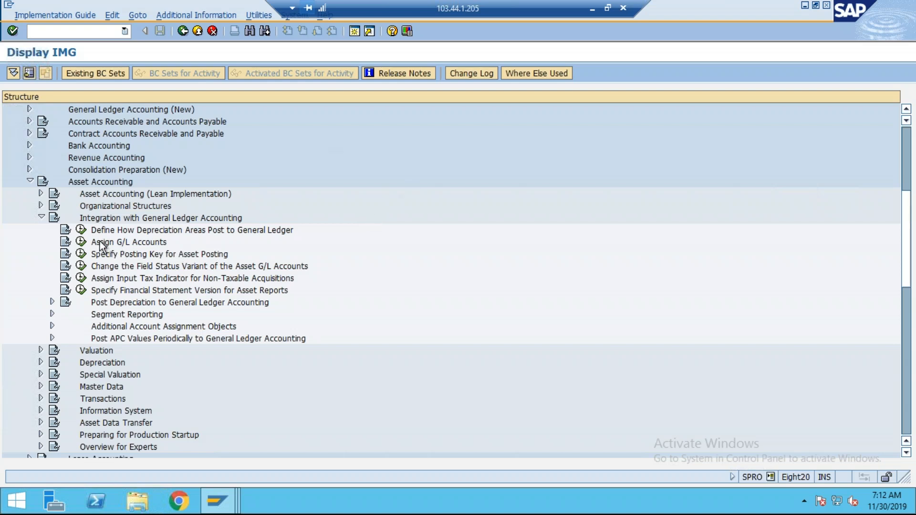
Step: Try to open Define How Depreciation Areas Post to General Ledger for chart TY06, declining to display the locked data
{"action": "left_click", "coordinate": [81, 229]}
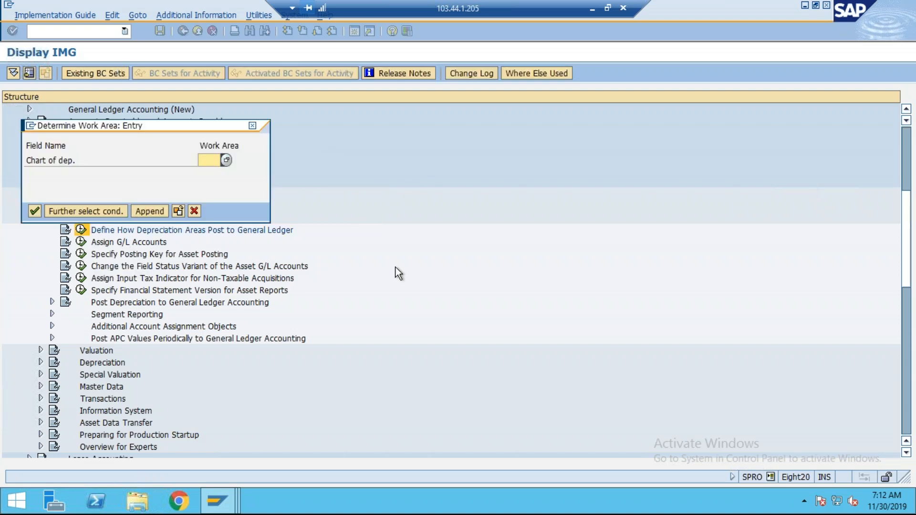
{"action": "type", "text": "ty06"}
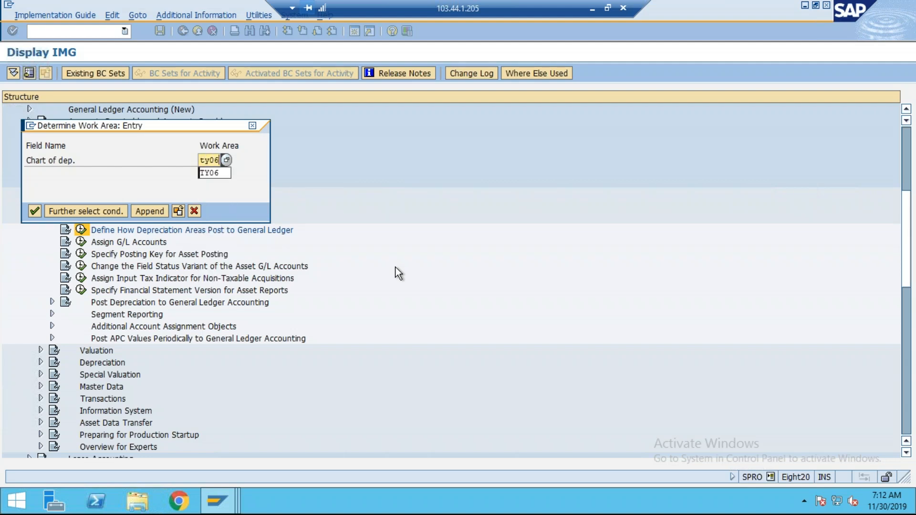
{"action": "key", "text": "Return"}
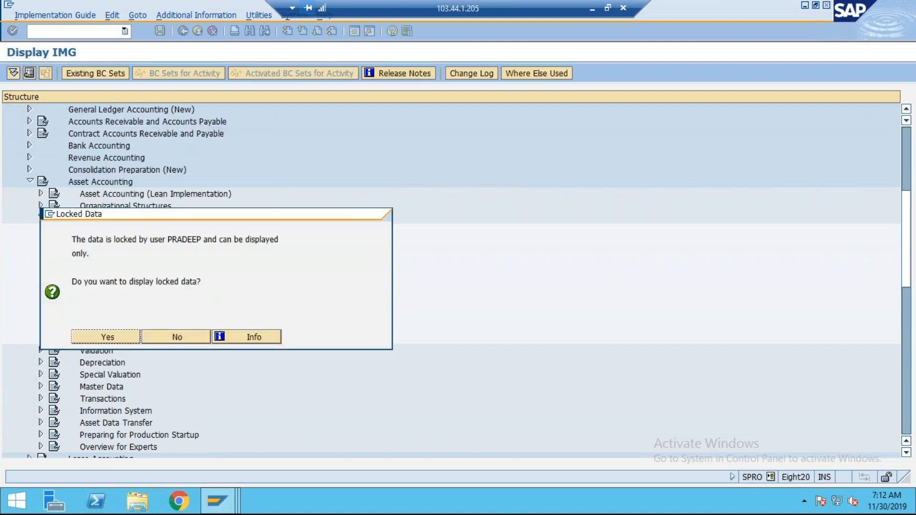
{"action": "left_click", "coordinate": [187, 339]}
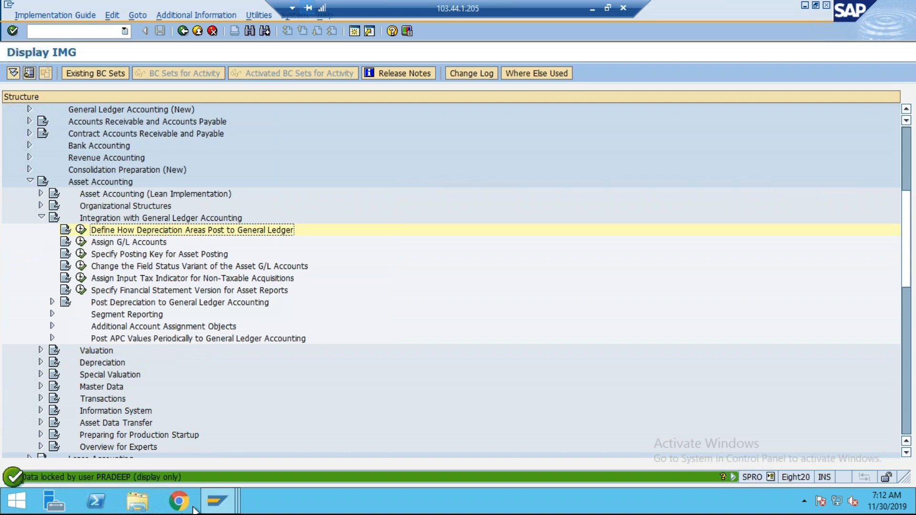
Step: Switch to the existing ECC session with the depreciation areas of chart TY06
{"action": "mouse_move", "coordinate": [215, 505]}
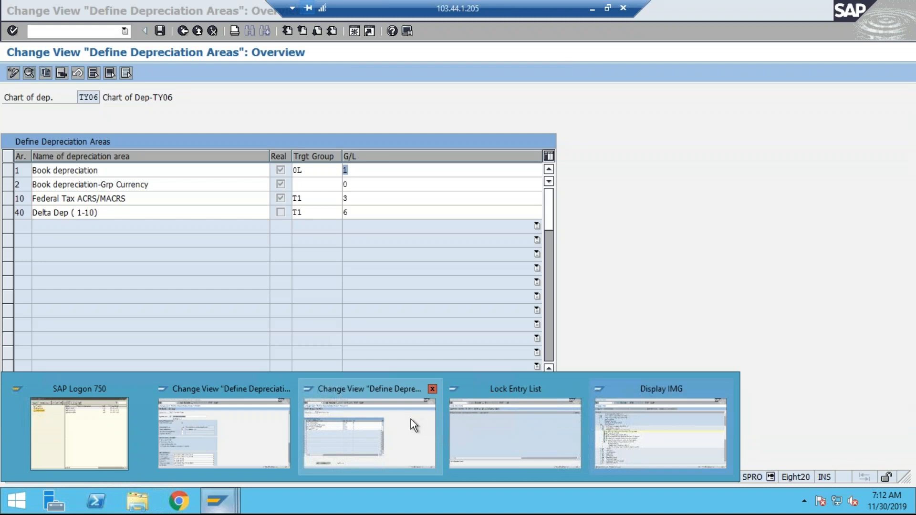
{"action": "left_click", "coordinate": [412, 419]}
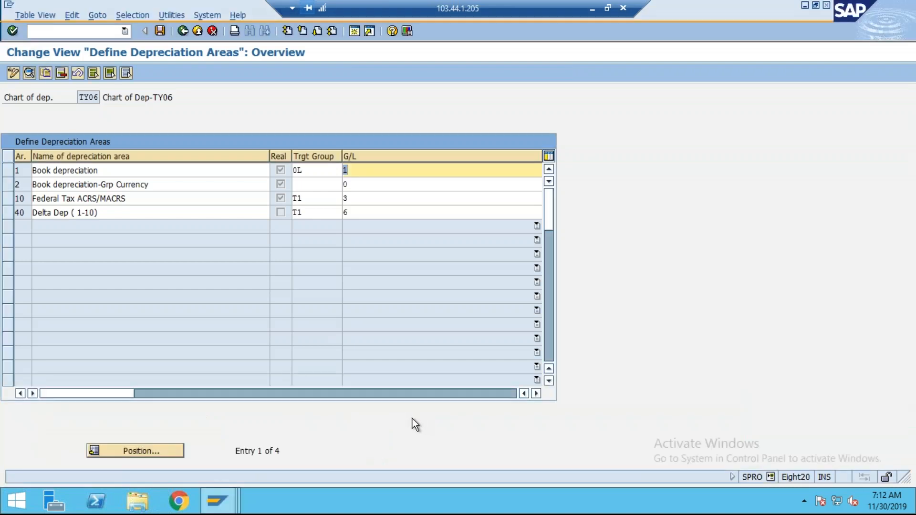
{"action": "left_click", "coordinate": [217, 501]}
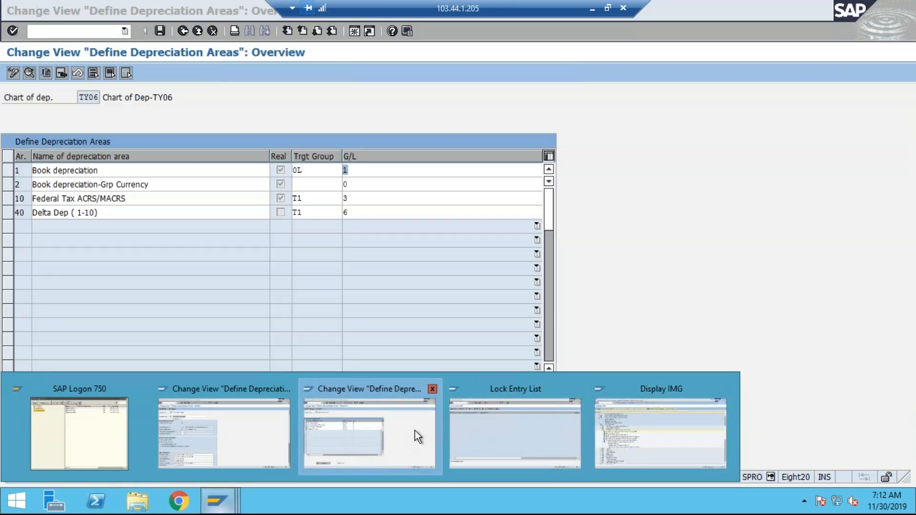
{"action": "left_click", "coordinate": [408, 427]}
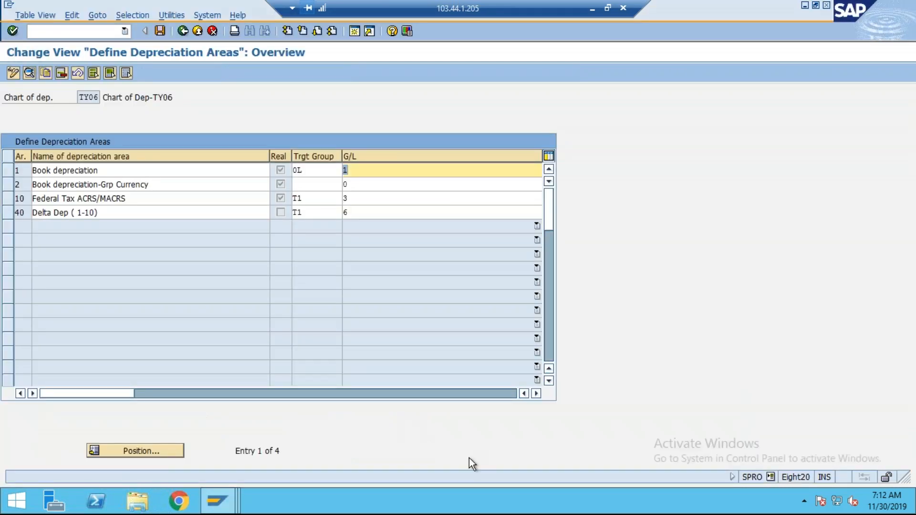
Step: Check the area types of chart TY06's depreciation areas and return to the Define Depreciation Areas overview
{"action": "left_click", "coordinate": [186, 33]}
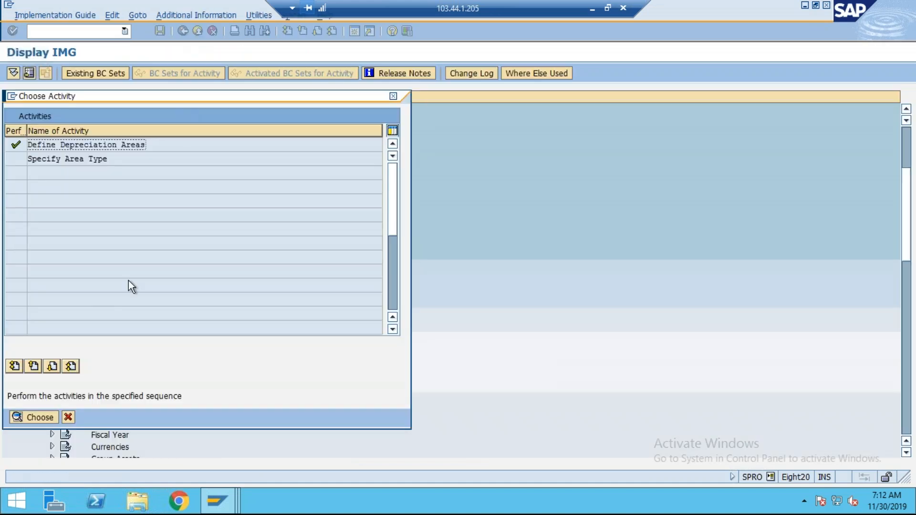
{"action": "double_click", "coordinate": [113, 149]}
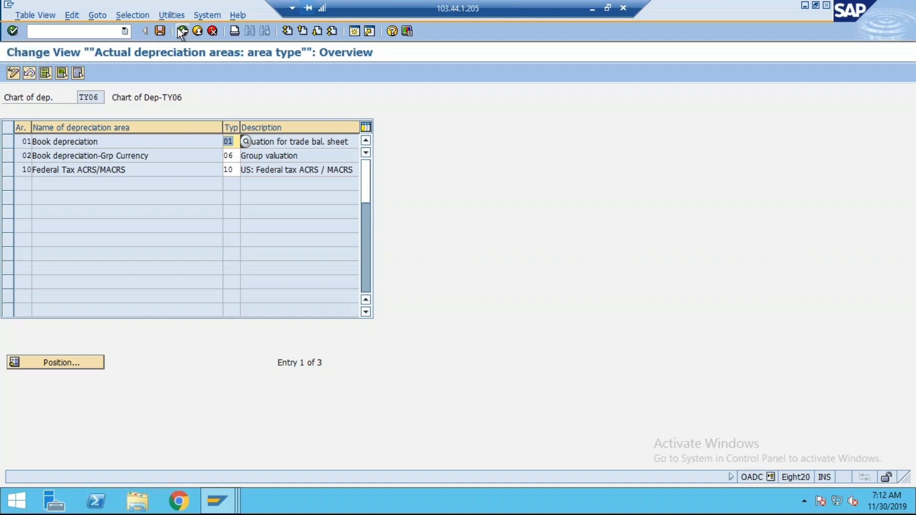
{"action": "left_click", "coordinate": [180, 33]}
{"action": "double_click", "coordinate": [105, 148]}
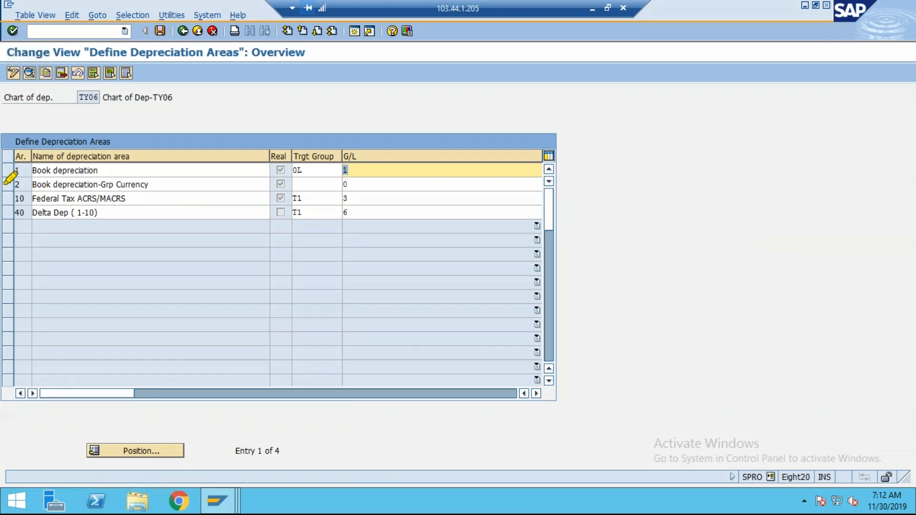
{"action": "left_click_drag", "start_coordinate": [21, 183], "coordinate": [392, 185]}
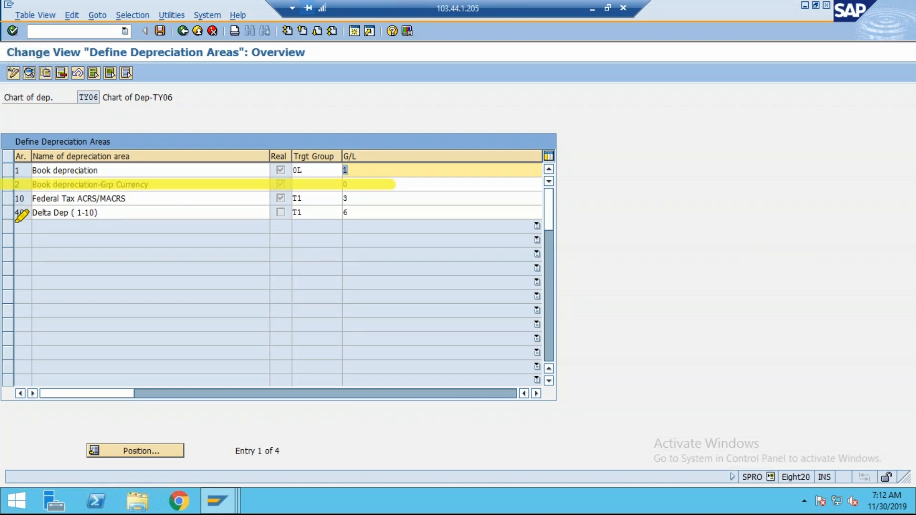
{"action": "left_click_drag", "start_coordinate": [5, 211], "coordinate": [388, 213]}
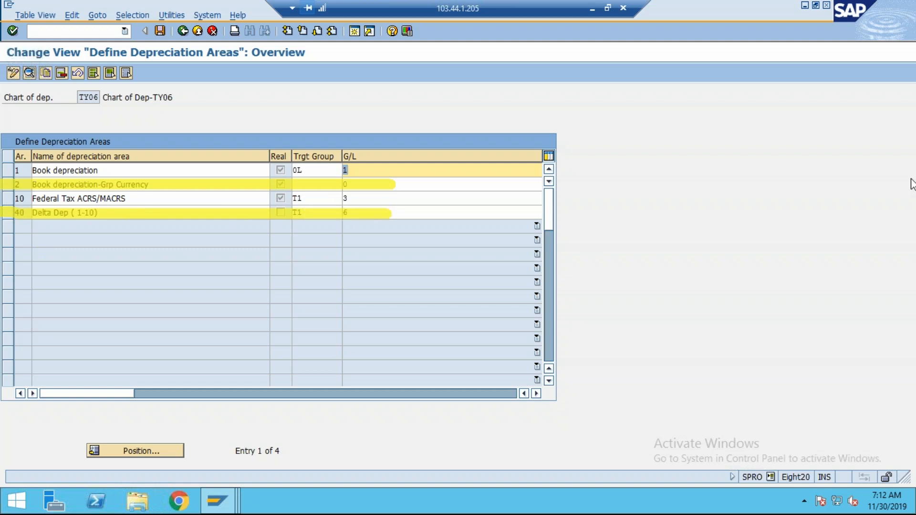
Step: Open the details of depreciation area 10, Federal Tax ACRS/MACRS, in chart TY06
{"action": "left_click", "coordinate": [846, 284]}
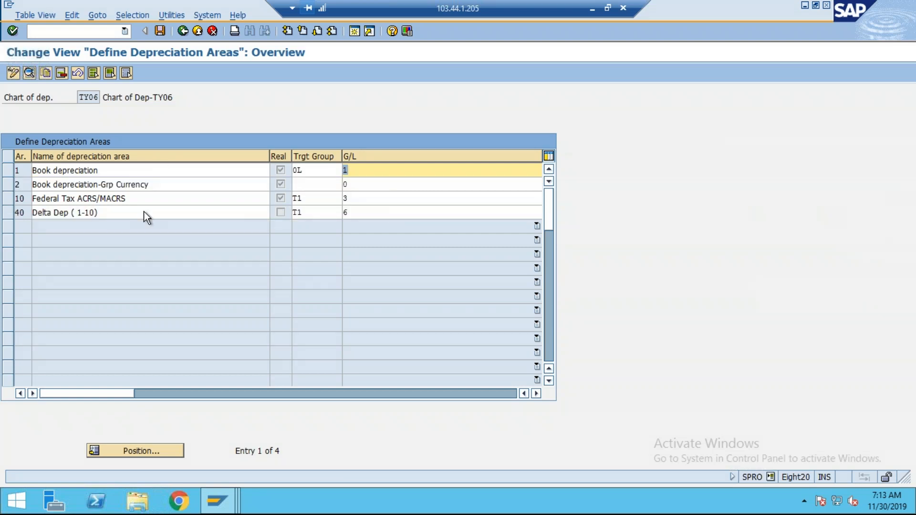
{"action": "left_click", "coordinate": [14, 198]}
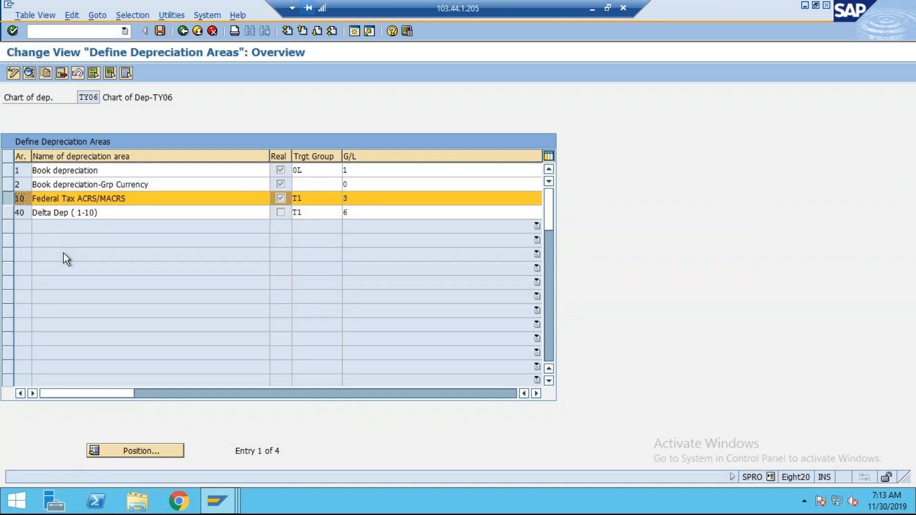
{"action": "left_click", "coordinate": [30, 72]}
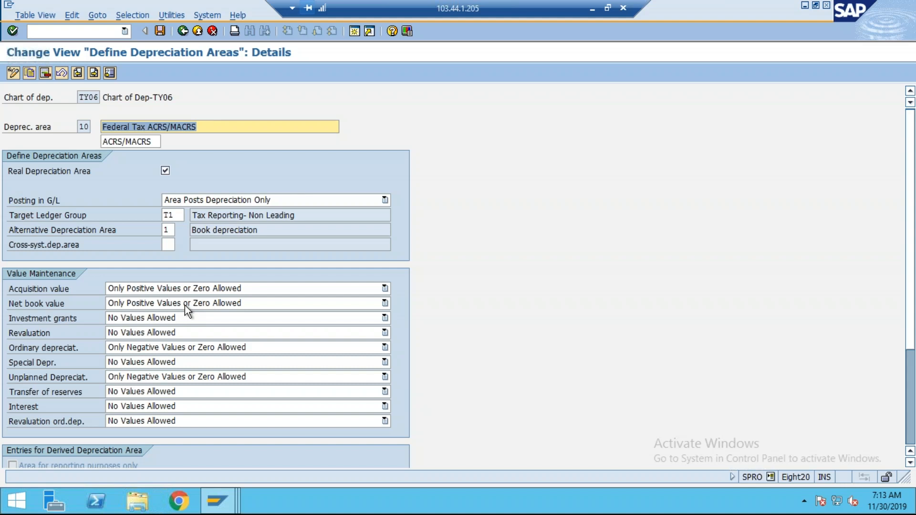
Step: Switch to the TA01 Excel workbook and enter Real Time in B11, beside the 01 Book Dep entry
{"action": "left_click", "coordinate": [593, 7]}
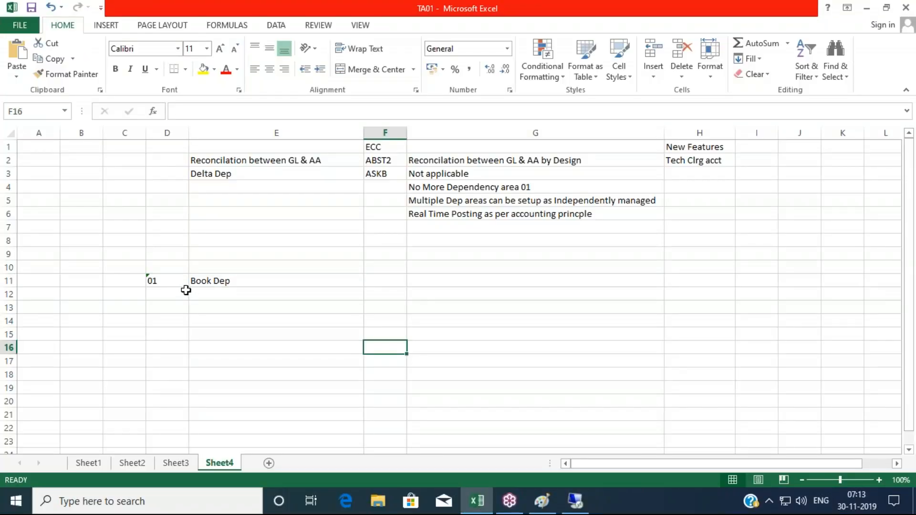
{"action": "left_click", "coordinate": [98, 281]}
{"action": "type", "text": "Real Time"}
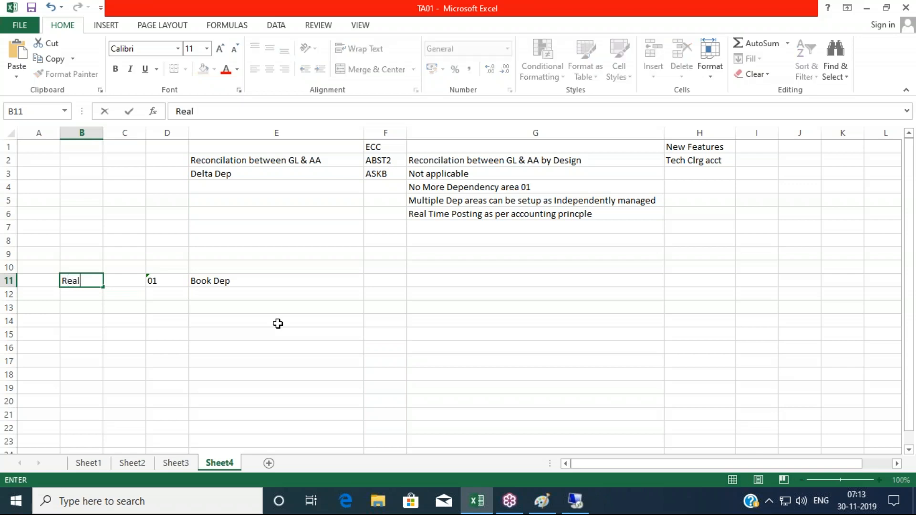
{"action": "key", "text": "Tab"}
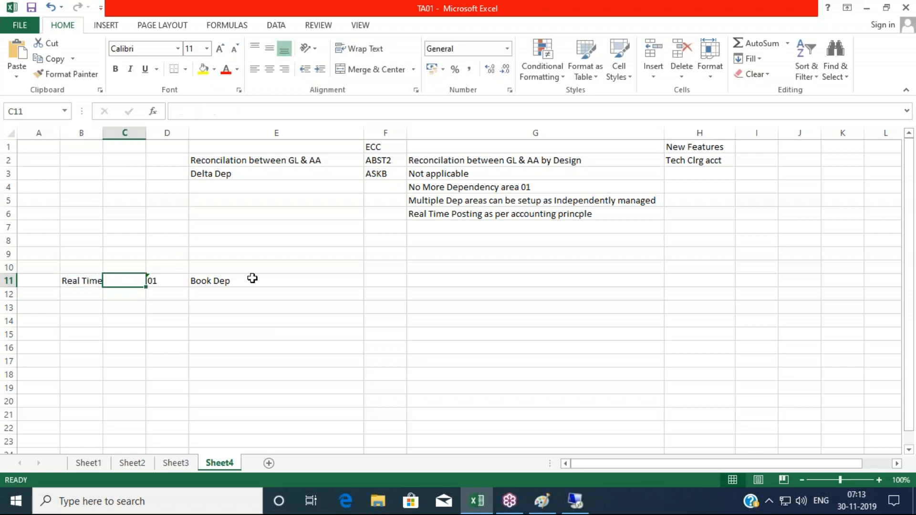
Step: Fill row 12 with Tax Dep in column B, 10 in column D and Tax Dep in column E
{"action": "left_click", "coordinate": [95, 294]}
{"action": "type", "text": "Tax Dep"}
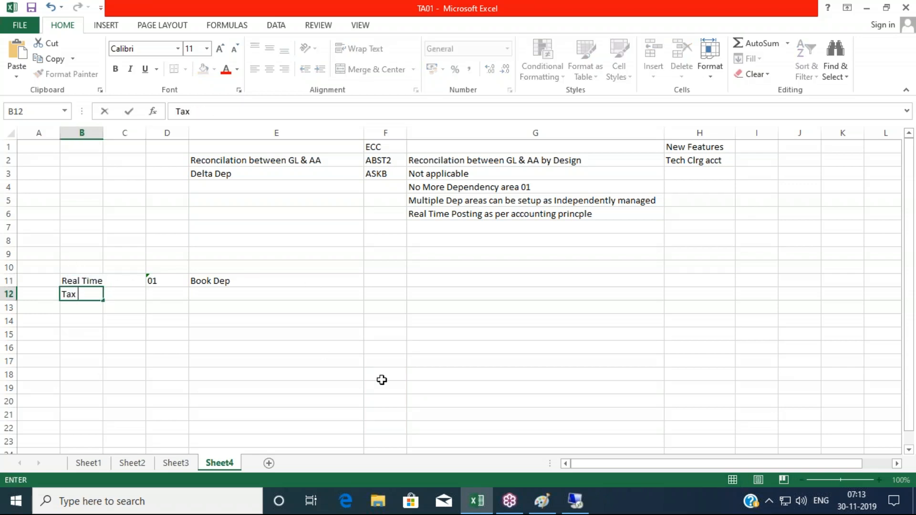
{"action": "key", "text": "Tab"}
{"action": "key", "text": "Tab"}
{"action": "type", "text": "10"}
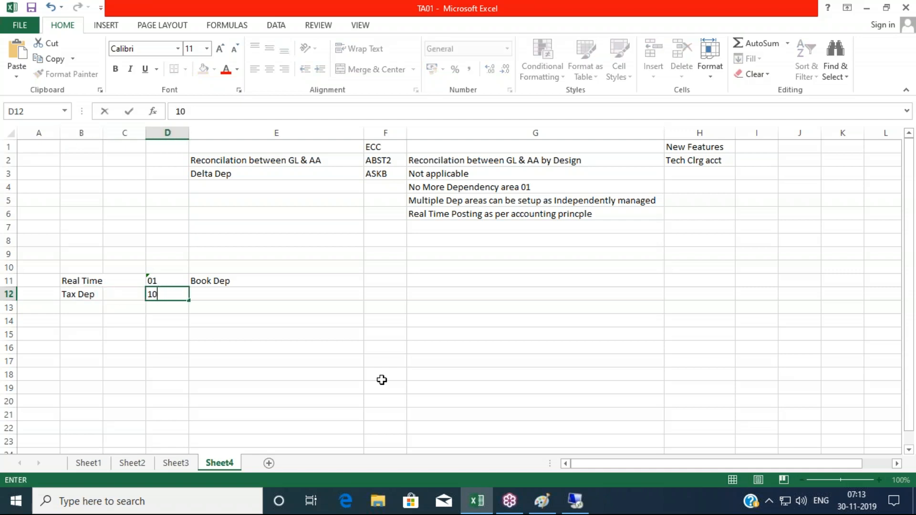
{"action": "key", "text": "Tab"}
{"action": "type", "text": "Tax Dep"}
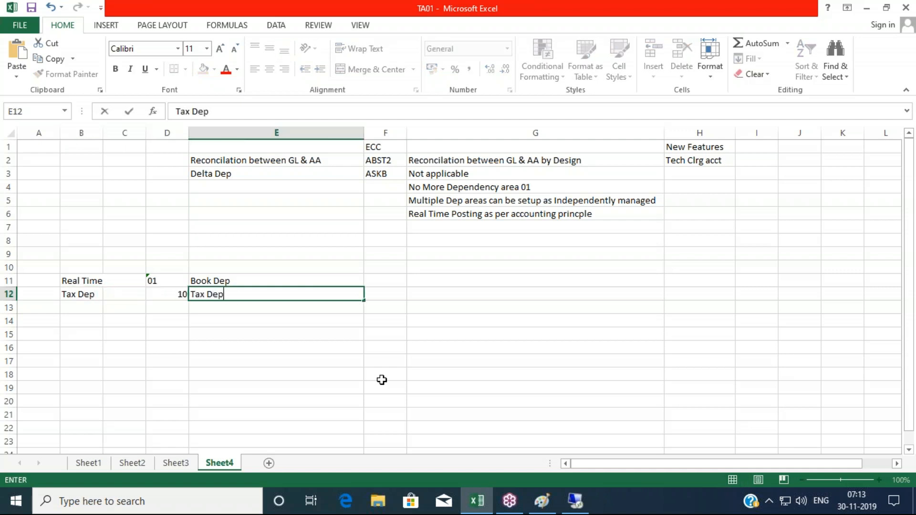
{"action": "key", "text": "Tab"}
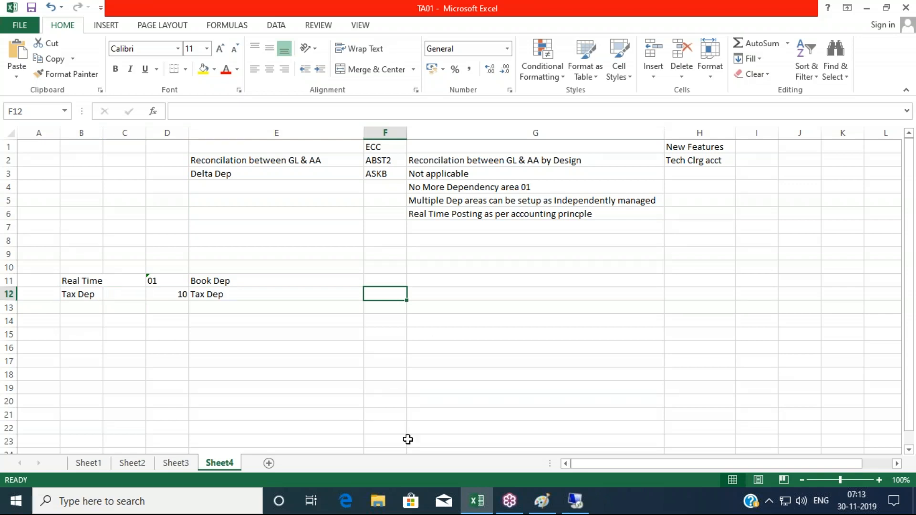
Step: Switch back to the remote SAP desktop, log off the ECC session with /nex and minimise SAP Logon
{"action": "left_click", "coordinate": [575, 501]}
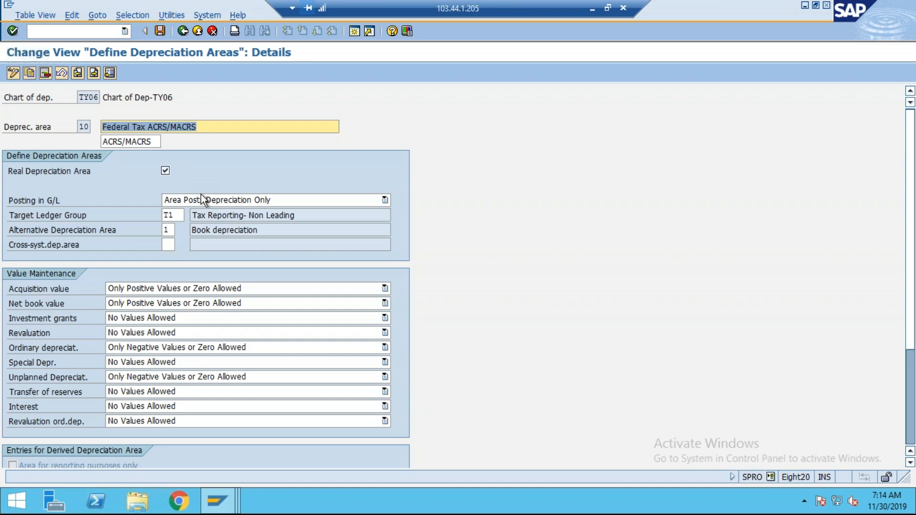
{"action": "left_click", "coordinate": [51, 31]}
{"action": "type", "text": "/nex"}
{"action": "key", "text": "Return"}
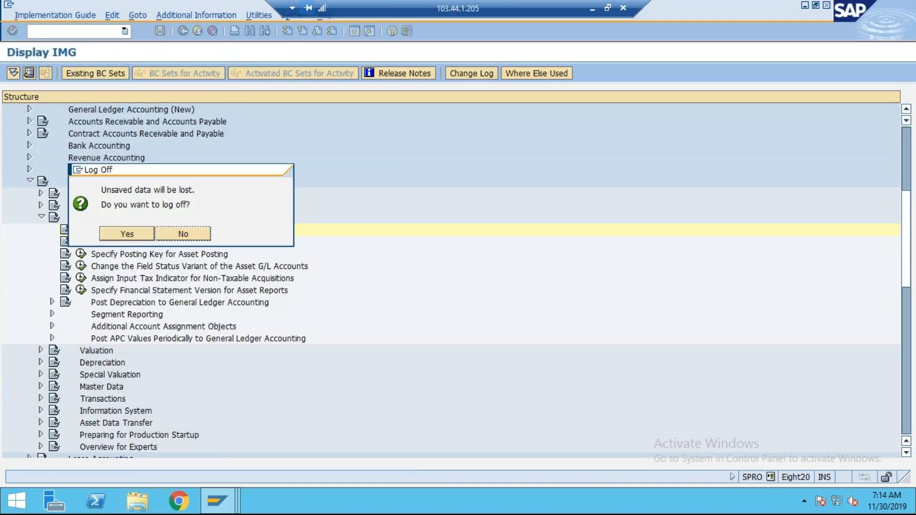
{"action": "left_click", "coordinate": [130, 232]}
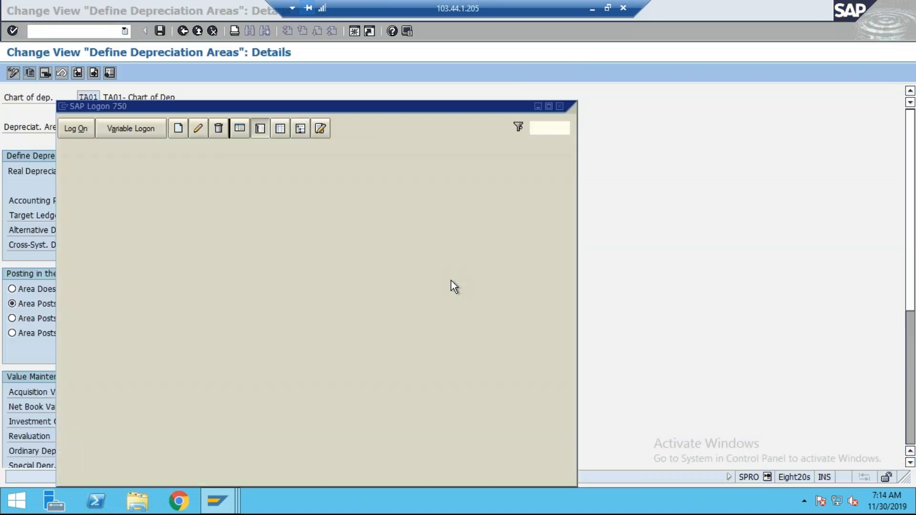
{"action": "left_click", "coordinate": [537, 106]}
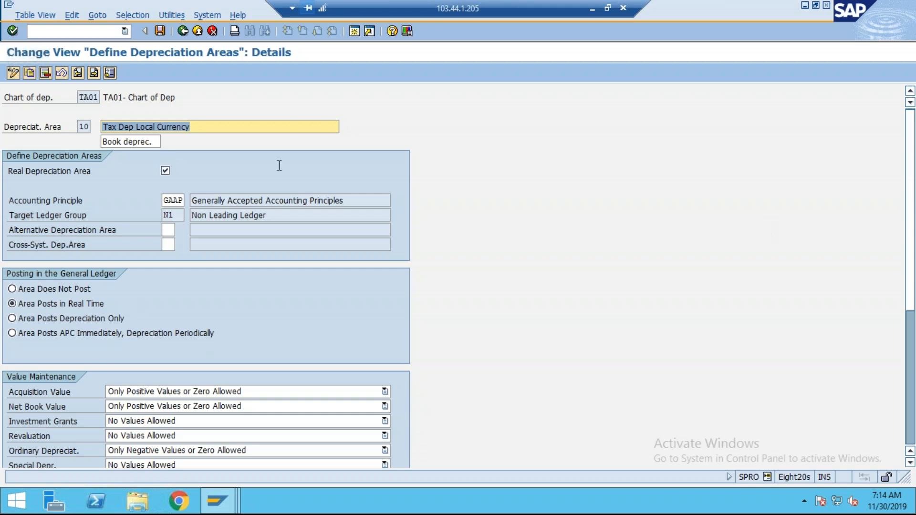
Step: Save depreciation area 10 of chart TA01 and return through the area overview to the implementation guide
{"action": "left_click", "coordinate": [164, 31]}
{"action": "left_click", "coordinate": [33, 213]}
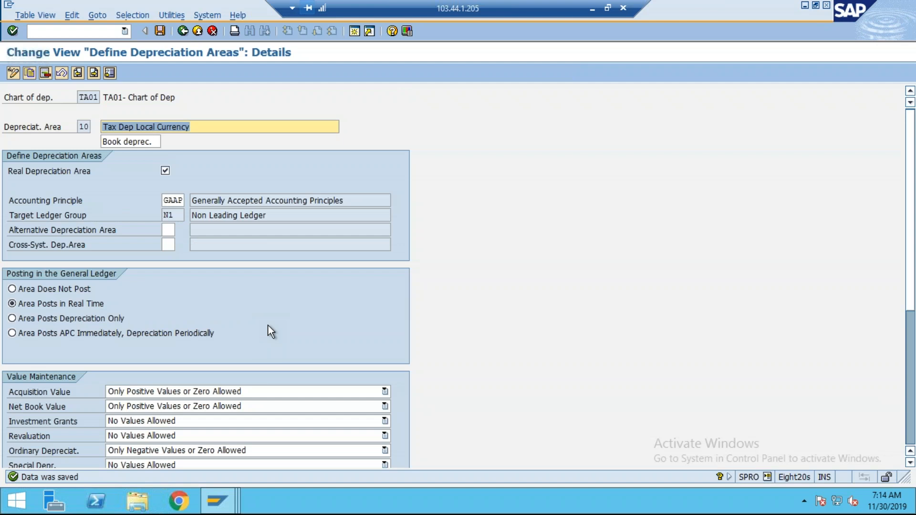
{"action": "left_click", "coordinate": [183, 30]}
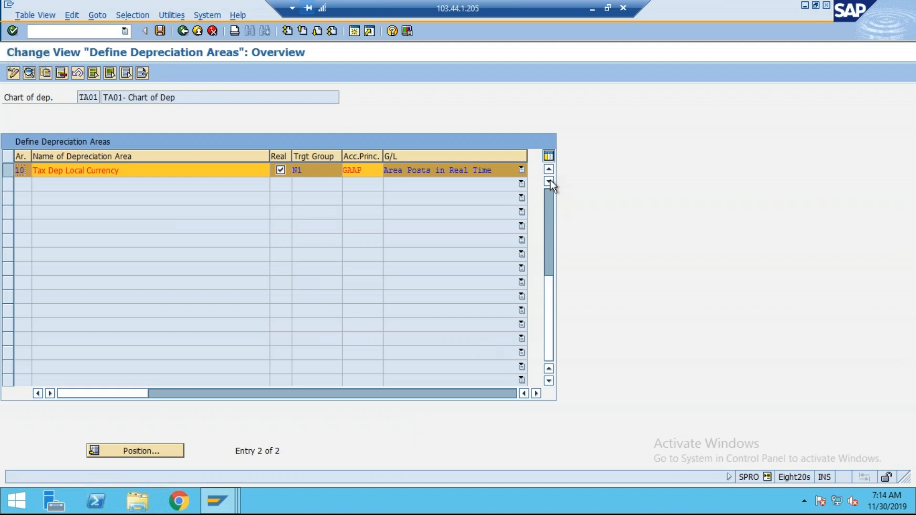
{"action": "scroll", "coordinate": [204, 229], "scroll_direction": "up", "scroll_amount": 1}
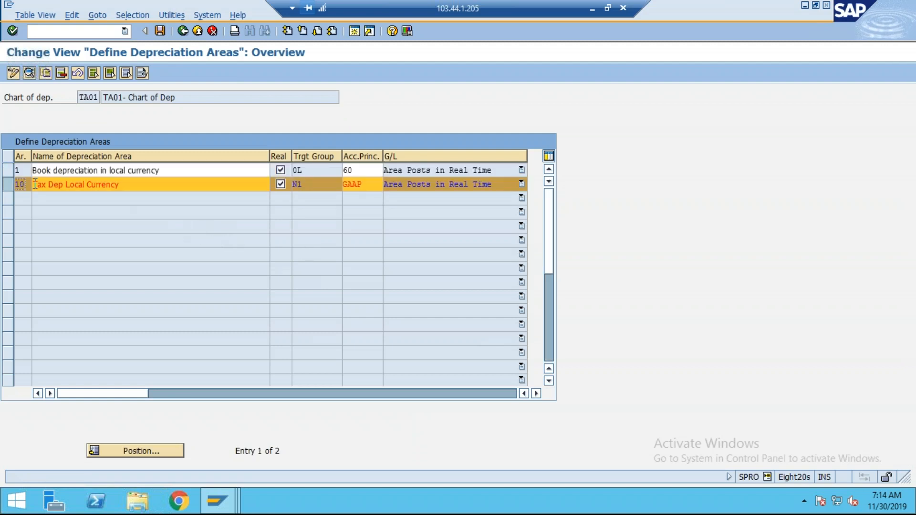
{"action": "left_click", "coordinate": [10, 183]}
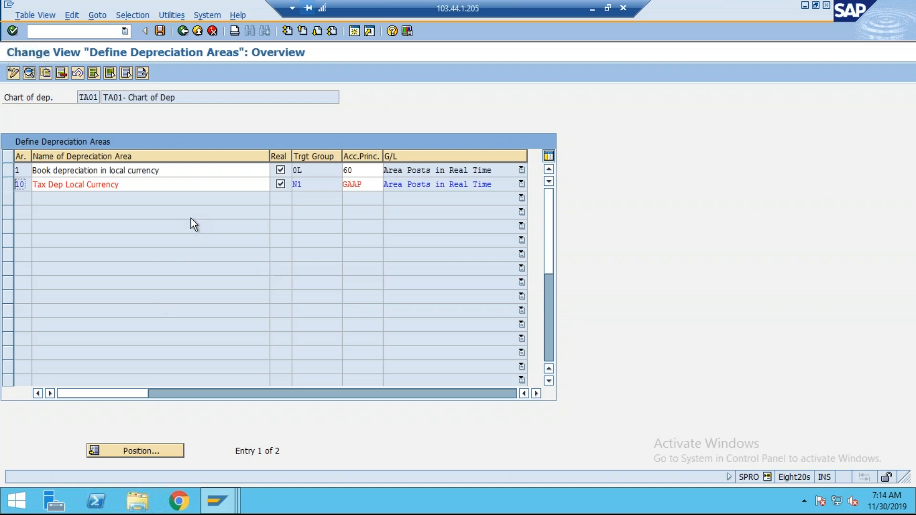
{"action": "left_click", "coordinate": [184, 31]}
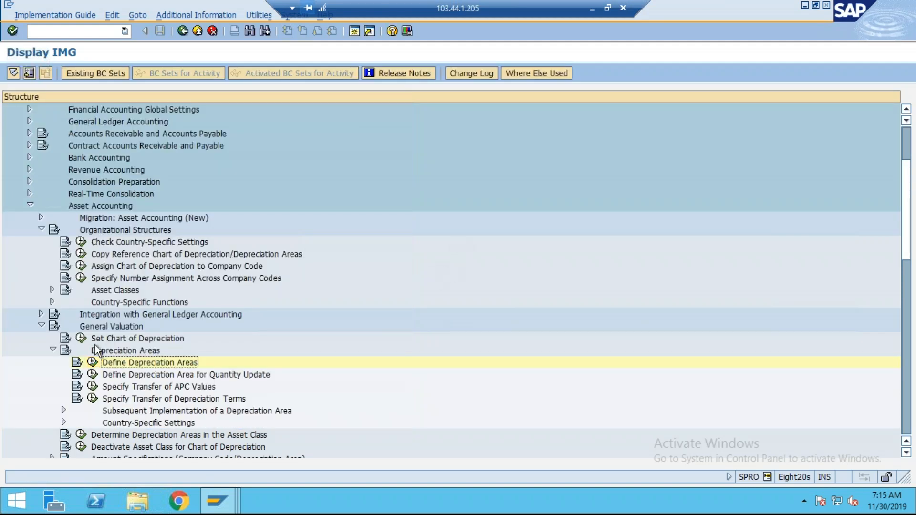
Step: Open Assign Chart of Depreciation to Company Code and enter chart TA01 for company code TA01
{"action": "left_click", "coordinate": [81, 266]}
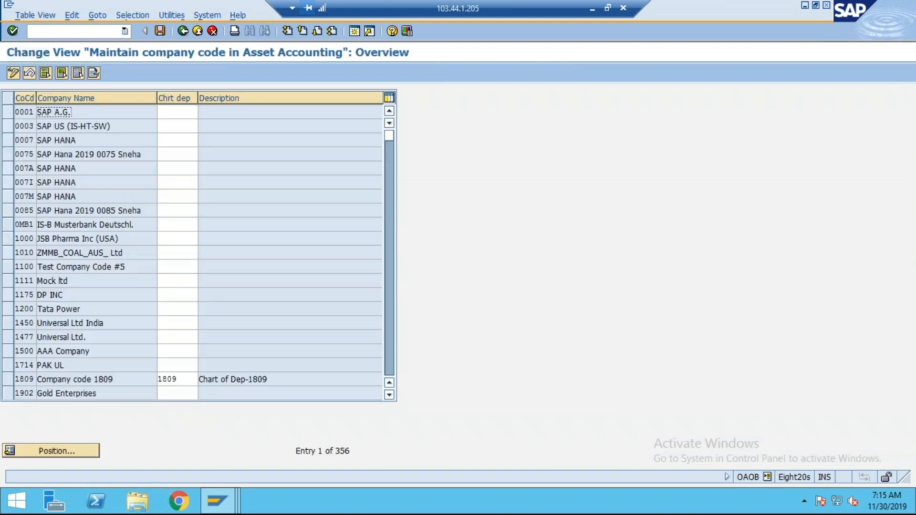
{"action": "left_click", "coordinate": [81, 447]}
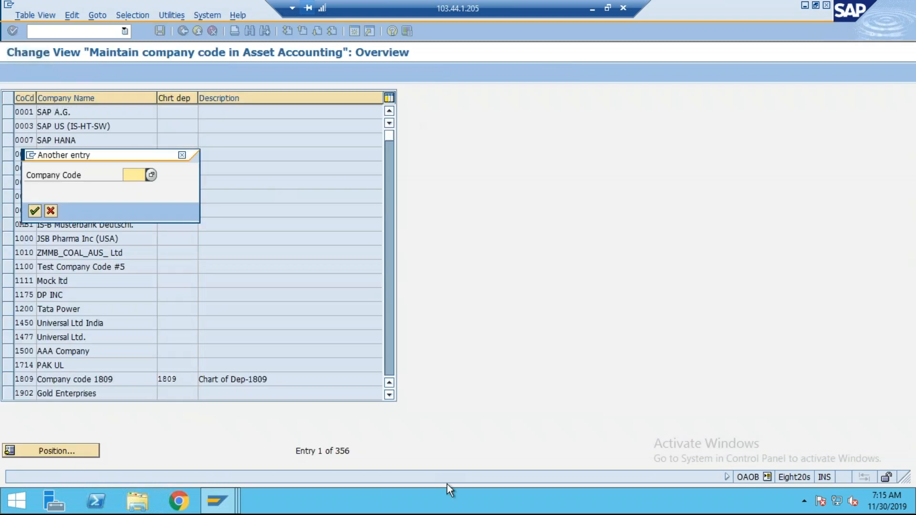
{"action": "type", "text": "ta01"}
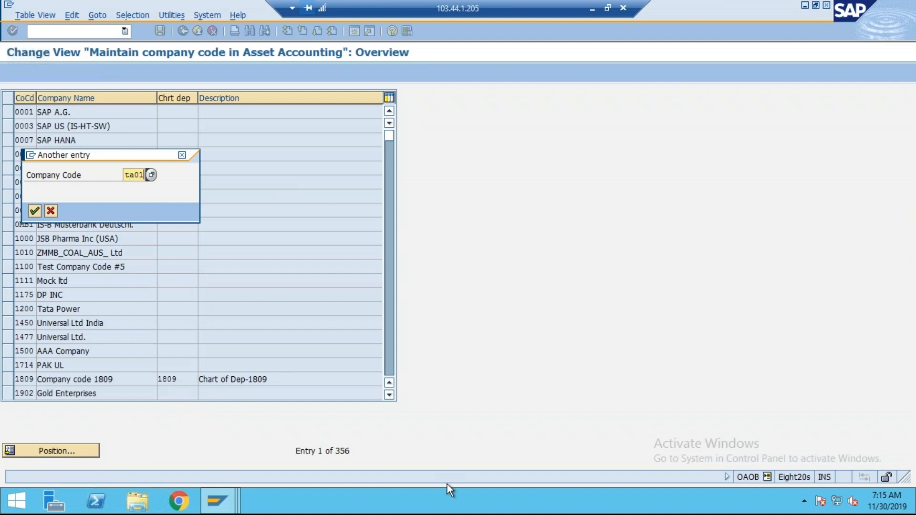
{"action": "key", "text": "Return"}
{"action": "key", "text": "Tab"}
{"action": "type", "text": "ta01"}
{"action": "key", "text": "Return"}
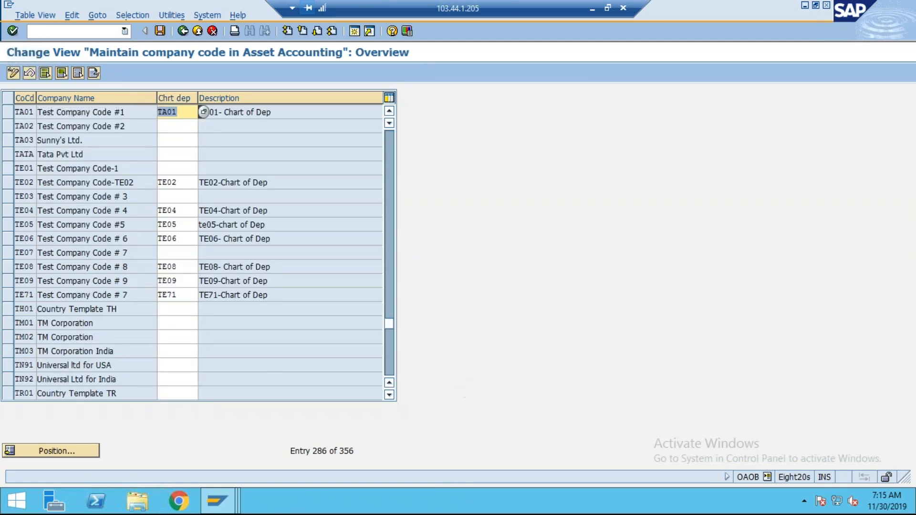
Step: Try to save the company code assignment, close the message list and leave without saving
{"action": "left_click", "coordinate": [160, 31]}
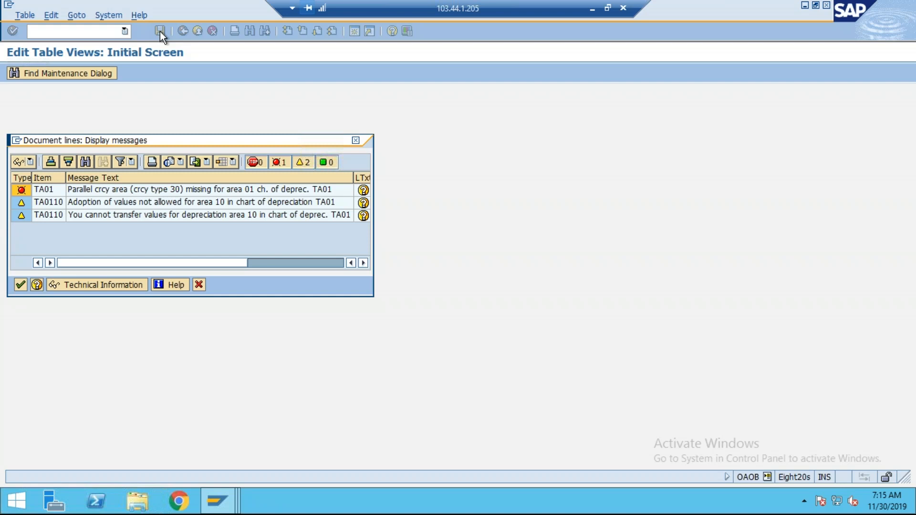
{"action": "left_click", "coordinate": [199, 285]}
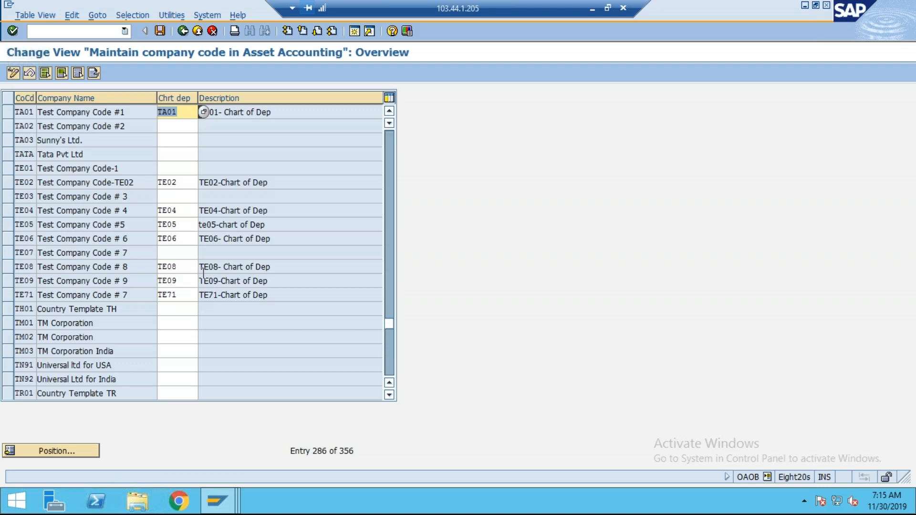
{"action": "left_click", "coordinate": [196, 35]}
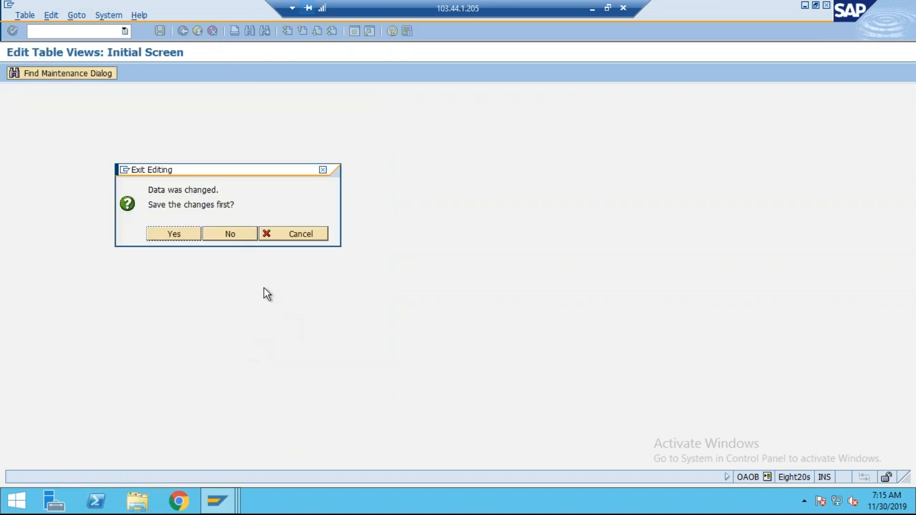
{"action": "left_click", "coordinate": [234, 236]}
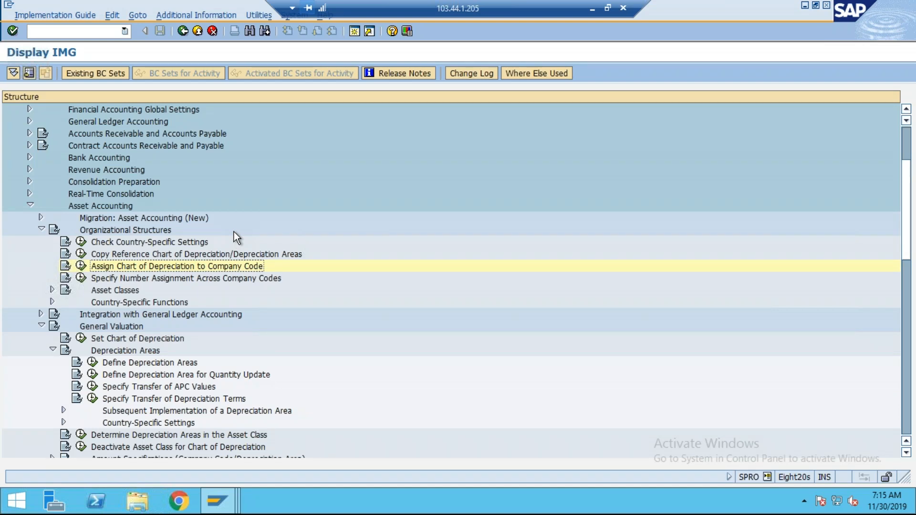
Step: Collapse Asset Accounting in the implementation guide and open the ledger settings under Financial Accounting Global Settings, Ledgers, Ledger
{"action": "left_click", "coordinate": [217, 501]}
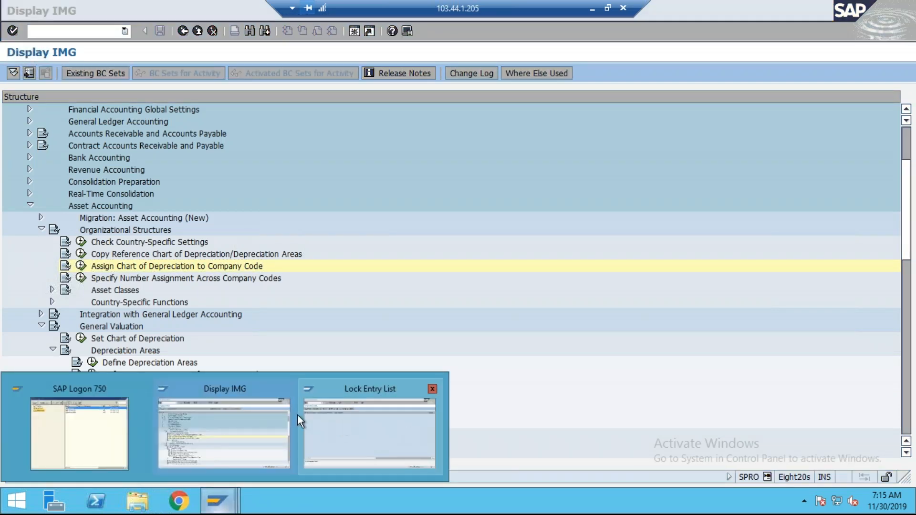
{"action": "left_click", "coordinate": [243, 402]}
{"action": "scroll", "coordinate": [128, 206], "scroll_direction": "up", "scroll_amount": 3}
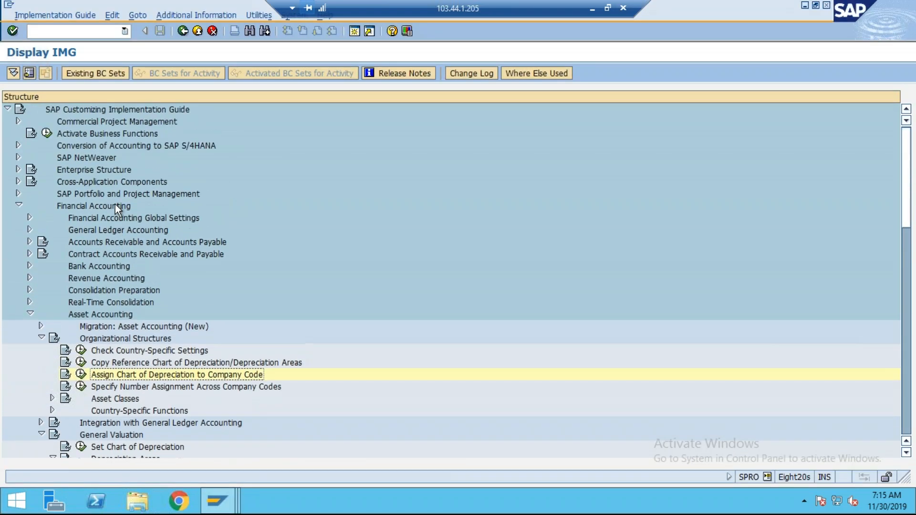
{"action": "left_click", "coordinate": [30, 314]}
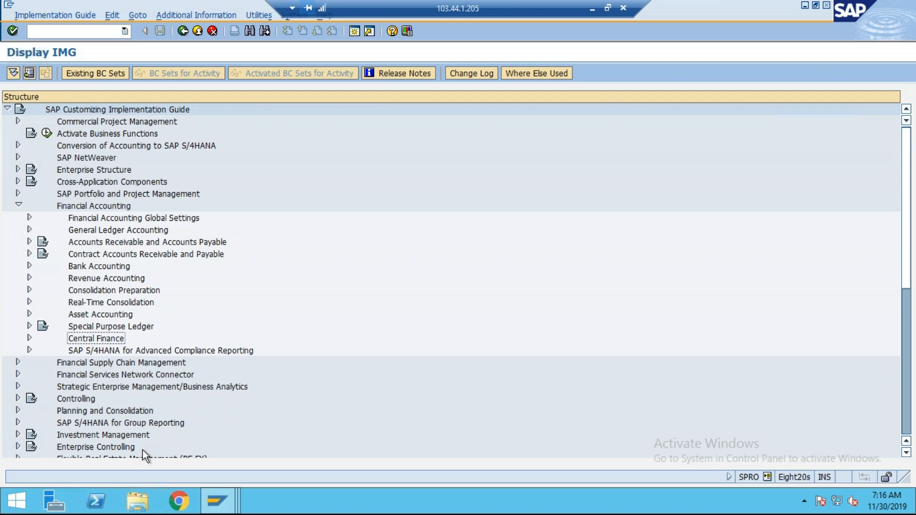
{"action": "left_click", "coordinate": [29, 218]}
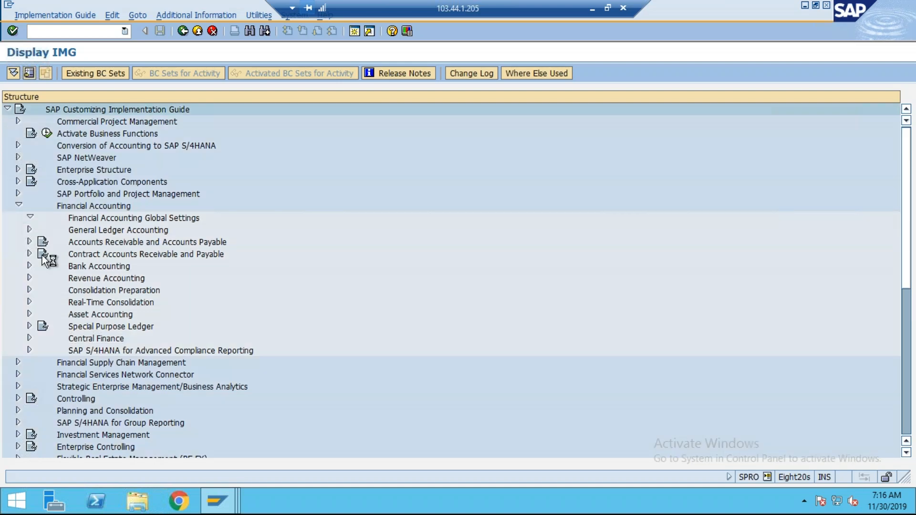
{"action": "left_click", "coordinate": [41, 242]}
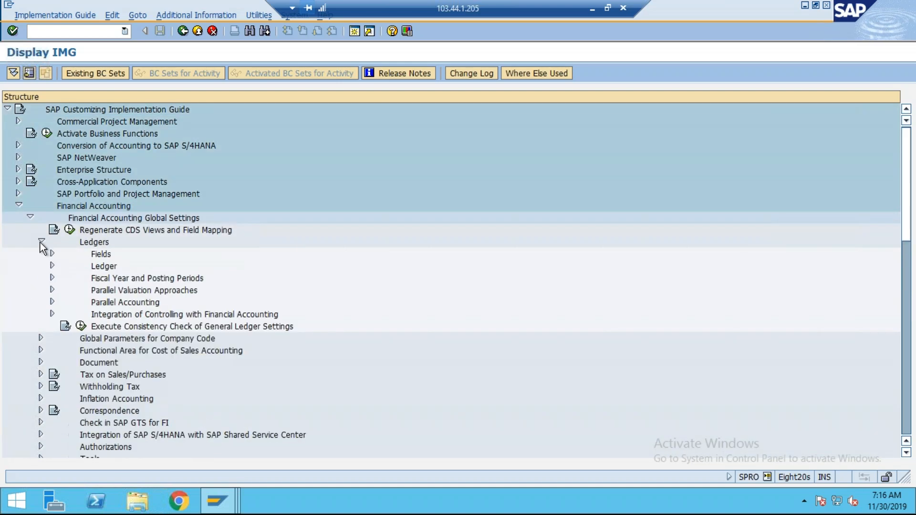
{"action": "left_click", "coordinate": [53, 266]}
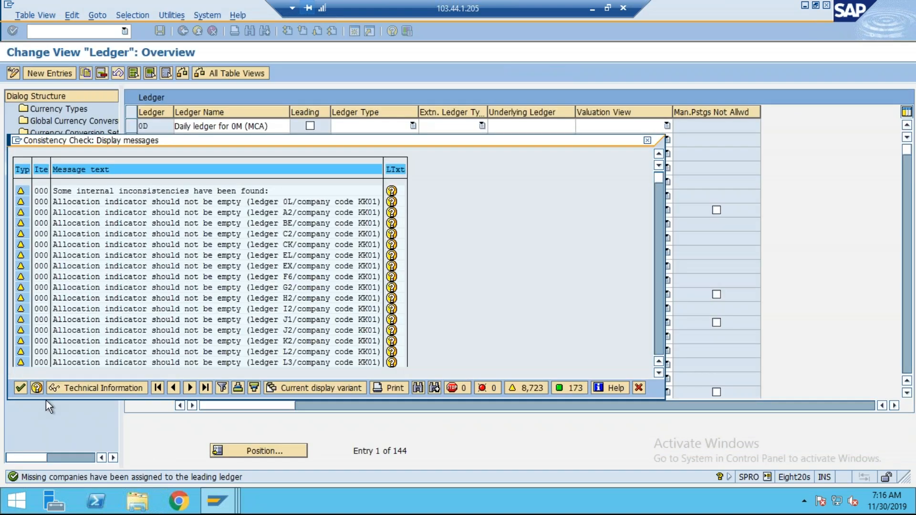
Step: Dismiss the consistency check messages and find leading ledger 0L in the ledger list
{"action": "left_click", "coordinate": [21, 388]}
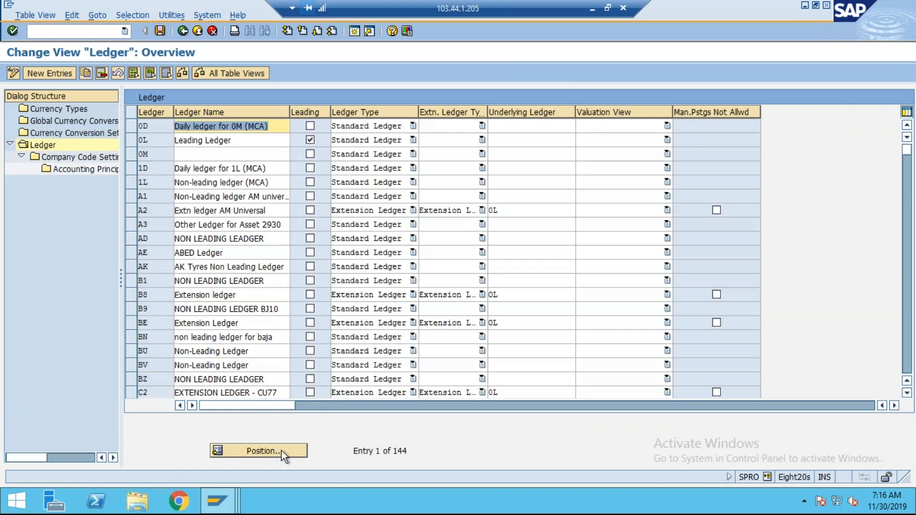
{"action": "left_click", "coordinate": [281, 451]}
{"action": "type", "text": "01"}
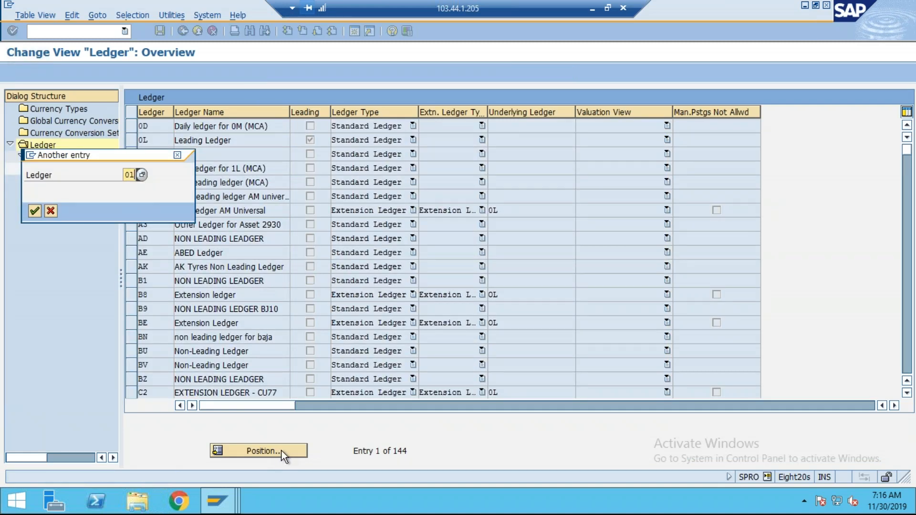
{"action": "key", "text": "Return"}
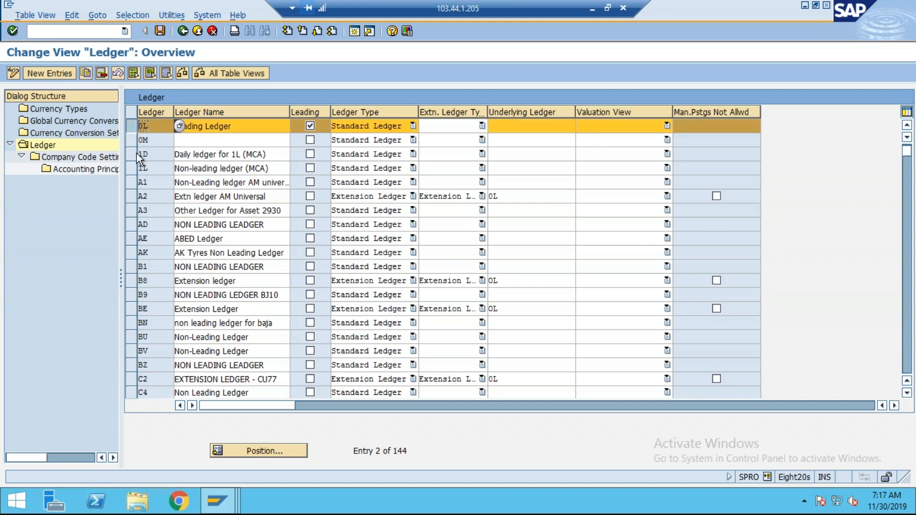
Step: Open the company code settings for ledger 0L, dismiss the check messages and find company code TA01
{"action": "double_click", "coordinate": [84, 158]}
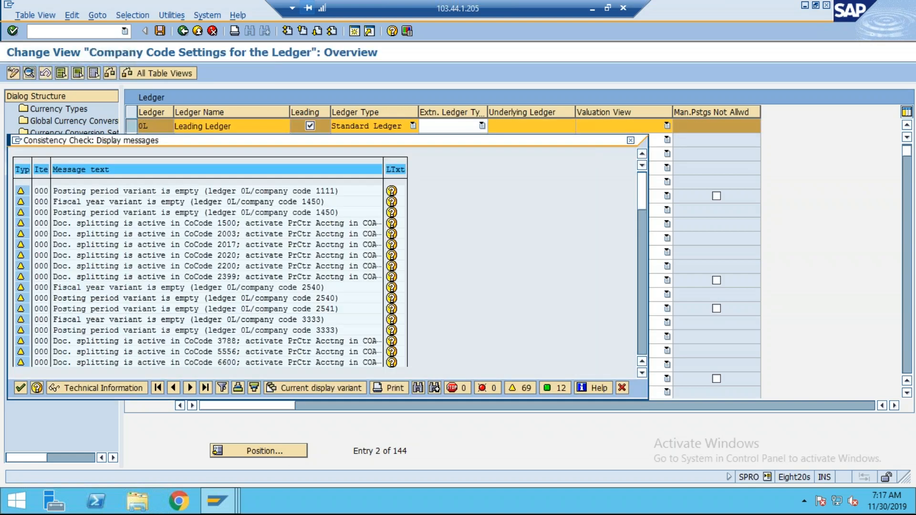
{"action": "left_click", "coordinate": [630, 140]}
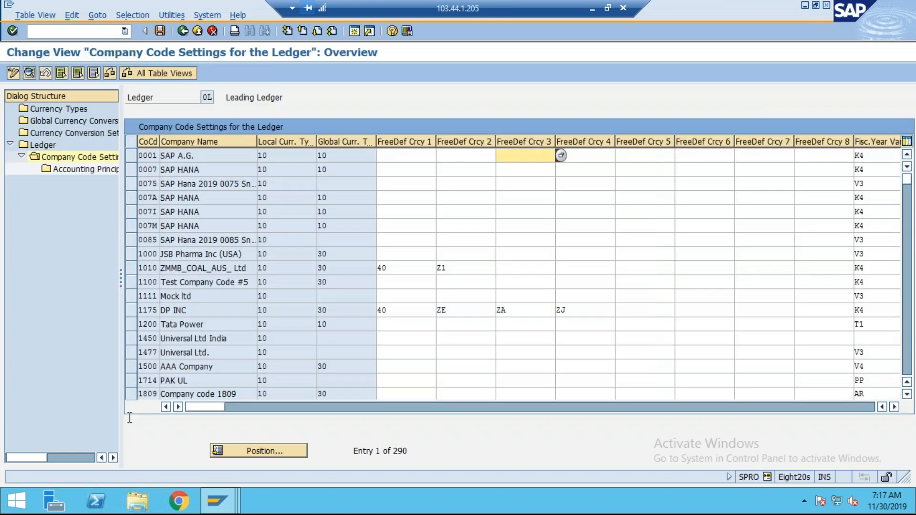
{"action": "left_click", "coordinate": [290, 454]}
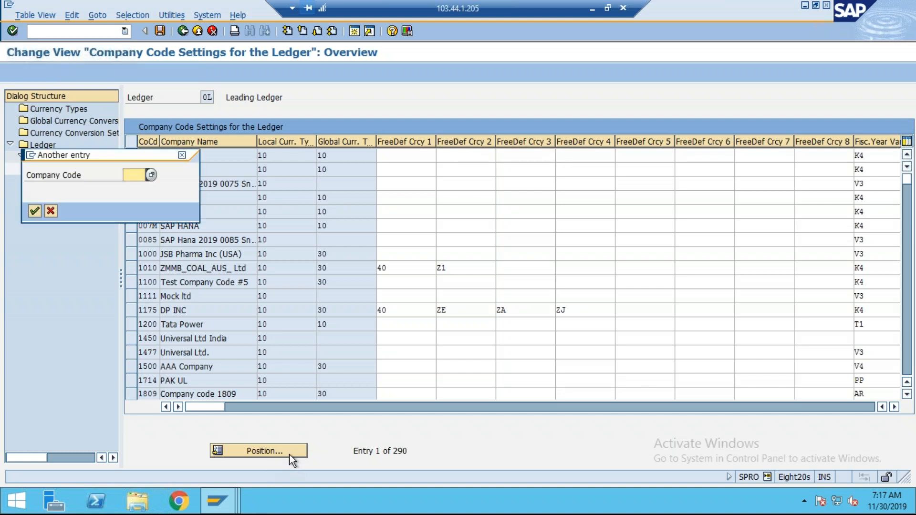
{"action": "type", "text": "ta01"}
{"action": "key", "text": "Return"}
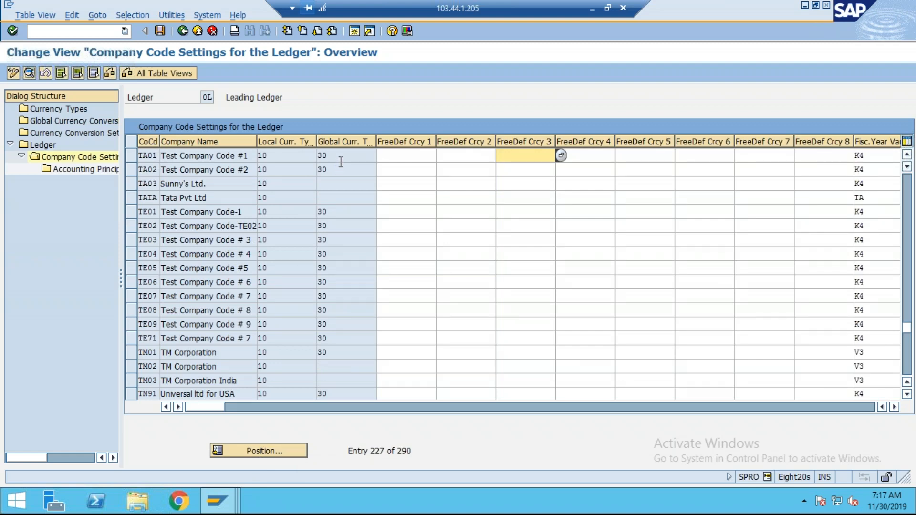
Step: Return to the ledger list, dismiss the check messages and find non-leading ledger N1
{"action": "double_click", "coordinate": [51, 144]}
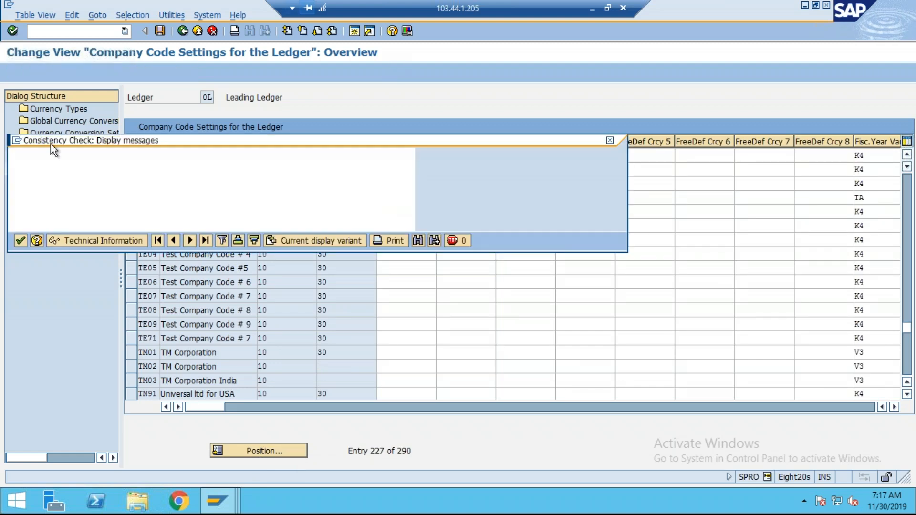
{"action": "left_click", "coordinate": [24, 240]}
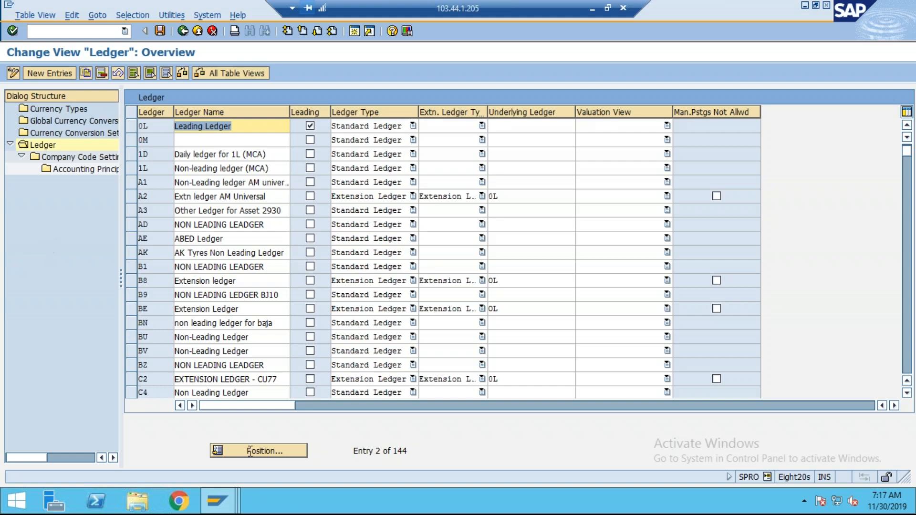
{"action": "left_click", "coordinate": [289, 451]}
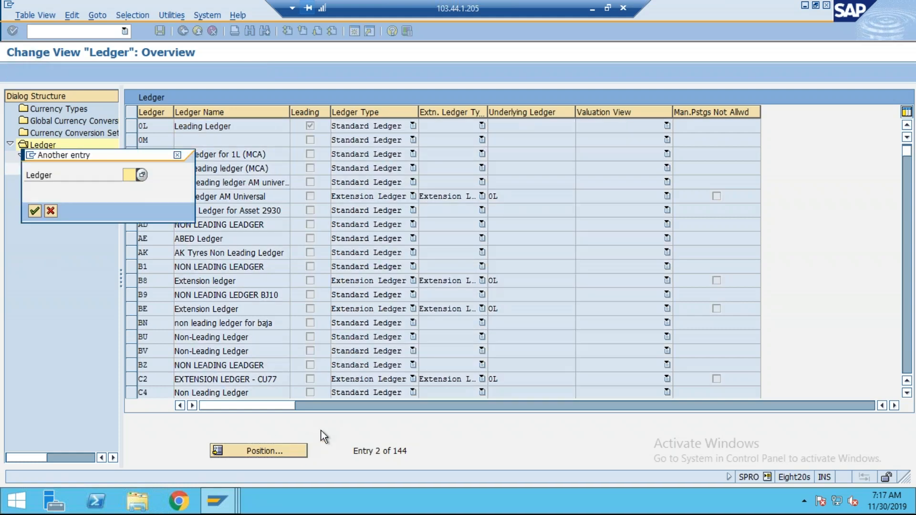
{"action": "type", "text": "n"}
{"action": "key", "text": "Return"}
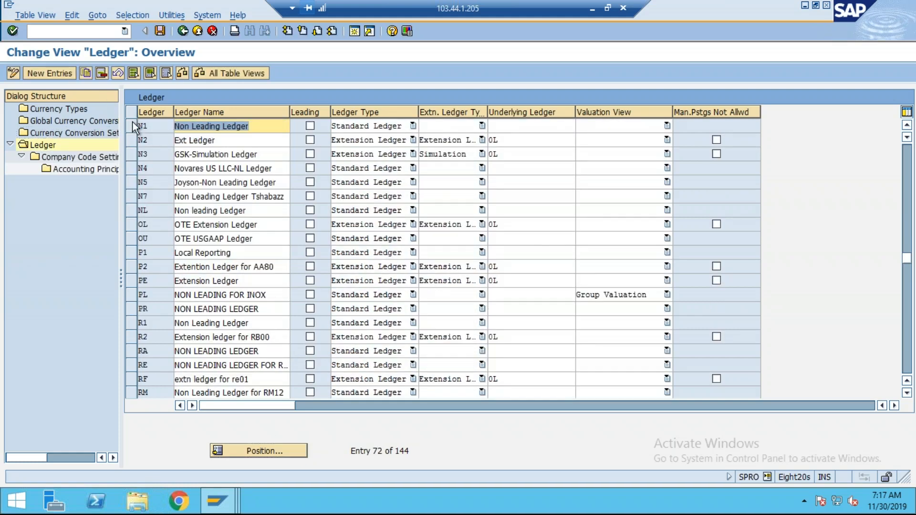
Step: Examine company code TA01's currency settings for ledger N1 and leave the ledger maintenance without saving
{"action": "double_click", "coordinate": [72, 159]}
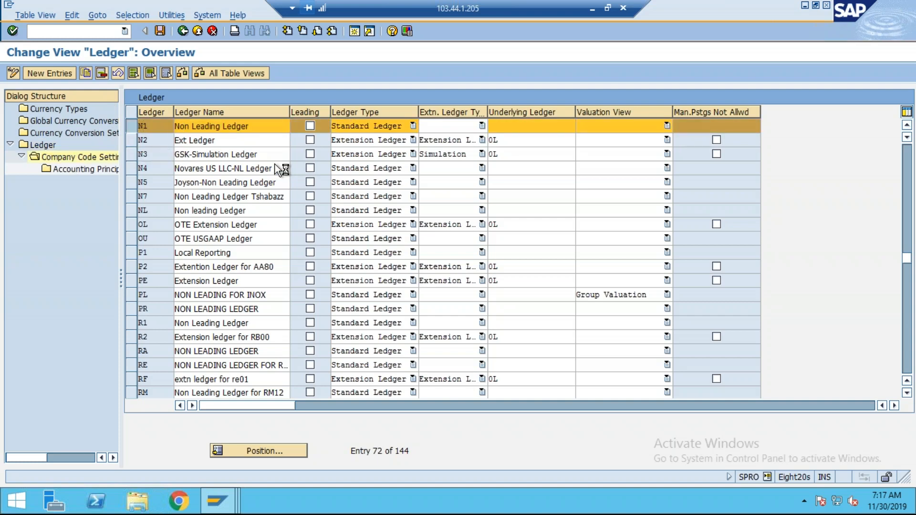
{"action": "key", "text": "Return"}
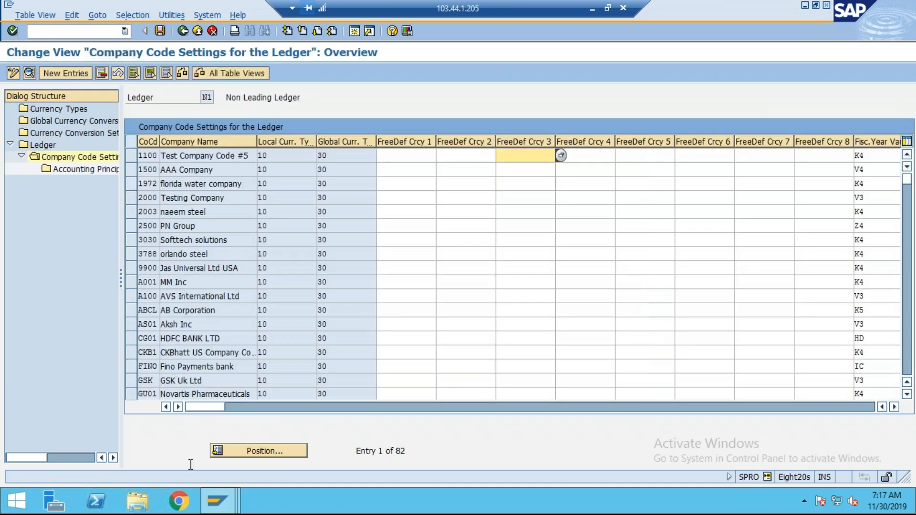
{"action": "left_click", "coordinate": [274, 451]}
{"action": "type", "text": "ta01"}
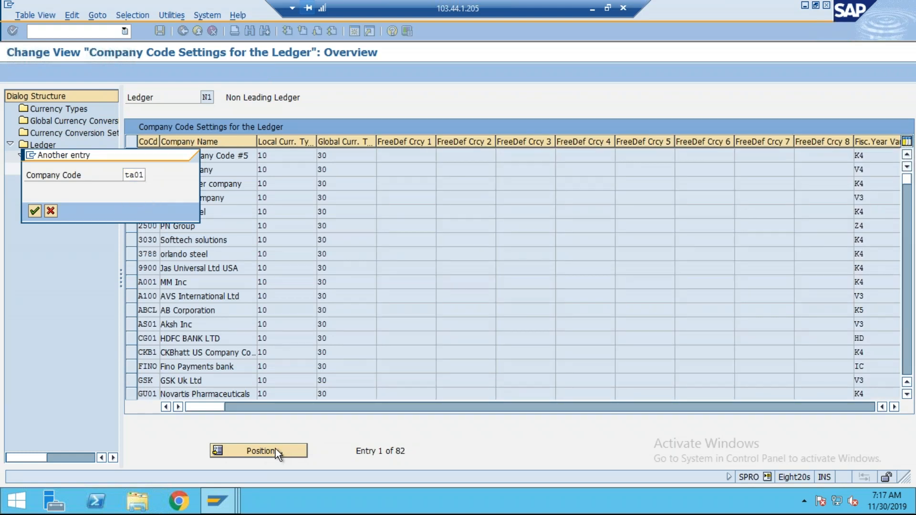
{"action": "key", "text": "Return"}
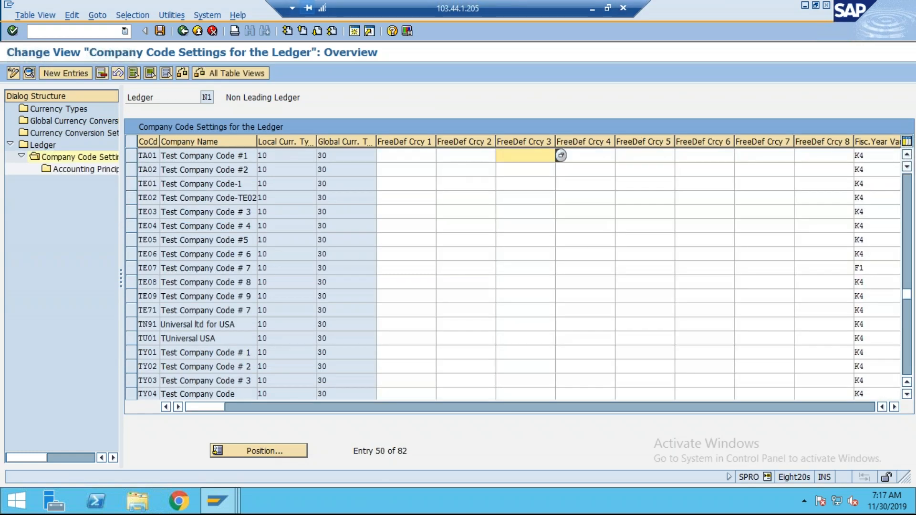
{"action": "left_click", "coordinate": [133, 152]}
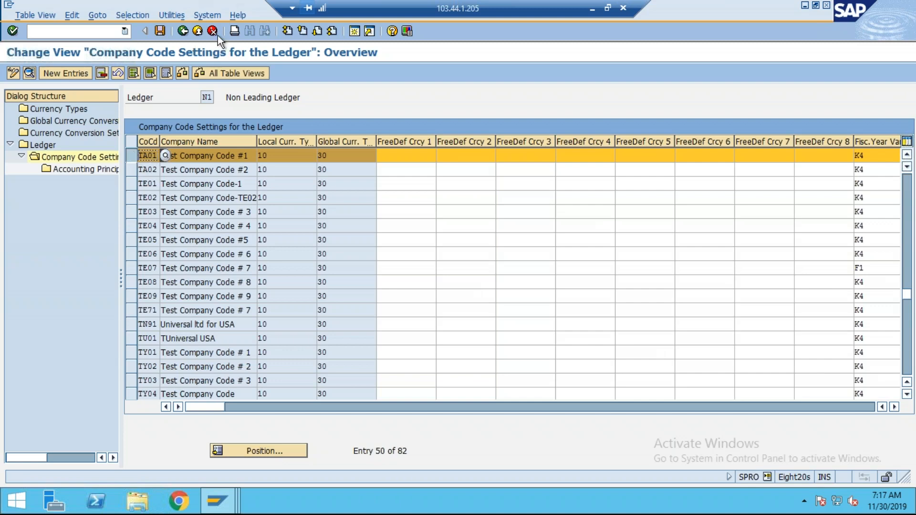
{"action": "left_click", "coordinate": [198, 30]}
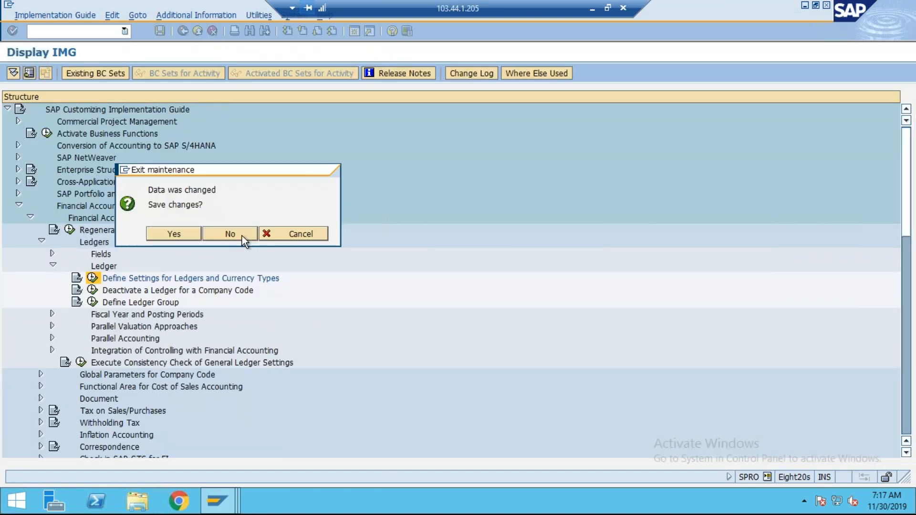
{"action": "left_click", "coordinate": [242, 235]}
Step: Switch to the TA01 workbook in Excel and insert a blank row above the Tax Dep row on Sheet4
{"action": "left_click", "coordinate": [592, 8]}
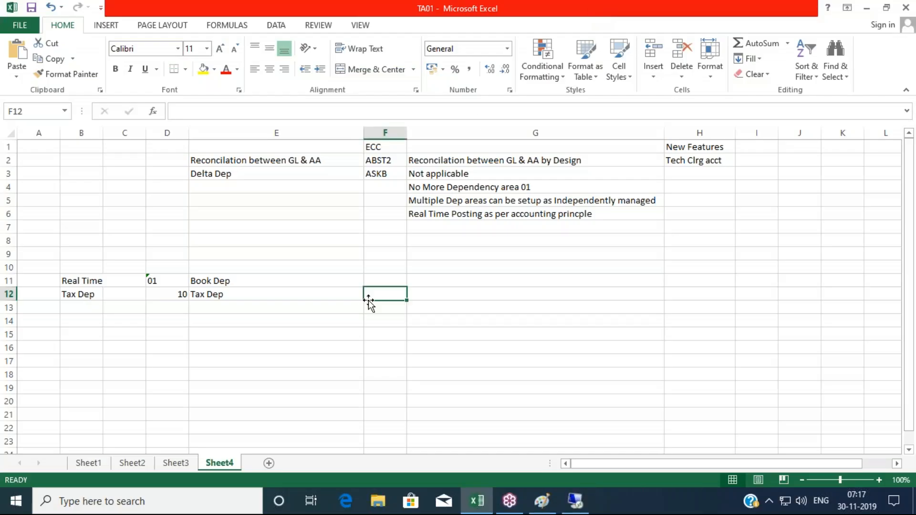
{"action": "left_click", "coordinate": [98, 307]}
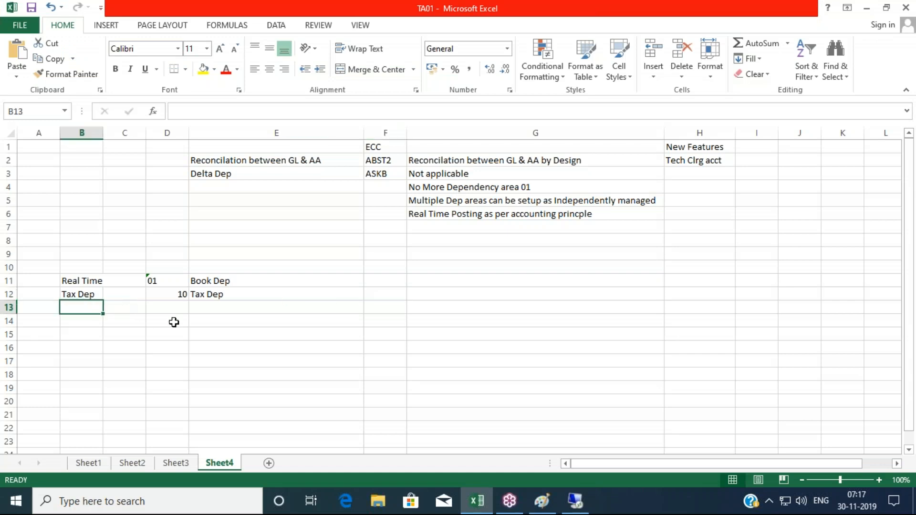
{"action": "left_click", "coordinate": [9, 294]}
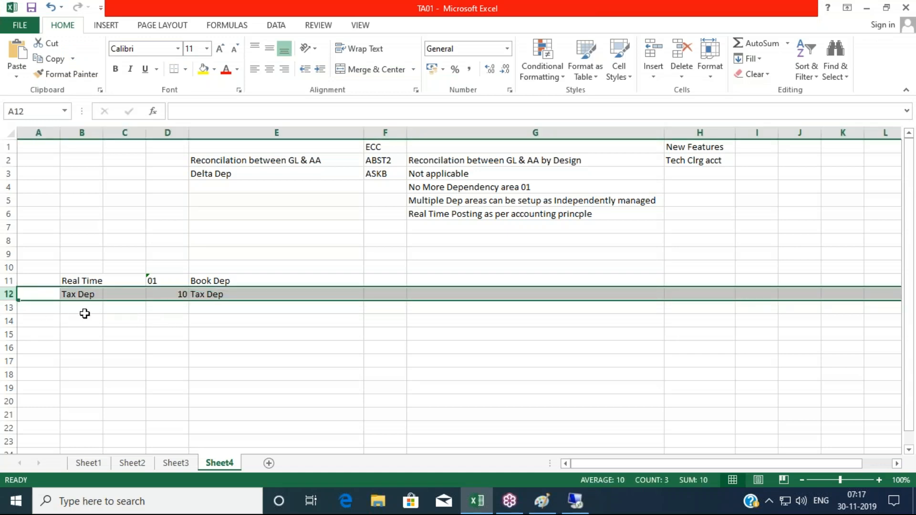
{"action": "left_click", "coordinate": [181, 345]}
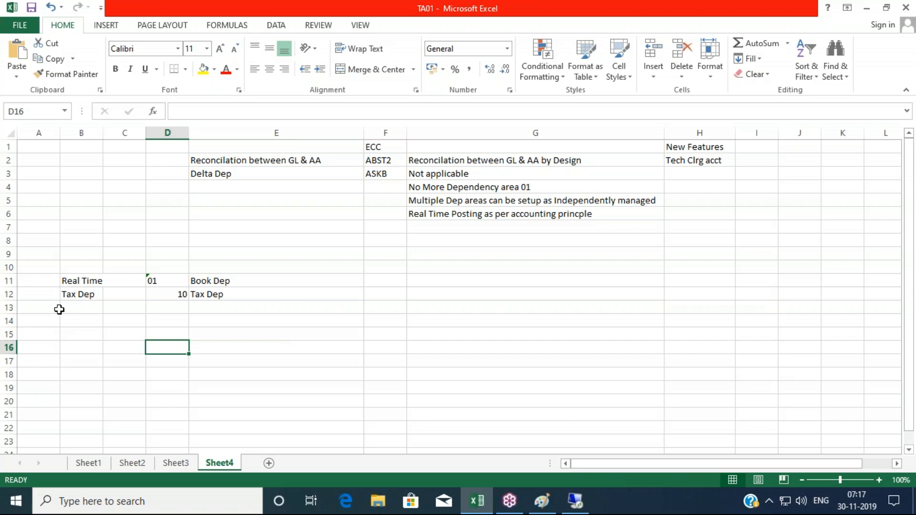
{"action": "left_click", "coordinate": [9, 294]}
{"action": "key", "text": "ctrl+plus"}
{"action": "left_click", "coordinate": [202, 401]}
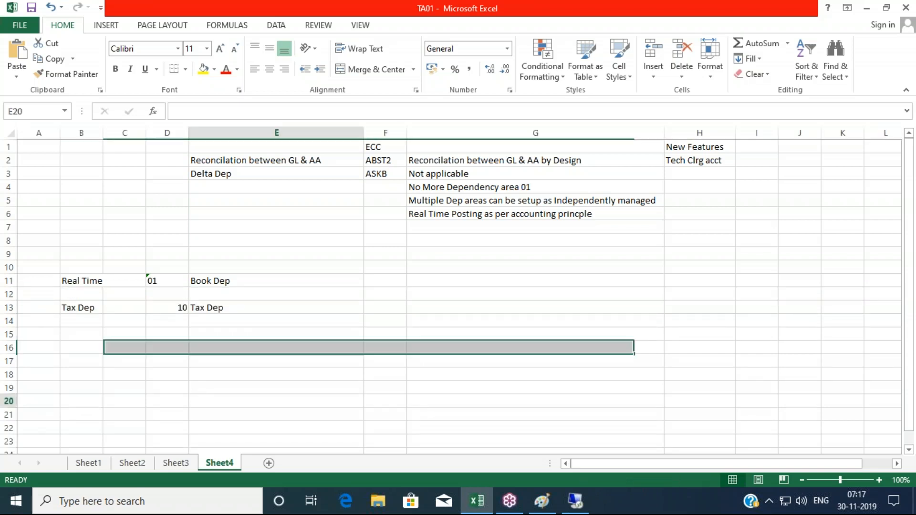
Step: Extend the Book Dep description in cell E11 to "Book Dep in Local Currency"
{"action": "left_click", "coordinate": [79, 293]}
{"action": "left_click", "coordinate": [133, 280]}
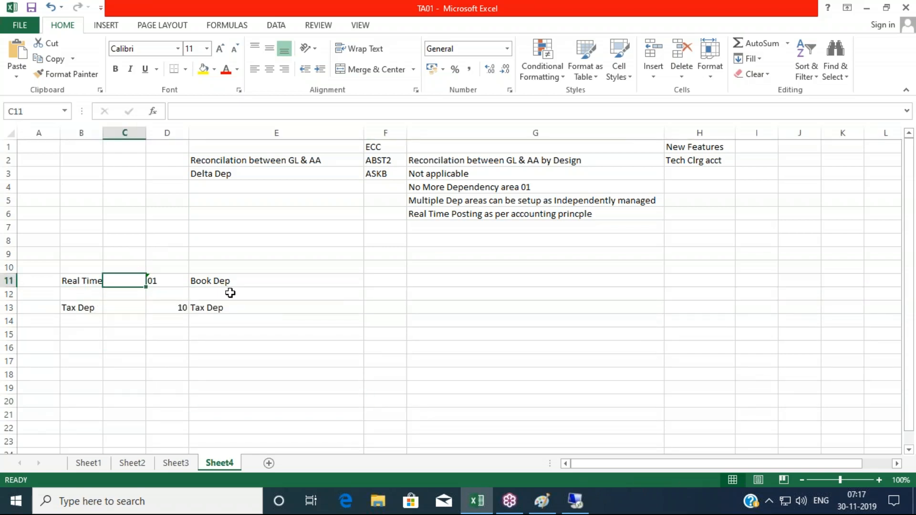
{"action": "double_click", "coordinate": [247, 279]}
{"action": "type", "text": "in Loca"}
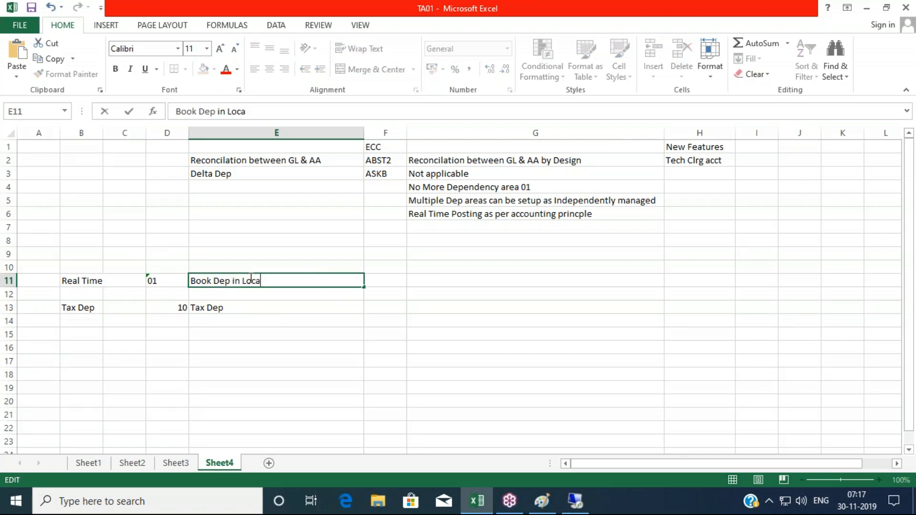
{"action": "type", "text": "l Currency"}
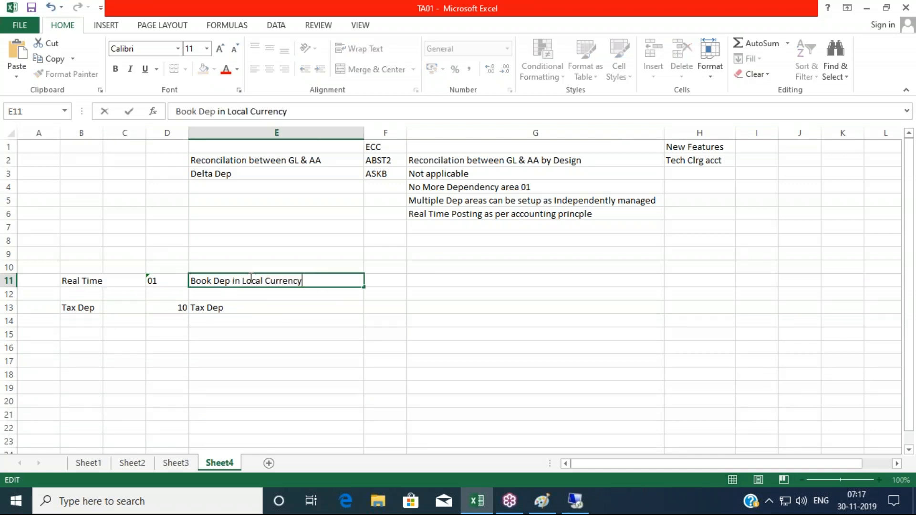
{"action": "key", "text": "Tab"}
Step: Extend the Tax Dep description in cell E13 to "Tax Dep in Local Currency"
{"action": "left_click", "coordinate": [253, 309]}
{"action": "key", "text": "F2"}
{"action": "type", "text": "in Local Curre"}
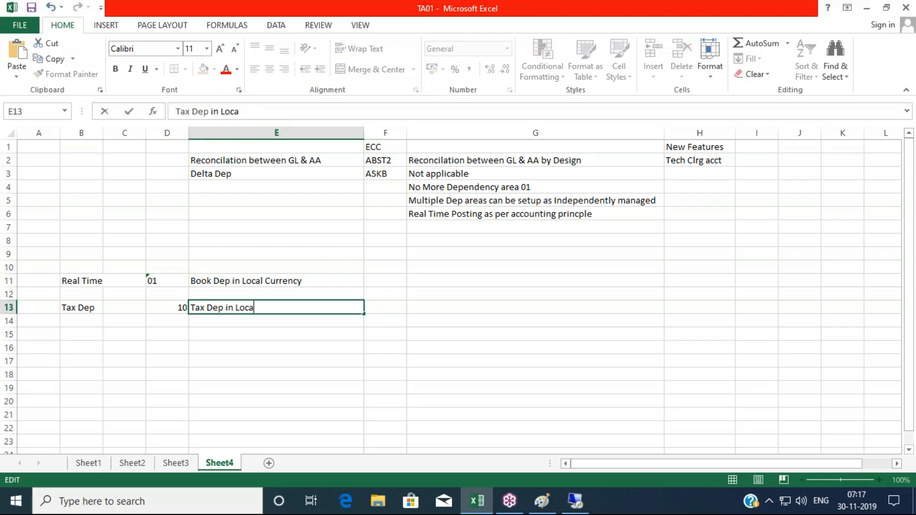
{"action": "type", "text": "ncy"}
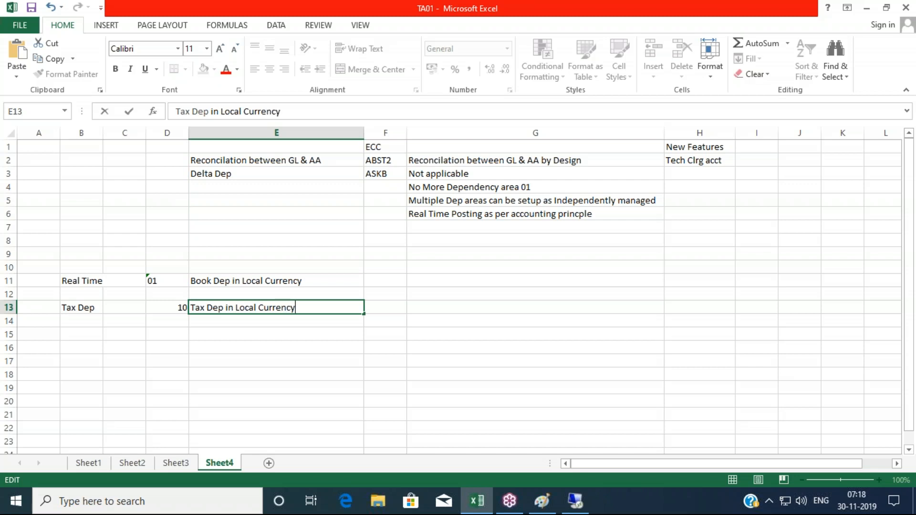
{"action": "key", "text": "Tab"}
Step: Enter depreciation area 02 as text in cell D12 of the new row
{"action": "left_click", "coordinate": [165, 307]}
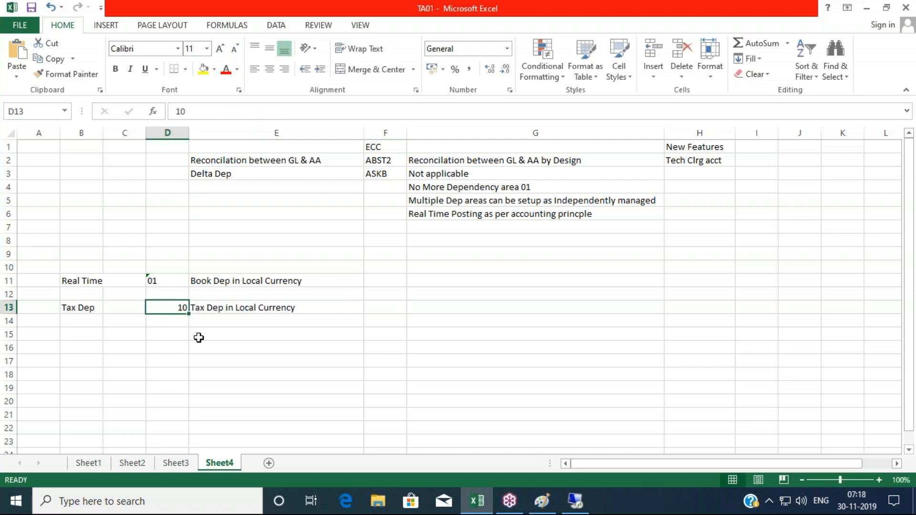
{"action": "left_click", "coordinate": [97, 292]}
{"action": "key", "text": "Right"}
{"action": "key", "text": "Right"}
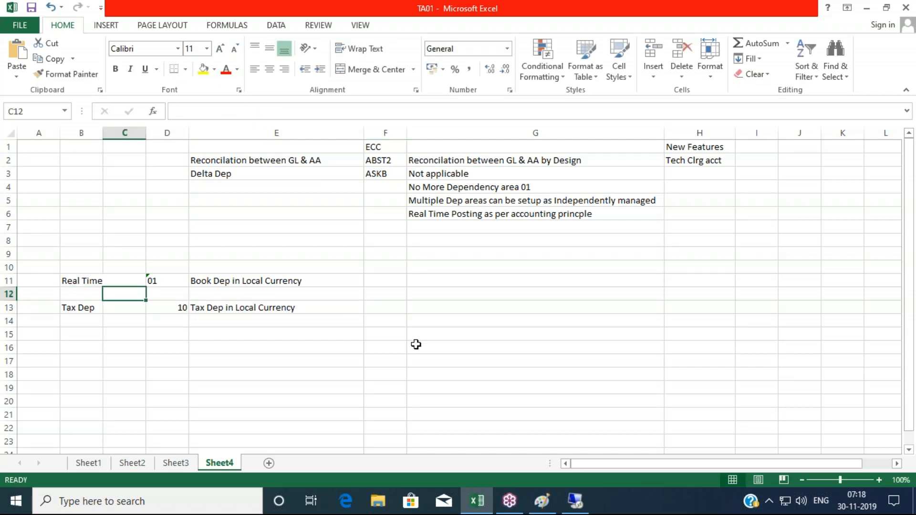
{"action": "type", "text": "'02"}
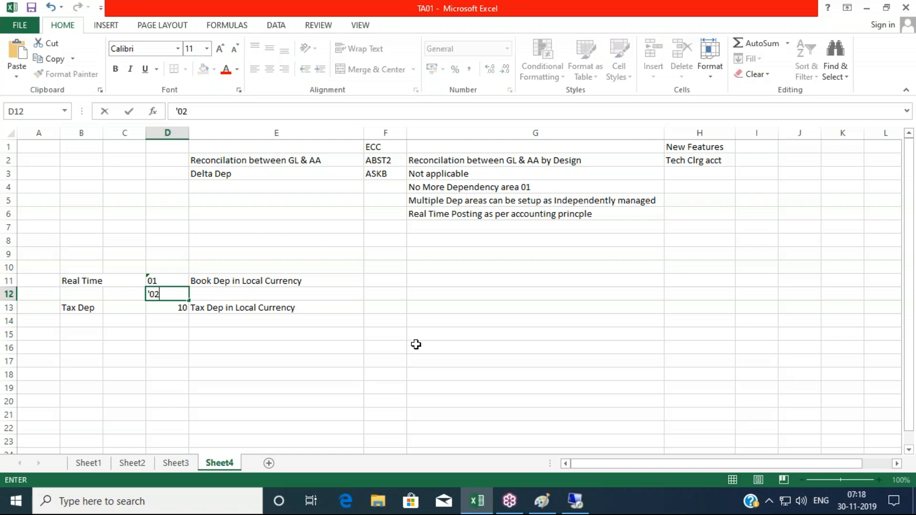
{"action": "key", "text": "Tab"}
Step: Copy the description from E11 into E12 and change it to "Book Dep in Grp Currency"
{"action": "key", "text": "Up"}
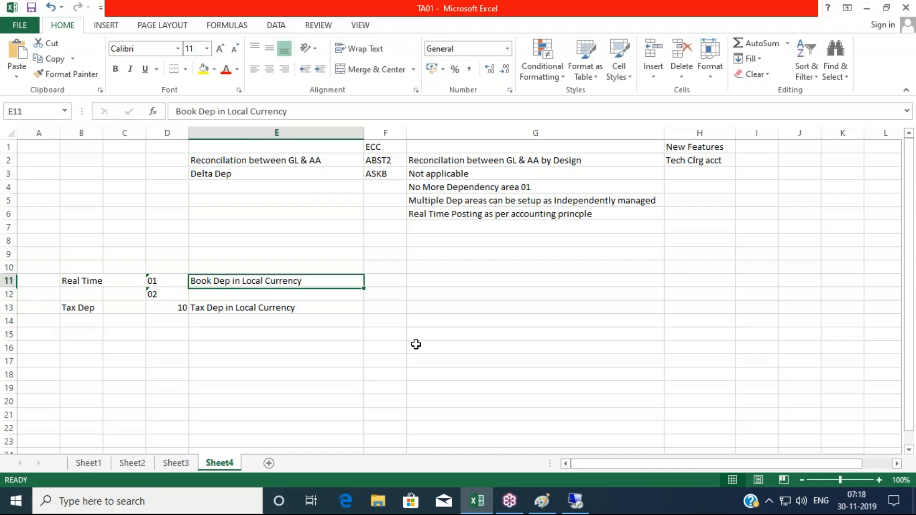
{"action": "key", "text": "ctrl+c"}
{"action": "key", "text": "Down"}
{"action": "key", "text": "Return"}
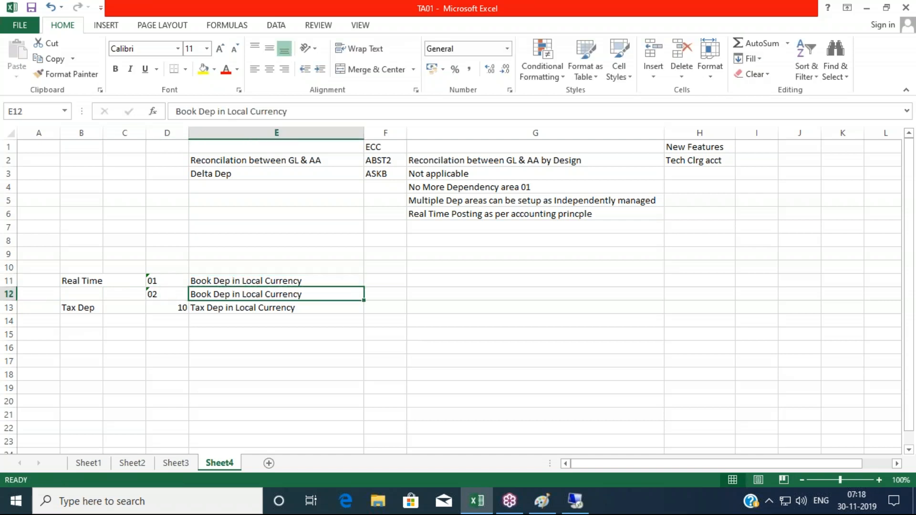
{"action": "key", "text": "F2"}
{"action": "key", "text": "BackSpace"}
{"action": "key", "text": "BackSpace"}
{"action": "key", "text": "BackSpace"}
{"action": "key", "text": "BackSpace"}
{"action": "key", "text": "BackSpace"}
{"action": "key", "text": "BackSpace"}
{"action": "key", "text": "BackSpace"}
{"action": "key", "text": "BackSpace"}
{"action": "key", "text": "BackSpace"}
{"action": "key", "text": "BackSpace"}
{"action": "key", "text": "BackSpace"}
{"action": "key", "text": "BackSpace"}
{"action": "key", "text": "BackSpace"}
{"action": "key", "text": "BackSpace"}
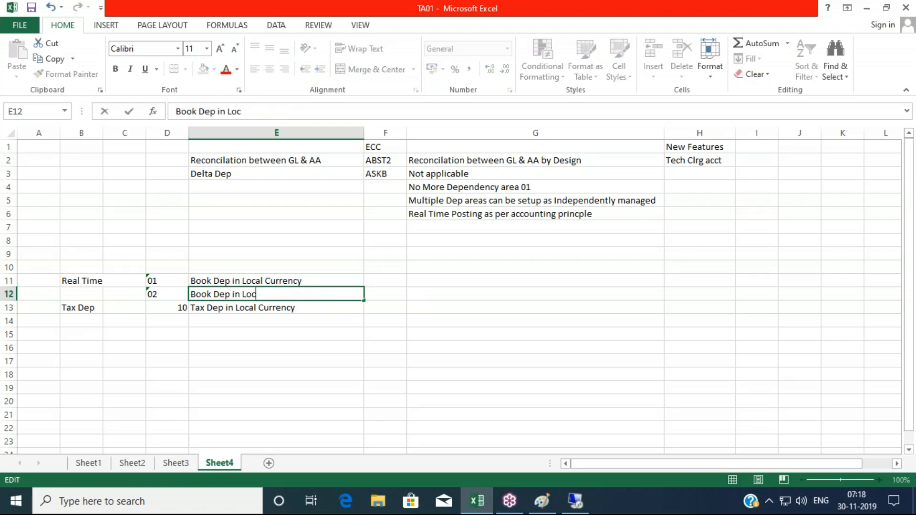
{"action": "type", "text": "p Currency"}
{"action": "key", "text": "Tab"}
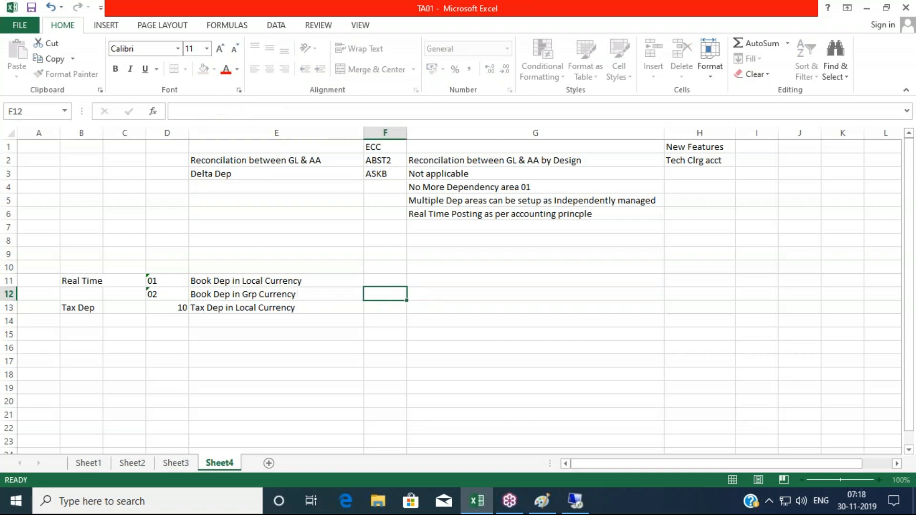
{"action": "left_click", "coordinate": [180, 320]}
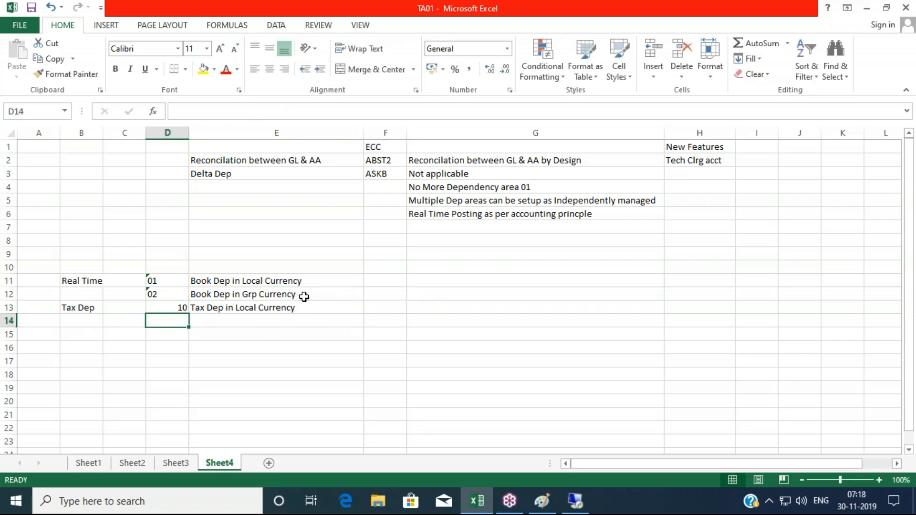
Step: Enter depreciation area 21 in cell D14
{"action": "type", "text": "21"}
{"action": "key", "text": "Tab"}
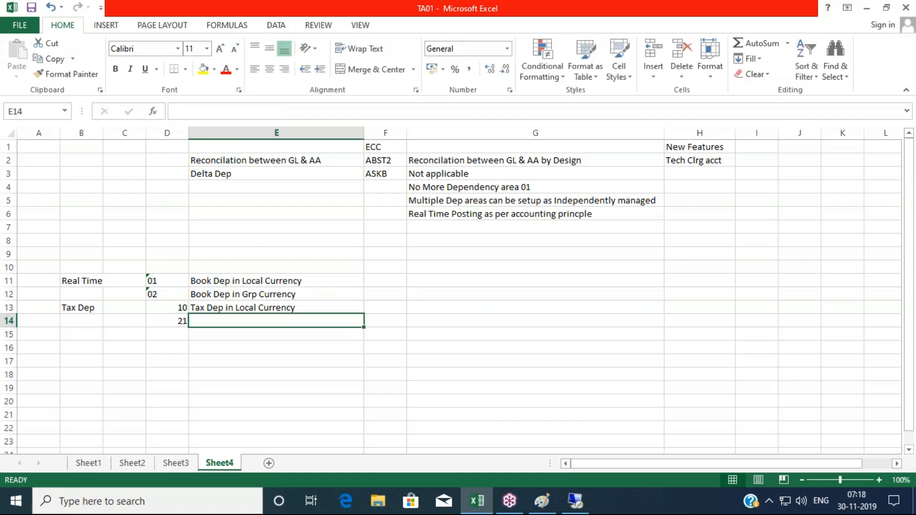
{"action": "left_click", "coordinate": [325, 308]}
{"action": "key", "text": "ctrl+c"}
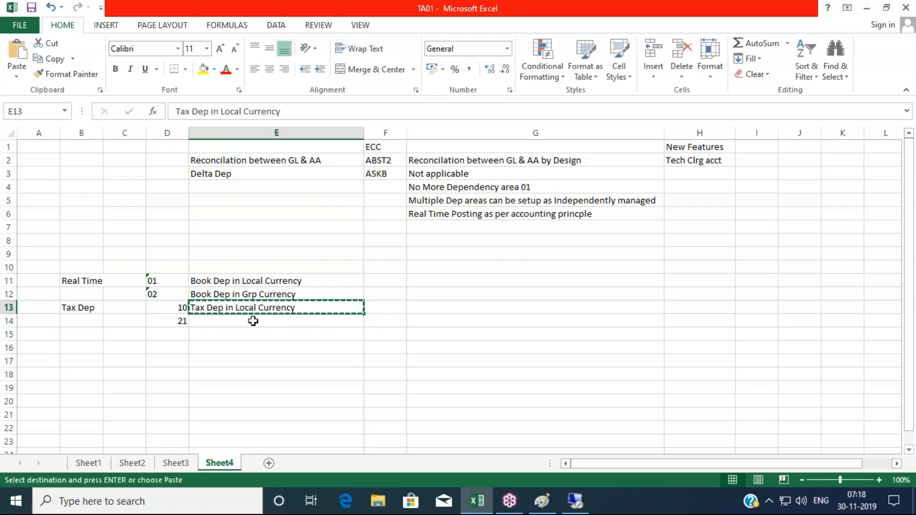
{"action": "left_click", "coordinate": [252, 321]}
{"action": "type", "text": "v"}
{"action": "key", "text": "Escape"}
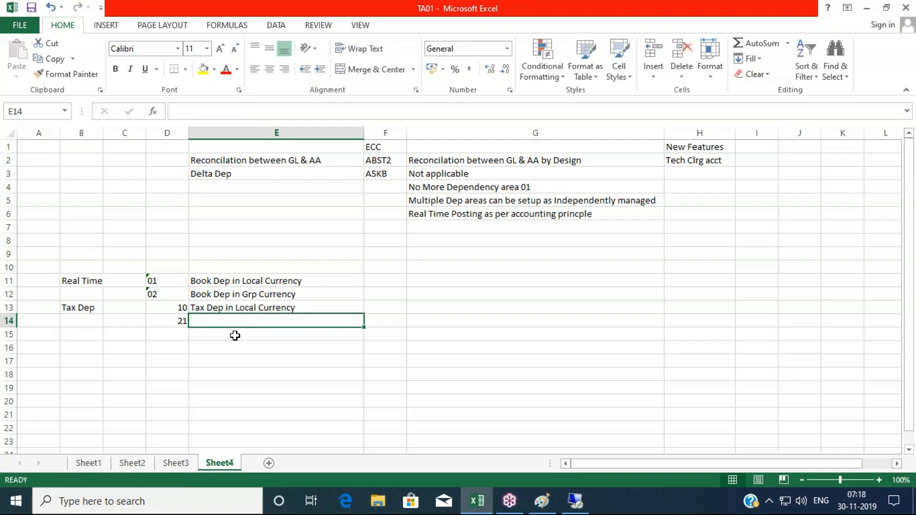
Step: Enter the description "Tax Dep in Grp Currency" for area 21 in cell E14
{"action": "type", "text": "Tax"}
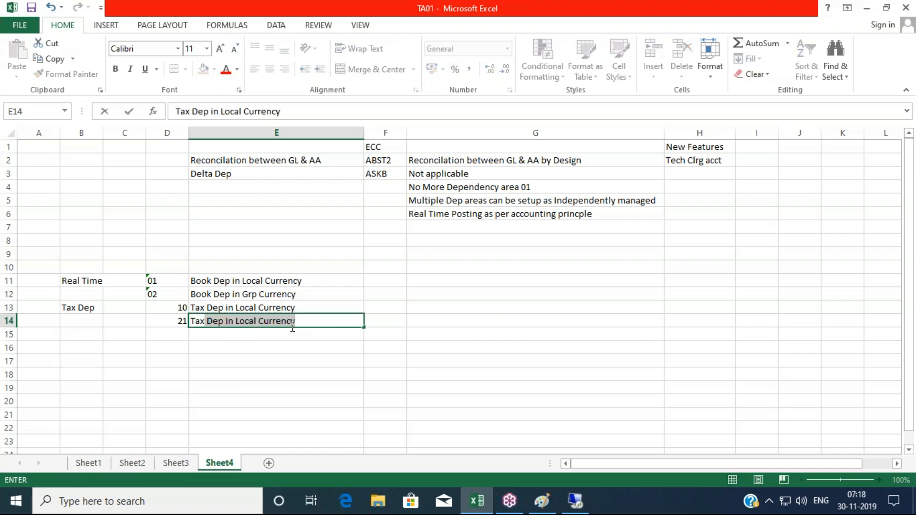
{"action": "left_click", "coordinate": [310, 323]}
{"action": "key", "text": "BackSpace"}
{"action": "key", "text": "BackSpace"}
{"action": "key", "text": "BackSpace"}
{"action": "key", "text": "BackSpace"}
{"action": "key", "text": "BackSpace"}
{"action": "key", "text": "BackSpace"}
{"action": "key", "text": "BackSpace"}
{"action": "key", "text": "BackSpace"}
{"action": "key", "text": "BackSpace"}
{"action": "key", "text": "BackSpace"}
{"action": "key", "text": "BackSpace"}
{"action": "key", "text": "BackSpace"}
{"action": "key", "text": "BackSpace"}
{"action": "key", "text": "BackSpace"}
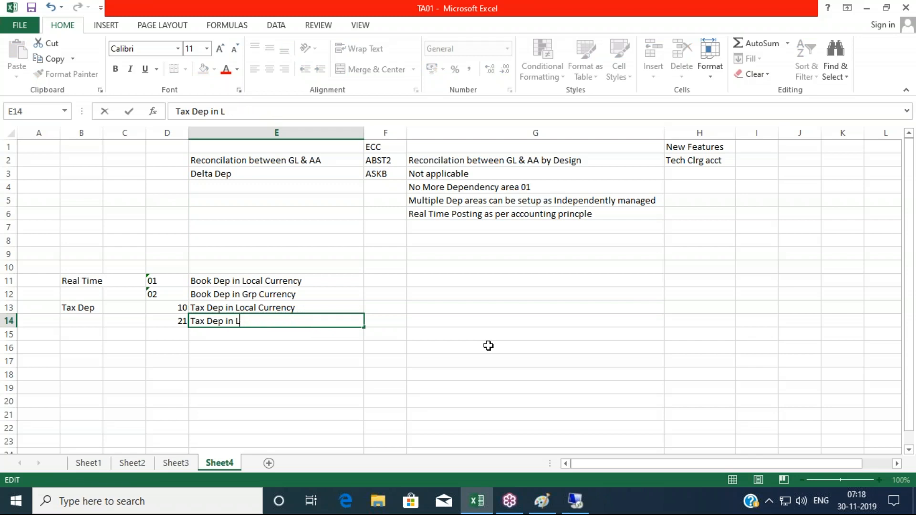
{"action": "type", "text": "Grp Currency"}
{"action": "key", "text": "Tab"}
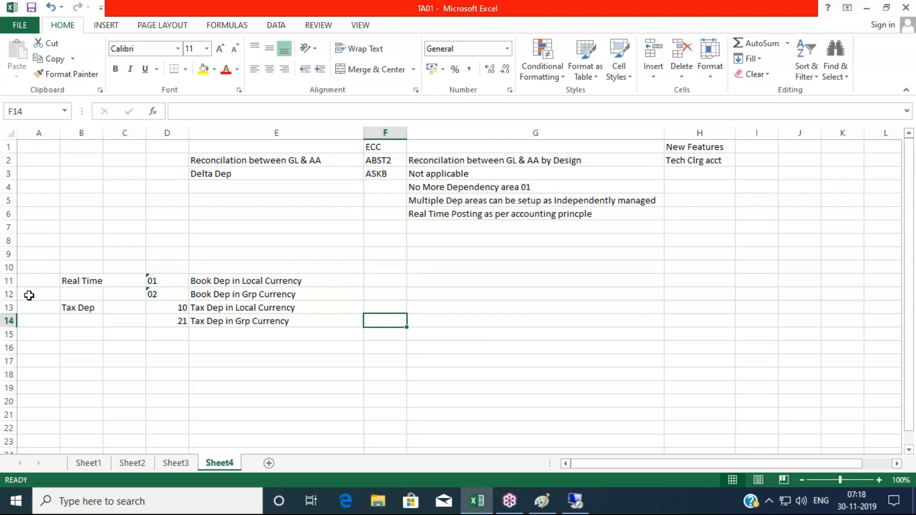
Step: Highlight the two group currency rows, 12 and 14, with yellow fill
{"action": "left_click", "coordinate": [9, 294]}
{"action": "left_click", "coordinate": [203, 69]}
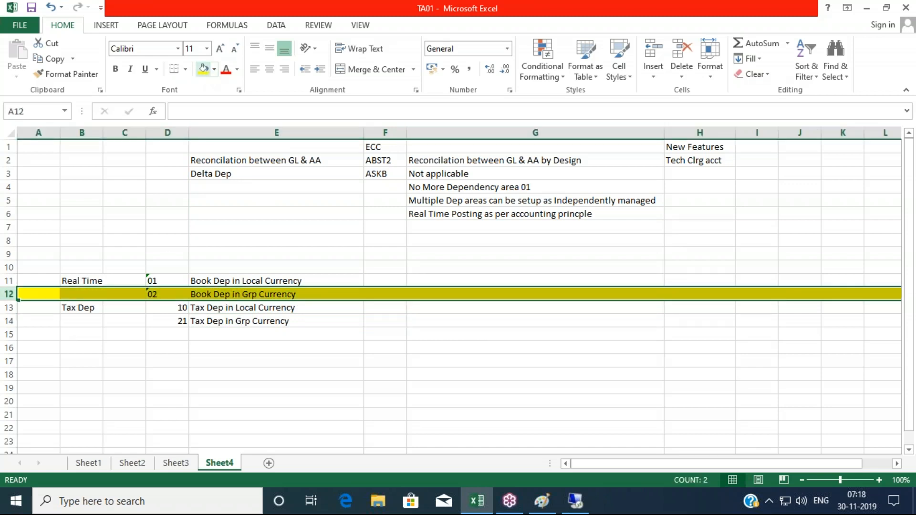
{"action": "left_click", "coordinate": [39, 325]}
{"action": "left_click", "coordinate": [9, 320]}
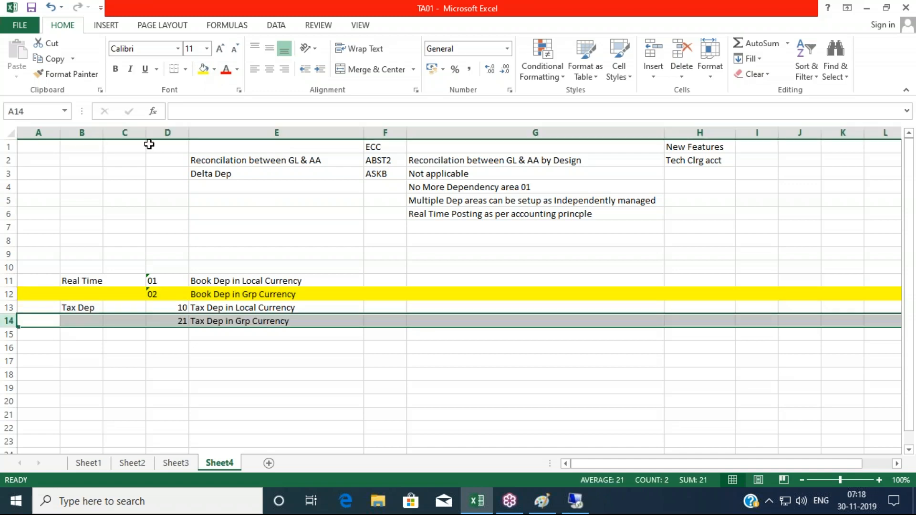
{"action": "left_click", "coordinate": [203, 68]}
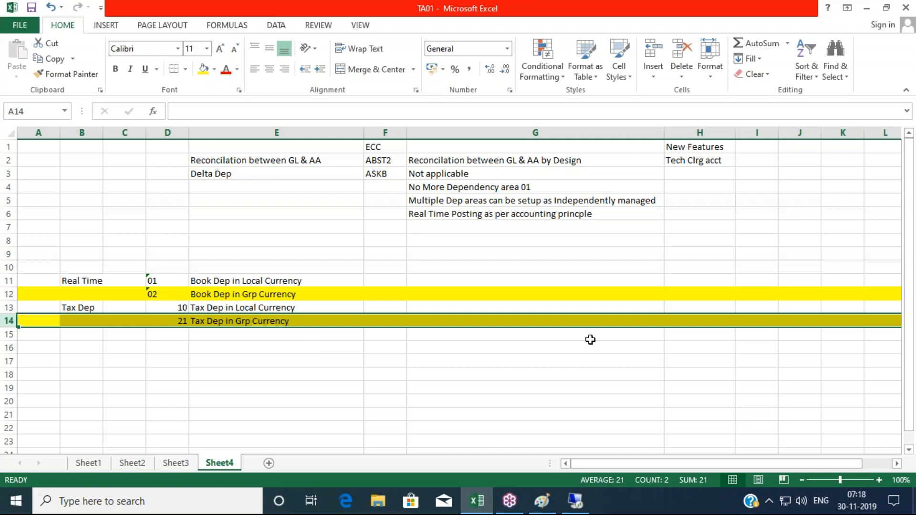
{"action": "left_click", "coordinate": [478, 268]}
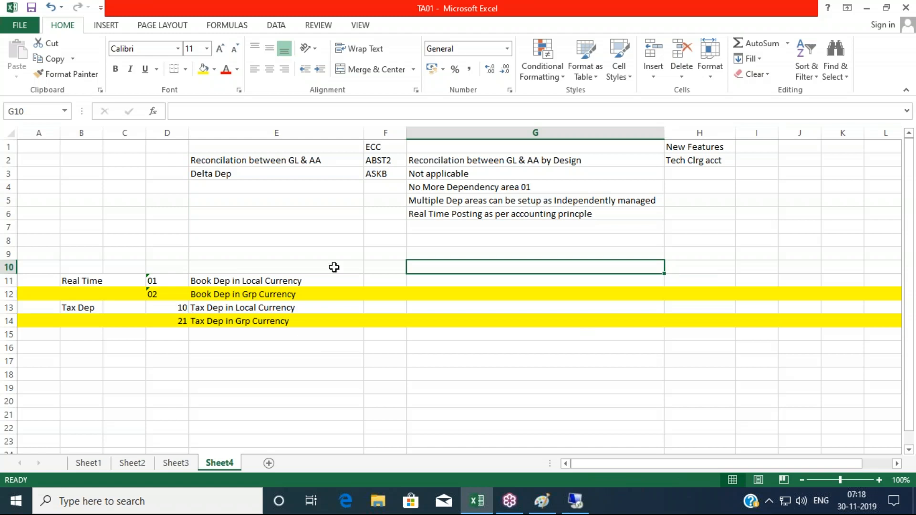
Step: Enter ledger 0L in cell F11 for area 01 and ledger N1 in cell F13 for area 10
{"action": "left_click", "coordinate": [369, 281]}
{"action": "type", "text": "'0l"}
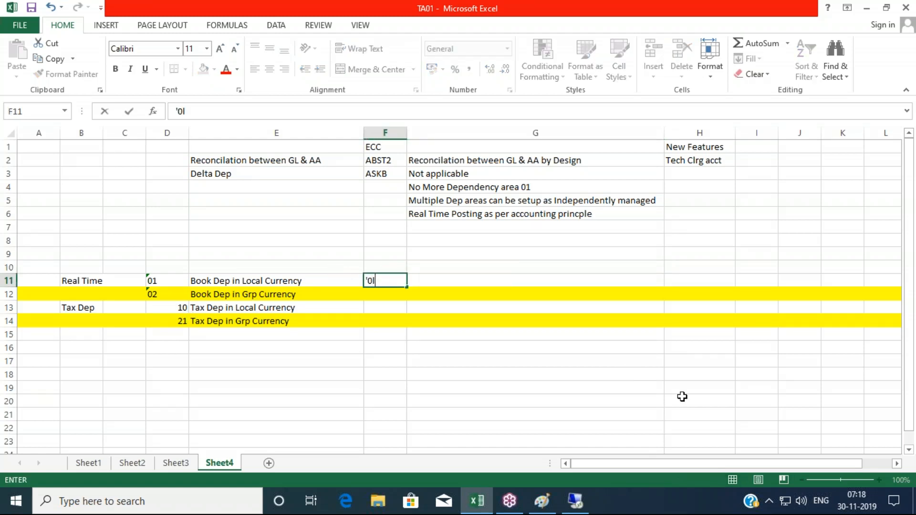
{"action": "key", "text": "BackSpace"}
{"action": "key", "text": "BackSpace"}
{"action": "type", "text": "0L"}
{"action": "key", "text": "Return"}
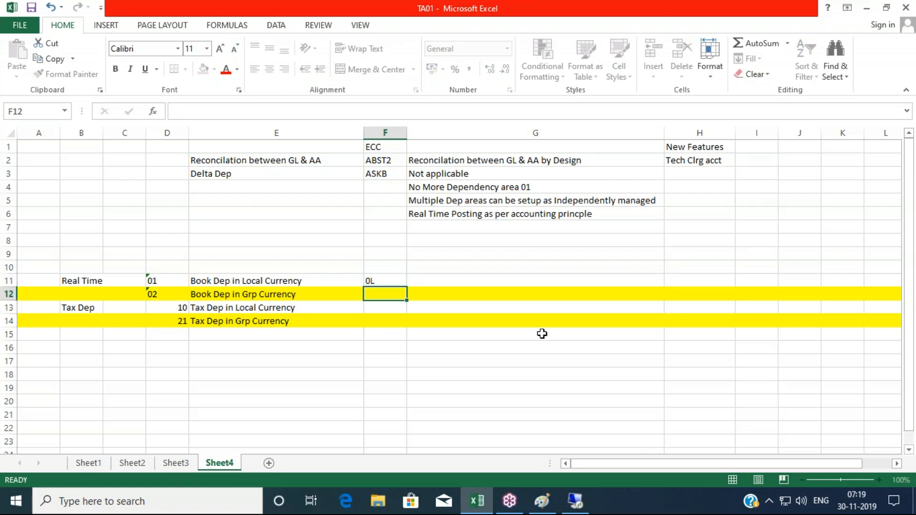
{"action": "key", "text": "Left"}
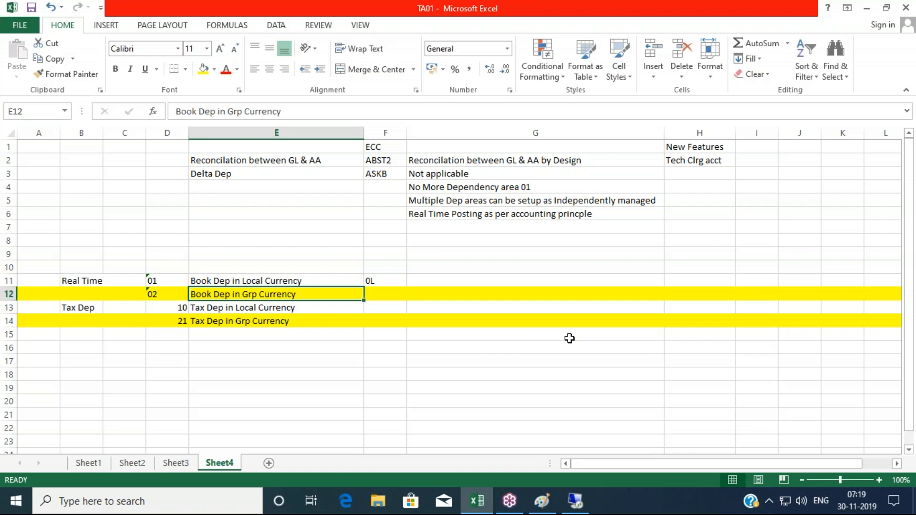
{"action": "key", "text": "Right"}
{"action": "key", "text": "Down"}
{"action": "type", "text": "N1"}
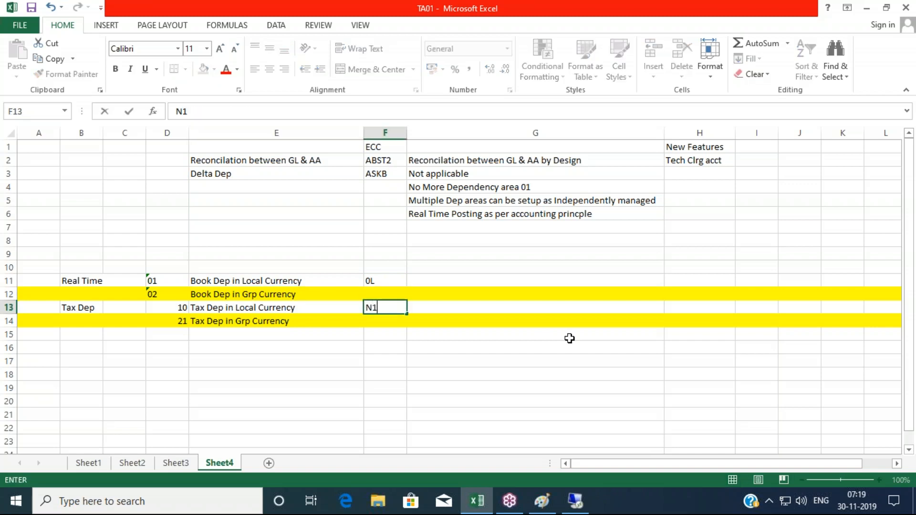
{"action": "key", "text": "Right"}
Step: Enter accounting principle 60 in cell G11 and GAAP in cell G13
{"action": "left_click", "coordinate": [442, 279]}
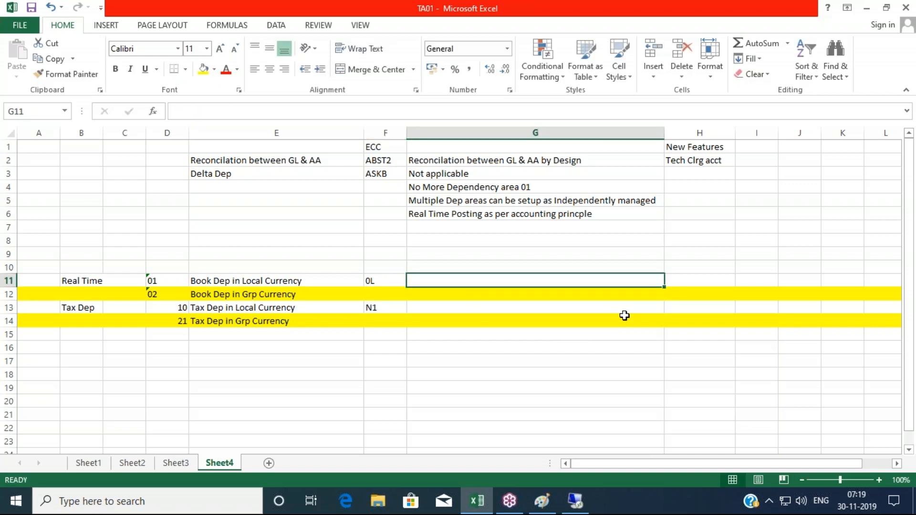
{"action": "type", "text": "60"}
{"action": "key", "text": "Right"}
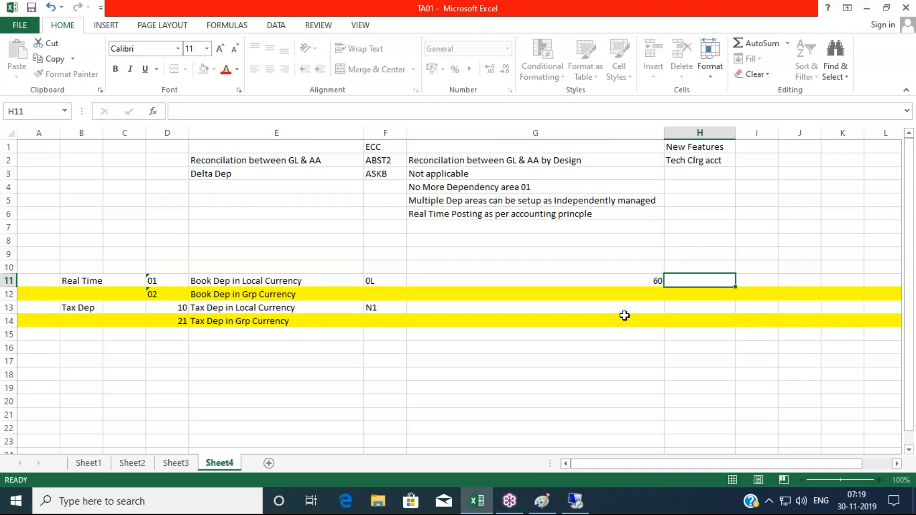
{"action": "left_click", "coordinate": [442, 309]}
{"action": "type", "text": "G"}
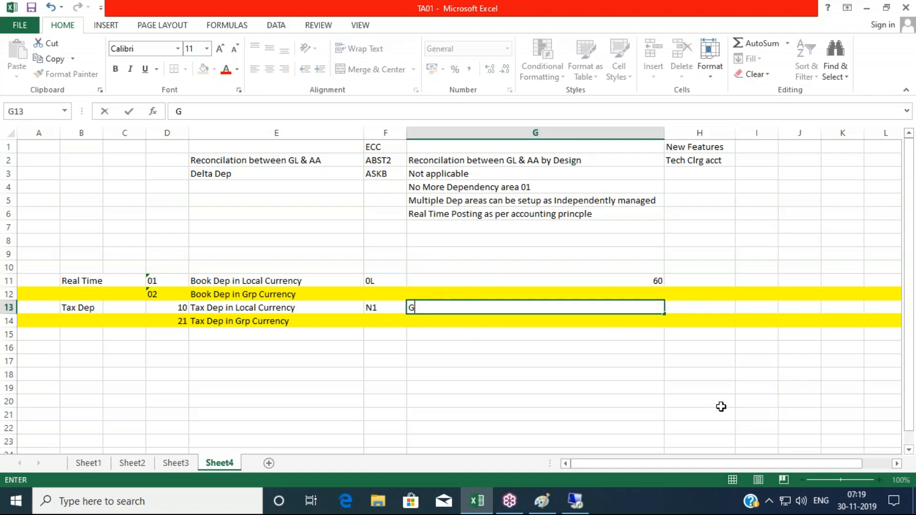
{"action": "type", "text": "AAC"}
{"action": "key", "text": "BackSpace"}
{"action": "type", "text": "P"}
{"action": "key", "text": "Right"}
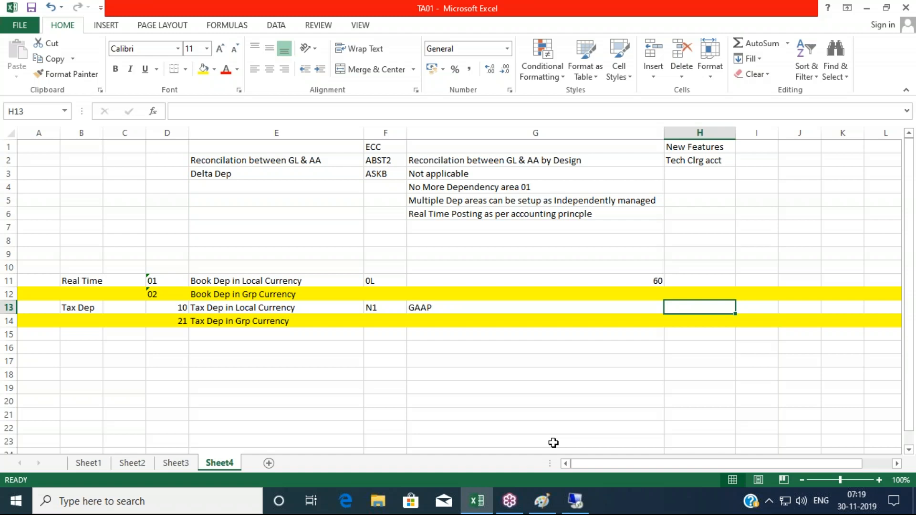
Step: Outline the tax depreciation rows with freehand screen annotations and clear the marks
{"action": "left_click", "coordinate": [220, 293]}
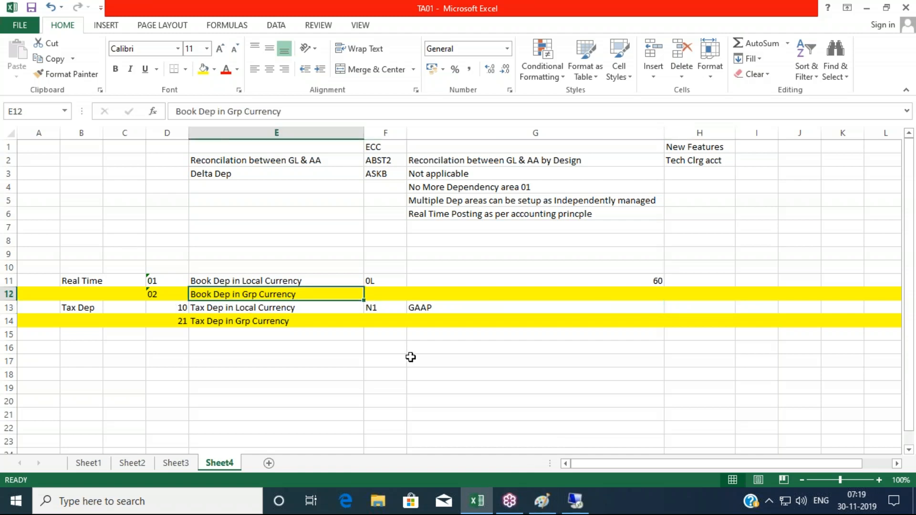
{"action": "left_click", "coordinate": [251, 321]}
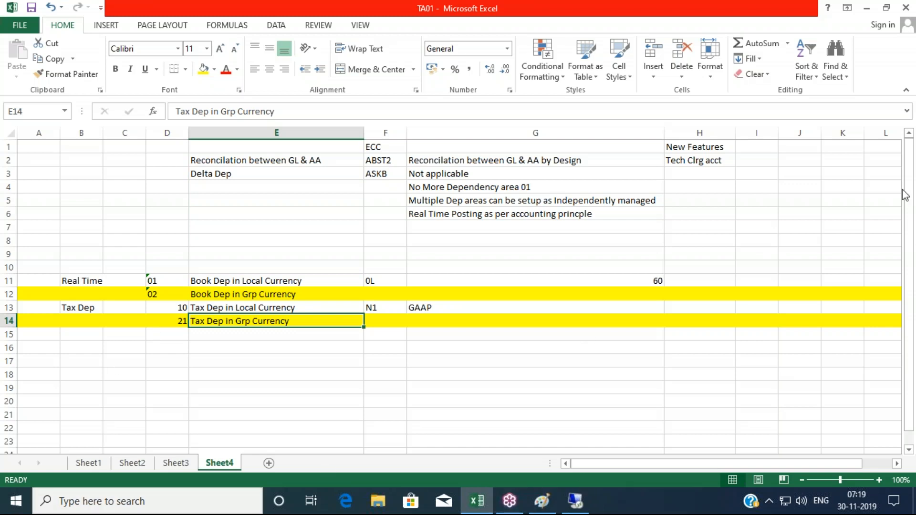
{"action": "left_click", "coordinate": [868, 229]}
{"action": "left_click", "coordinate": [802, 231]}
{"action": "mouse_move", "coordinate": [67, 301]}
{"action": "left_mouse_down"}
{"action": "mouse_move", "coordinate": [262, 300]}
{"action": "mouse_move", "coordinate": [358, 353]}
{"action": "mouse_move", "coordinate": [67, 356]}
{"action": "mouse_move", "coordinate": [53, 313]}
{"action": "left_mouse_up"}
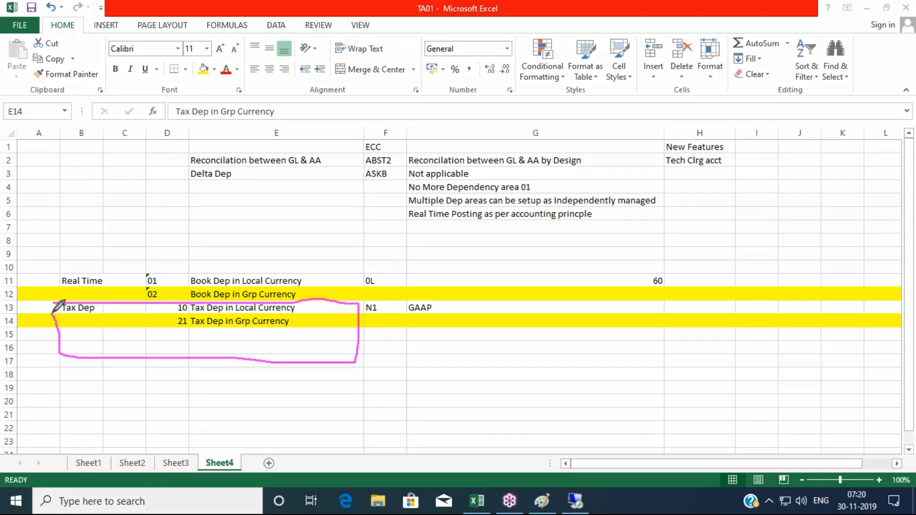
{"action": "left_click_drag", "start_coordinate": [323, 296], "coordinate": [397, 274]}
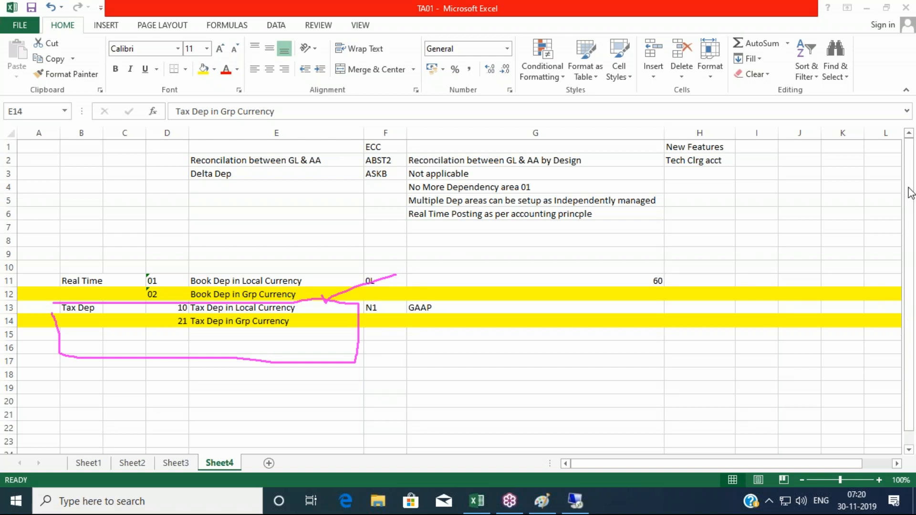
{"action": "left_click", "coordinate": [834, 287]}
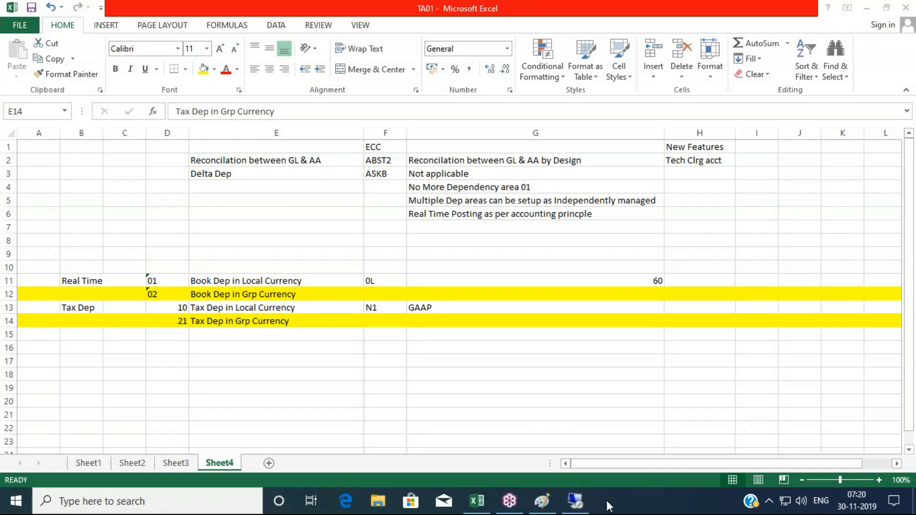
Step: Switch to the SAP session and open the Define Depreciation Areas activity under Asset Accounting, General Valuation
{"action": "left_click", "coordinate": [576, 500]}
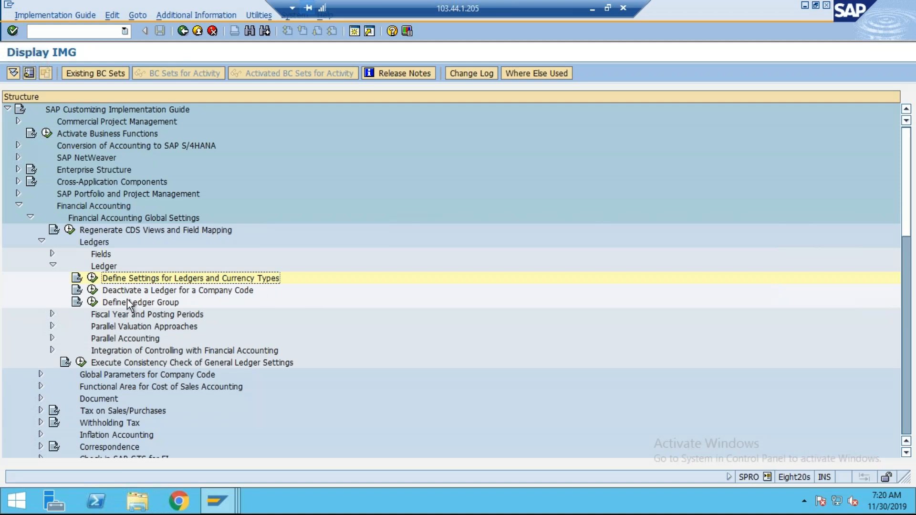
{"action": "scroll", "coordinate": [105, 310], "scroll_direction": "down", "scroll_amount": 4}
{"action": "scroll", "coordinate": [113, 305], "scroll_direction": "down", "scroll_amount": 8}
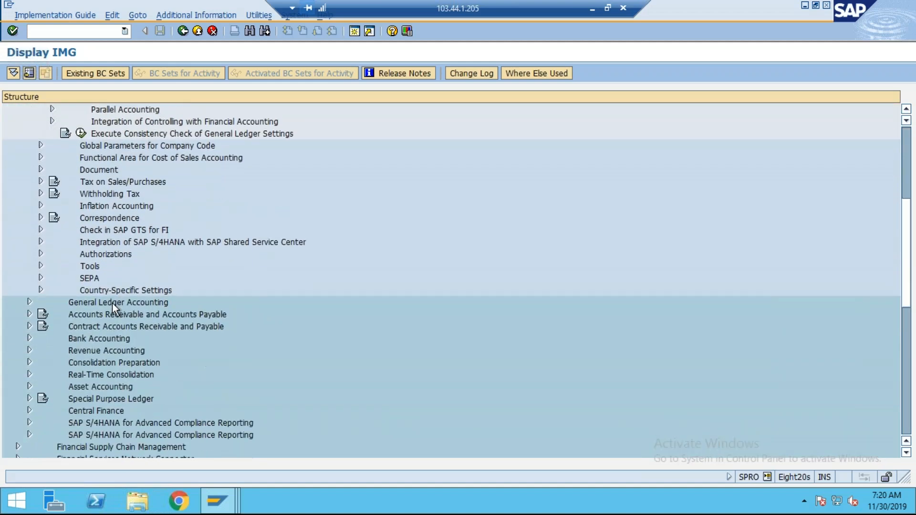
{"action": "scroll", "coordinate": [124, 293], "scroll_direction": "down", "scroll_amount": 2}
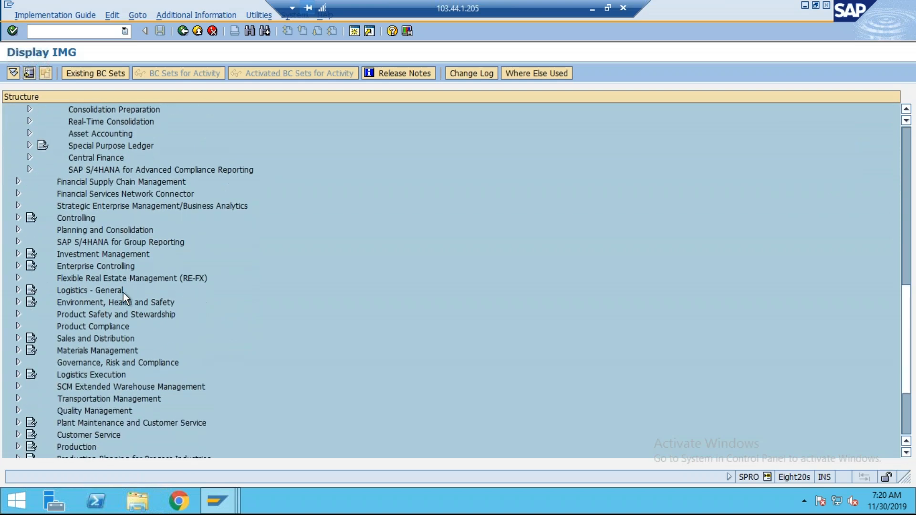
{"action": "scroll", "coordinate": [145, 199], "scroll_direction": "up", "scroll_amount": 4}
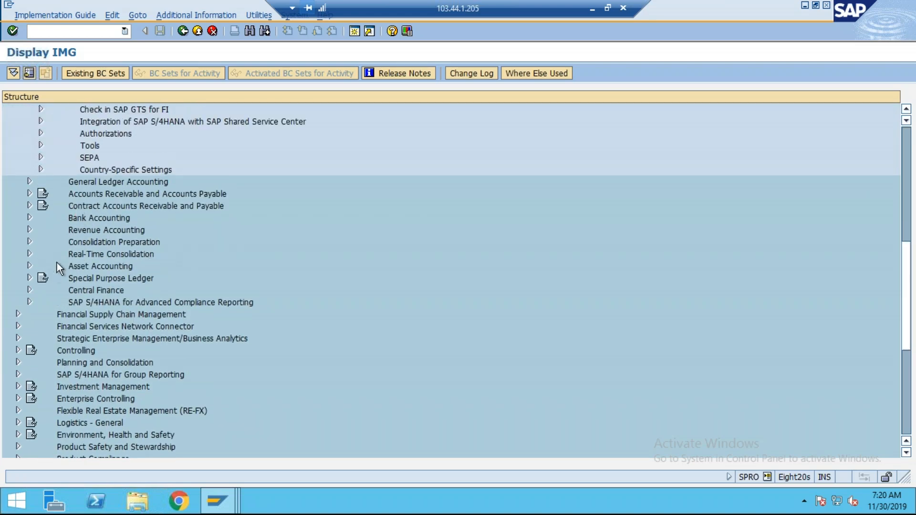
{"action": "left_click", "coordinate": [29, 265]}
{"action": "scroll", "coordinate": [137, 279], "scroll_direction": "down", "scroll_amount": 1}
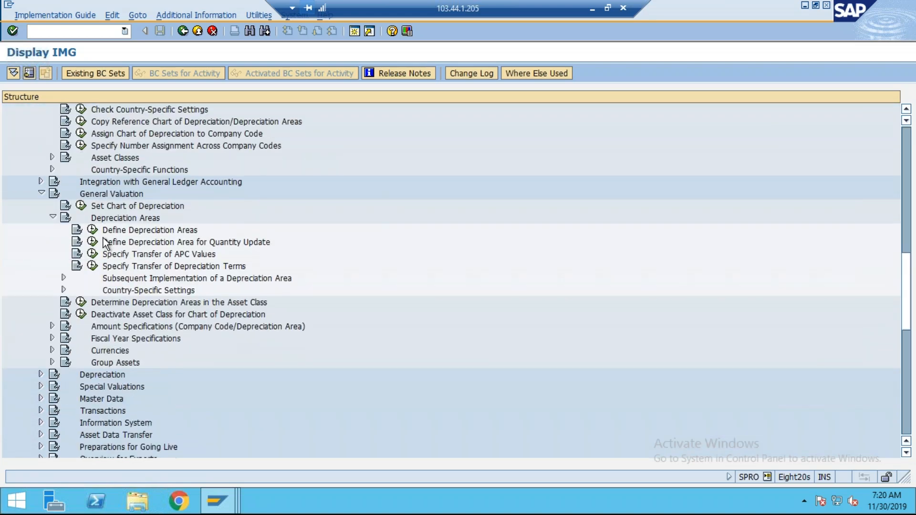
{"action": "left_click", "coordinate": [94, 230]}
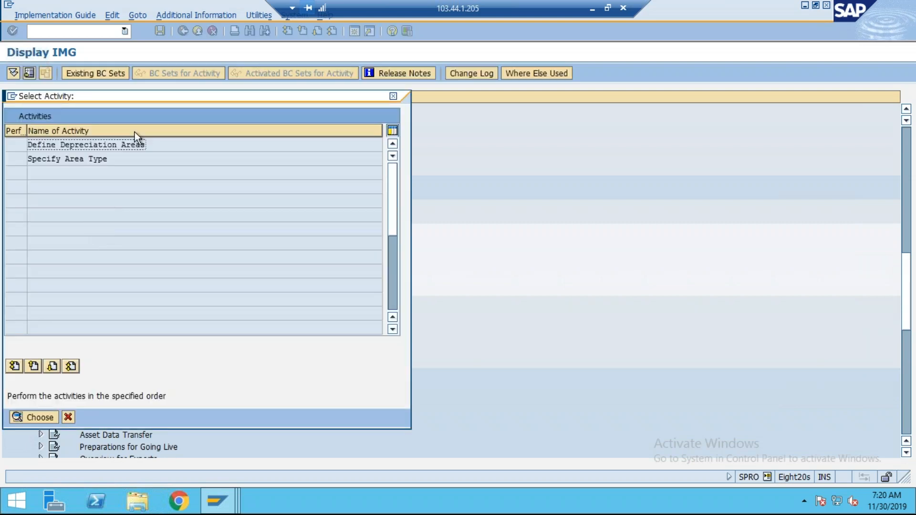
{"action": "double_click", "coordinate": [105, 146]}
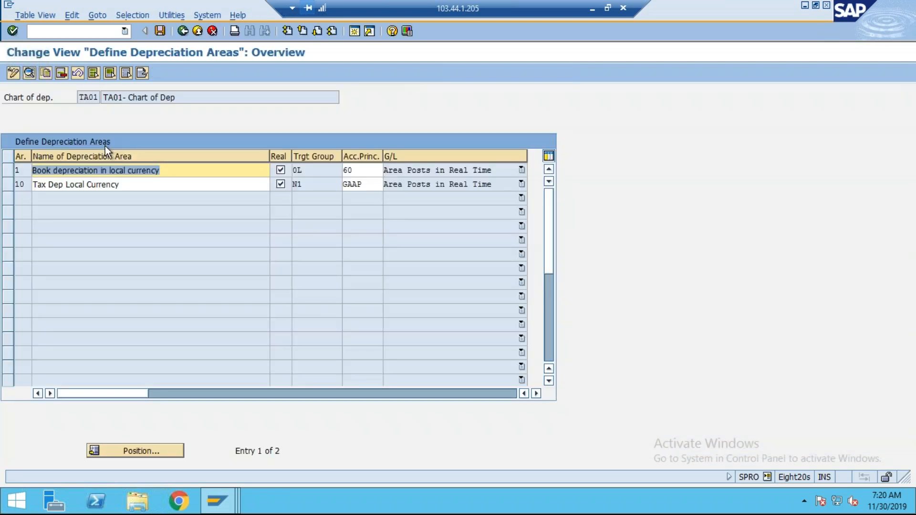
Step: Copy depreciation area 1 as area 2 and name it "Book depreciation in Grp Currency"
{"action": "left_click", "coordinate": [10, 170]}
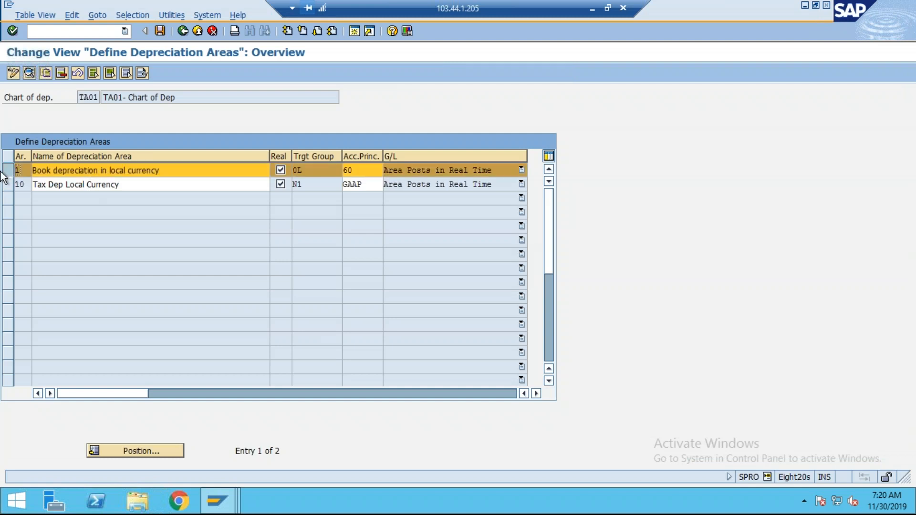
{"action": "left_click", "coordinate": [47, 70]}
{"action": "type", "text": "2"}
{"action": "key", "text": "Tab"}
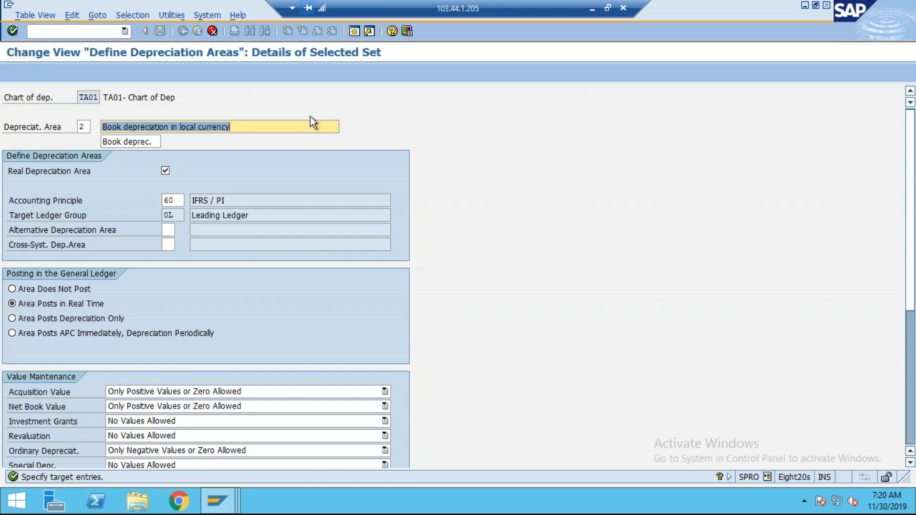
{"action": "key", "text": "BackSpace"}
{"action": "type", "text": "Book"}
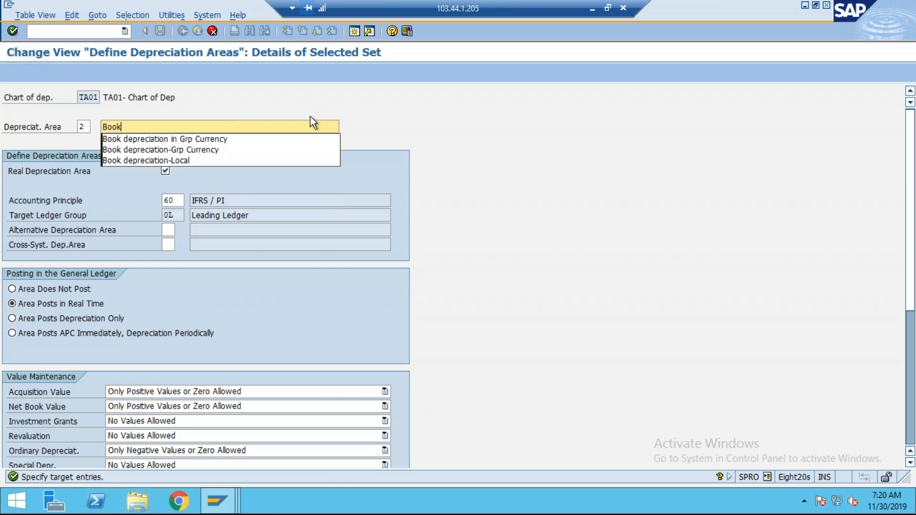
{"action": "left_click", "coordinate": [226, 139]}
{"action": "key", "text": "Tab"}
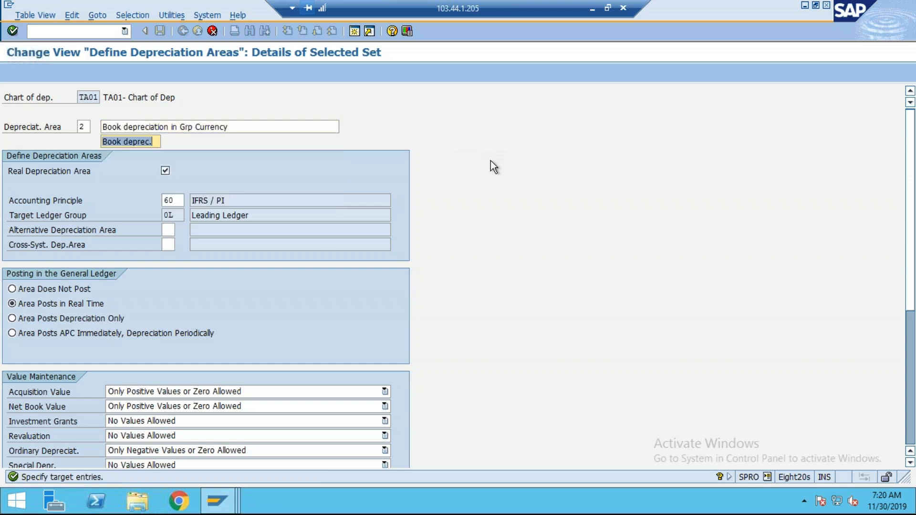
Step: Set the short name of depreciation area 2 to "Book Dep-Grp"
{"action": "type", "text": "bOOK"}
{"action": "left_click", "coordinate": [144, 165]}
{"action": "key", "text": "Tab"}
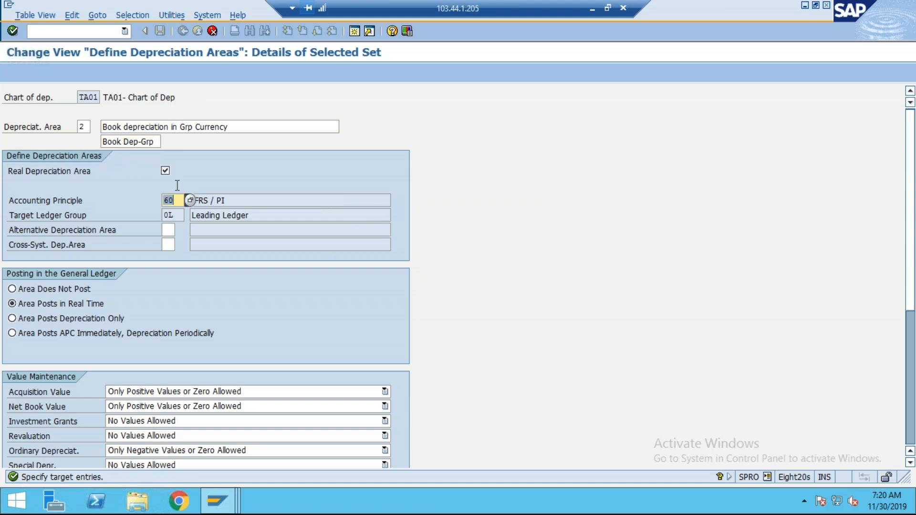
Step: Set depreciation area 2 to not post in the general ledger and confirm the copied entry
{"action": "left_click", "coordinate": [47, 289]}
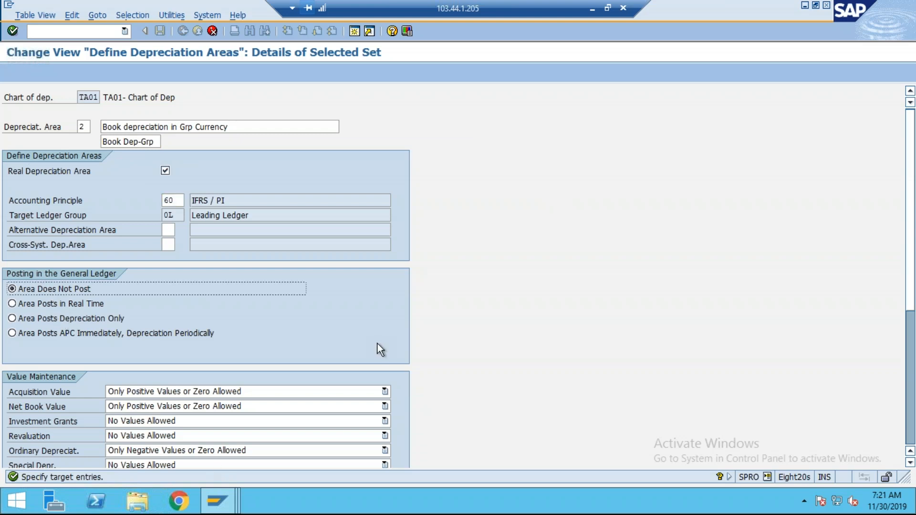
{"action": "left_click", "coordinate": [13, 31]}
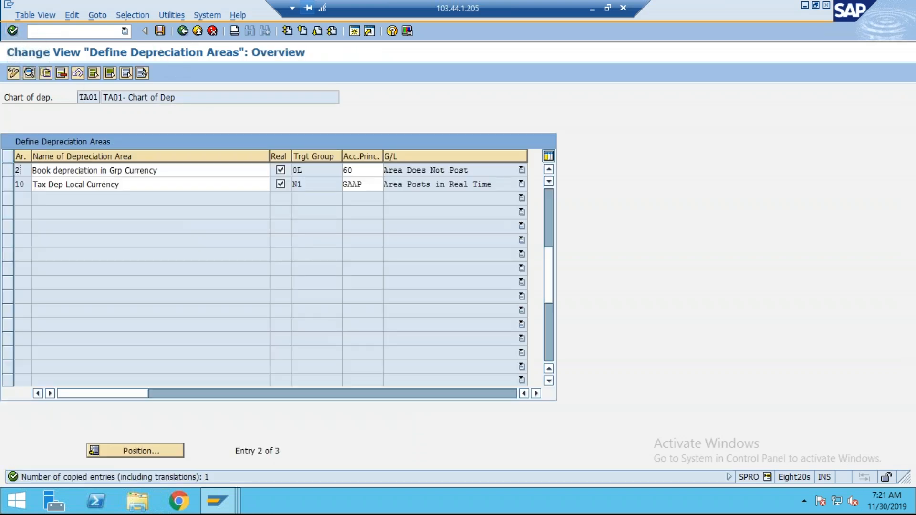
{"action": "scroll", "coordinate": [270, 251], "scroll_direction": "up", "scroll_amount": 1}
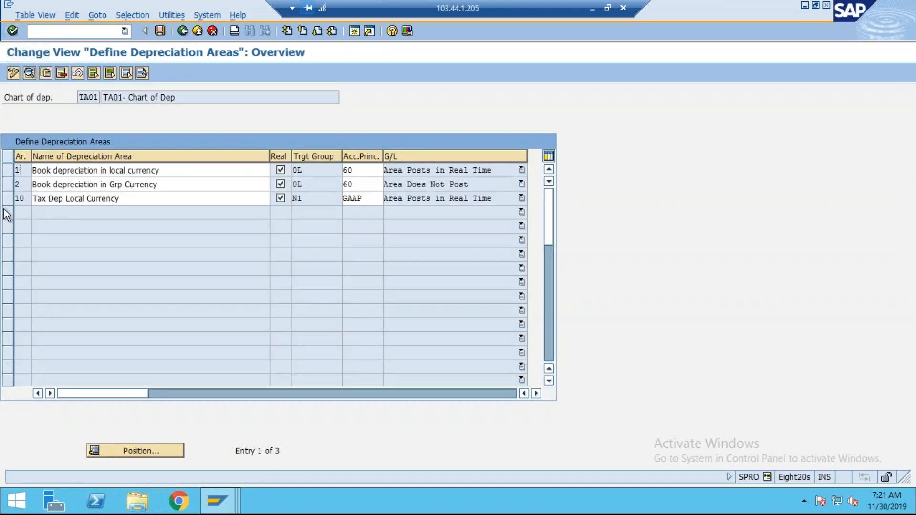
Step: Copy depreciation area 10 as area 21 and name it "Tax Dep-Grp Currency"
{"action": "left_click", "coordinate": [10, 199]}
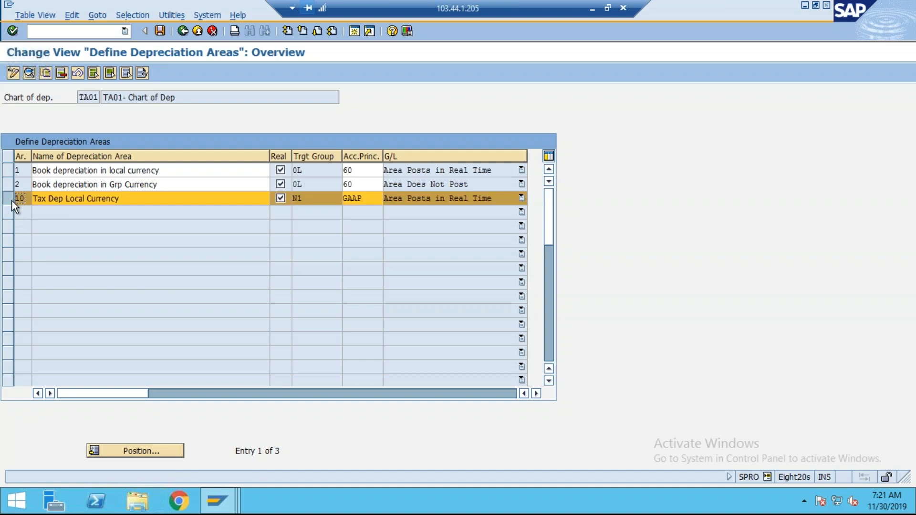
{"action": "left_click", "coordinate": [50, 71]}
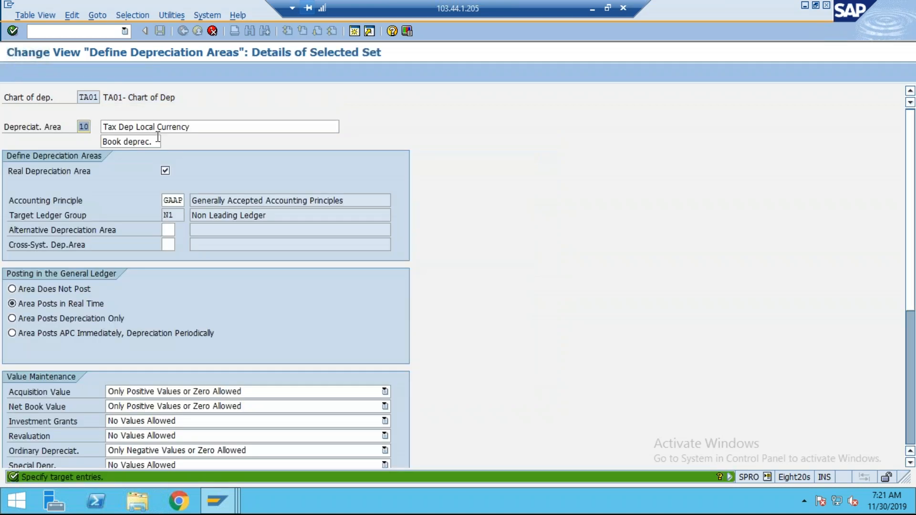
{"action": "type", "text": "21"}
{"action": "key", "text": "Tab"}
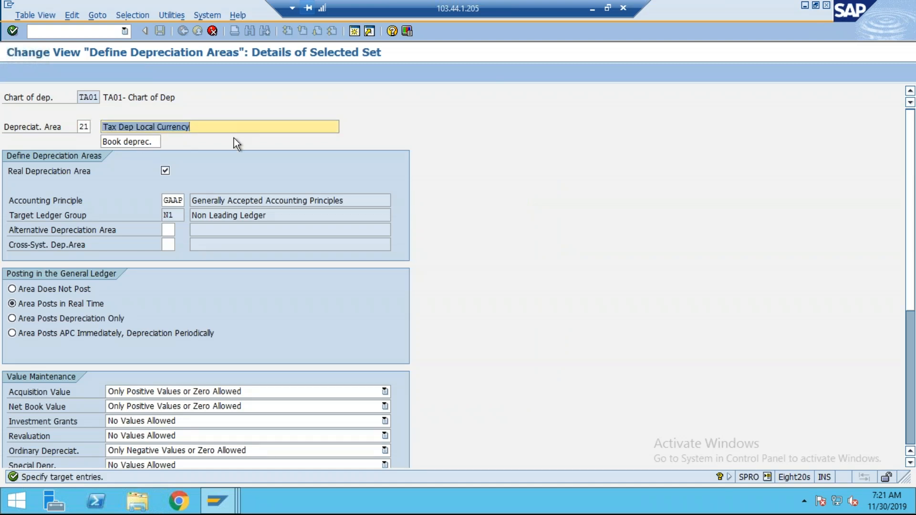
{"action": "type", "text": "TAX"}
{"action": "left_click", "coordinate": [195, 149]}
{"action": "key", "text": "Tab"}
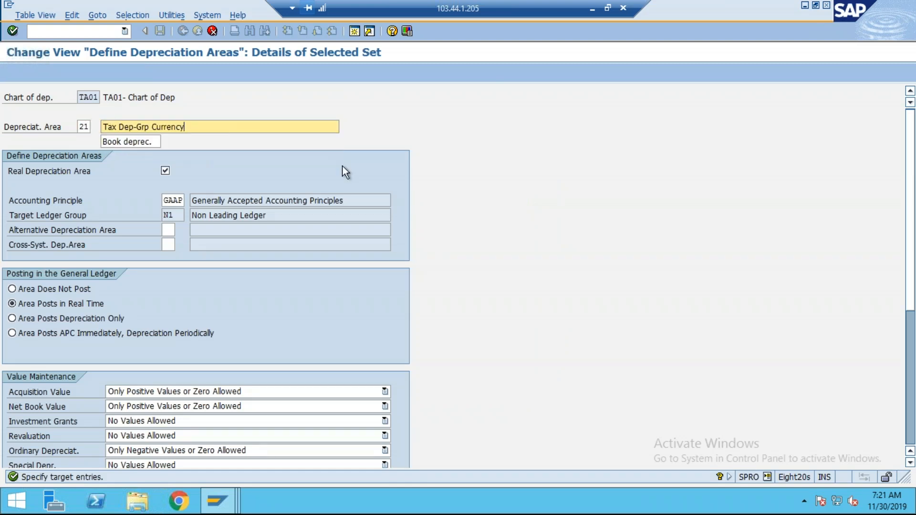
Step: Give area 21 the short name "Tax-Grp", set it to Area Does Not Post, and confirm the copied entry
{"action": "type", "text": "TAX"}
{"action": "key", "text": "Down"}
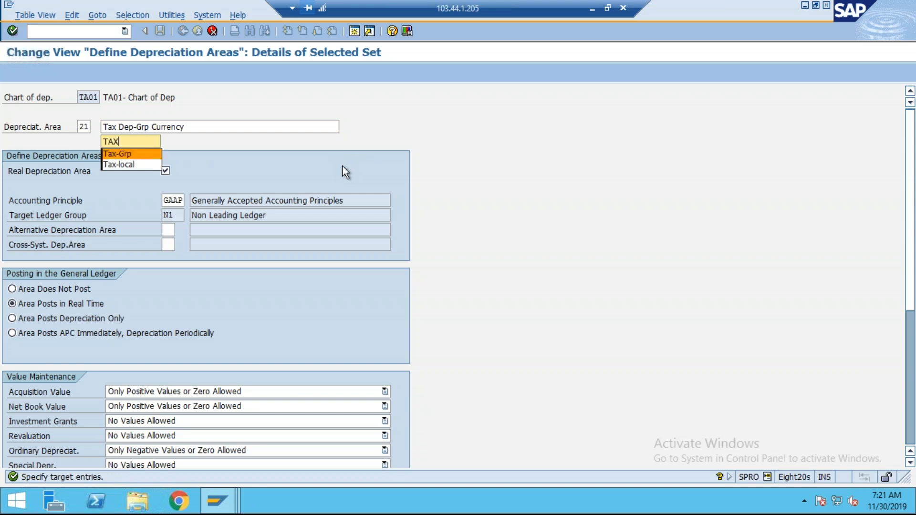
{"action": "key", "text": "Return"}
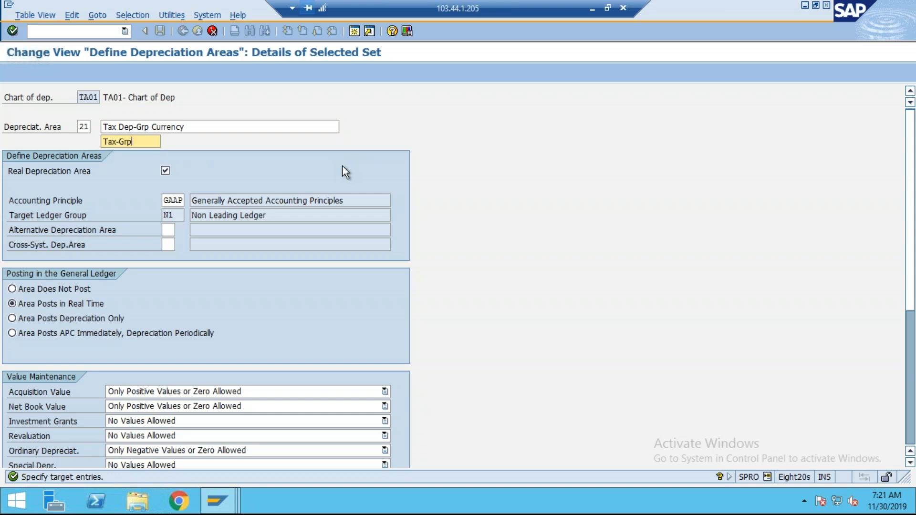
{"action": "left_click", "coordinate": [57, 286]}
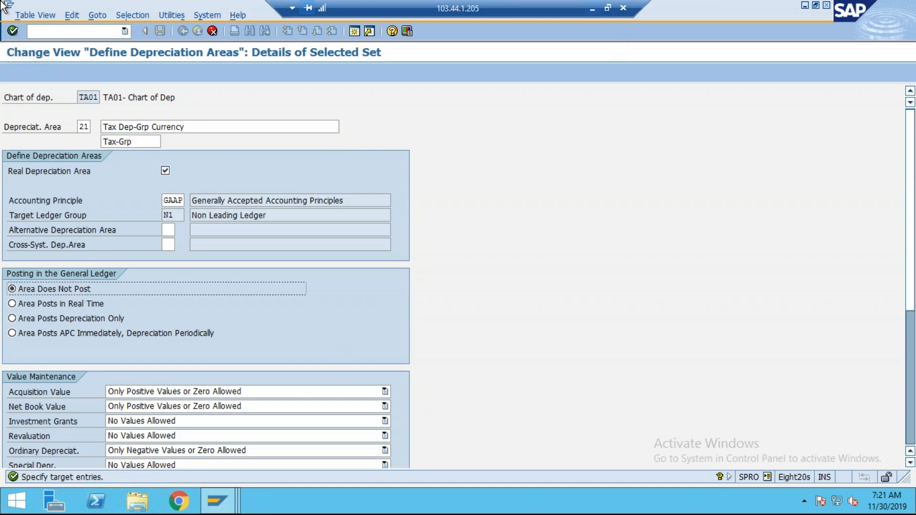
{"action": "left_click", "coordinate": [12, 30]}
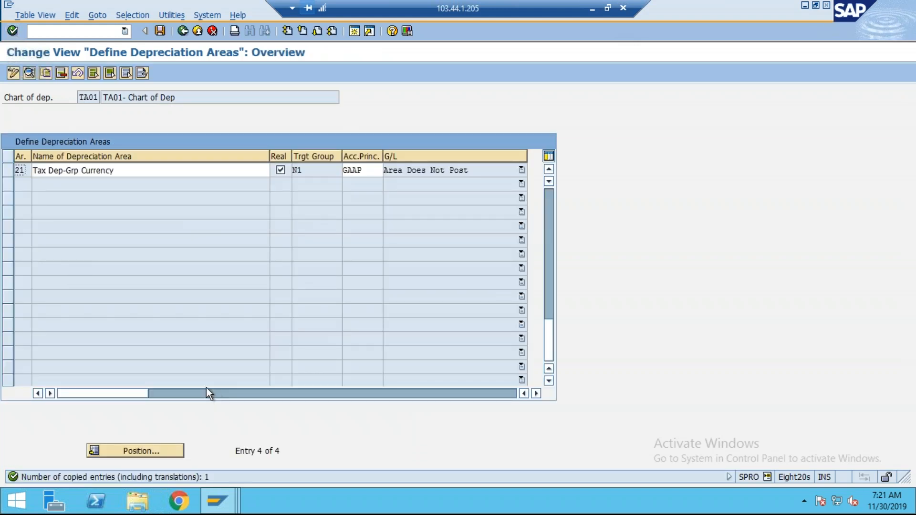
{"action": "scroll", "coordinate": [190, 375], "scroll_direction": "up", "scroll_amount": 1}
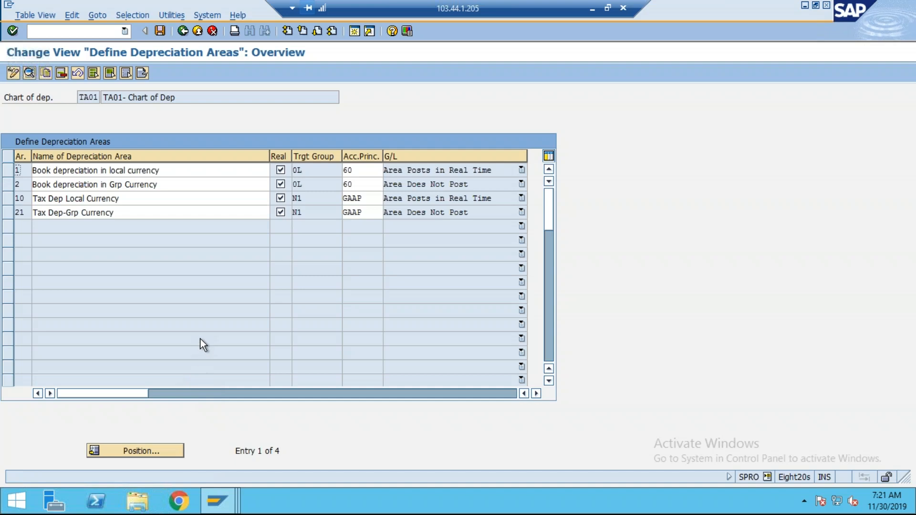
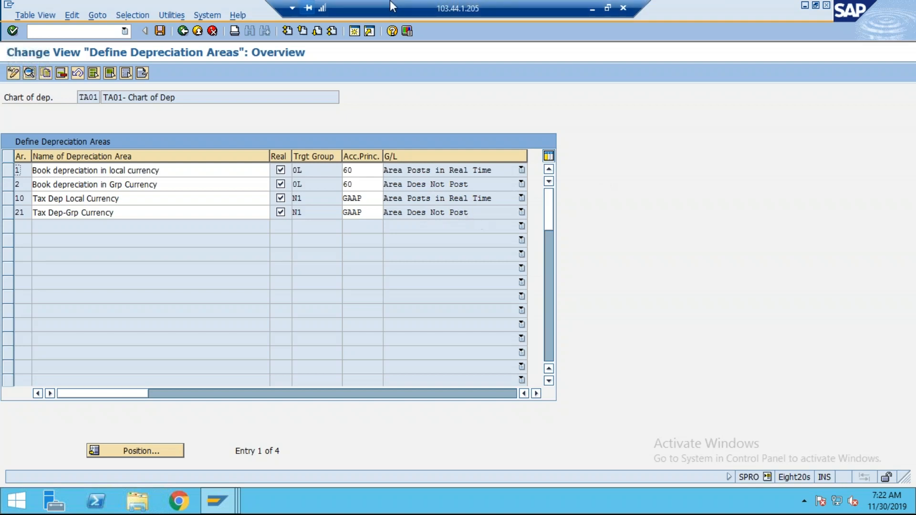
Step: Save the depreciation areas to the "My Dev" customizing request and return to the activity selection
{"action": "left_click", "coordinate": [159, 31]}
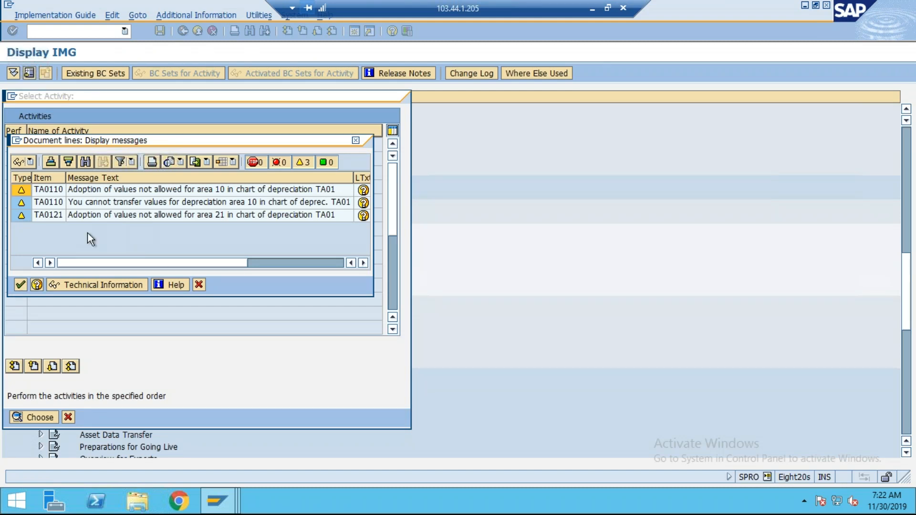
{"action": "left_click", "coordinate": [19, 285]}
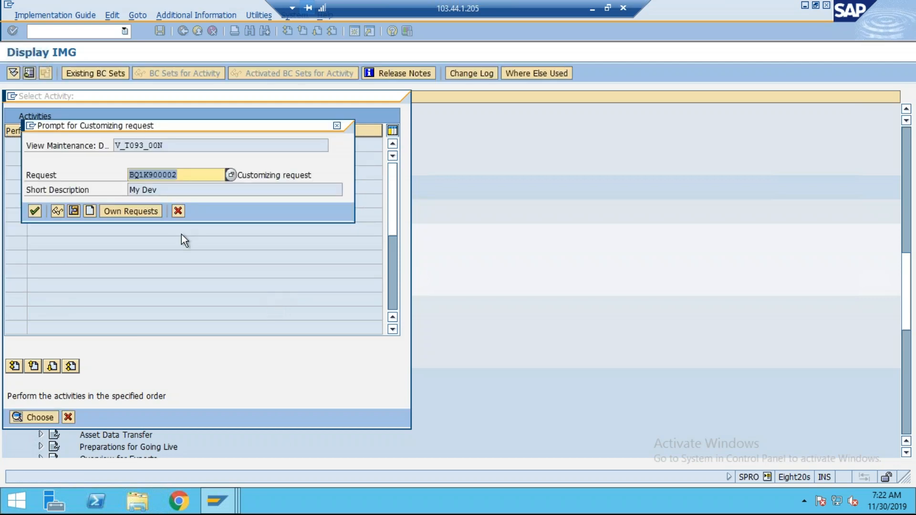
{"action": "left_click", "coordinate": [40, 212]}
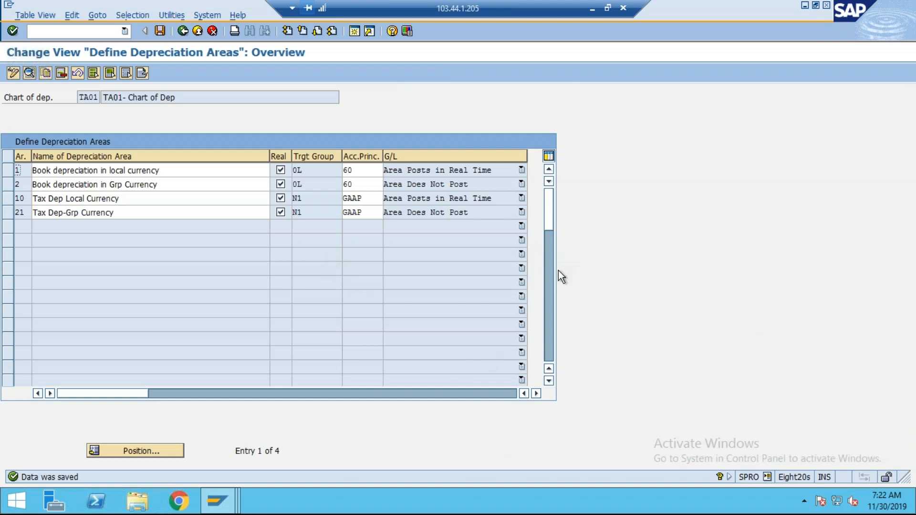
{"action": "left_click", "coordinate": [198, 31]}
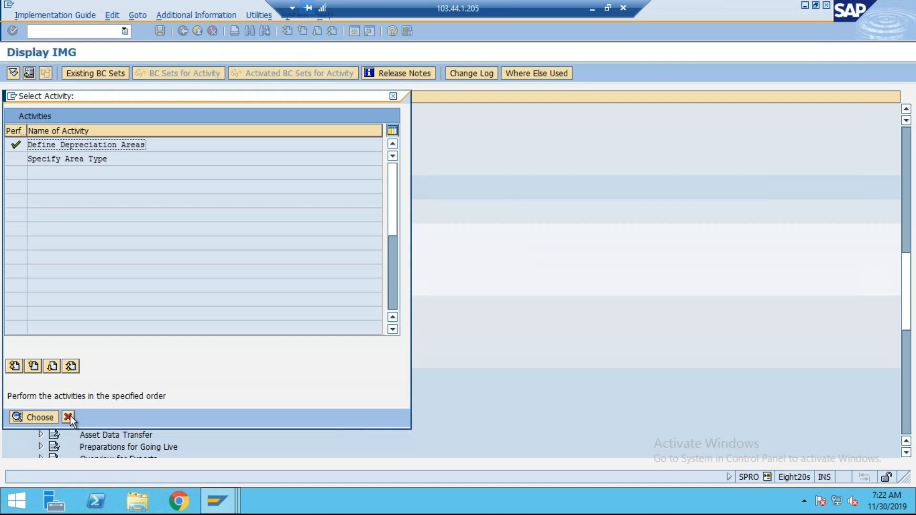
Step: Open Specify Area Type and set book depreciation area 02 in group currency to type 06, Group valuation
{"action": "double_click", "coordinate": [47, 159]}
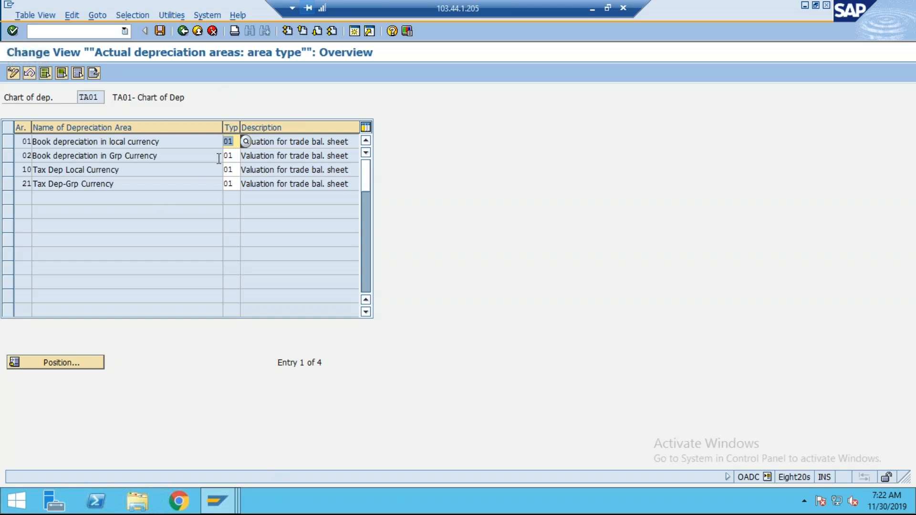
{"action": "left_click", "coordinate": [233, 156]}
{"action": "left_click", "coordinate": [245, 156]}
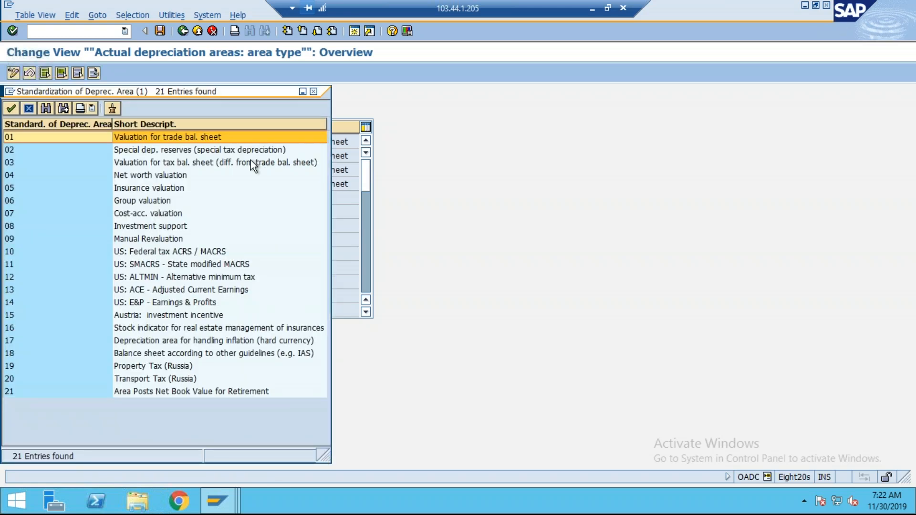
{"action": "left_click", "coordinate": [150, 200]}
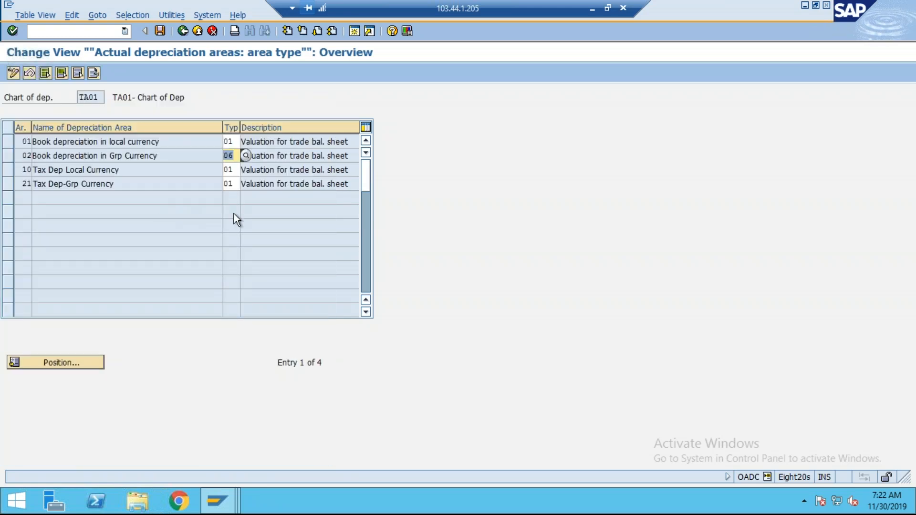
Step: Set tax depreciation area 21 to type 06, Group valuation, then save the area types and return to the IMG structure
{"action": "left_click", "coordinate": [237, 183]}
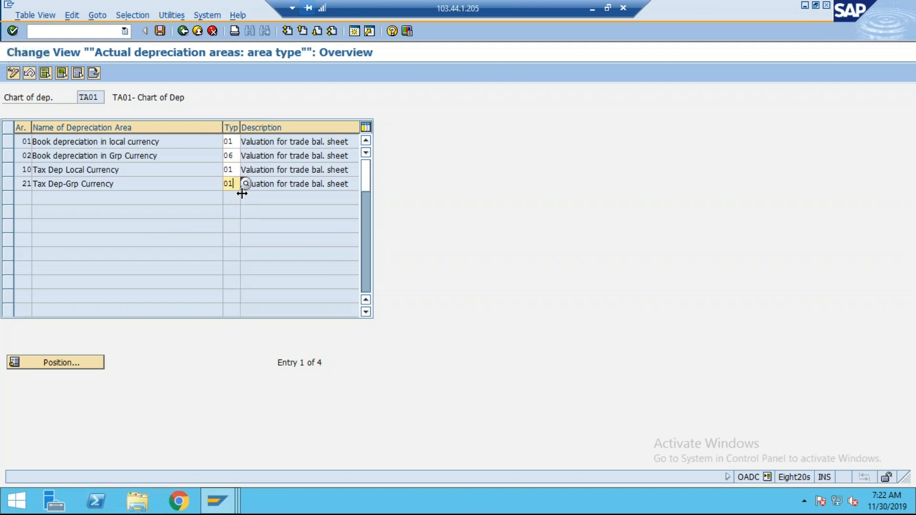
{"action": "left_click", "coordinate": [246, 183]}
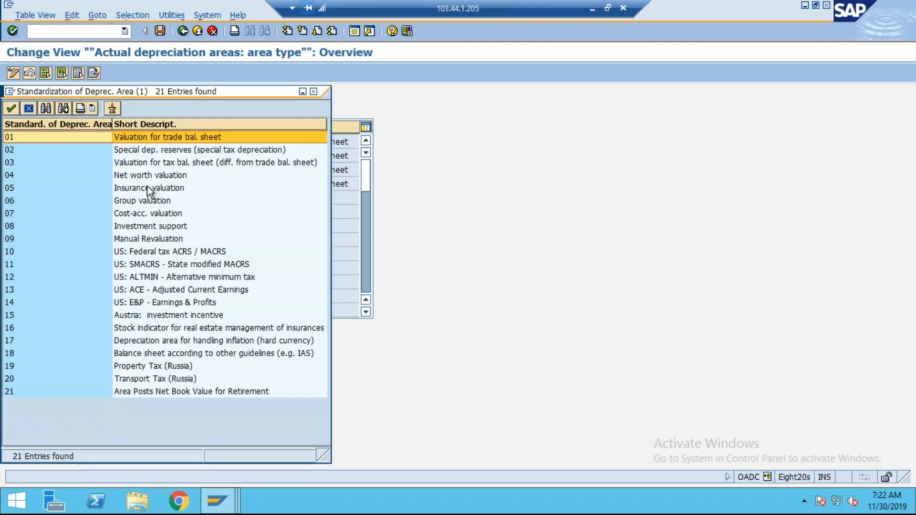
{"action": "left_click", "coordinate": [152, 200]}
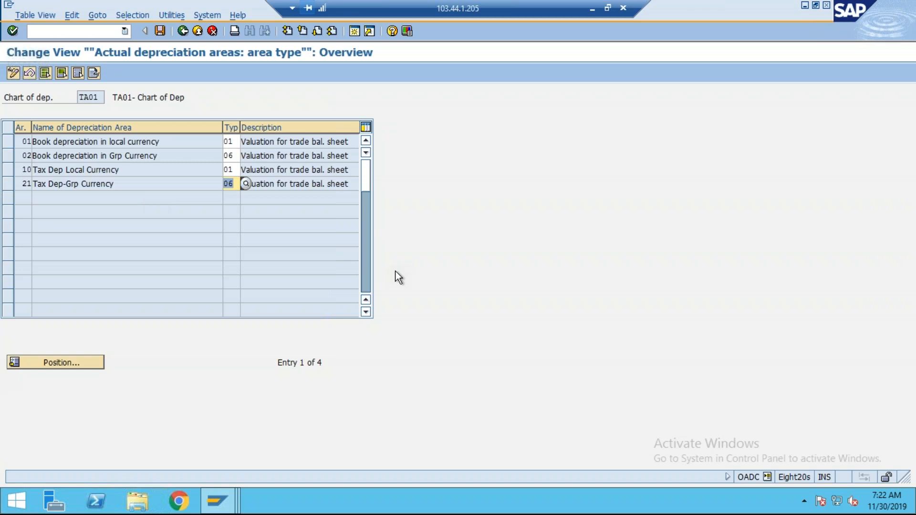
{"action": "left_click", "coordinate": [160, 31]}
{"action": "left_click", "coordinate": [40, 212]}
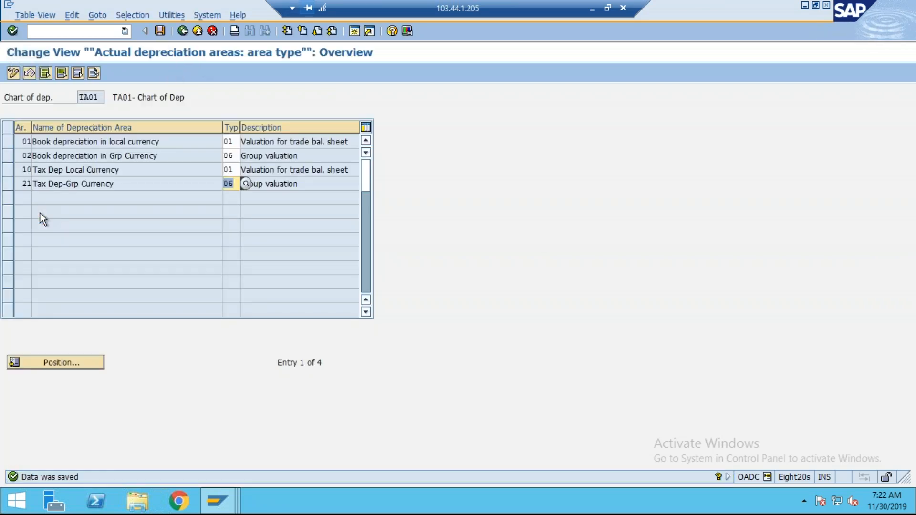
{"action": "left_click", "coordinate": [183, 31]}
{"action": "left_click", "coordinate": [68, 417]}
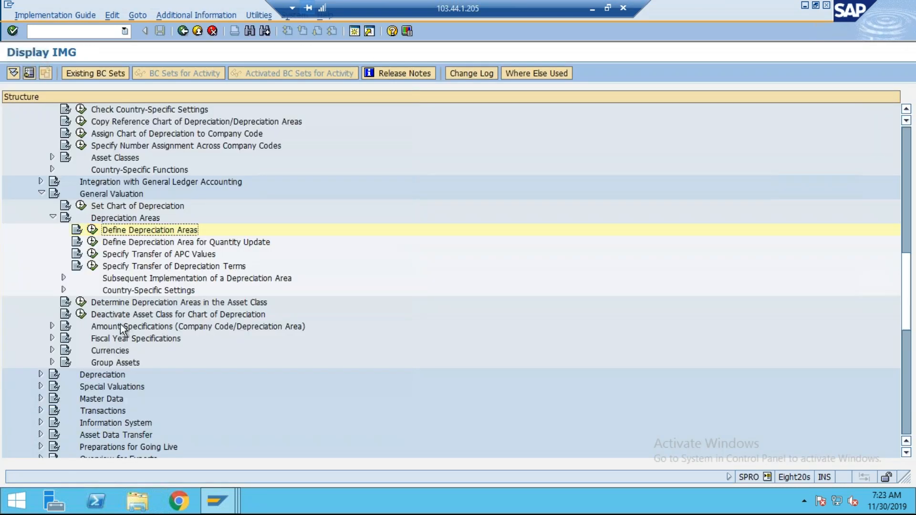
Step: Open Assign Chart of Depreciation to Company Code and position the list at company code TA01
{"action": "scroll", "coordinate": [137, 255], "scroll_direction": "up", "scroll_amount": 3}
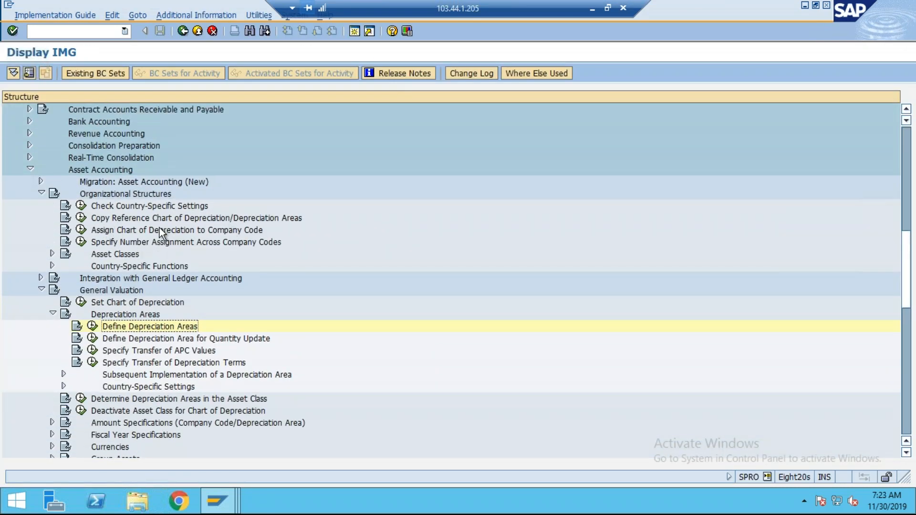
{"action": "left_click", "coordinate": [82, 234]}
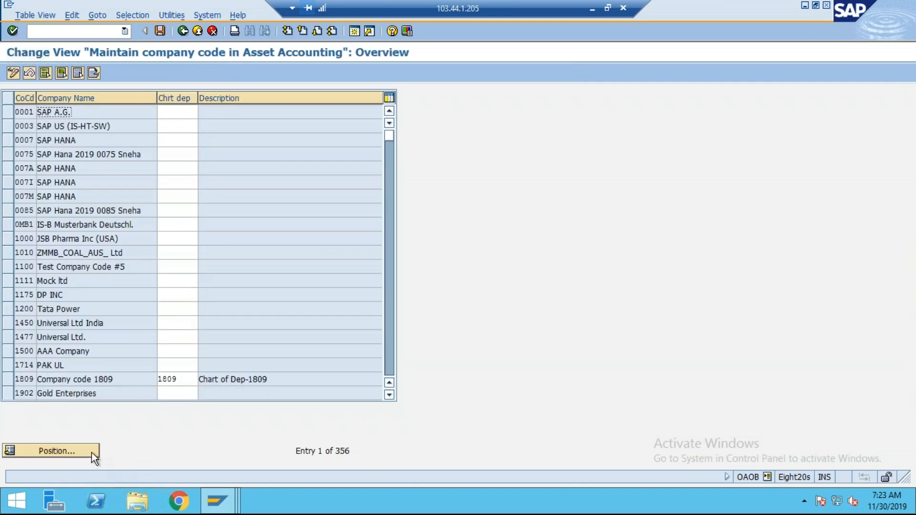
{"action": "left_click", "coordinate": [92, 453]}
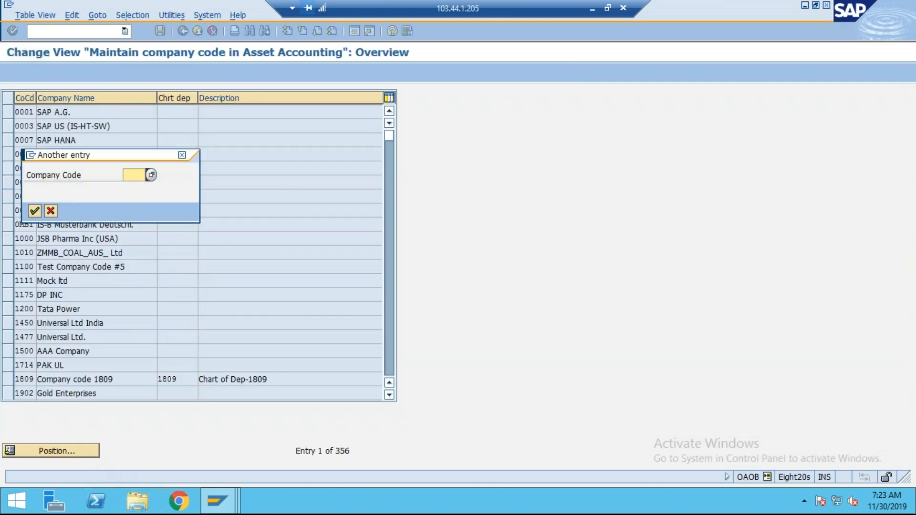
{"action": "type", "text": "TA"}
{"action": "key", "text": "Return"}
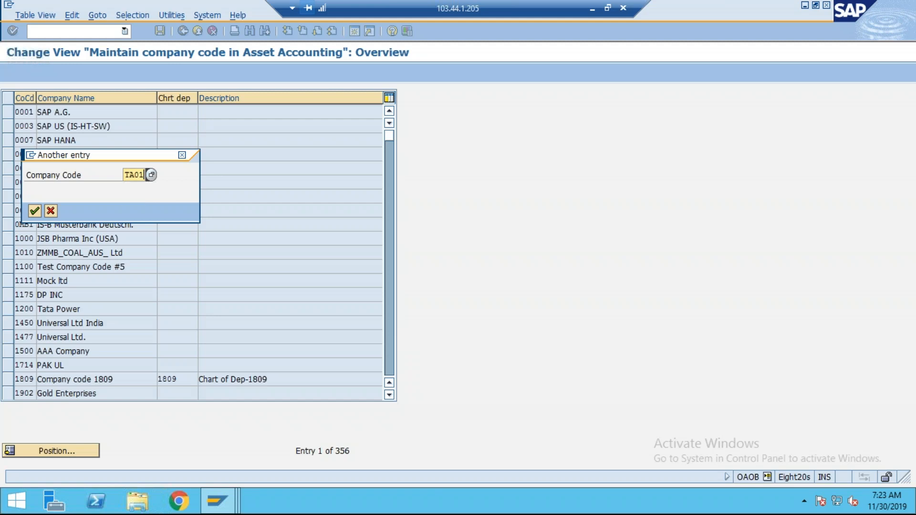
Step: Assign chart of depreciation TA01 to company code TA01, try to save it, and close the message log
{"action": "type", "text": "TA01"}
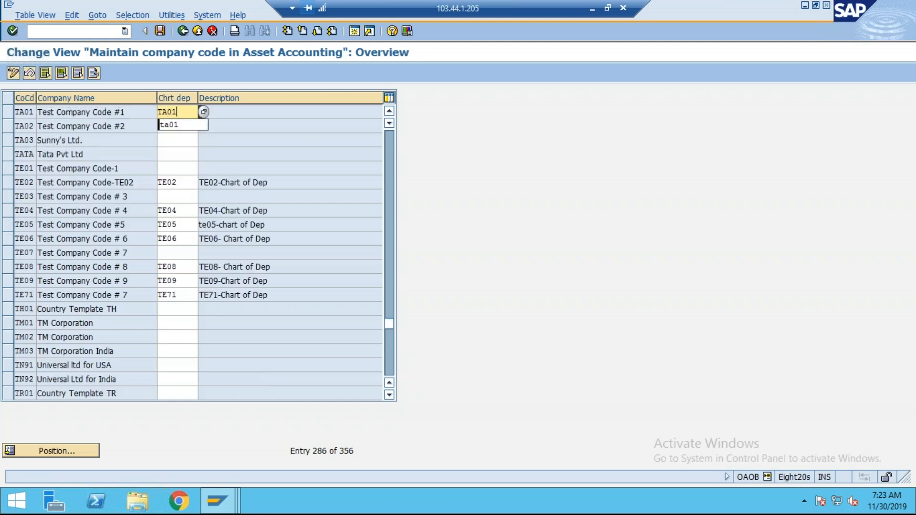
{"action": "key", "text": "Return"}
{"action": "left_click", "coordinate": [162, 29]}
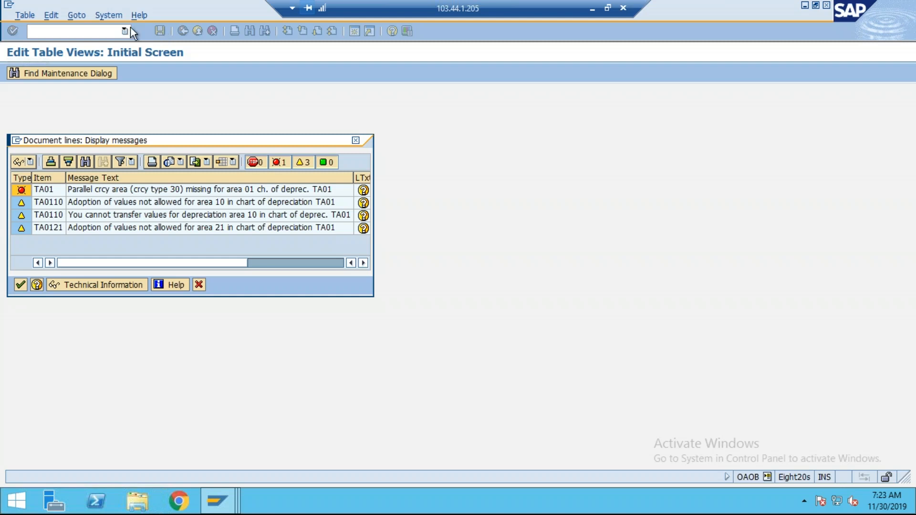
{"action": "left_click", "coordinate": [199, 285]}
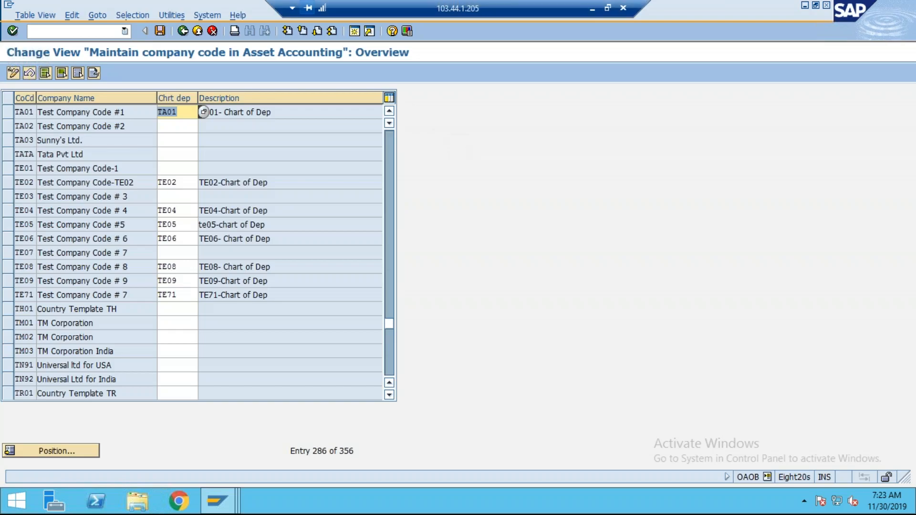
Step: Switch to the Excel workbook to review the group currency areas in the depreciation plan, then return to the SAP session
{"action": "left_click", "coordinate": [591, 9]}
{"action": "left_click", "coordinate": [343, 377]}
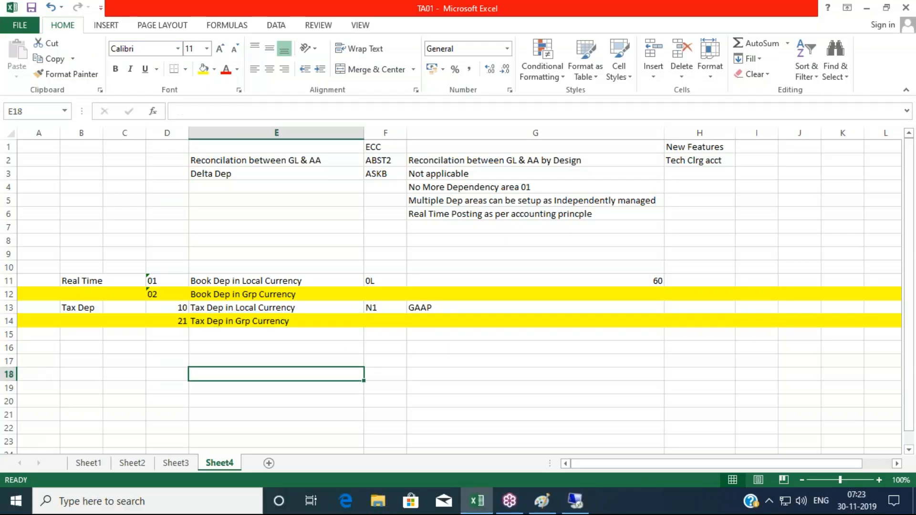
{"action": "left_click", "coordinate": [239, 300]}
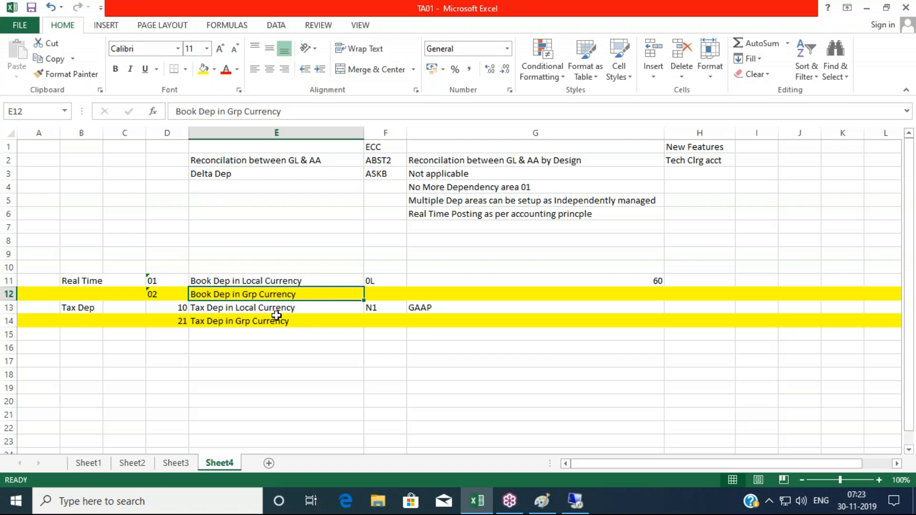
{"action": "left_click", "coordinate": [575, 501]}
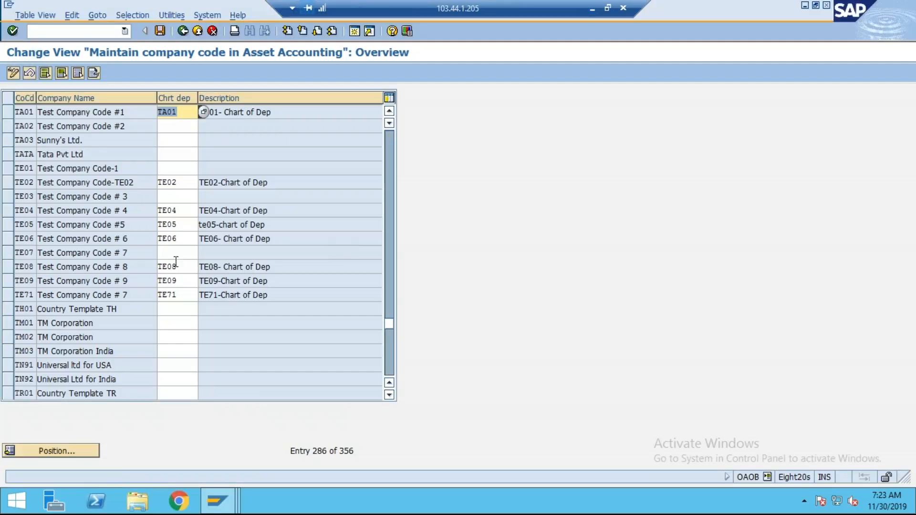
Step: Leave the company code assignment without saving and open Specify the Use of Parallel Currencies under General Valuation, Currencies
{"action": "left_click", "coordinate": [213, 35]}
{"action": "left_click", "coordinate": [229, 231]}
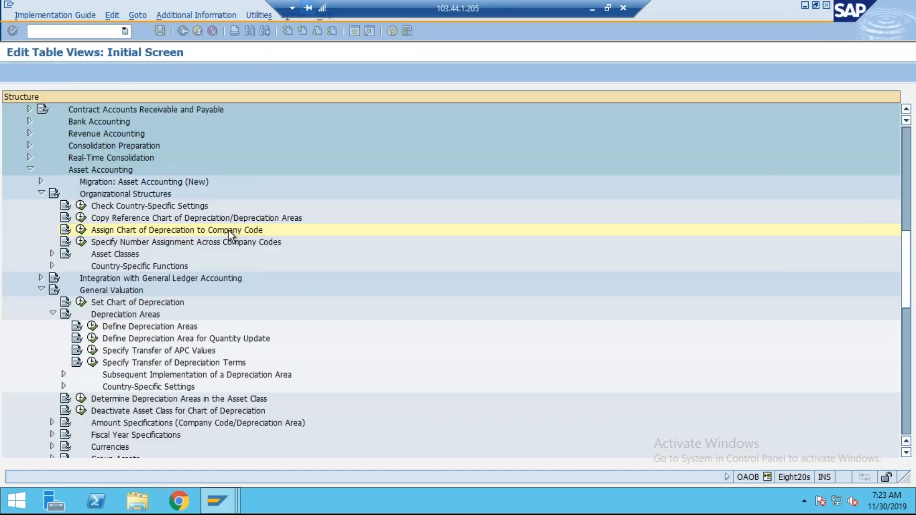
{"action": "scroll", "coordinate": [227, 253], "scroll_direction": "down", "scroll_amount": 5}
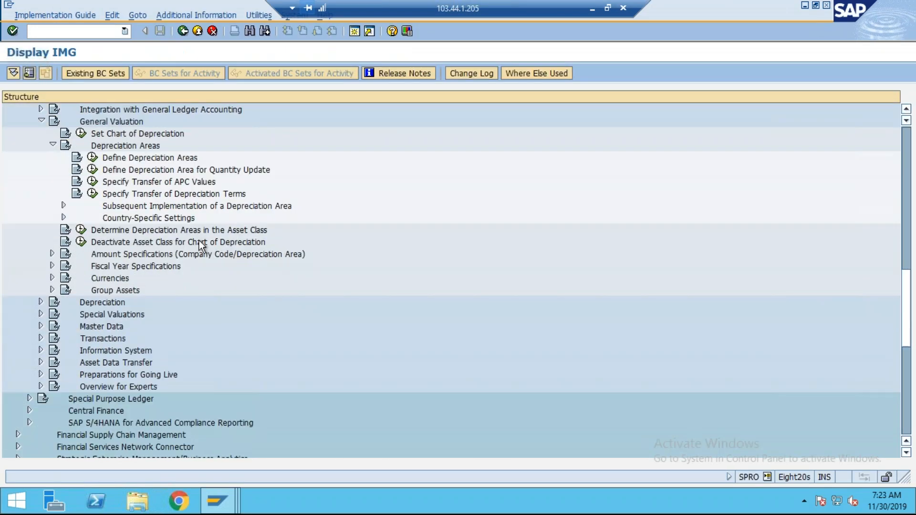
{"action": "left_click", "coordinate": [53, 278]}
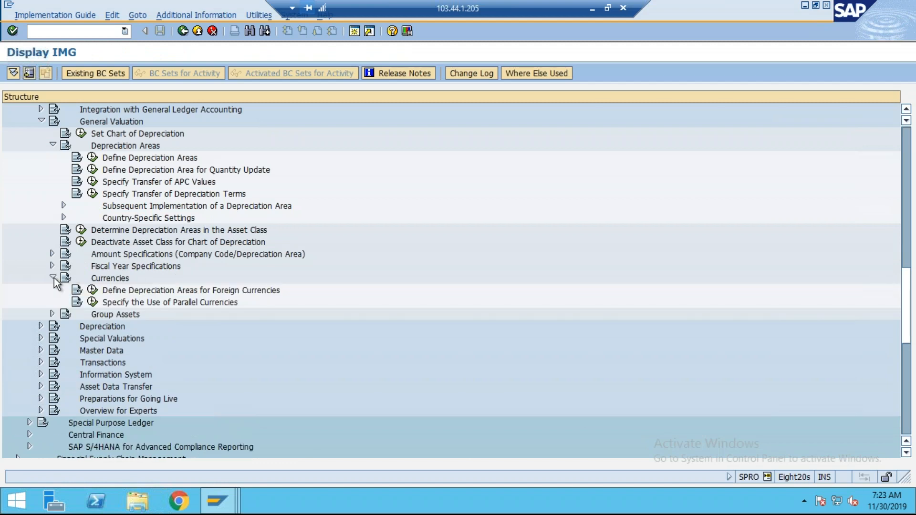
{"action": "scroll", "coordinate": [144, 247], "scroll_direction": "down", "scroll_amount": 2}
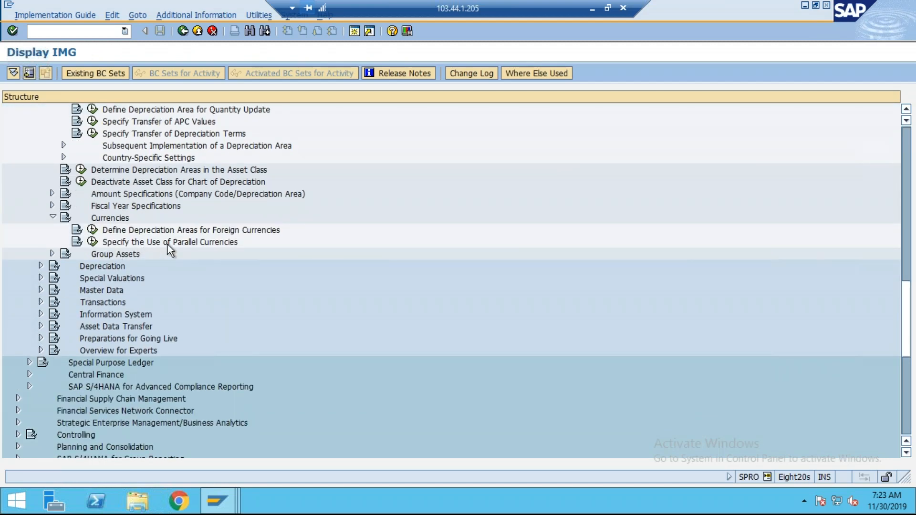
{"action": "left_click", "coordinate": [93, 242]}
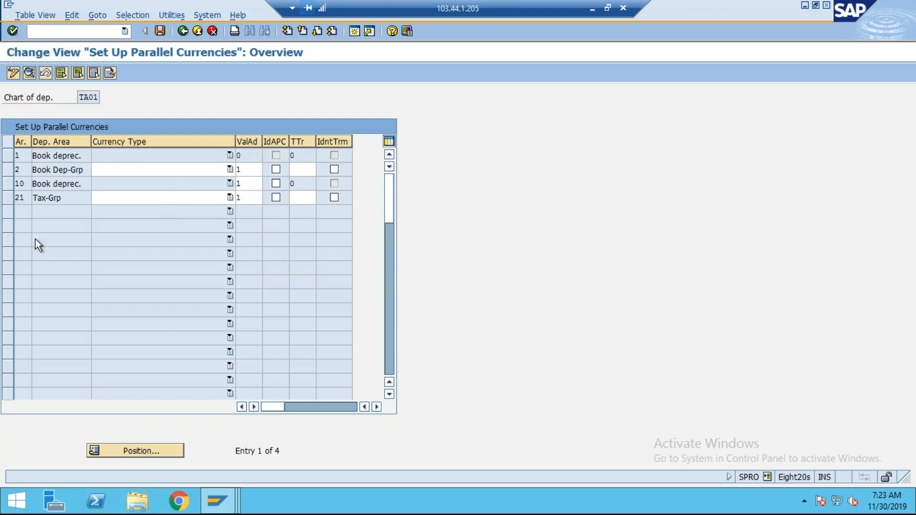
Step: Enter 0 as the value adoption area for area 10 and 1 as the terms transfer area for area 2
{"action": "left_click", "coordinate": [266, 184]}
{"action": "key", "text": "BackSpace"}
{"action": "type", "text": "0"}
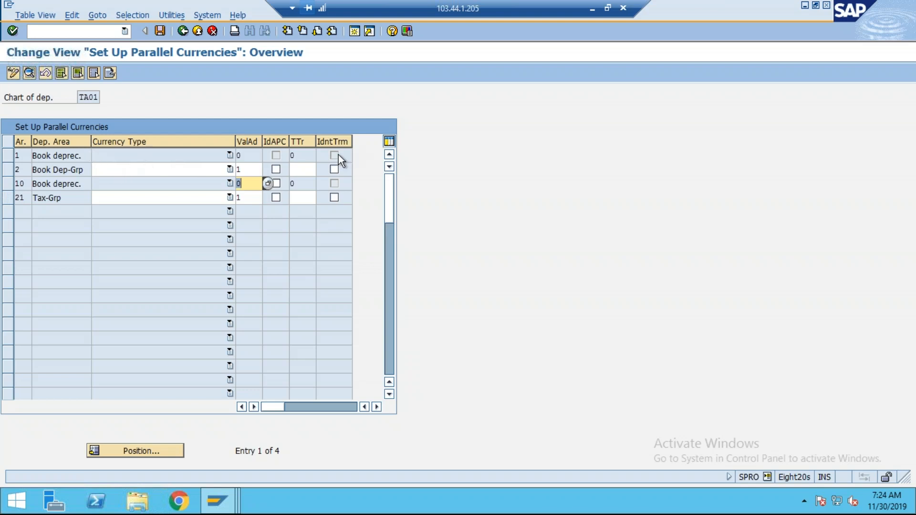
{"action": "left_click", "coordinate": [306, 169]}
{"action": "type", "text": "1"}
{"action": "key", "text": "Tab"}
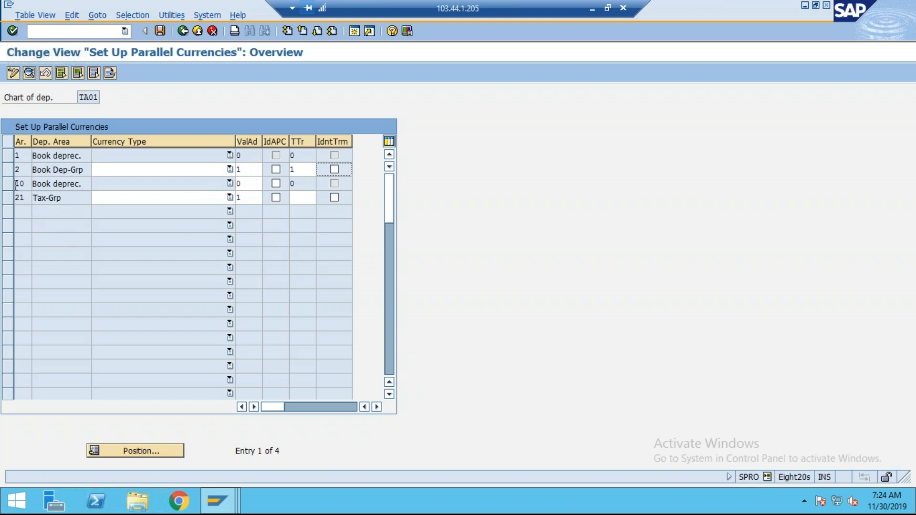
Step: Set both the value adoption area and the terms transfer area of tax group area 21 to 10
{"action": "left_click", "coordinate": [254, 197]}
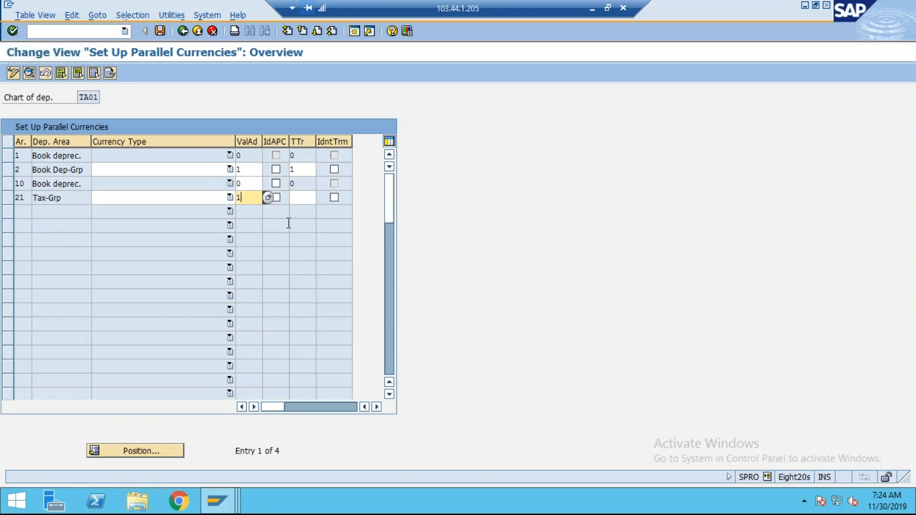
{"action": "key", "text": "BackSpace"}
{"action": "type", "text": "21"}
{"action": "key", "text": "Tab"}
{"action": "key", "text": "shift+Tab"}
{"action": "type", "text": "10"}
{"action": "key", "text": "Tab"}
{"action": "key", "text": "Tab"}
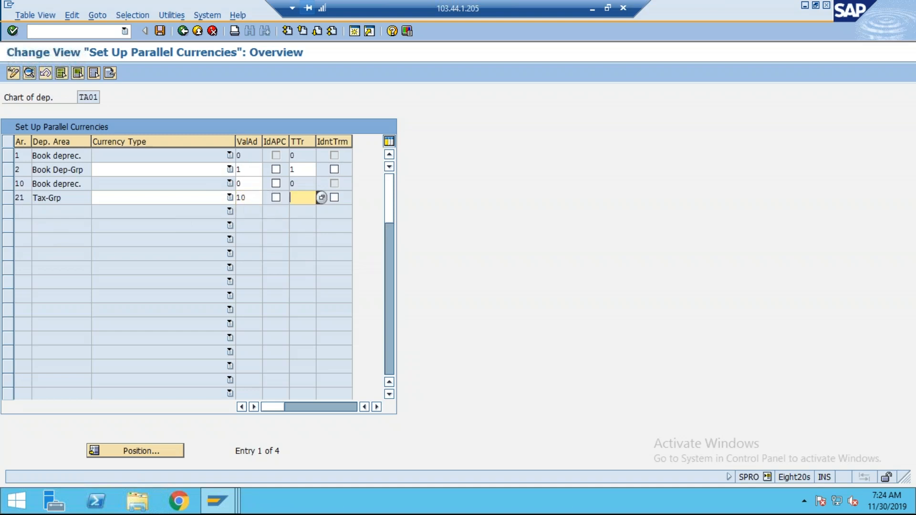
{"action": "type", "text": "10"}
{"action": "key", "text": "Tab"}
Step: Enable identical APC and identical depreciation terms for group areas 2 and 21
{"action": "left_click", "coordinate": [275, 169]}
{"action": "left_click", "coordinate": [335, 170]}
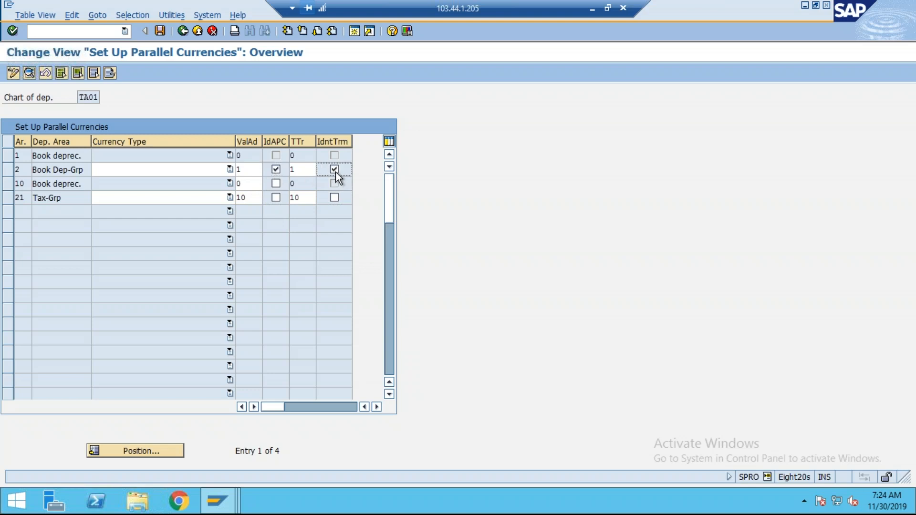
{"action": "left_click", "coordinate": [276, 198]}
{"action": "left_click", "coordinate": [334, 198]}
Step: Set the currency type of depreciation areas 2 and 21 to 30 Group Currency
{"action": "left_click", "coordinate": [170, 169]}
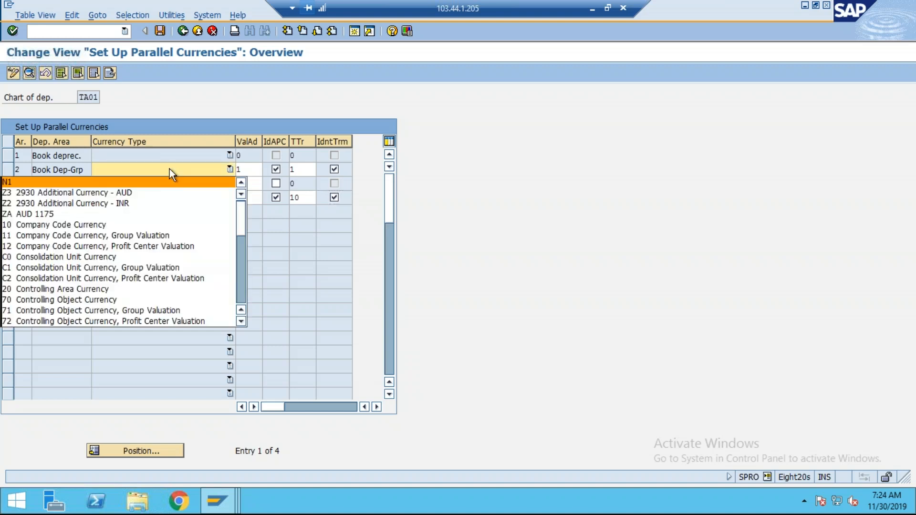
{"action": "scroll", "coordinate": [143, 236], "scroll_direction": "down", "scroll_amount": 2}
{"action": "scroll", "coordinate": [139, 235], "scroll_direction": "down", "scroll_amount": 3}
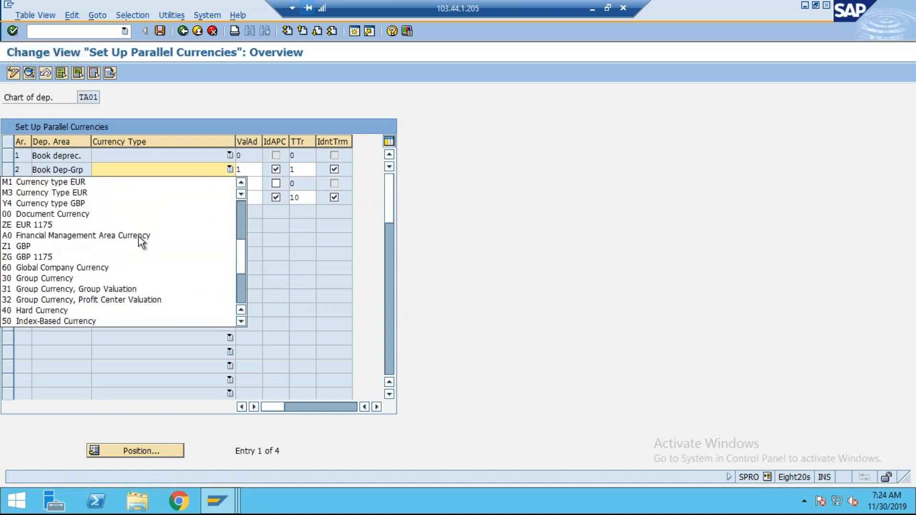
{"action": "left_click", "coordinate": [49, 278]}
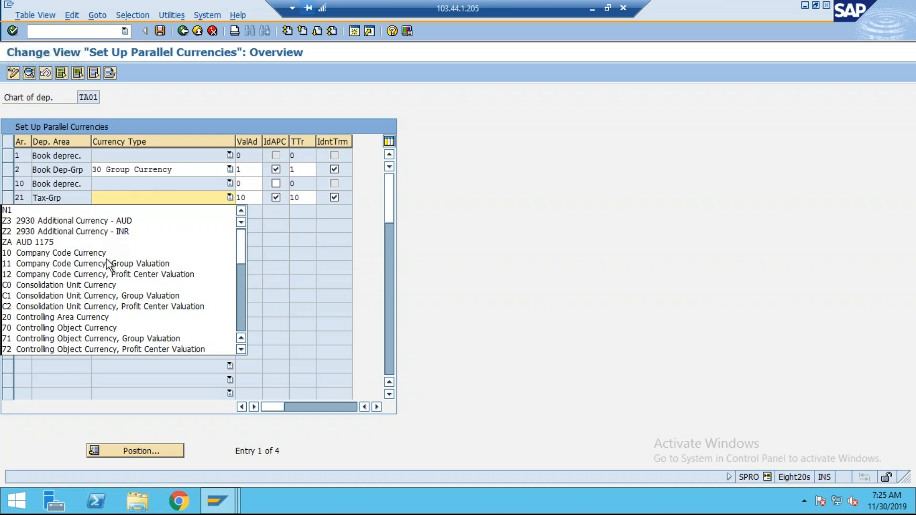
{"action": "scroll", "coordinate": [103, 282], "scroll_direction": "down", "scroll_amount": 4}
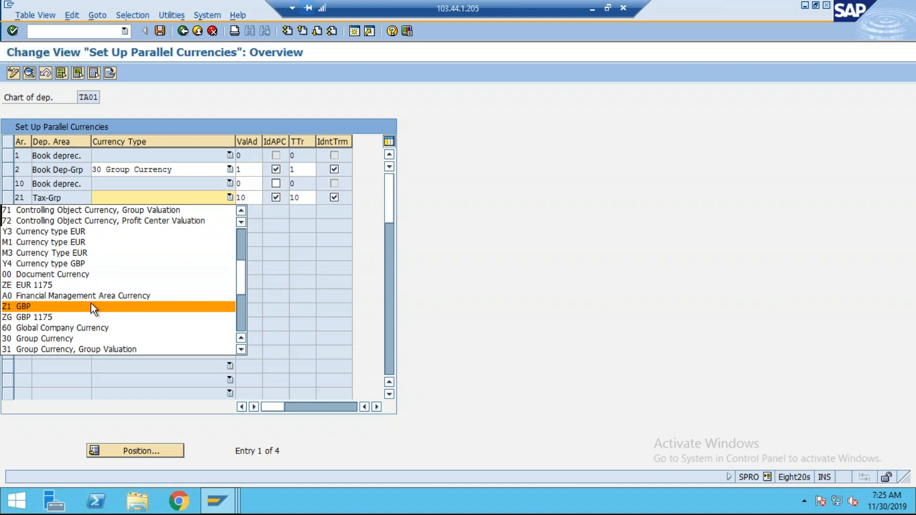
{"action": "scroll", "coordinate": [77, 295], "scroll_direction": "down", "scroll_amount": 1}
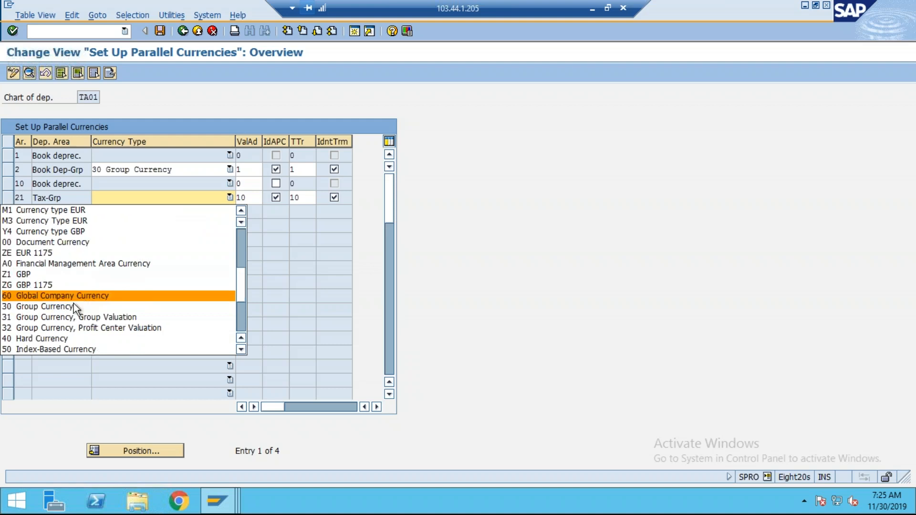
{"action": "left_click", "coordinate": [54, 303]}
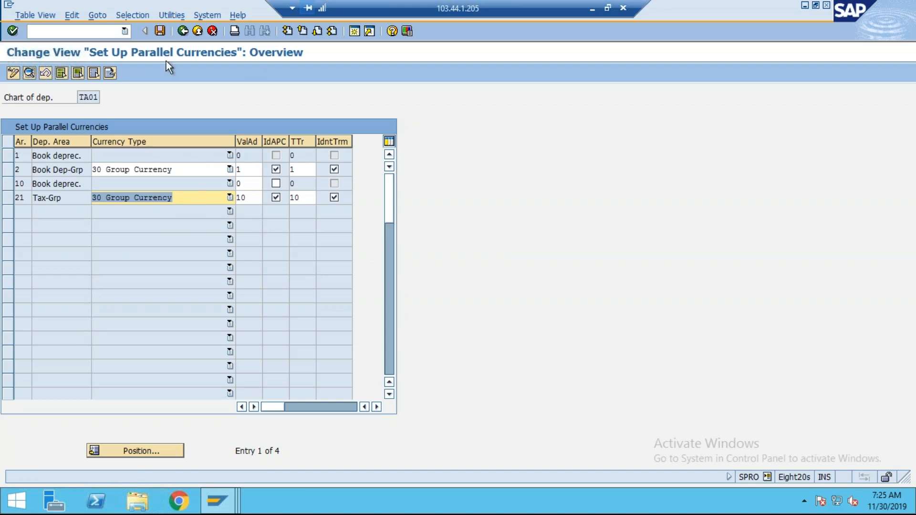
Step: Clear the value adoption area of area 10, save the parallel currency settings to the customizing request, and return to the IMG structure
{"action": "left_click", "coordinate": [160, 33]}
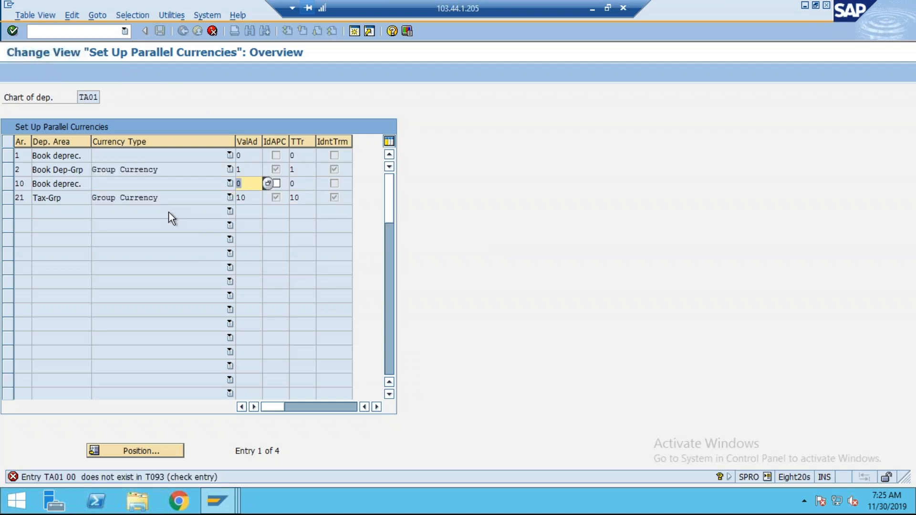
{"action": "key", "text": "Delete"}
{"action": "key", "text": "Return"}
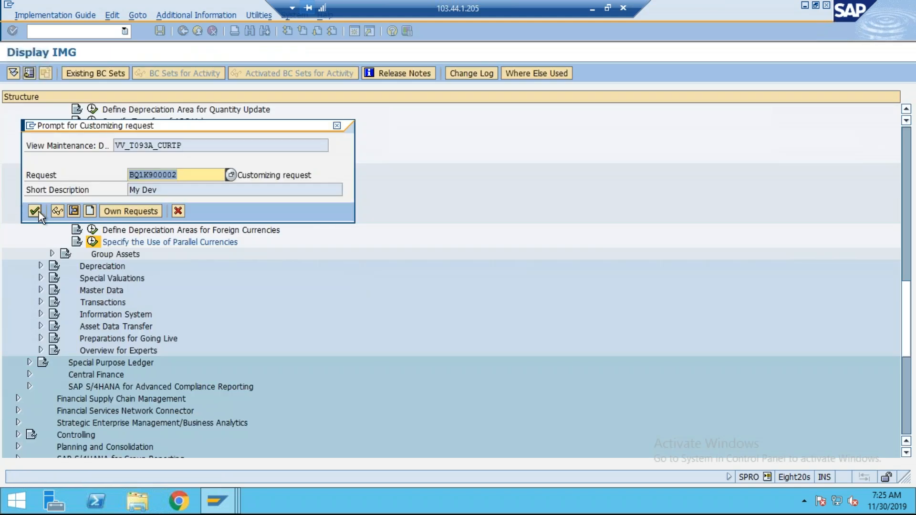
{"action": "left_click", "coordinate": [35, 211]}
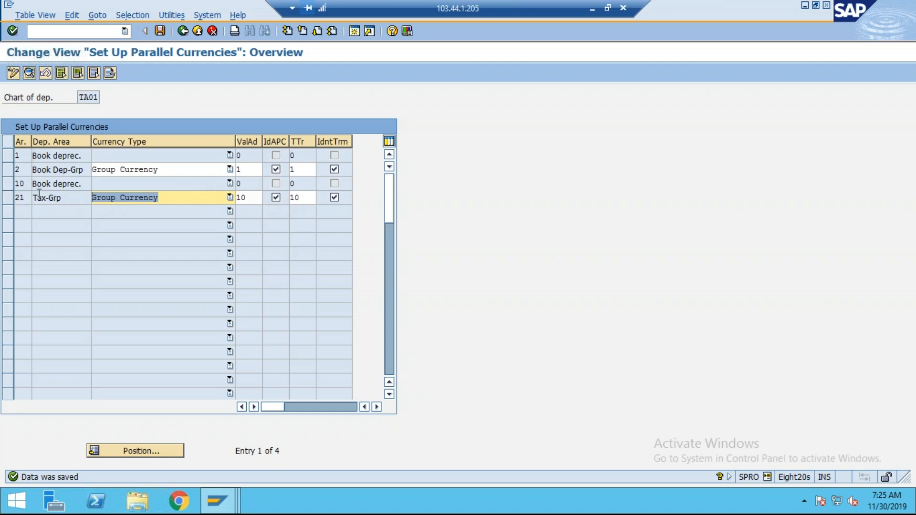
{"action": "left_click", "coordinate": [159, 34]}
{"action": "left_click", "coordinate": [195, 32]}
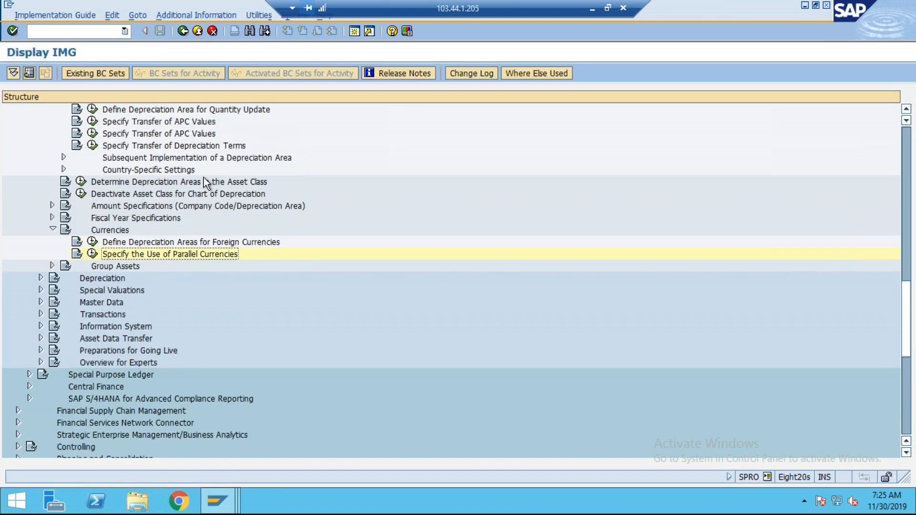
Step: Reopen Assign Chart of Depreciation to Company Code, position at company code TA01, and enter chart of depreciation TA01 for it
{"action": "scroll", "coordinate": [204, 181], "scroll_direction": "up", "scroll_amount": 6}
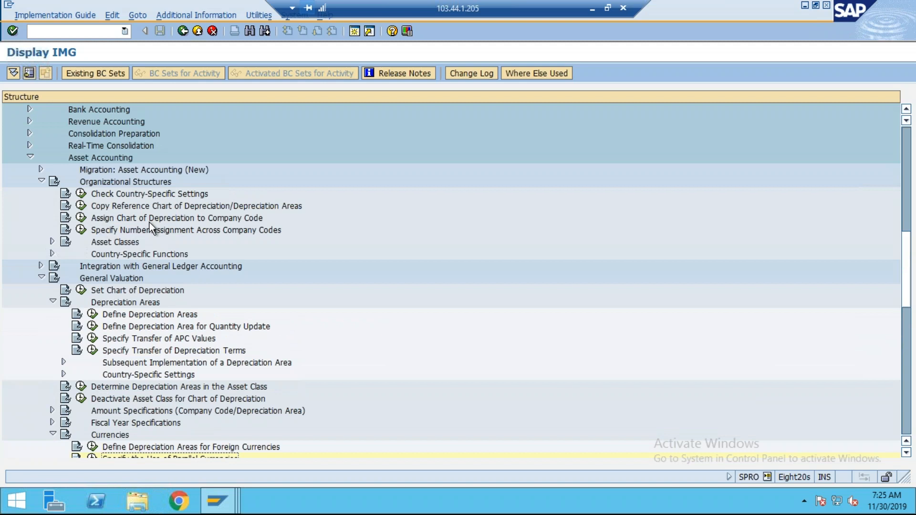
{"action": "left_click", "coordinate": [81, 217]}
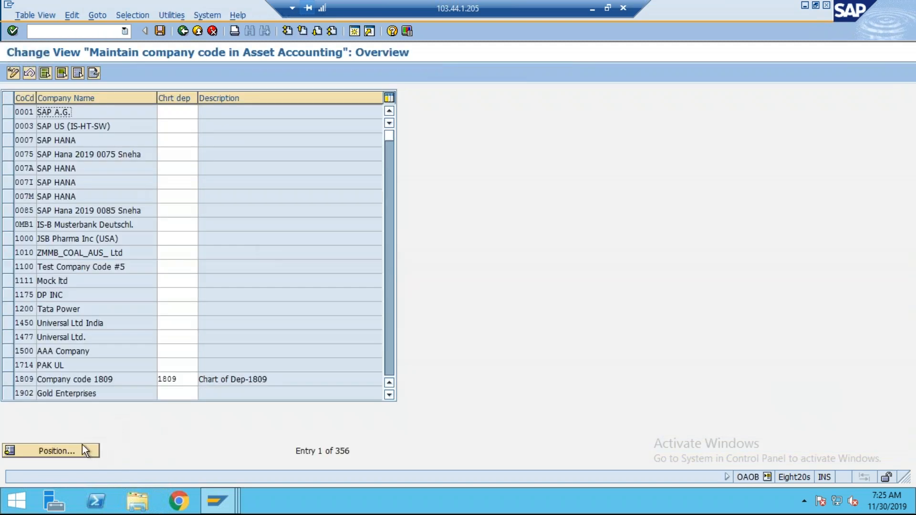
{"action": "left_click", "coordinate": [82, 449]}
{"action": "type", "text": "TA01"}
{"action": "key", "text": "Return"}
{"action": "type", "text": "TA01"}
{"action": "key", "text": "Return"}
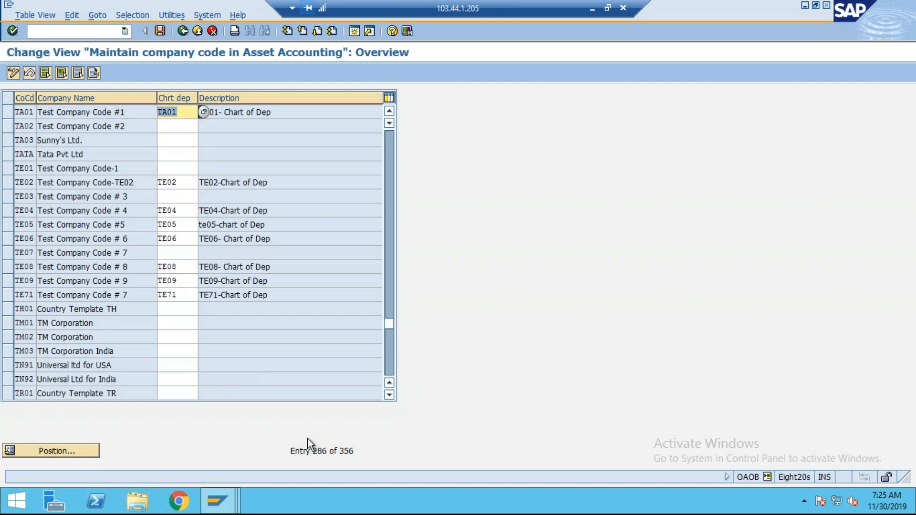
Step: Try to save the chart of depreciation assignment, acknowledge the message, and exit without saving
{"action": "left_click", "coordinate": [160, 30]}
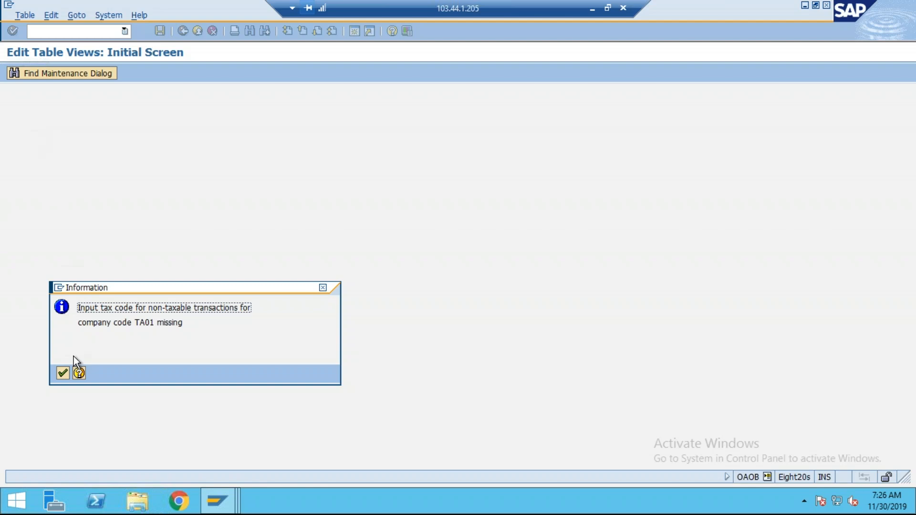
{"action": "left_click", "coordinate": [62, 372]}
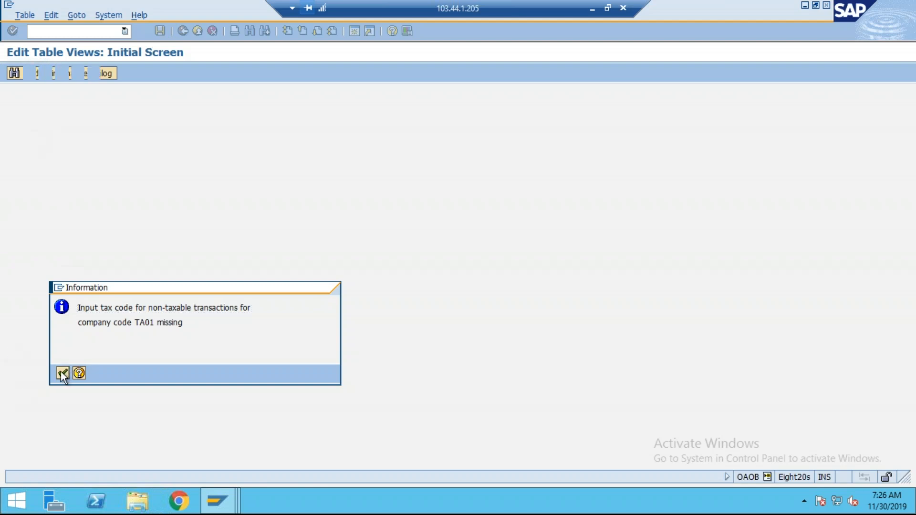
{"action": "key", "text": "F3"}
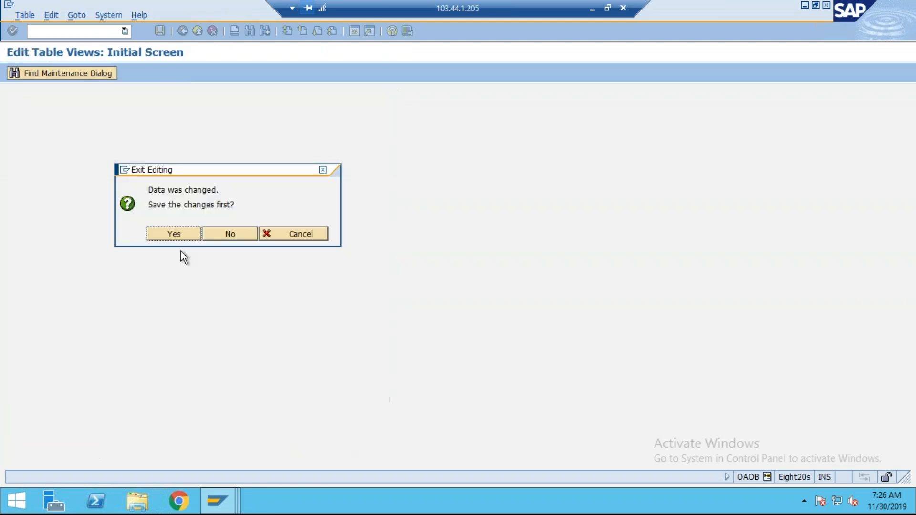
{"action": "left_click", "coordinate": [227, 233]}
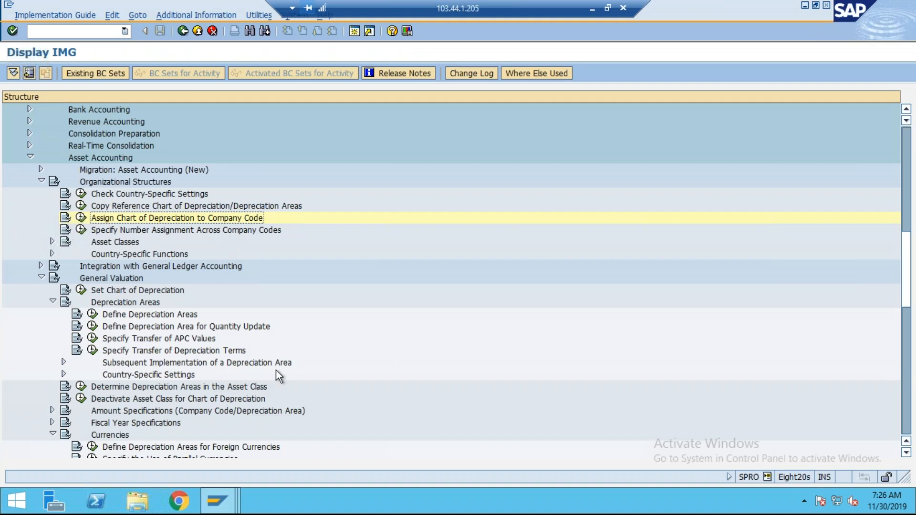
Step: Open Assign Input Tax Indicator for Non-Taxable Acquisitions under Integration with General Ledger Accounting and position the list at company code TA01
{"action": "scroll", "coordinate": [277, 367], "scroll_direction": "down", "scroll_amount": 1}
{"action": "scroll", "coordinate": [287, 362], "scroll_direction": "down", "scroll_amount": 1}
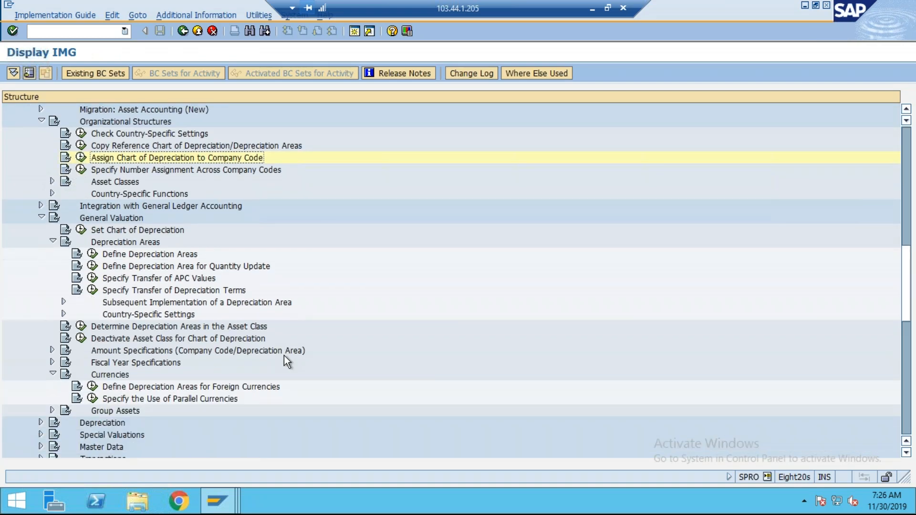
{"action": "left_click", "coordinate": [41, 205]}
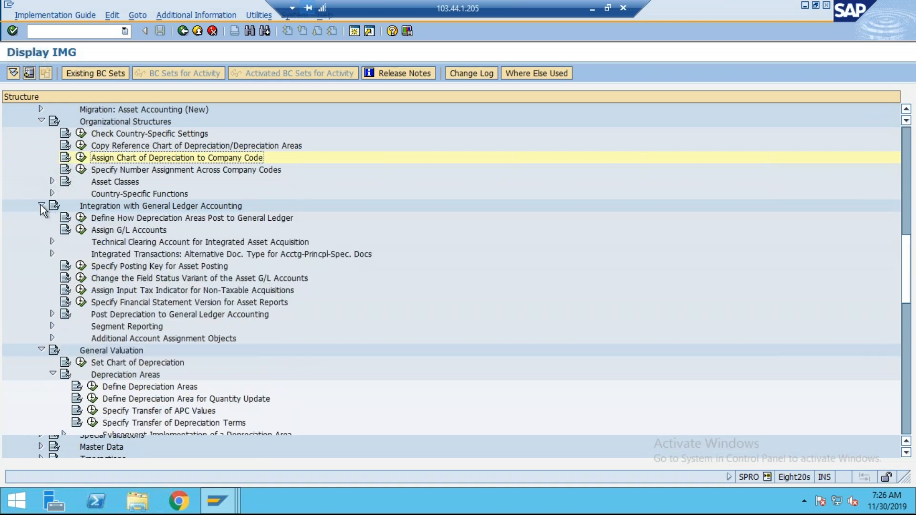
{"action": "left_click", "coordinate": [106, 292]}
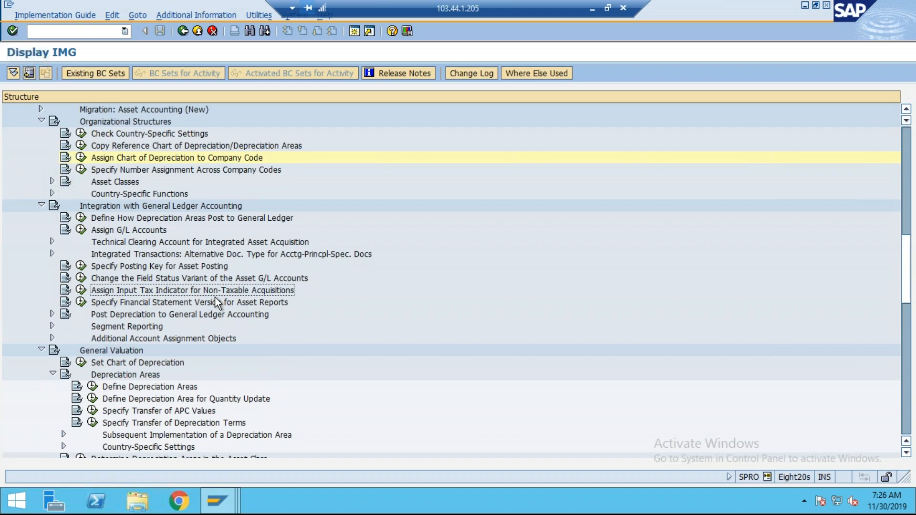
{"action": "left_click", "coordinate": [81, 291]}
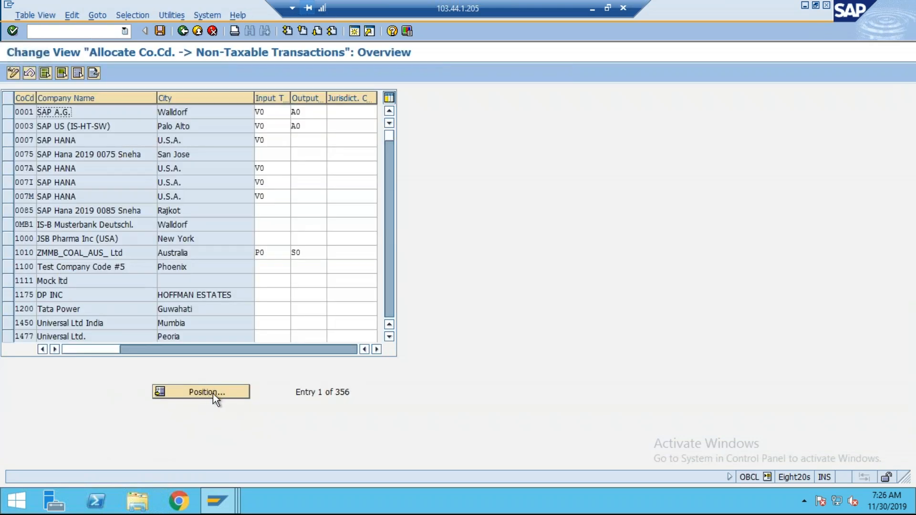
{"action": "left_click", "coordinate": [213, 394]}
{"action": "type", "text": "tat1"}
{"action": "key", "text": "Return"}
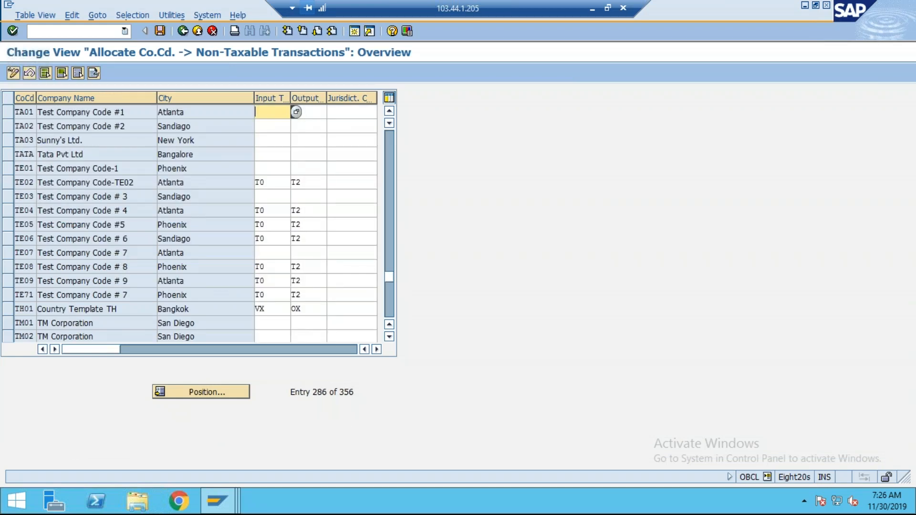
Step: Assign input tax code T0 and output tax code T2 to company code TA01 for non-taxable transactions
{"action": "left_click", "coordinate": [296, 111]}
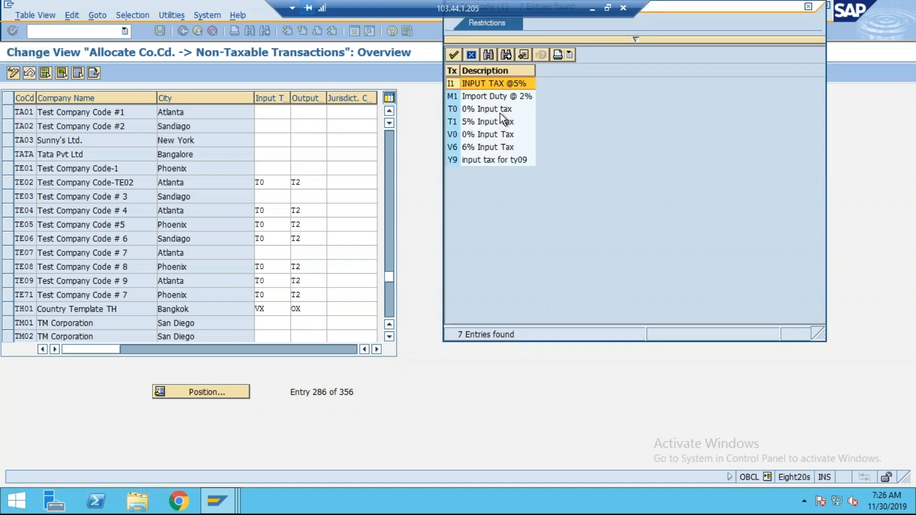
{"action": "double_click", "coordinate": [500, 113]}
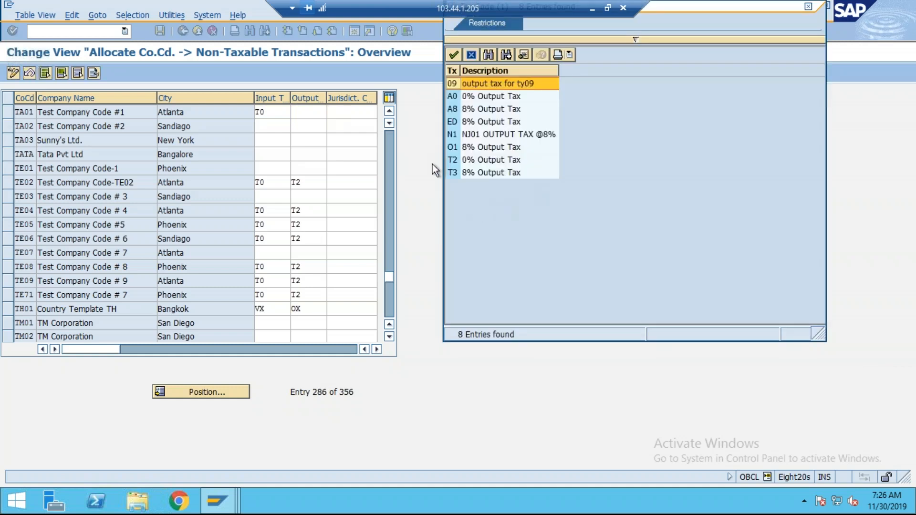
{"action": "double_click", "coordinate": [502, 161]}
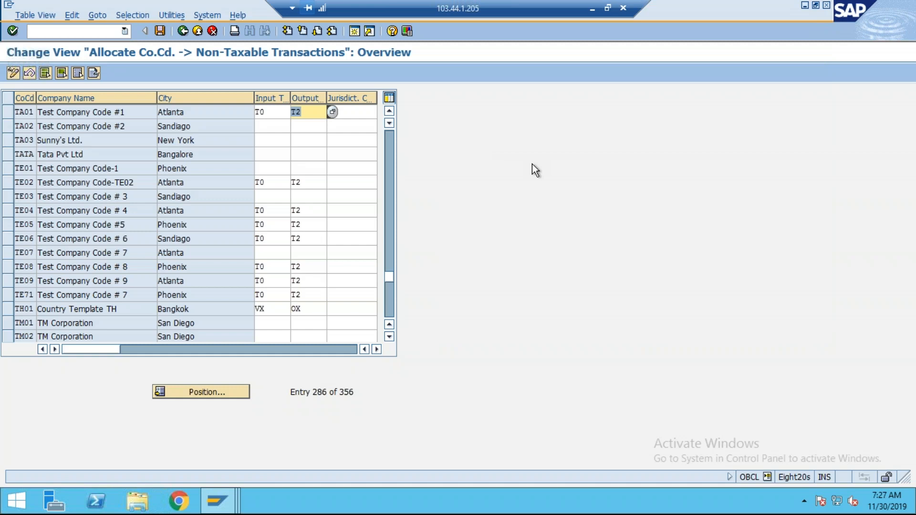
Step: Save the non-taxable tax code assignment under the proposed customizing request and return to the IMG structure
{"action": "left_click", "coordinate": [160, 31]}
{"action": "left_click", "coordinate": [35, 210]}
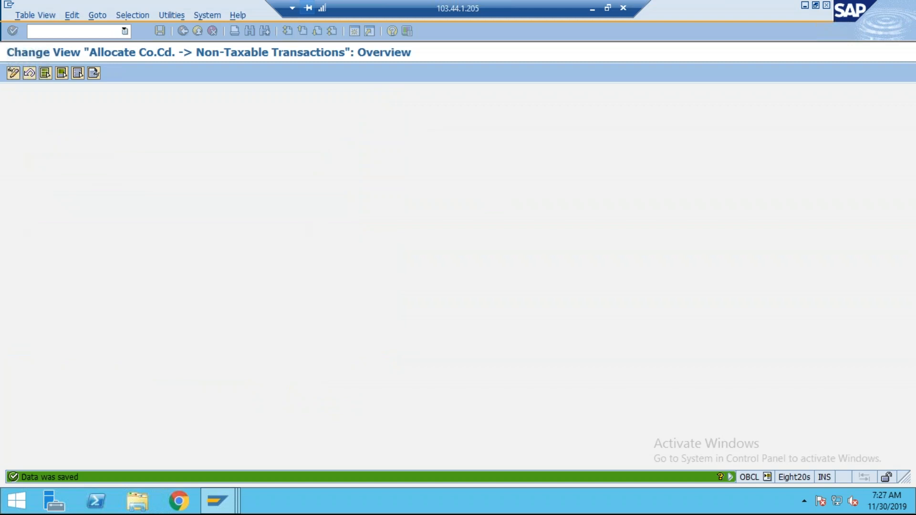
{"action": "key", "text": "F3"}
Step: Open Assign Chart of Depreciation to Company Code under Organizational Structures and position the list at company code TA01
{"action": "scroll", "coordinate": [247, 219], "scroll_direction": "up", "scroll_amount": 2}
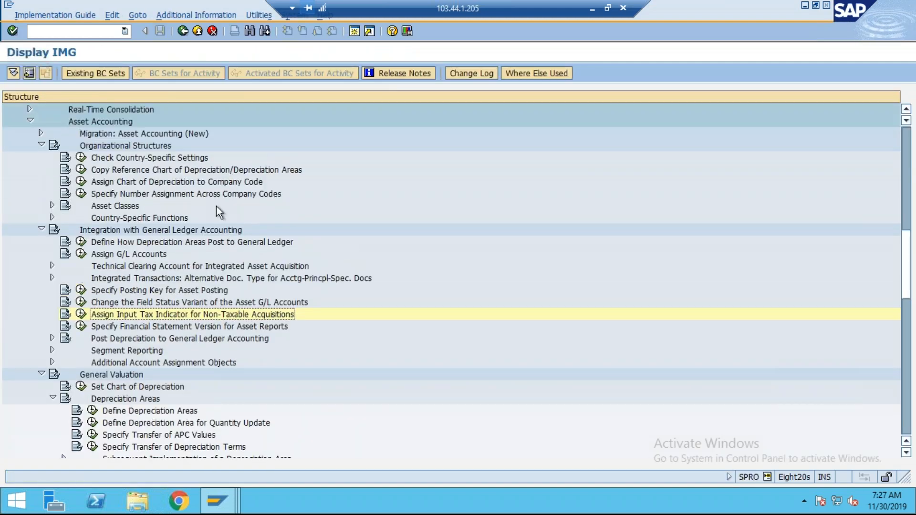
{"action": "left_click", "coordinate": [81, 205]}
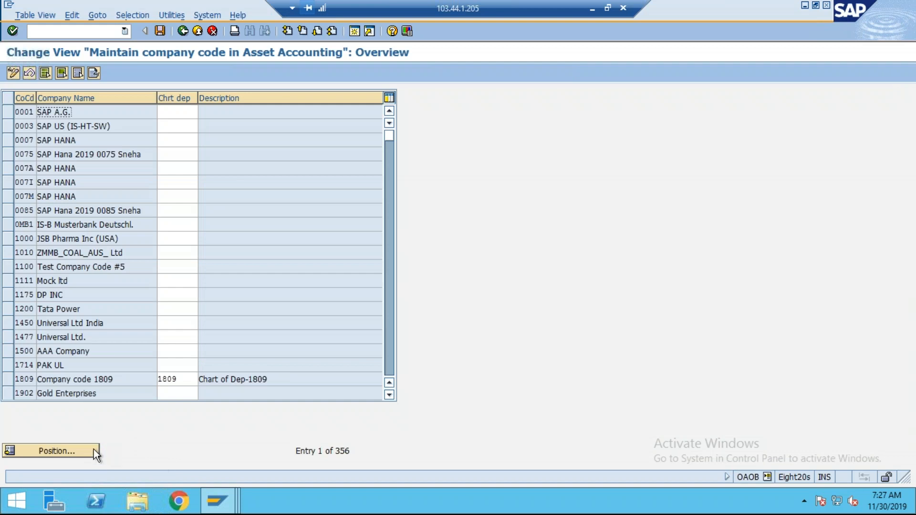
{"action": "left_click", "coordinate": [94, 449]}
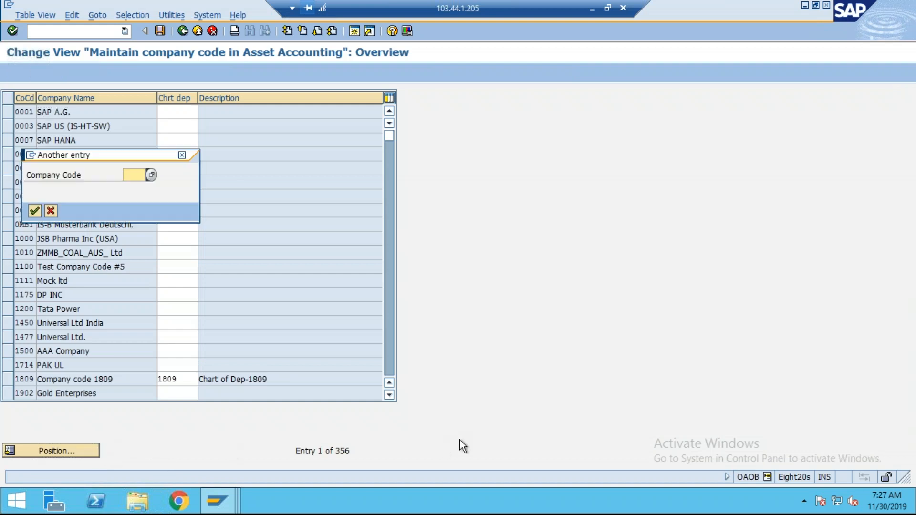
{"action": "type", "text": "TA01"}
{"action": "key", "text": "Return"}
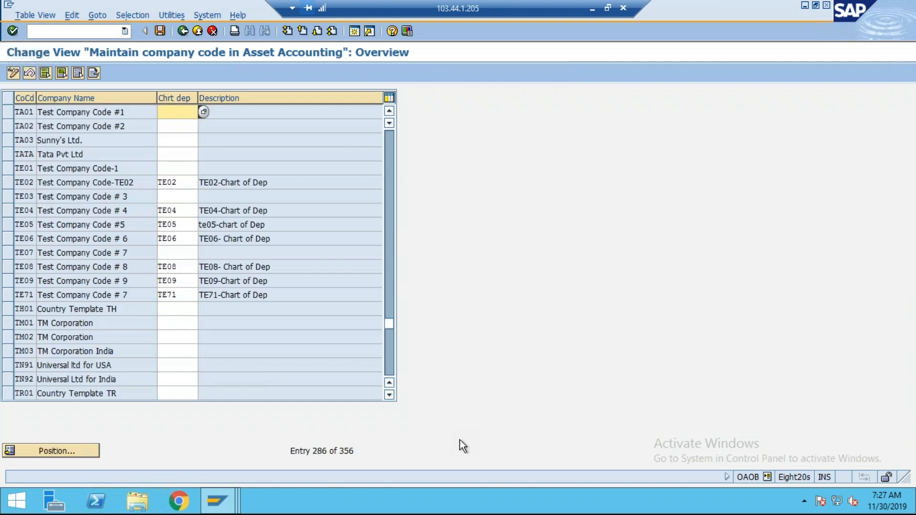
Step: Assign chart of depreciation TA01 to company code TA01 and save it under customizing request BQ1K900002
{"action": "left_click", "coordinate": [180, 113]}
{"action": "type", "text": "TA01"}
{"action": "key", "text": "Return"}
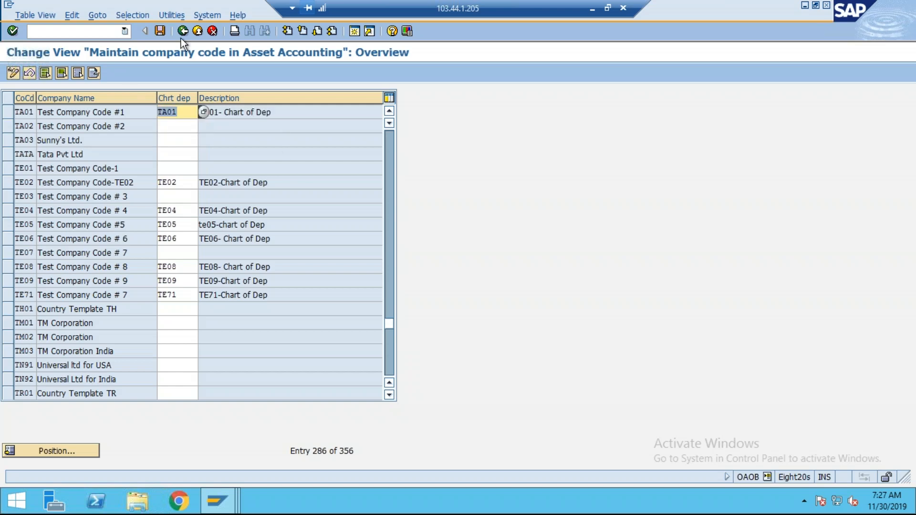
{"action": "left_click", "coordinate": [161, 30]}
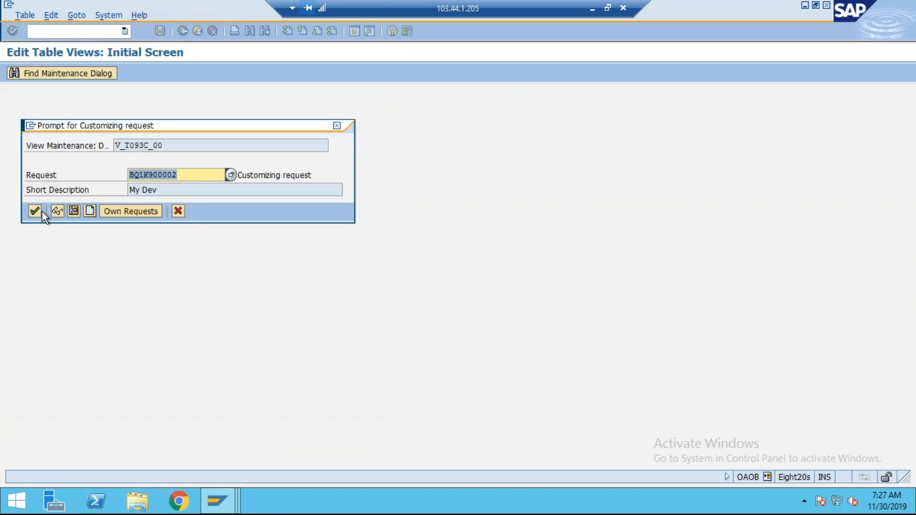
{"action": "left_click", "coordinate": [35, 211]}
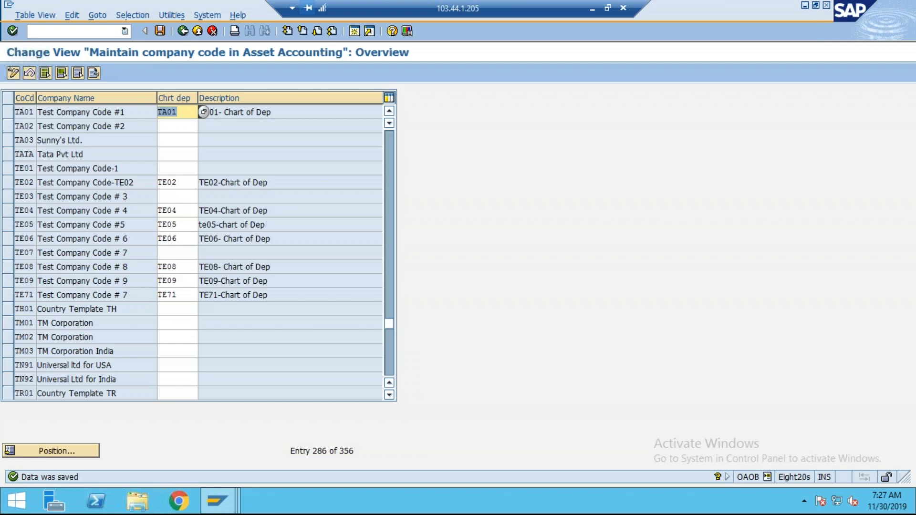